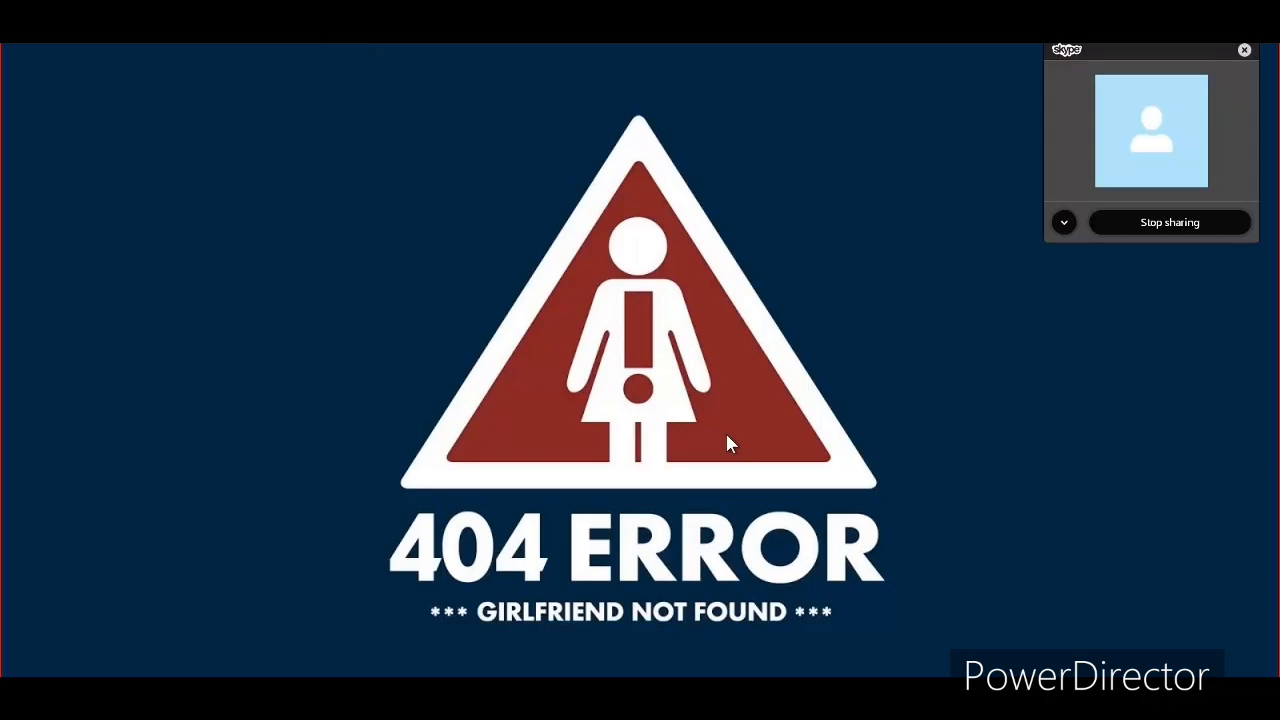
Open a blank Notepad document and maximize its window.
key("super")
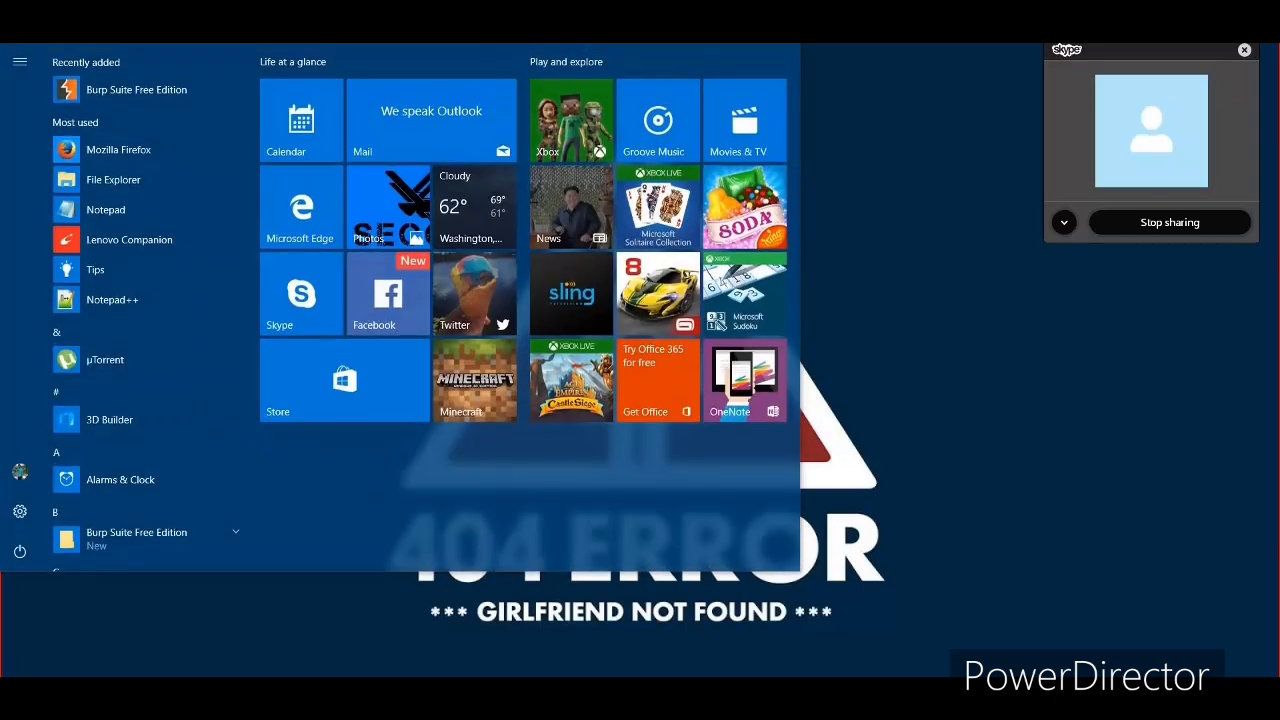
left_click(123, 210)
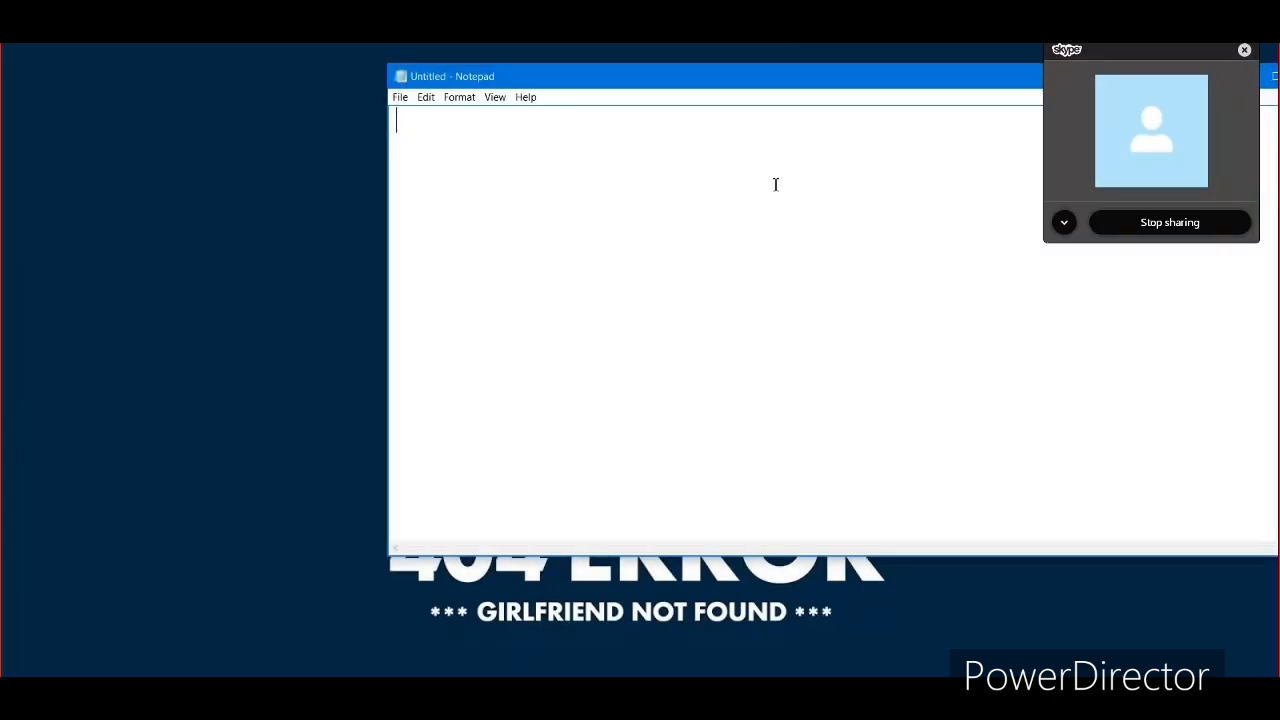
double_click(860, 72)
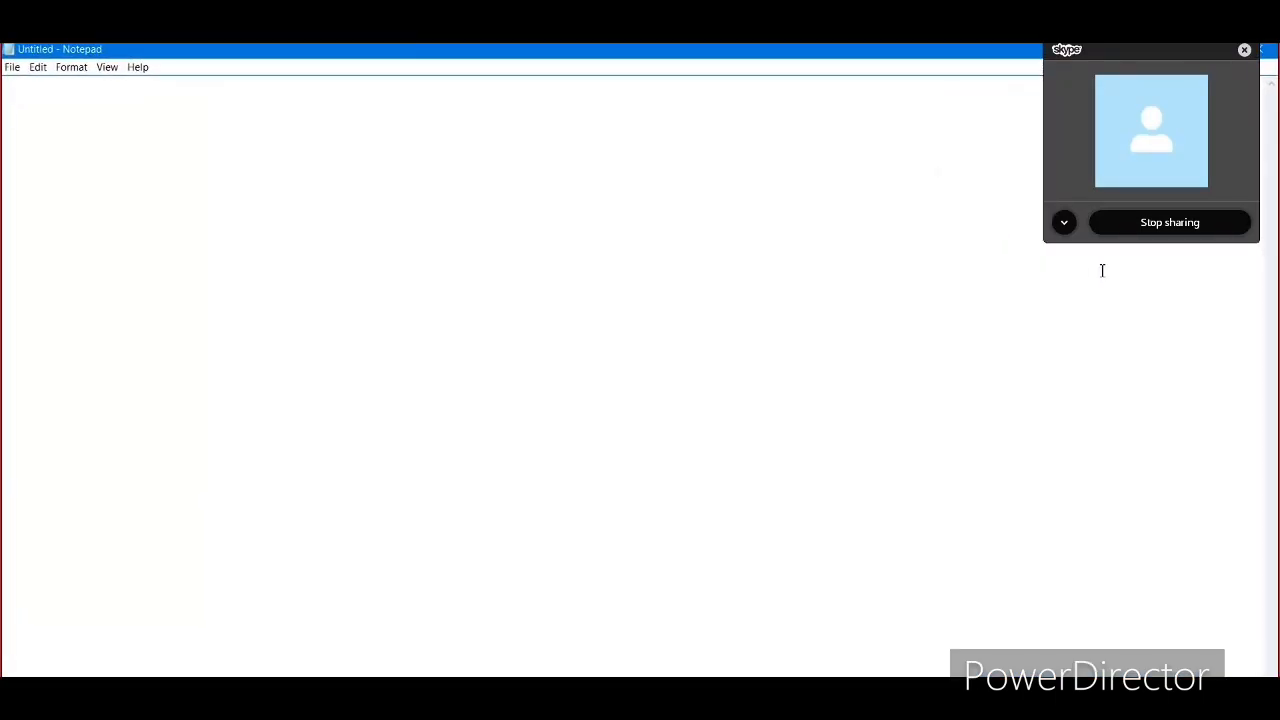
Dismiss the Skype screen-sharing dialog without changes and close the floating Skype call overlay.
left_click(1064, 224)
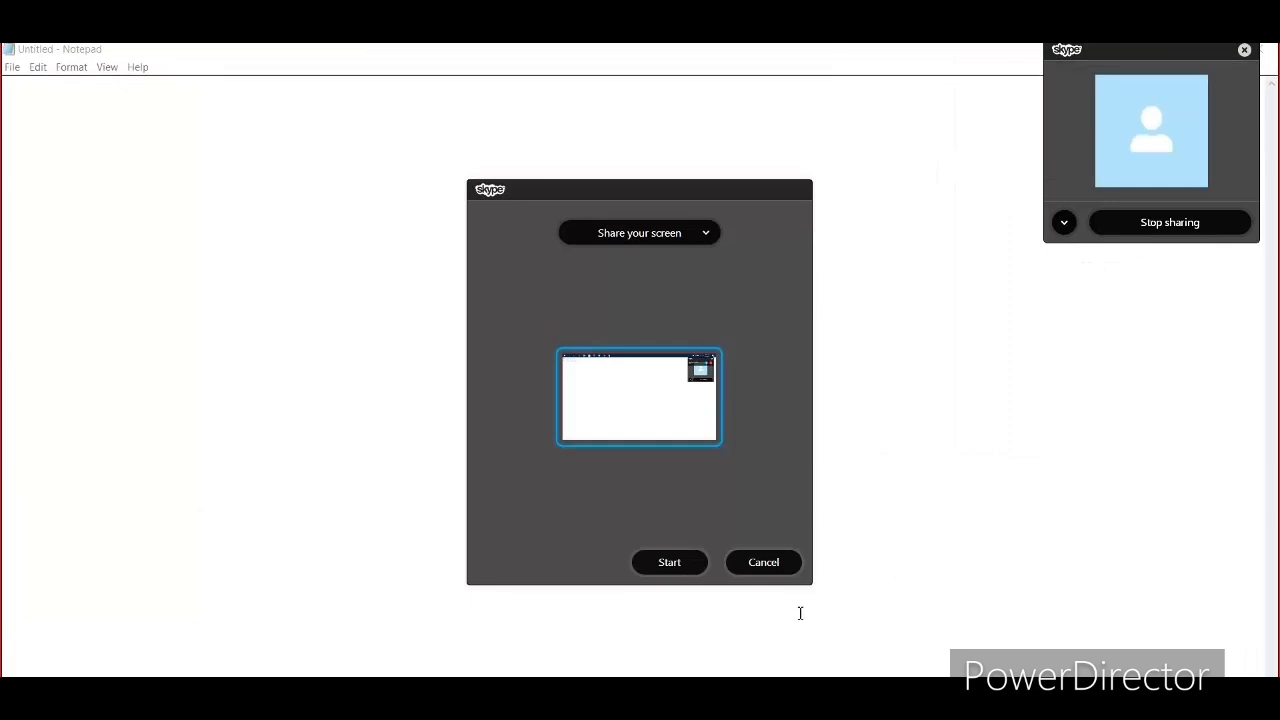
left_click(783, 574)
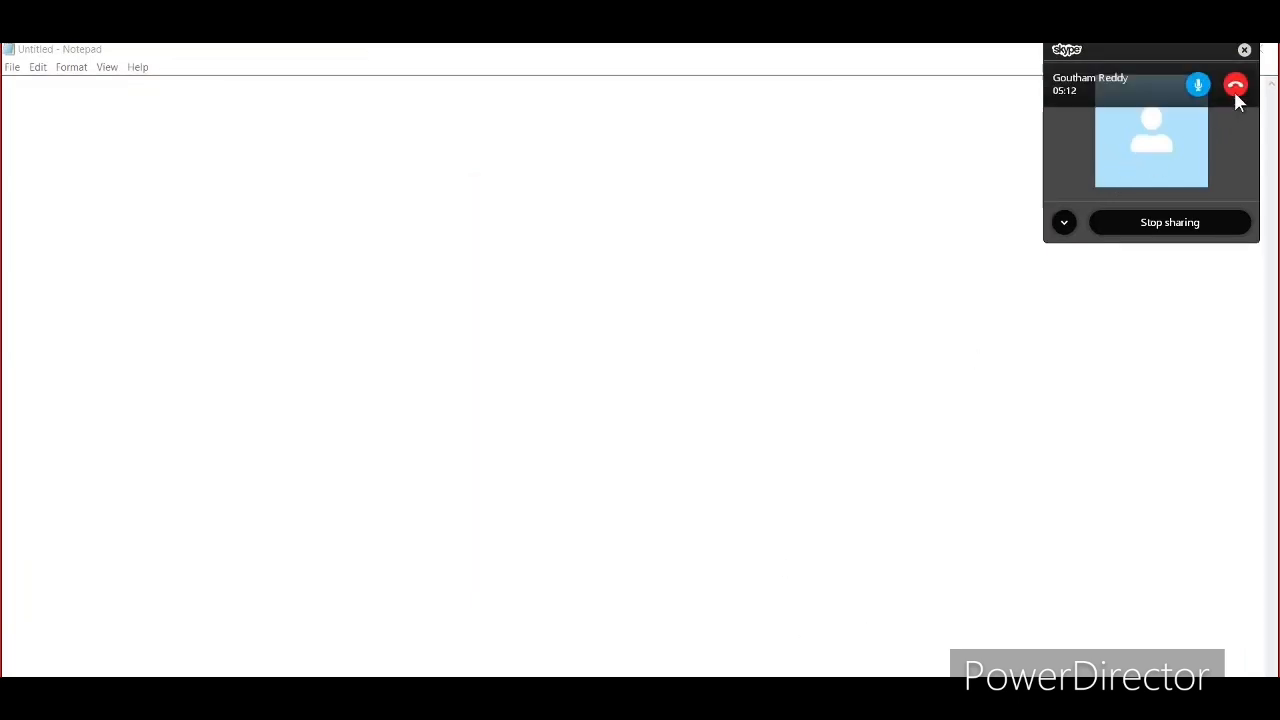
left_click(1244, 51)
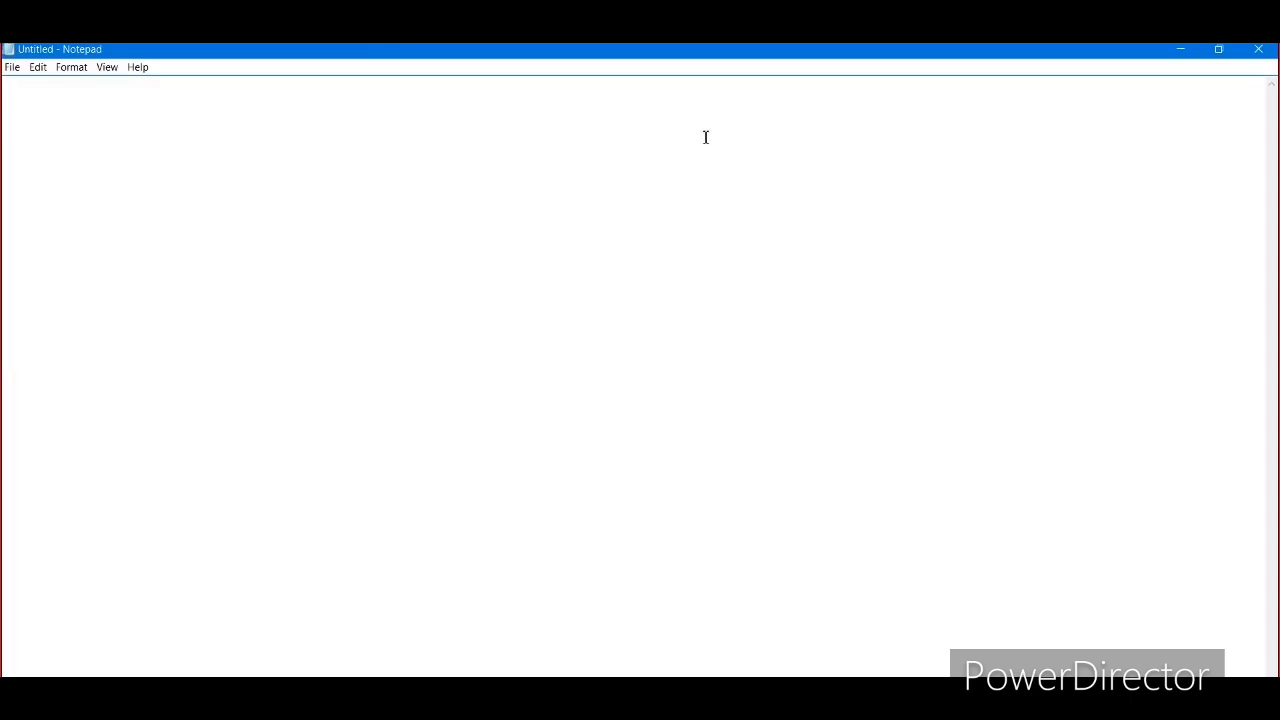
Write the heading "Burpsuite:" in the note, a blank line, then "Web proxy" and "8080 or 8081 or 8000" on separate lines.
type("Burpsuite:")
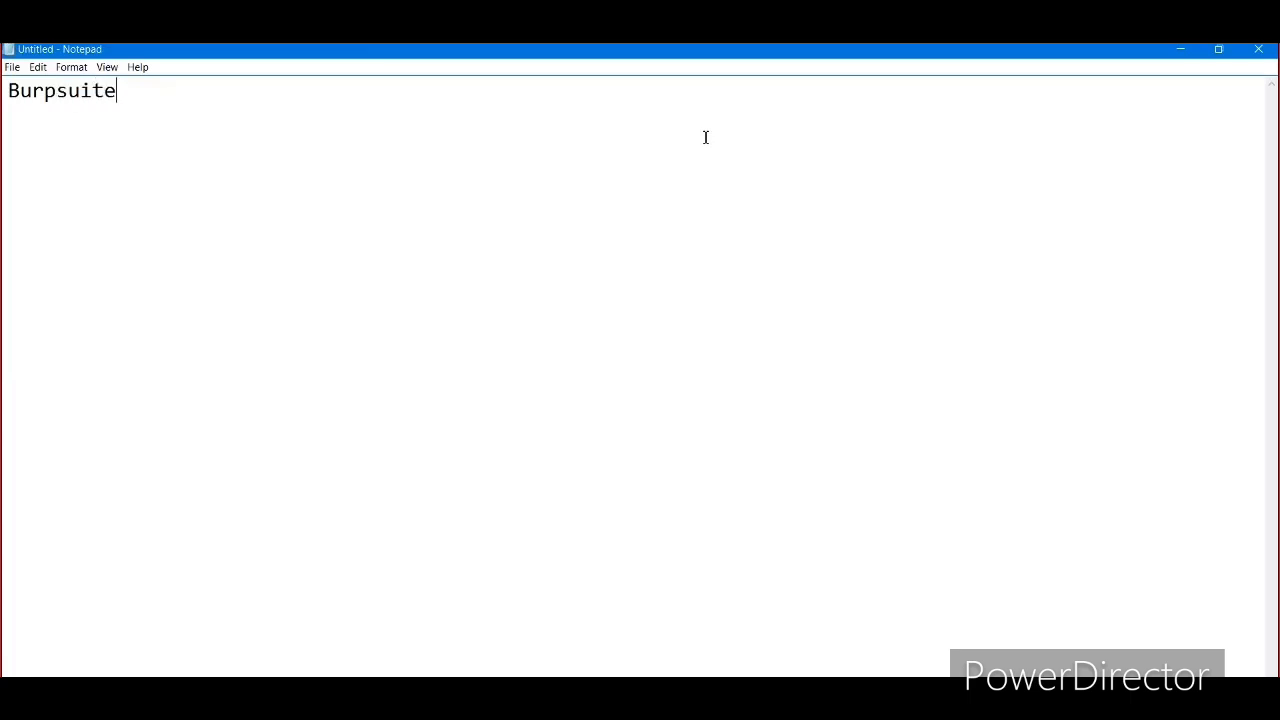
key("Return")
key("Return")
type("Web proxy")
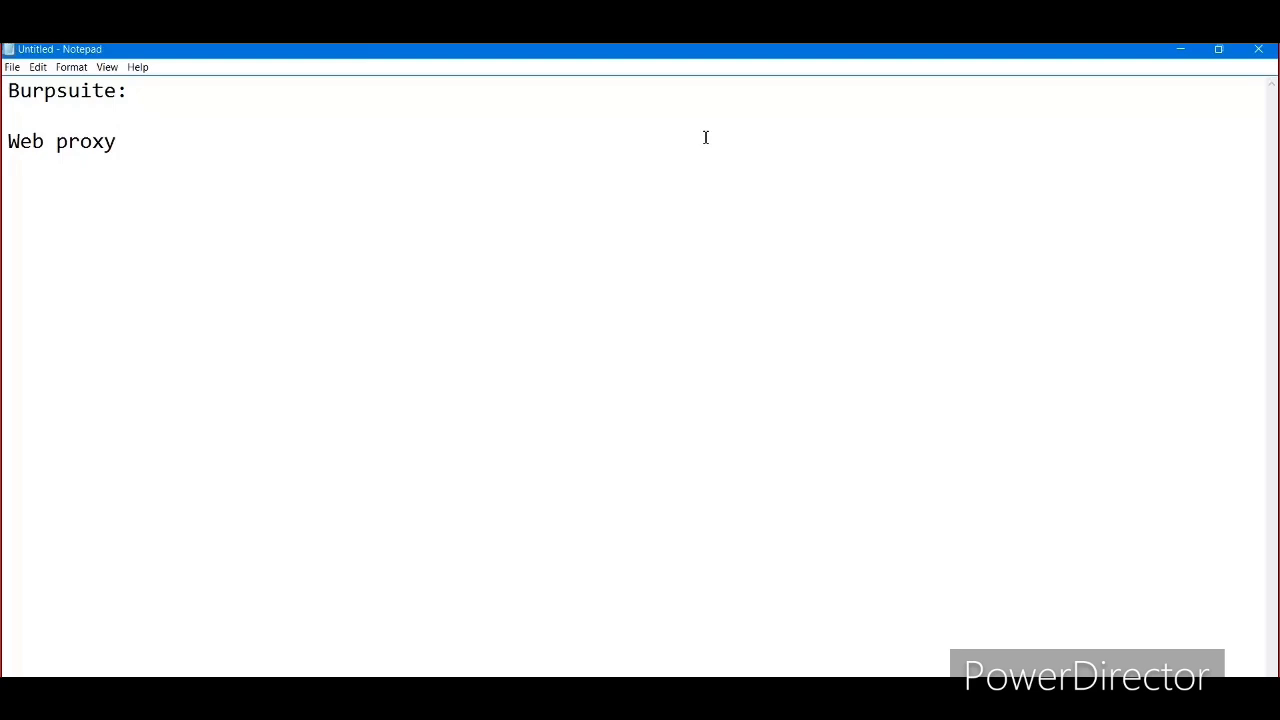
key("Return")
type("8080 or 8081")
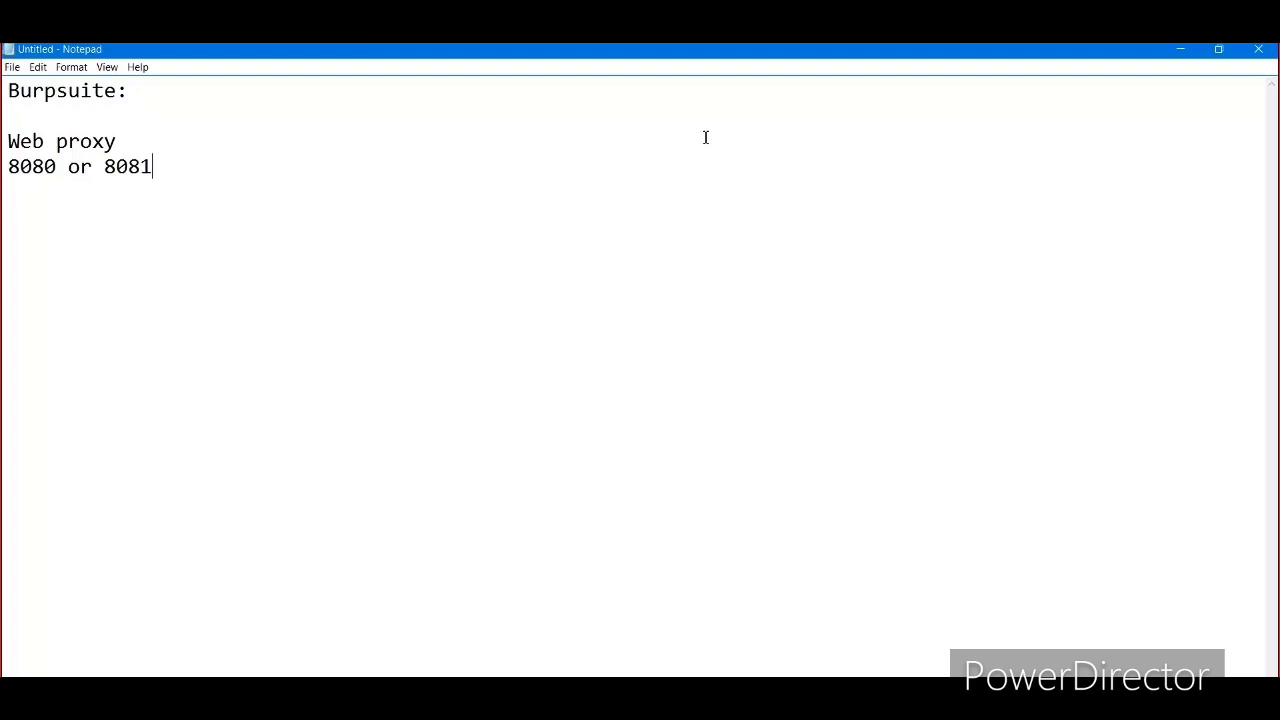
type(" or 8000")
Switch from the note to a new blank canvas in Paint.
key("alt+Tab")
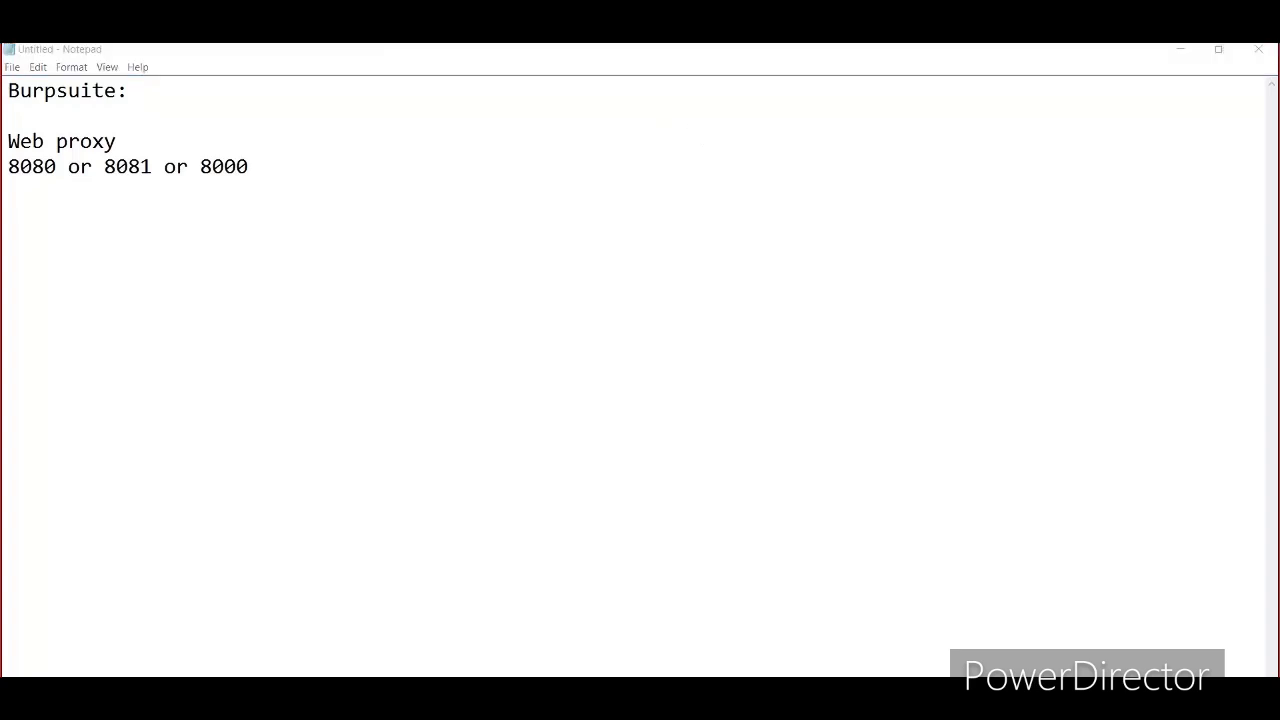
key("super")
type("paint")
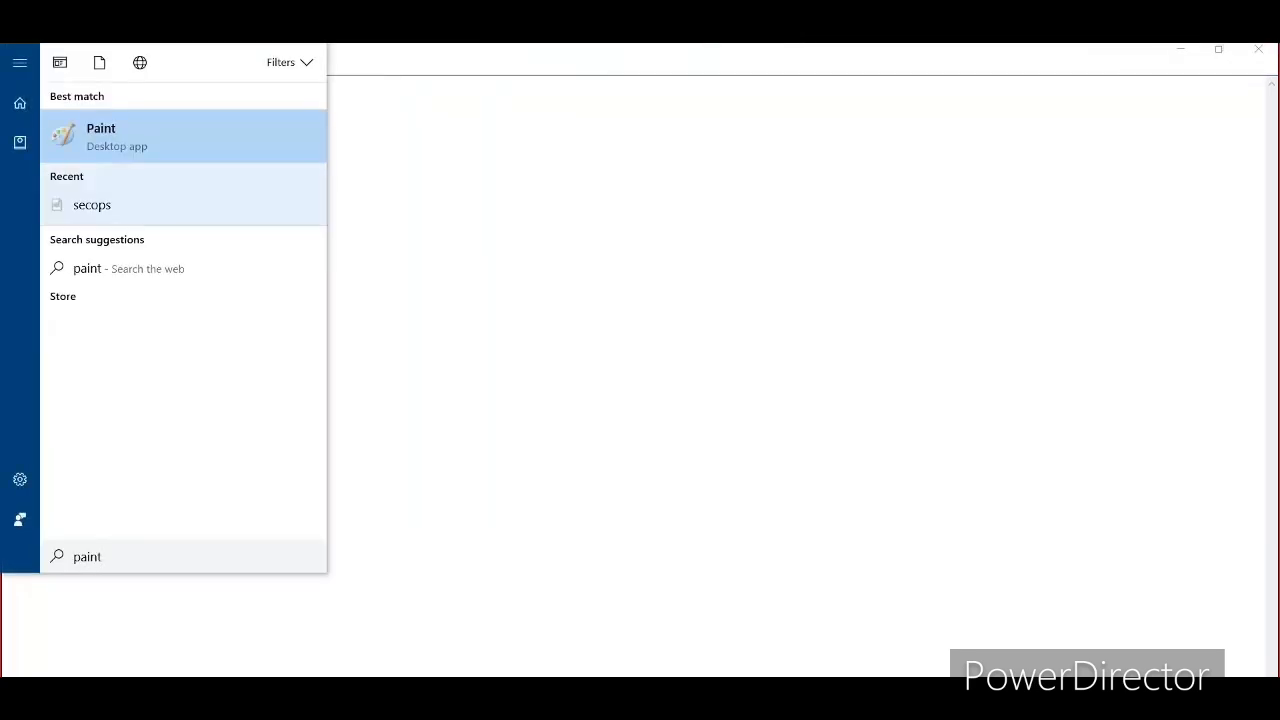
key("Return")
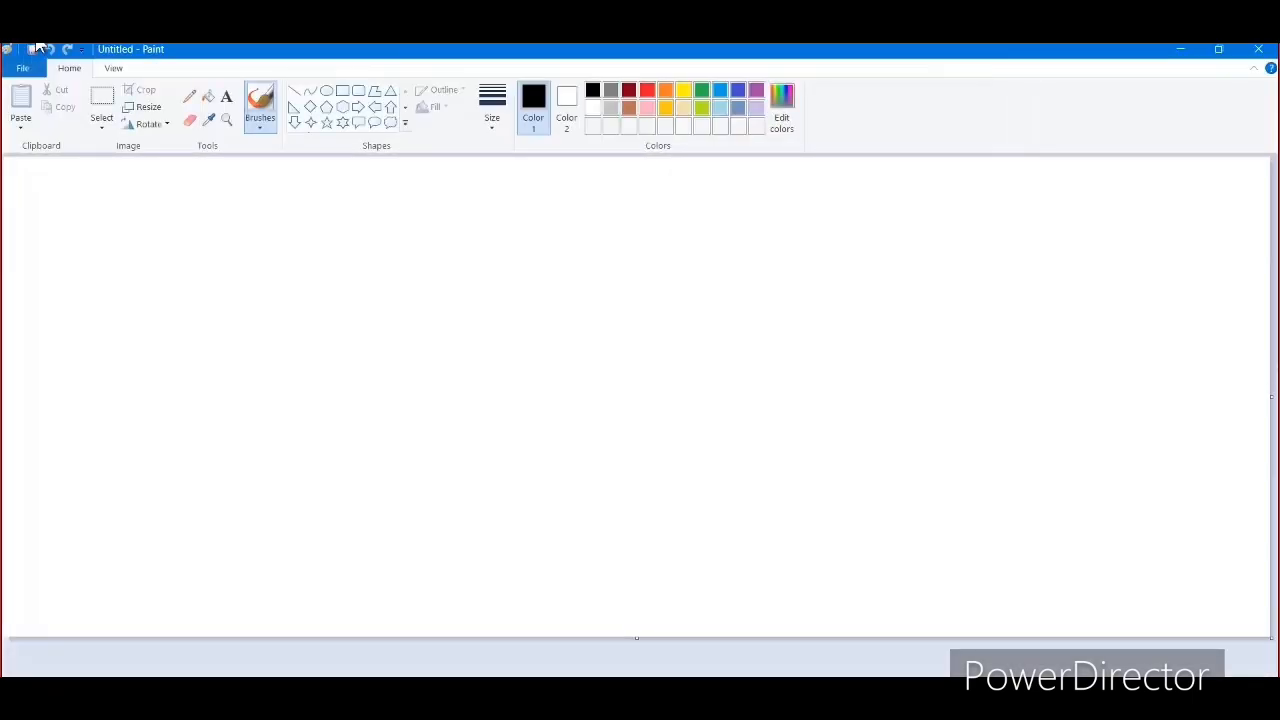
Draw a tall rectangle on the canvas's right side, a square left of centre and a small ellipse at the far left.
left_click(342, 91)
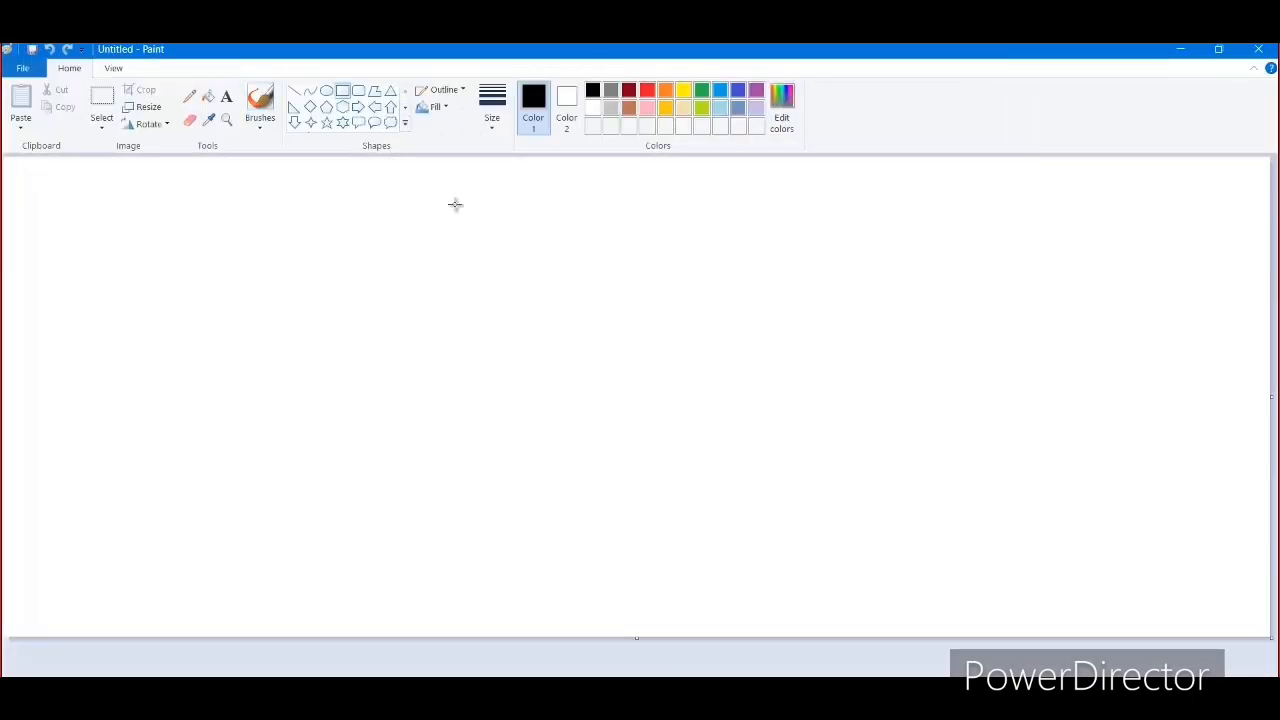
left_click_drag(902, 252, 1013, 461)
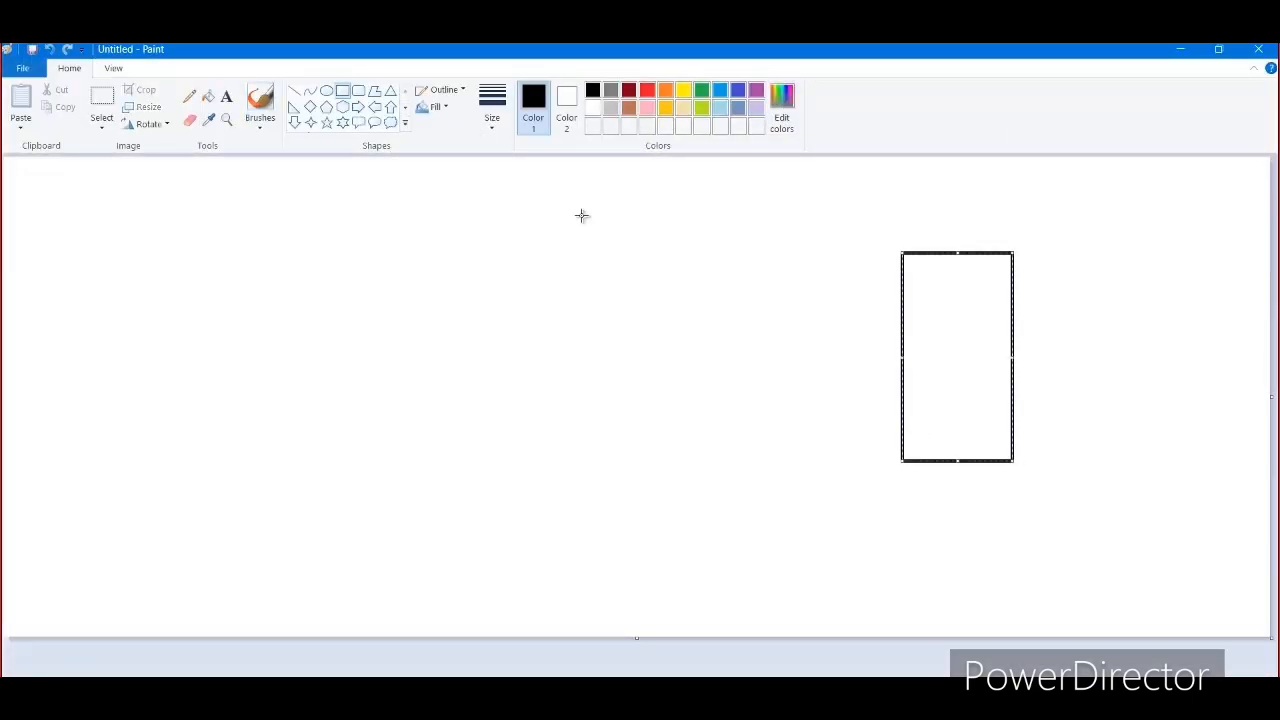
left_click(343, 92)
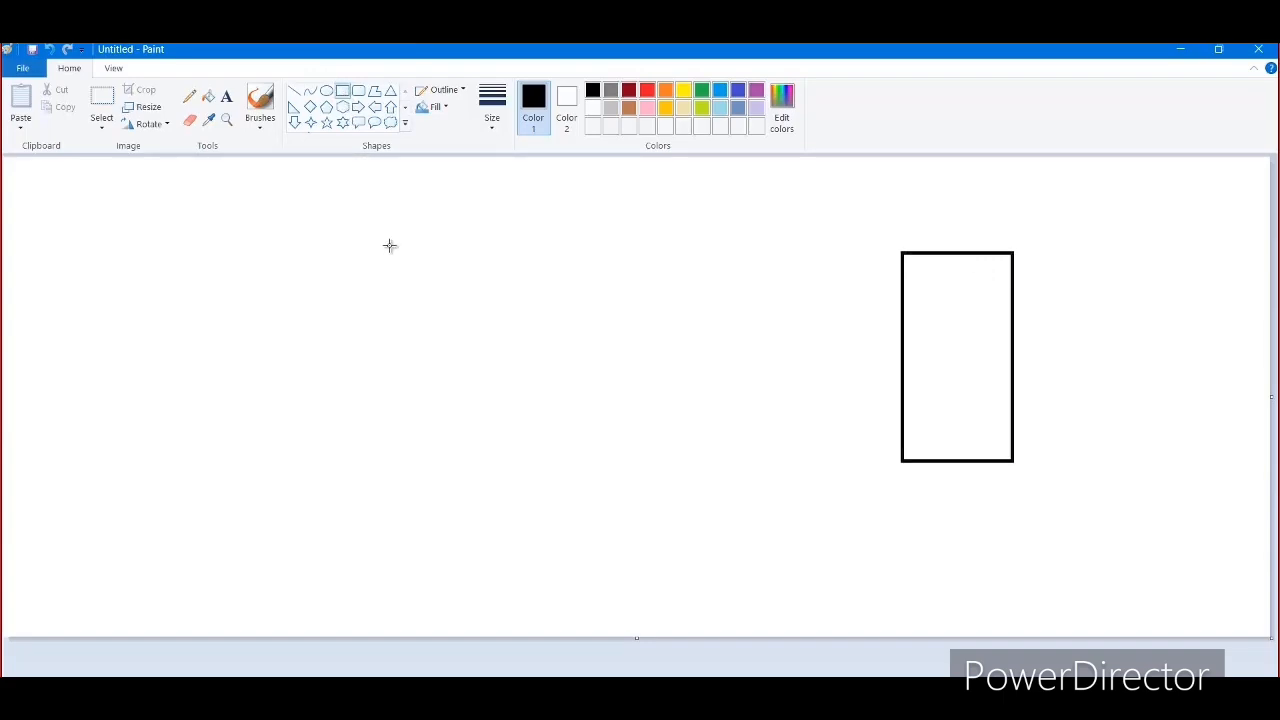
left_click_drag(414, 313, 549, 445)
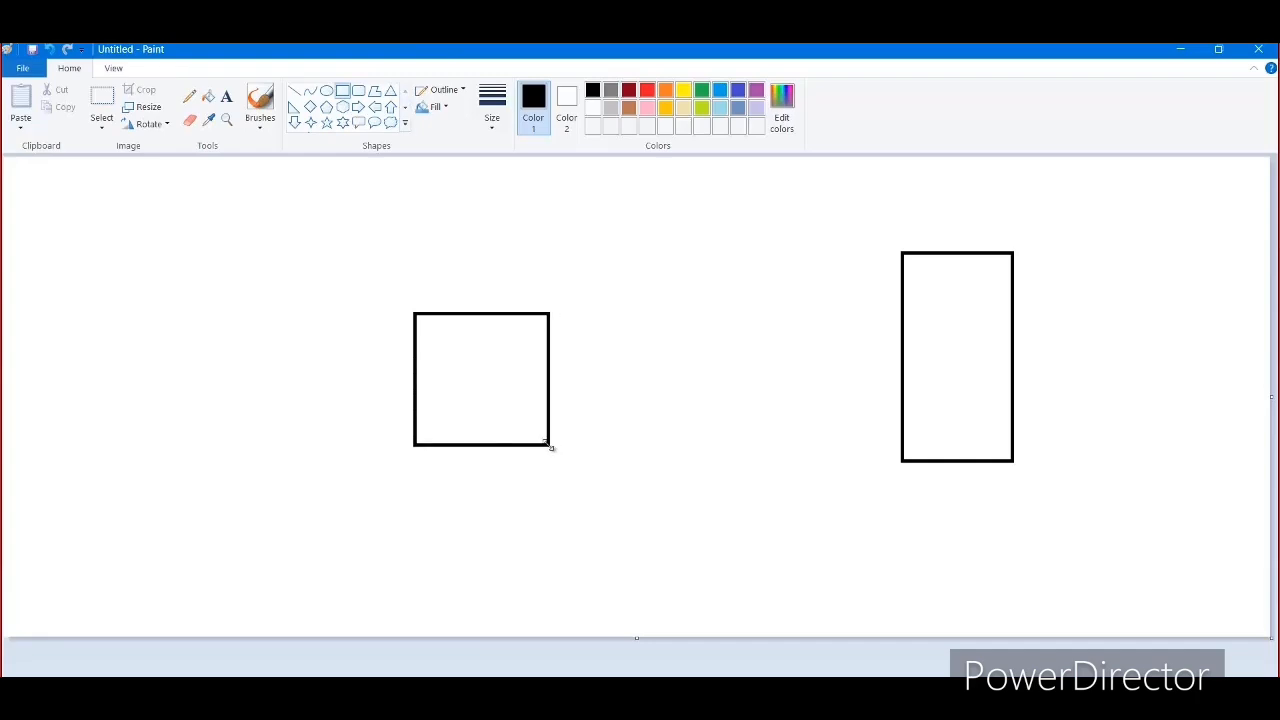
left_click(326, 91)
left_click_drag(137, 340, 234, 399)
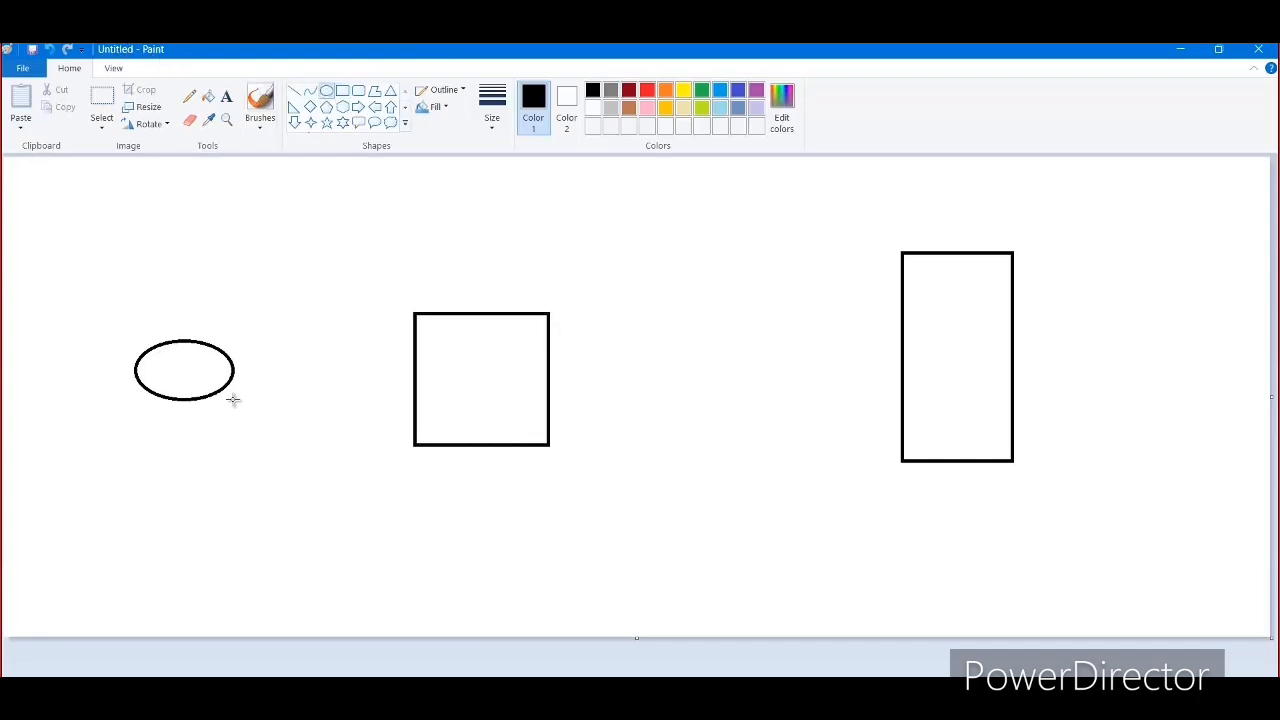
Label the ellipse "Client" in 20-point text and enlarge the text box so the whole word fits.
left_click(295, 92)
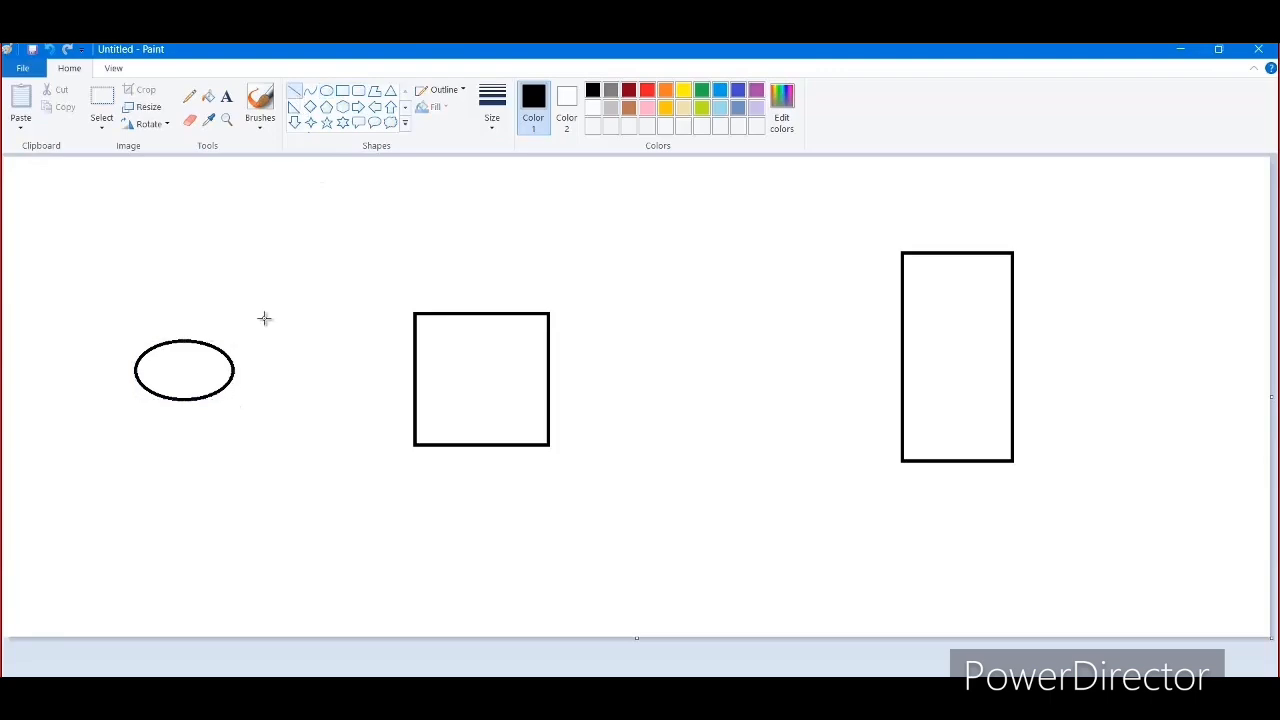
left_click(226, 96)
left_click(148, 366)
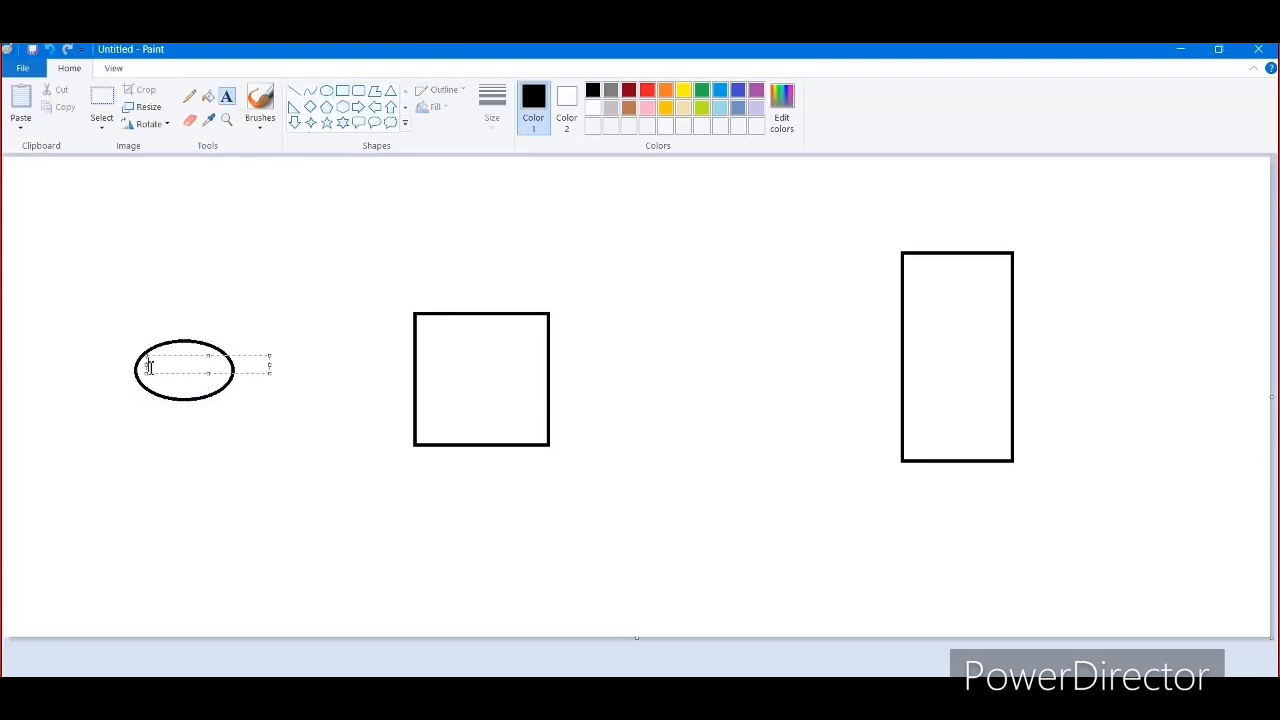
type("Client")
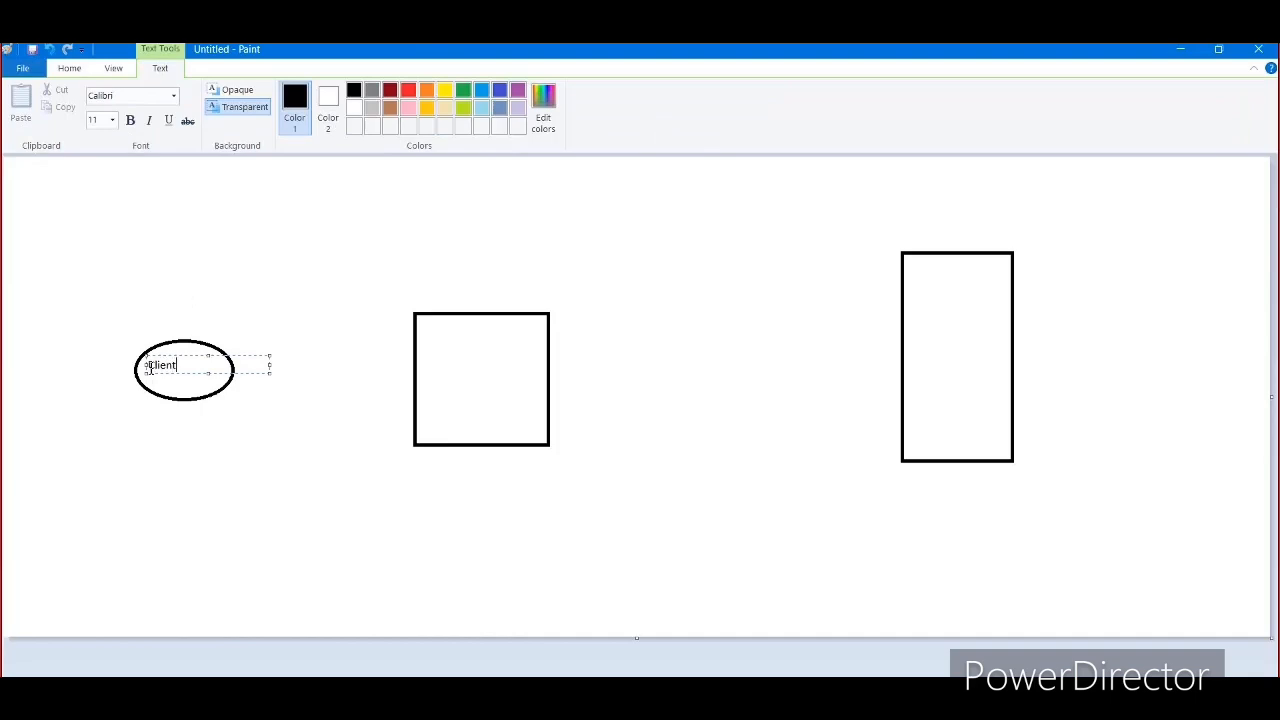
left_click_drag(196, 368, 138, 360)
left_click(112, 122)
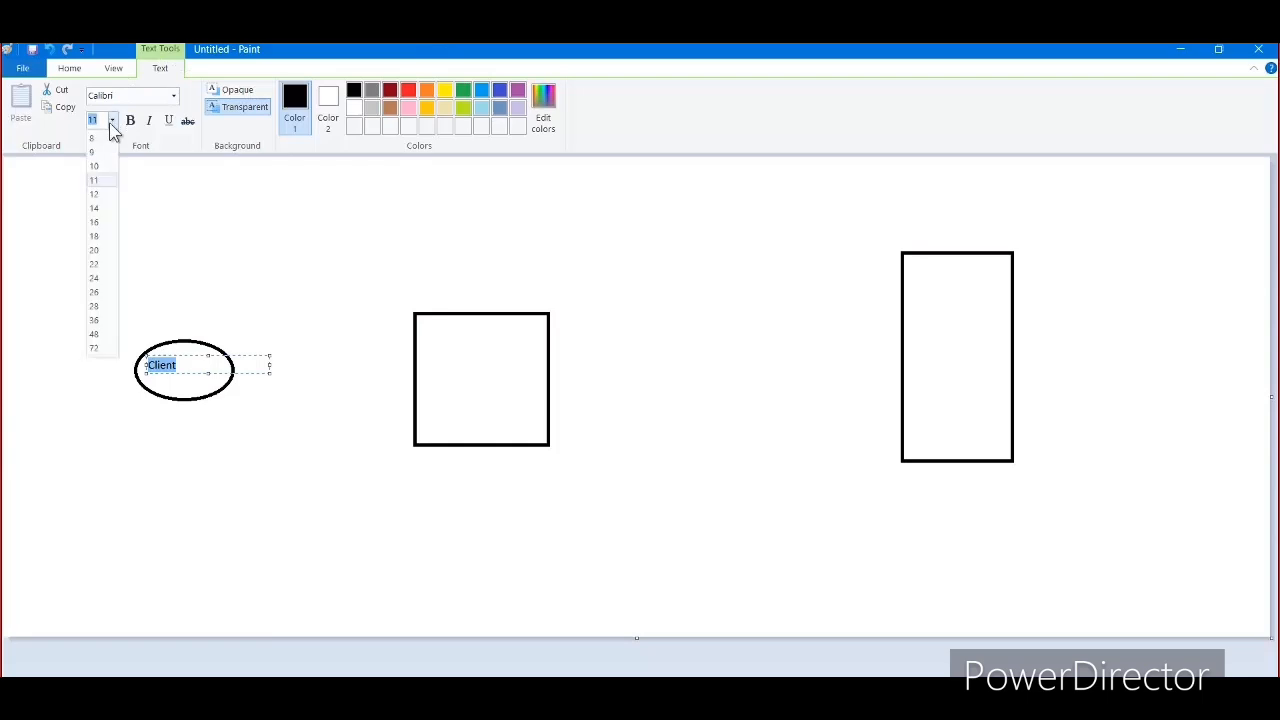
left_click(96, 251)
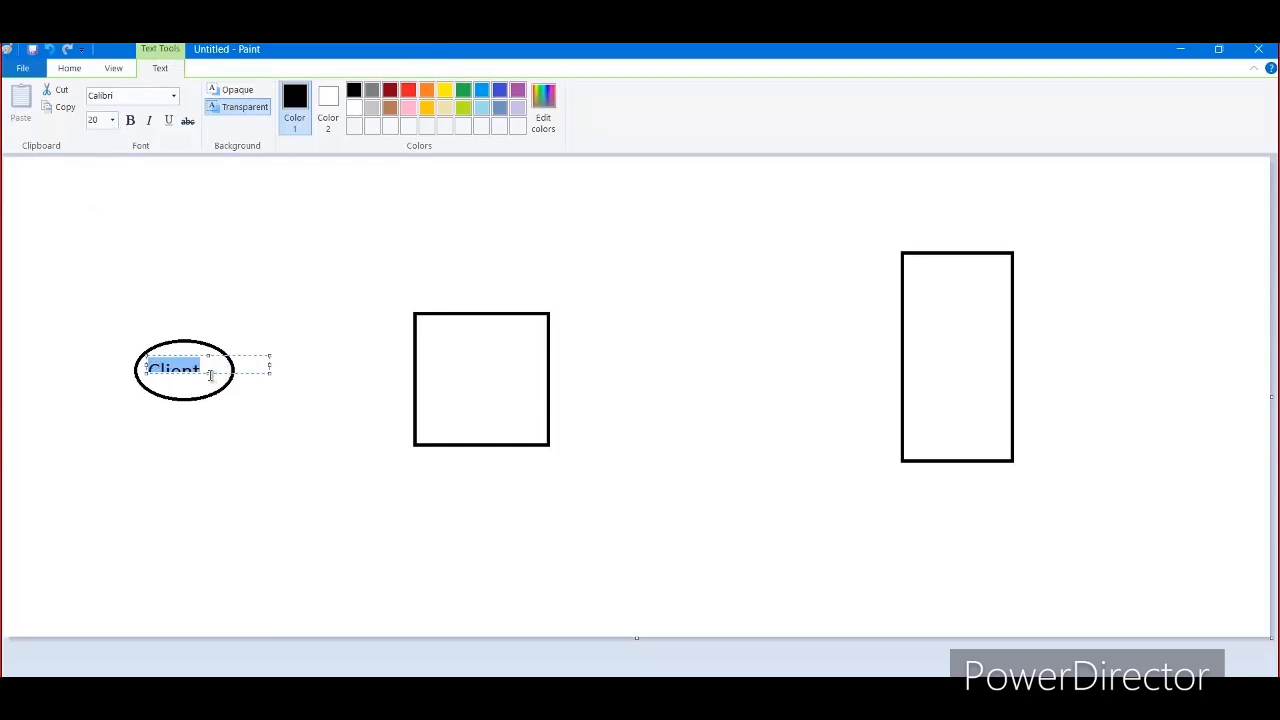
left_click_drag(210, 373, 210, 391)
left_click(226, 420)
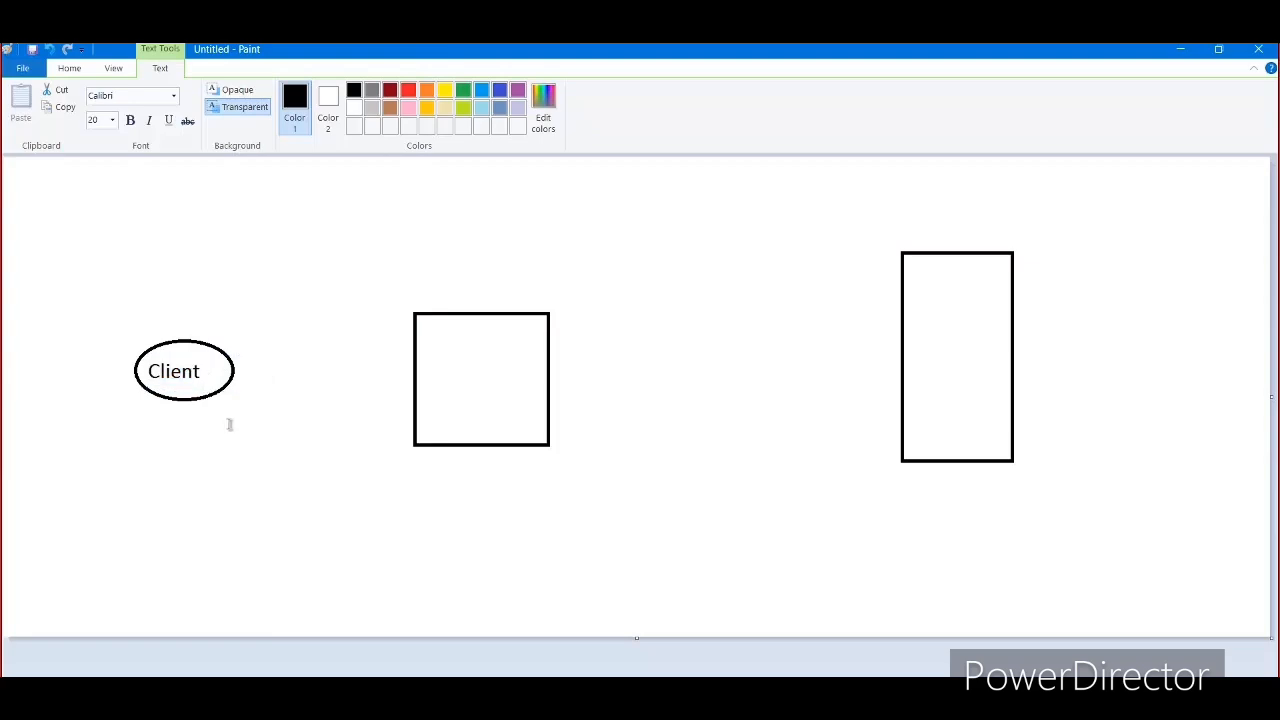
Label the square "Burp" and the tall rectangle "Server".
left_click(431, 364)
type("Burp")
left_click(914, 306)
left_click(917, 307)
type("Server")
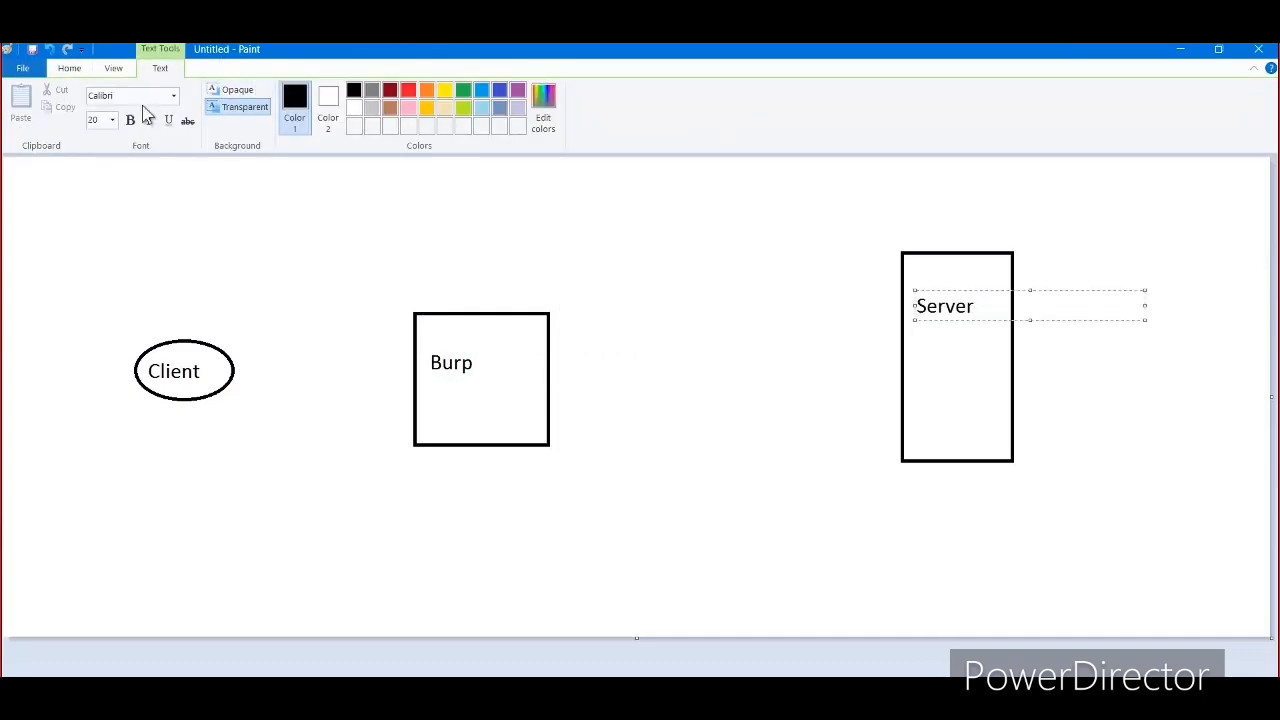
left_click(370, 352)
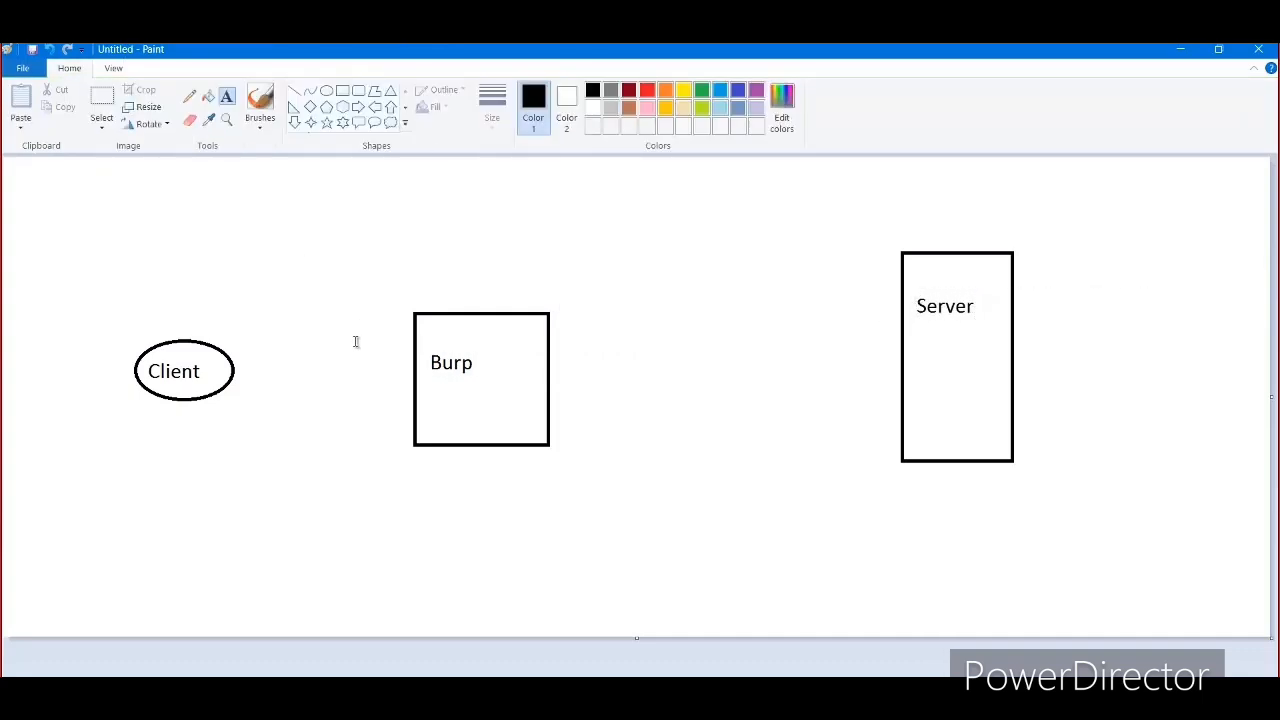
Add the text "facebook.com" above the Client ellipse.
left_click(295, 123)
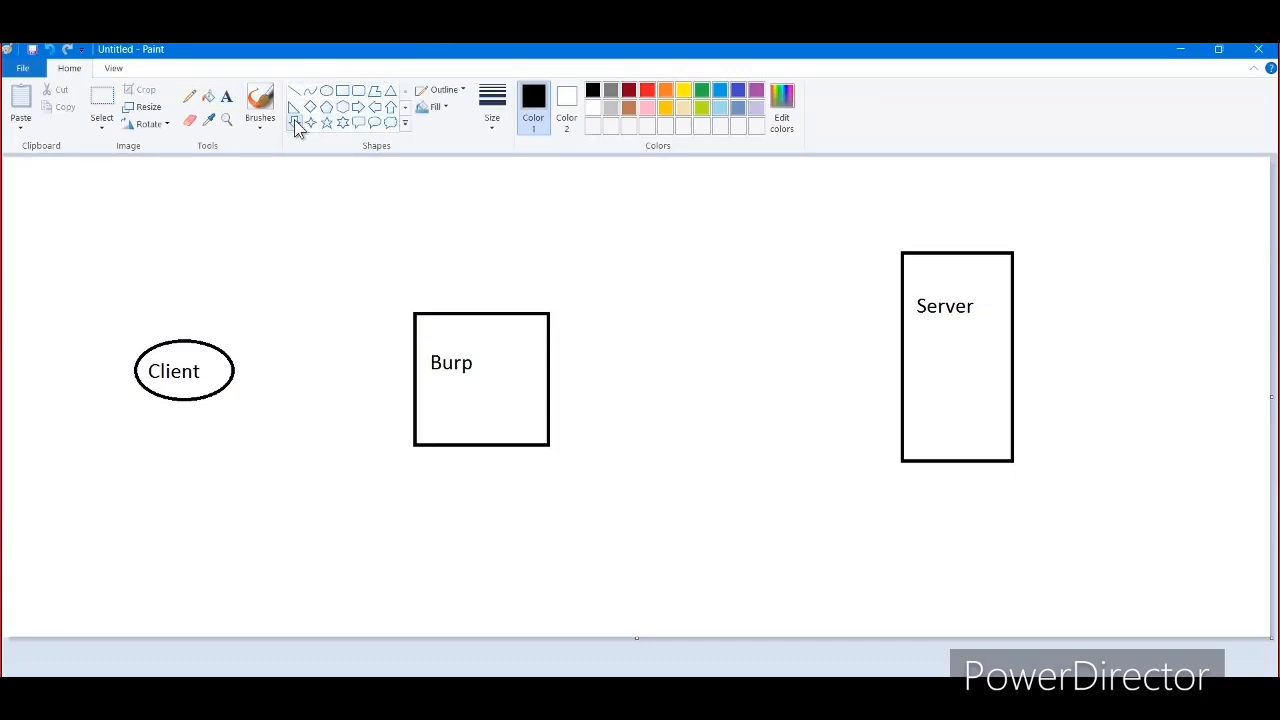
left_click(358, 107)
left_click(226, 95)
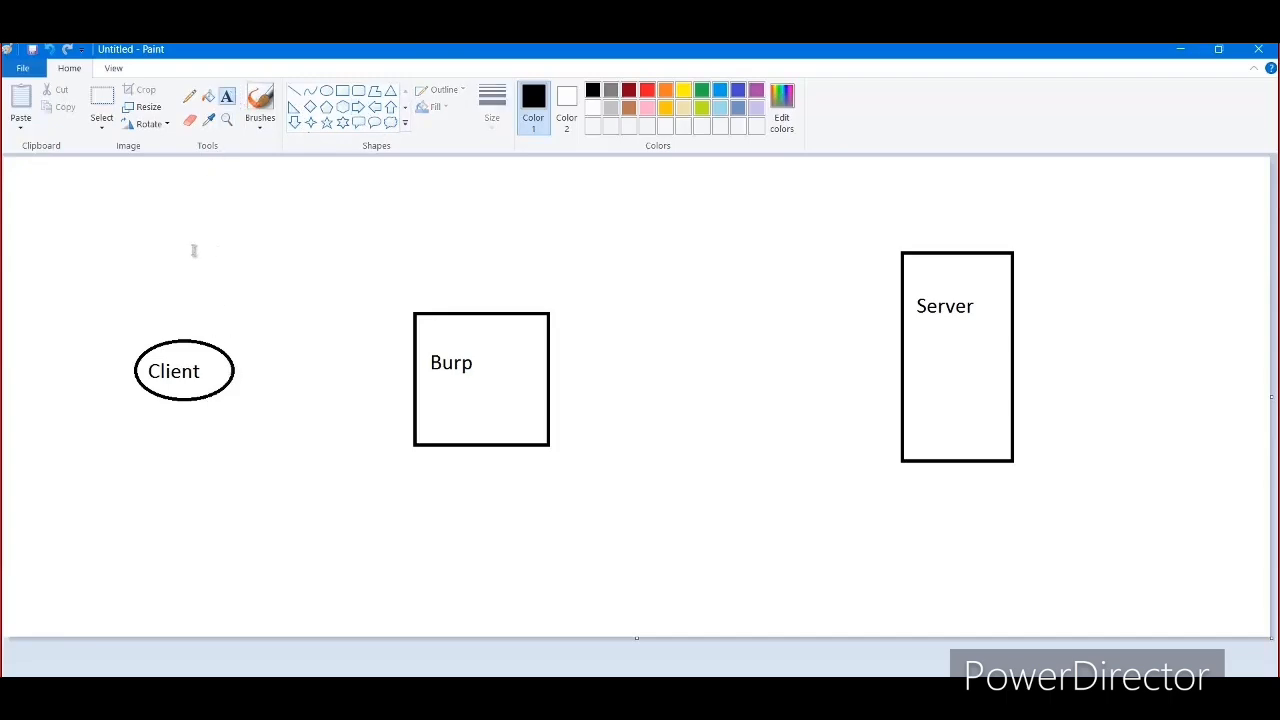
left_click(145, 291)
type("fac")
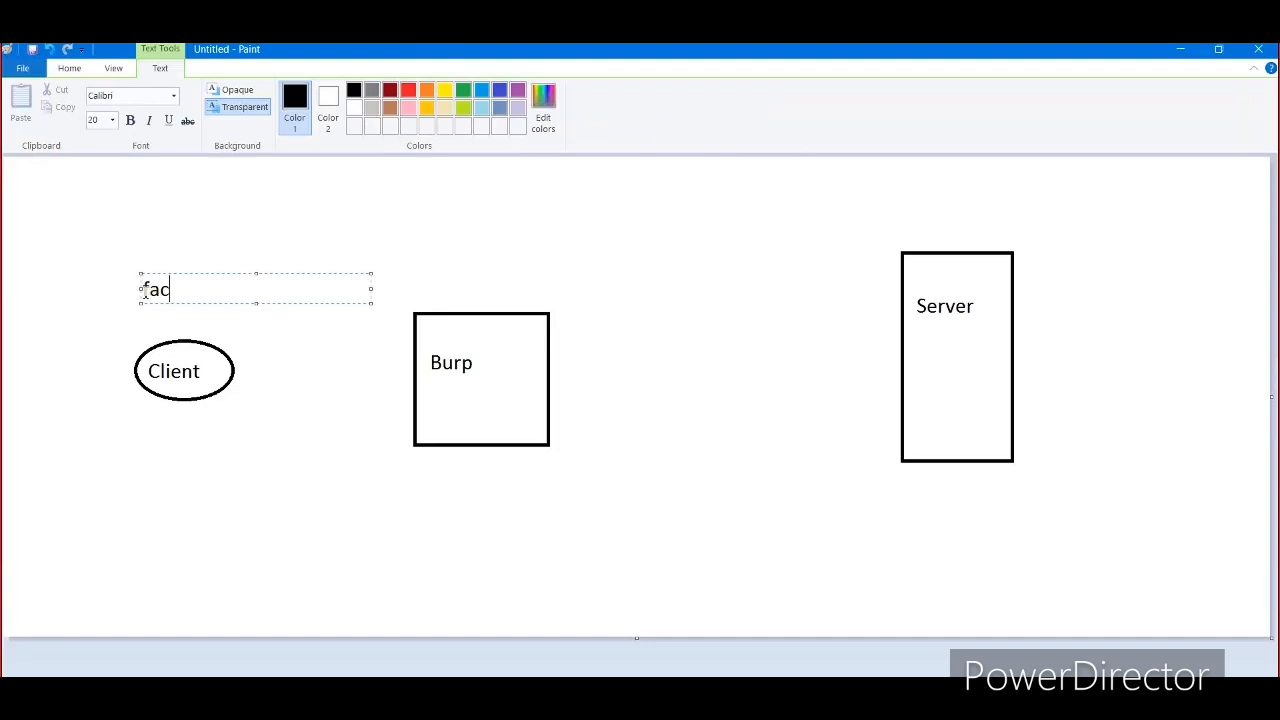
type("e book.com")
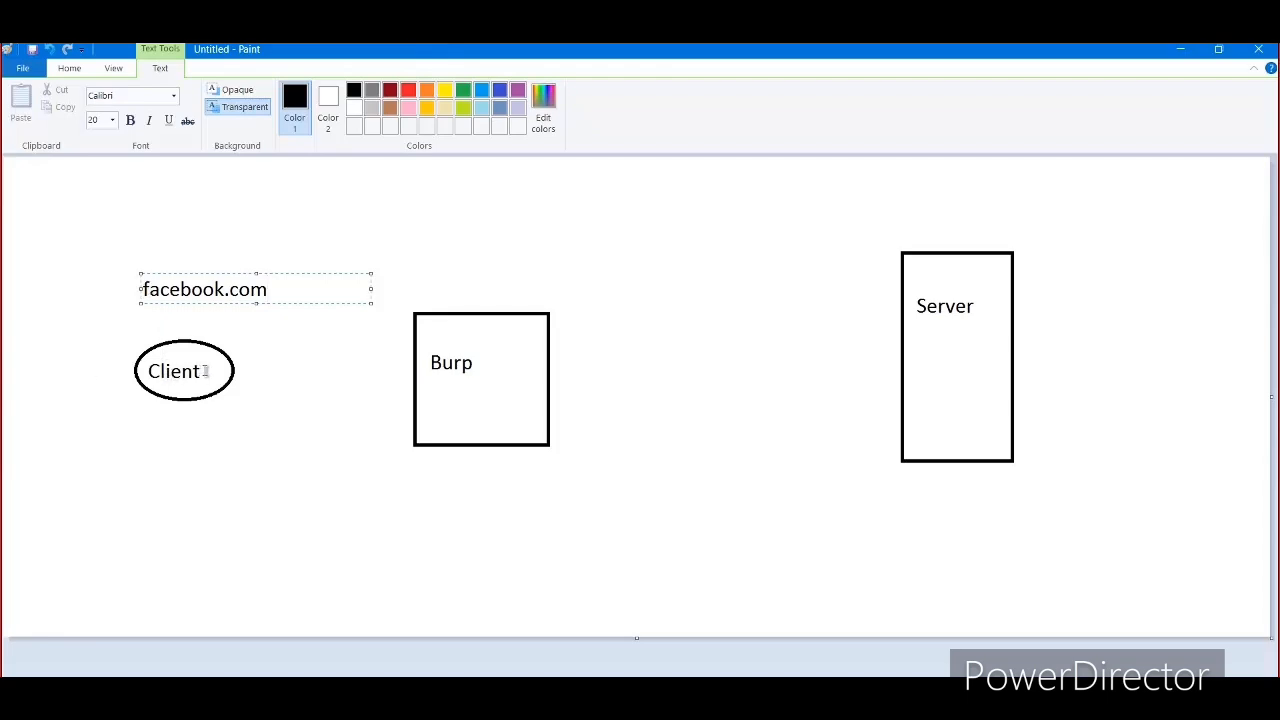
left_click(240, 203)
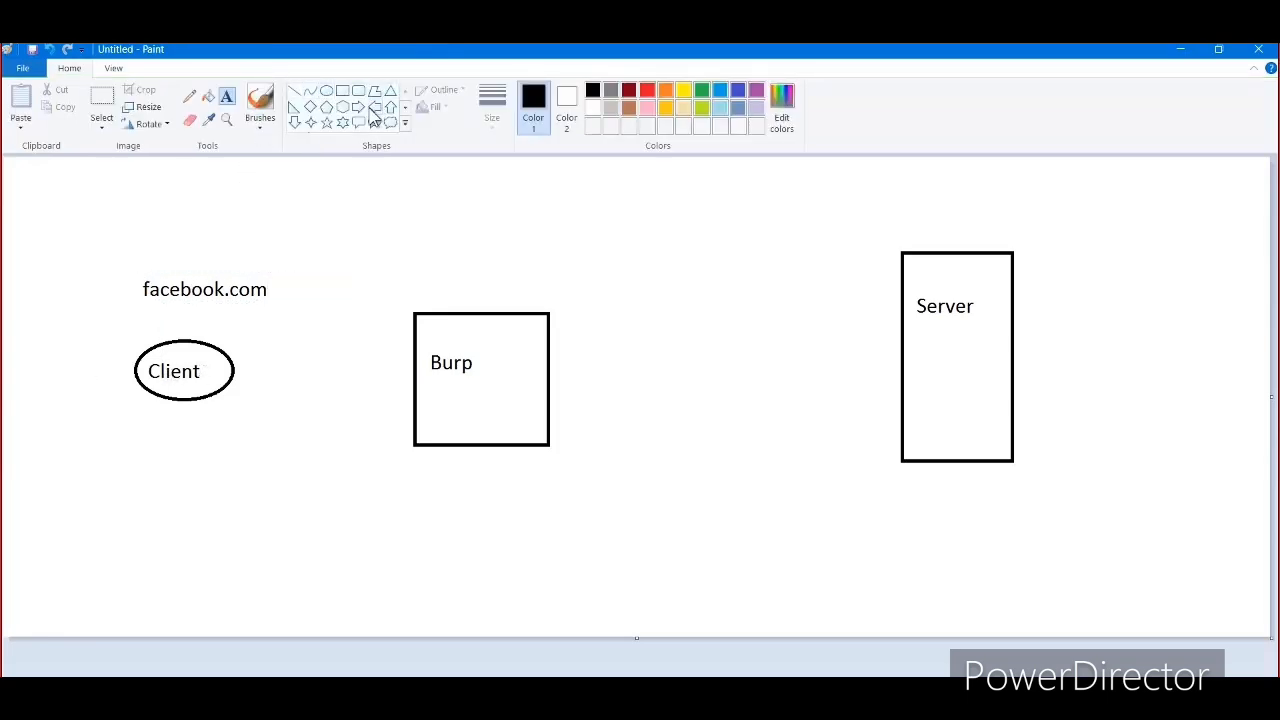
Draw block arrows pointing right from the Client ellipse to the Burp square and from Burp to the Server rectangle.
left_click(358, 106)
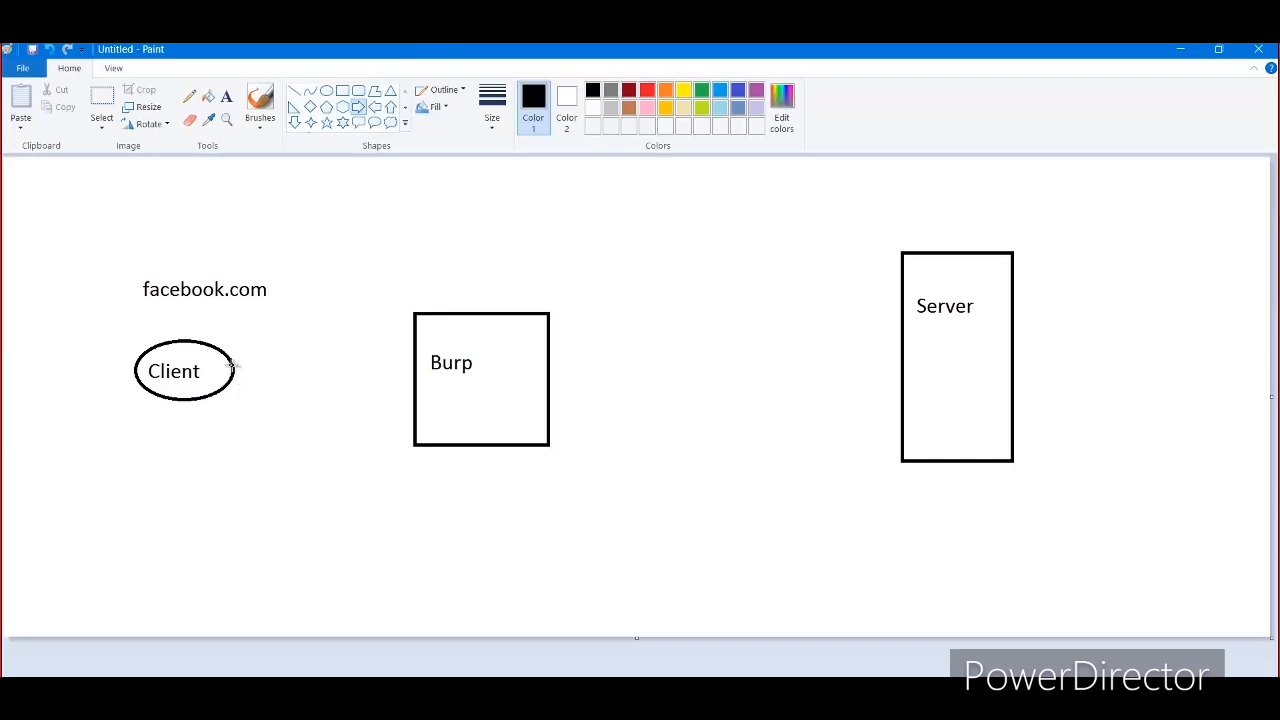
left_click_drag(231, 363, 414, 398)
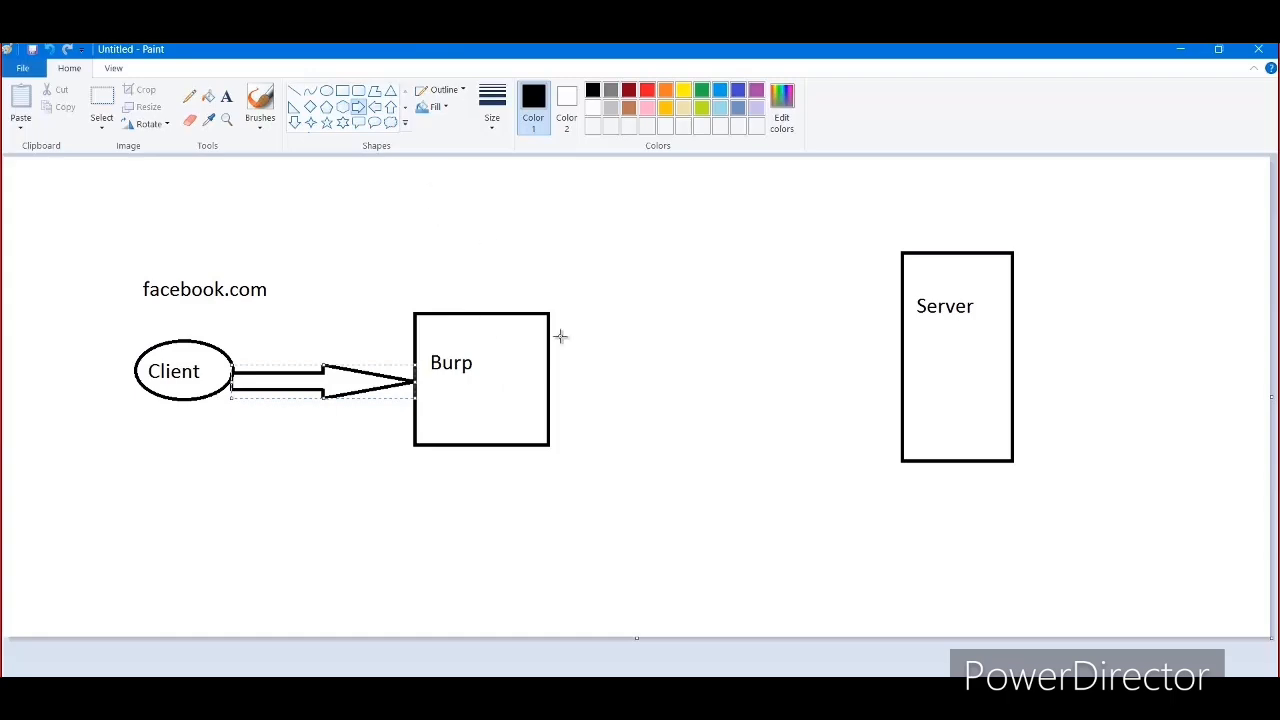
mouse_move(550, 358)
left_mouse_down()
mouse_move(758, 418)
mouse_move(901, 412)
left_mouse_up()
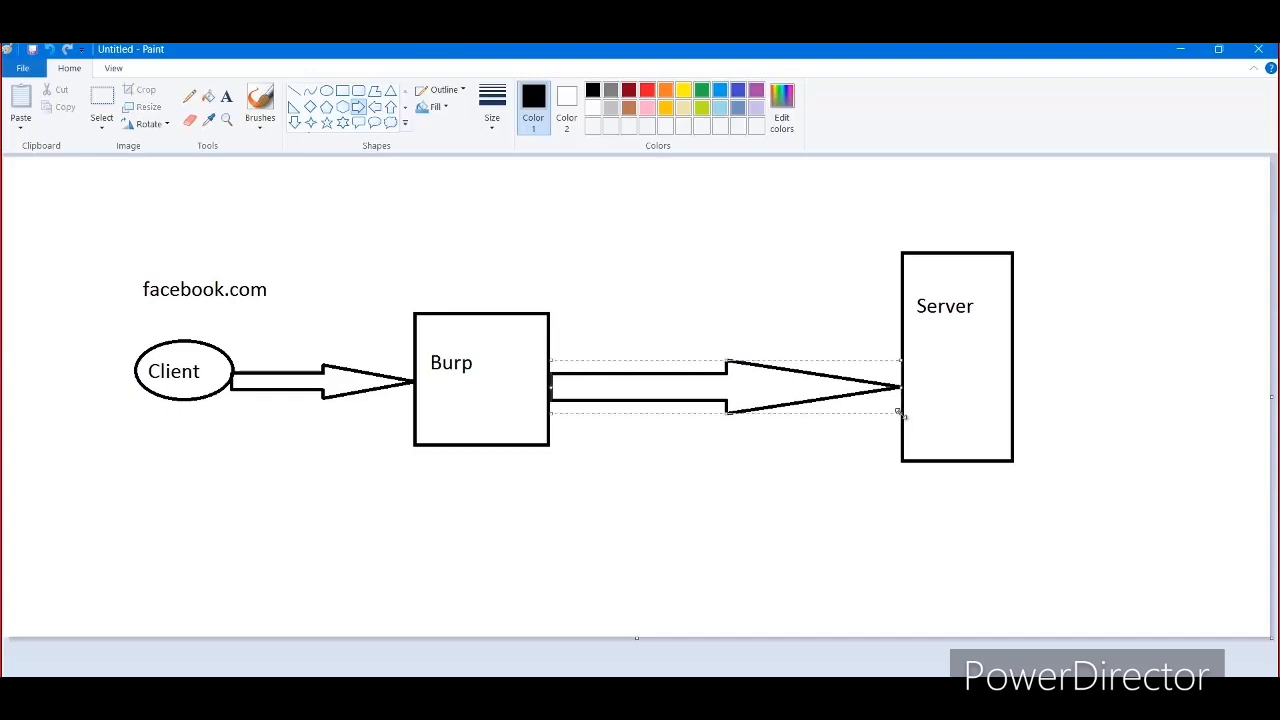
left_click(652, 187)
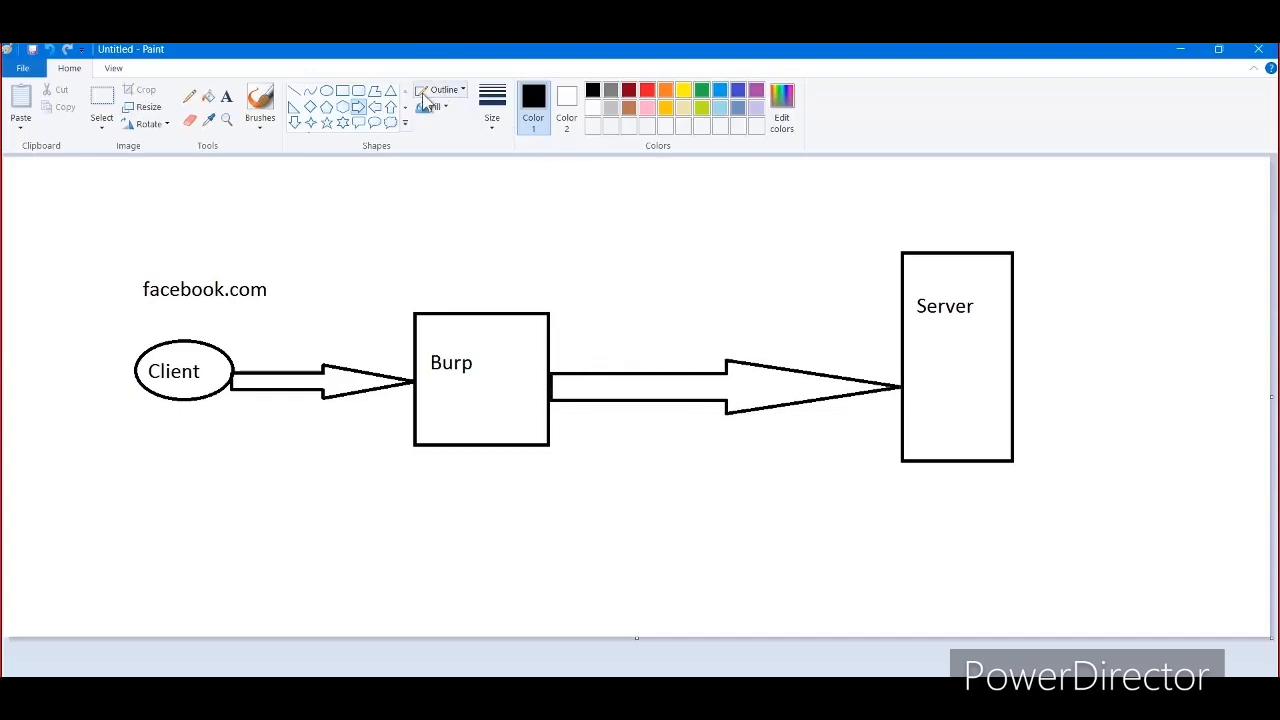
Draw left-pointing block arrows from the Server rectangle to the Burp square and from Burp to the Client ellipse.
left_click(377, 108)
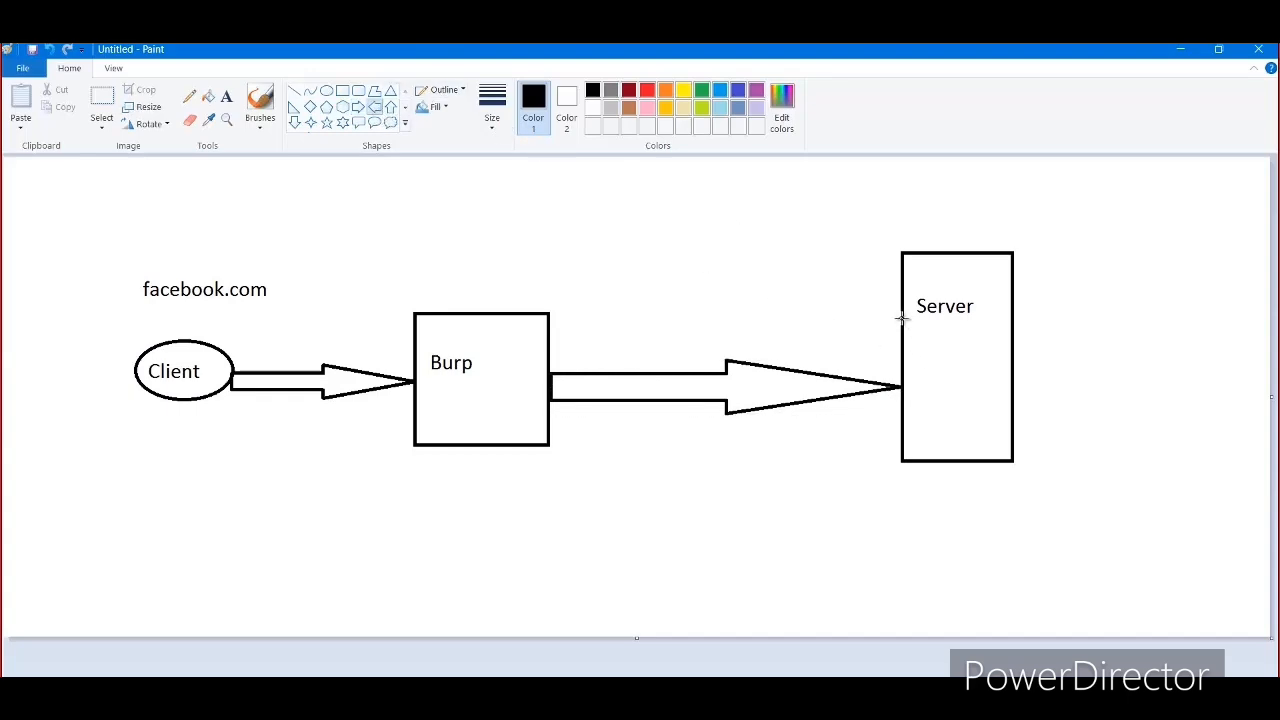
left_click_drag(902, 318, 549, 349)
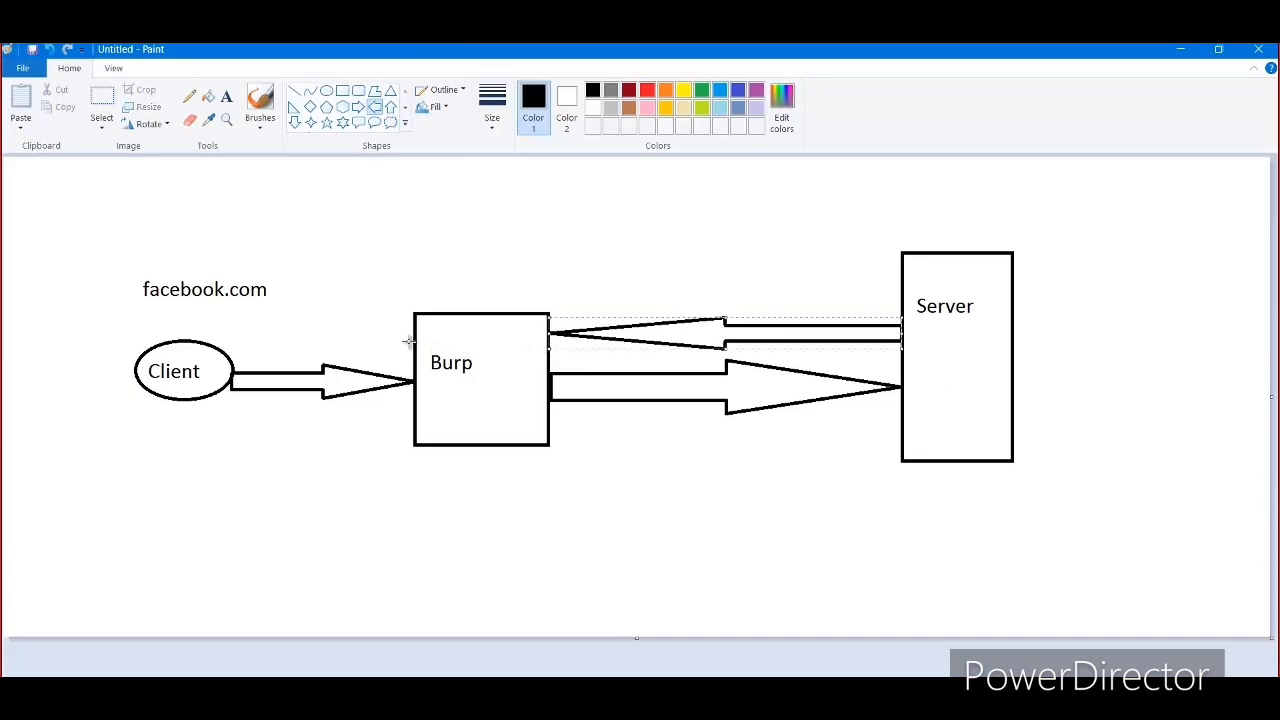
left_click_drag(417, 340, 214, 347)
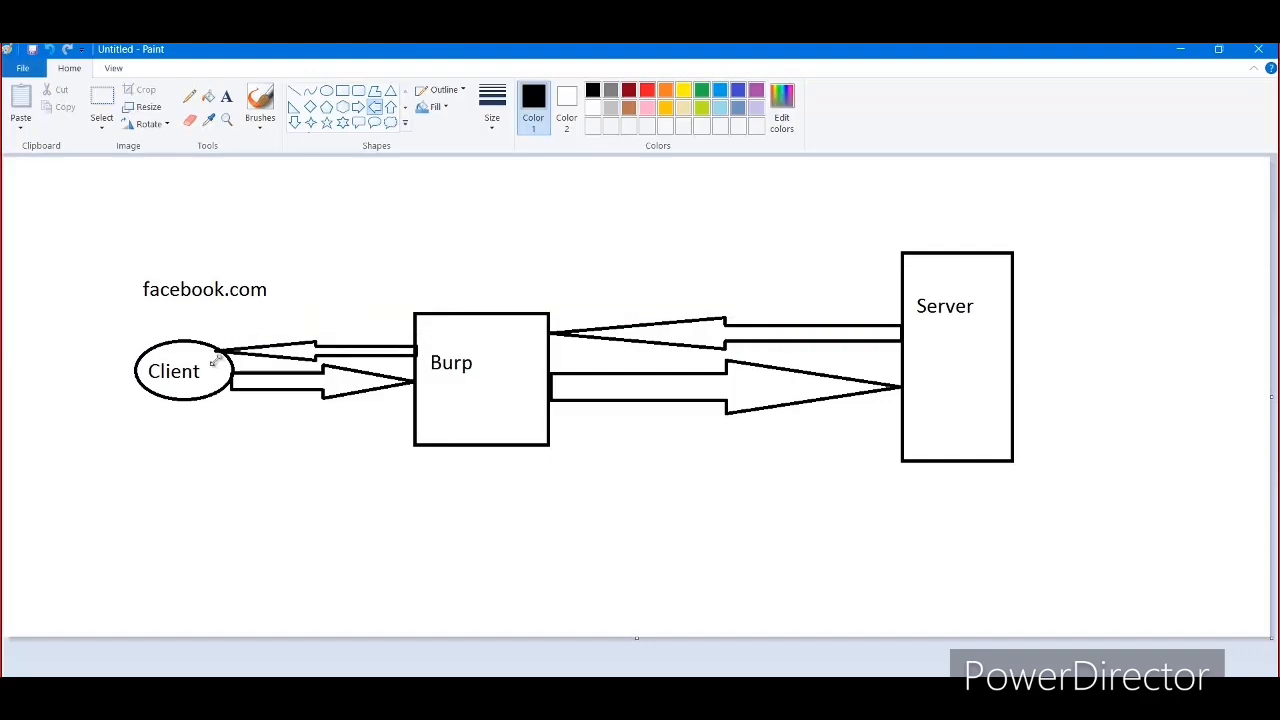
left_click(302, 511)
Switch to Firefox and open the amazon.in website.
left_click(269, 44)
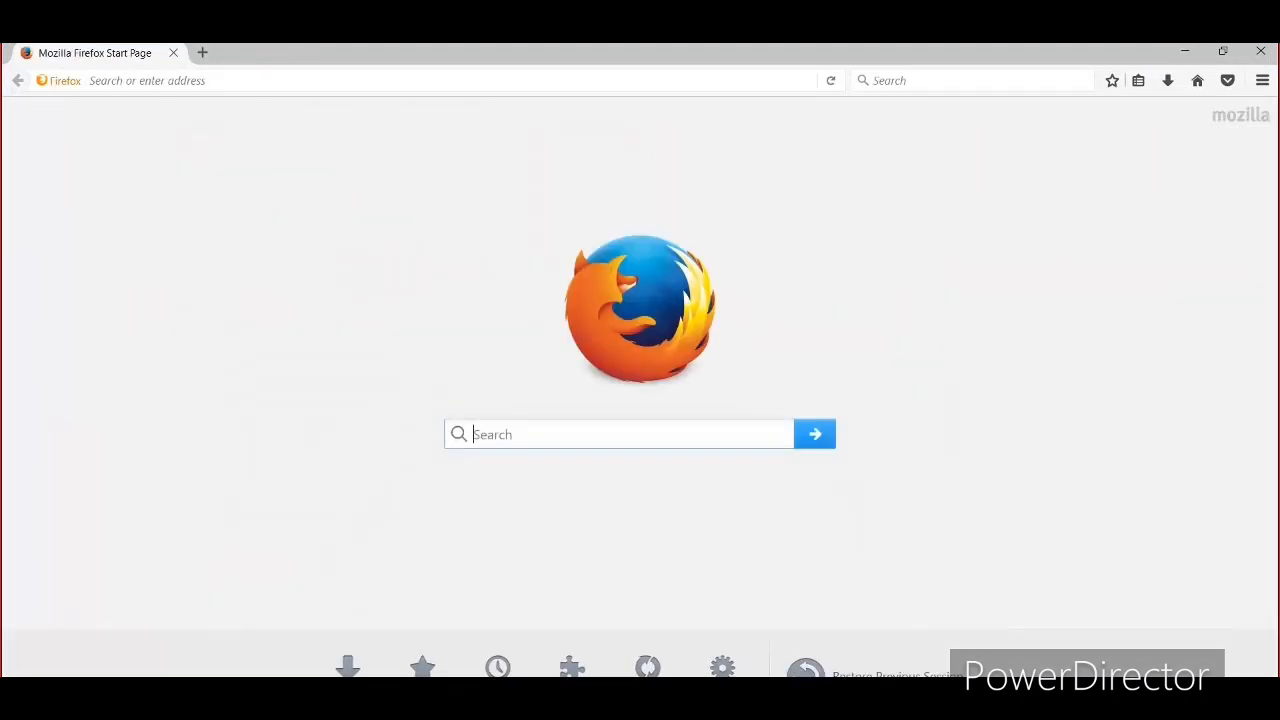
left_click(290, 78)
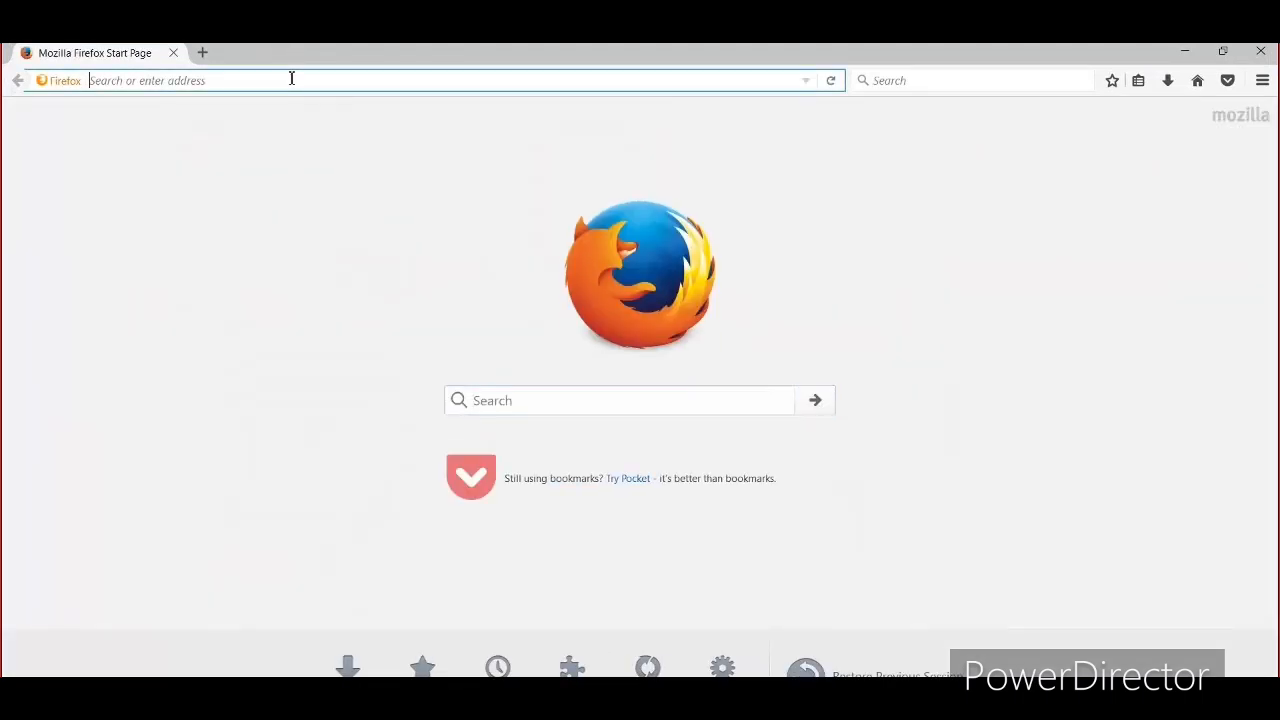
type("ama")
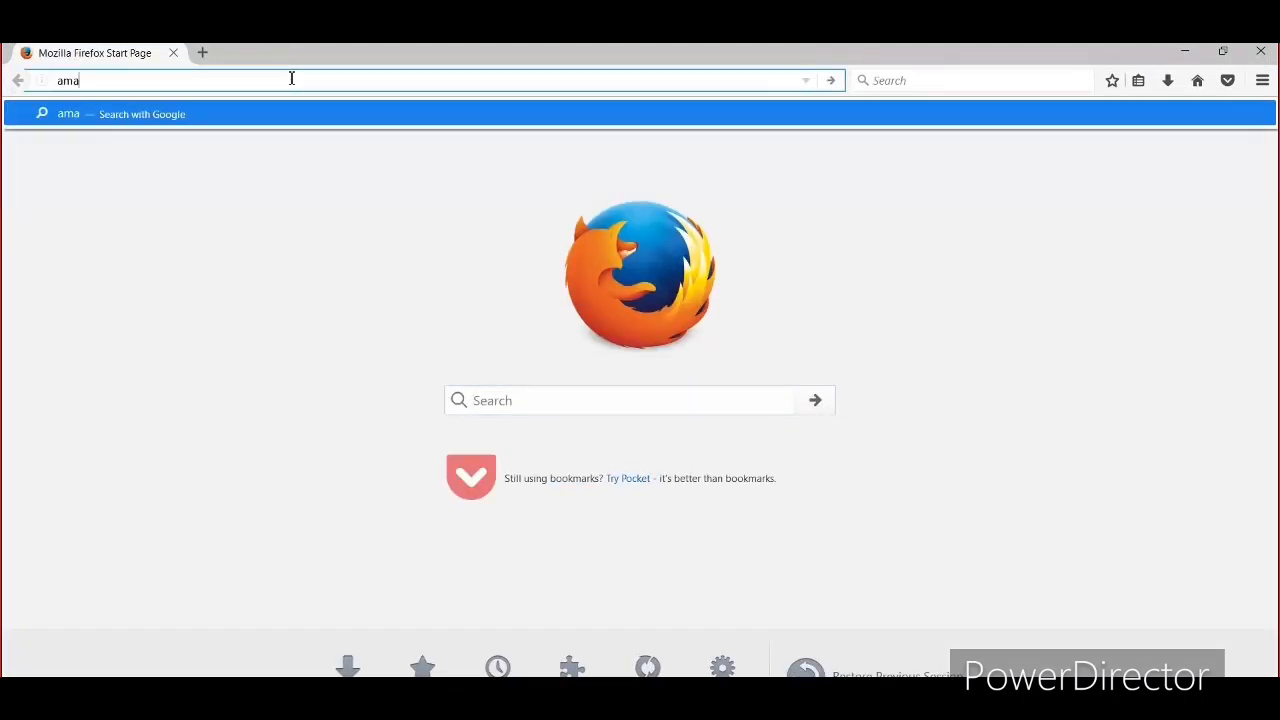
type("zon.in")
key("Return")
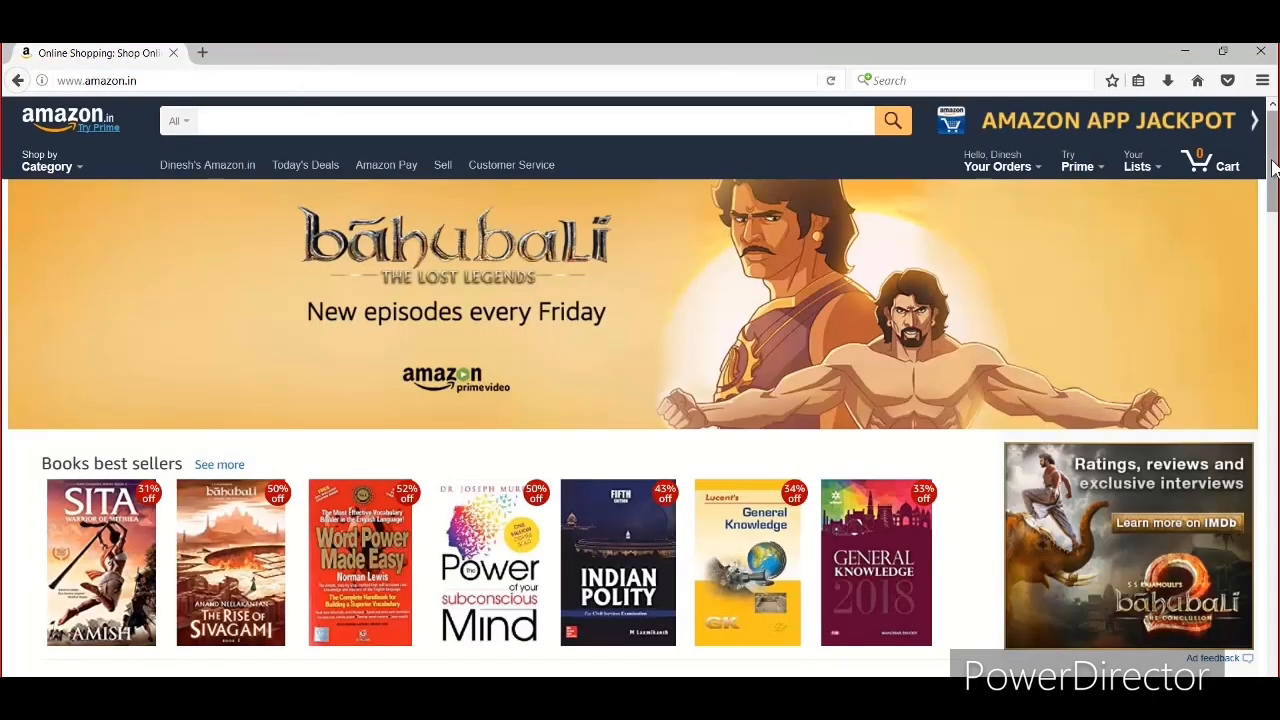
Open the product page of "The Power of your Subconscious Mind" from the book best sellers and highlight its selling price.
left_click_drag(1273, 170, 1278, 209)
left_click(470, 355)
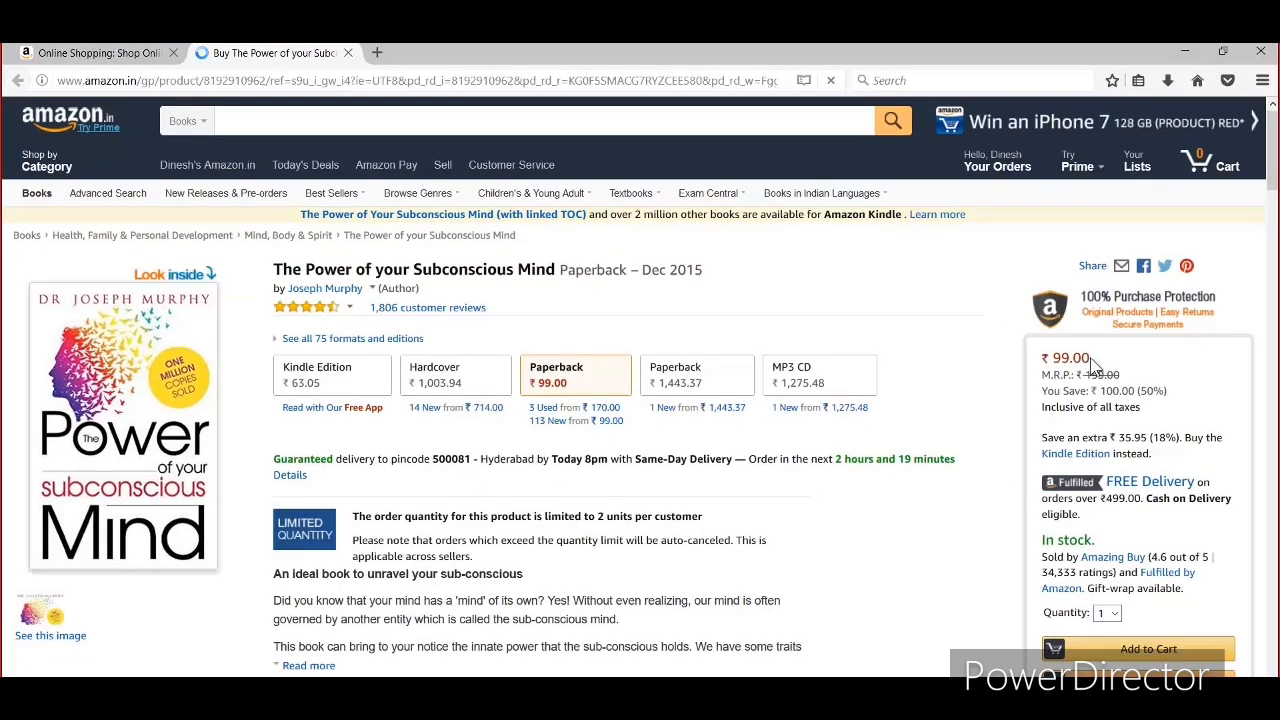
left_click_drag(1089, 358, 1049, 361)
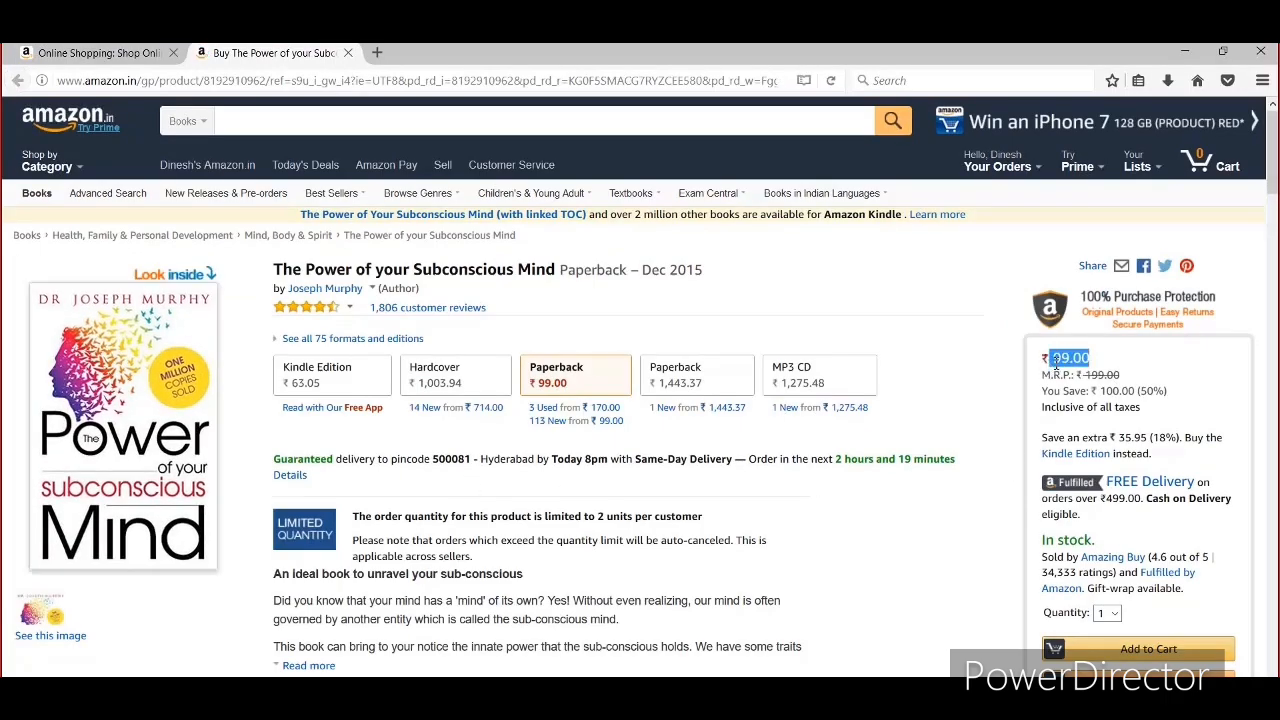
left_click(1066, 362)
Proceed to checkout for the book by signing in with the account password, and dismiss the browser's offer to save the login.
left_click(1140, 674)
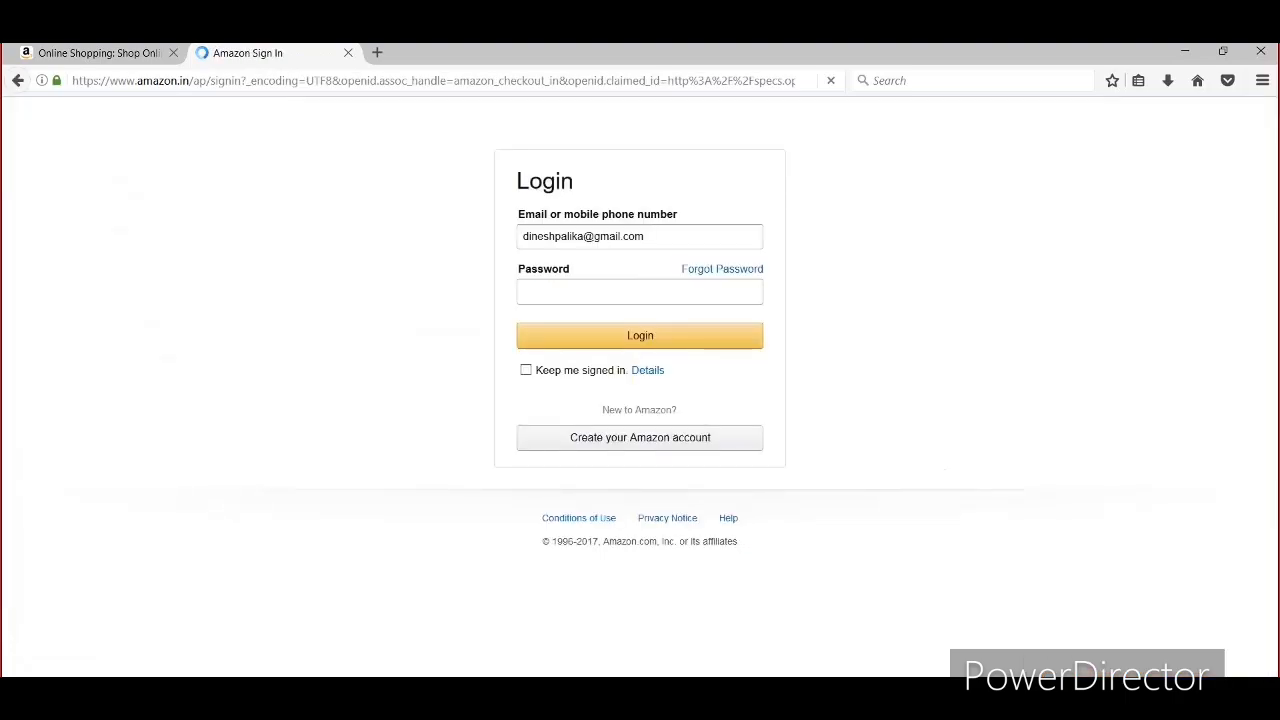
type("********")
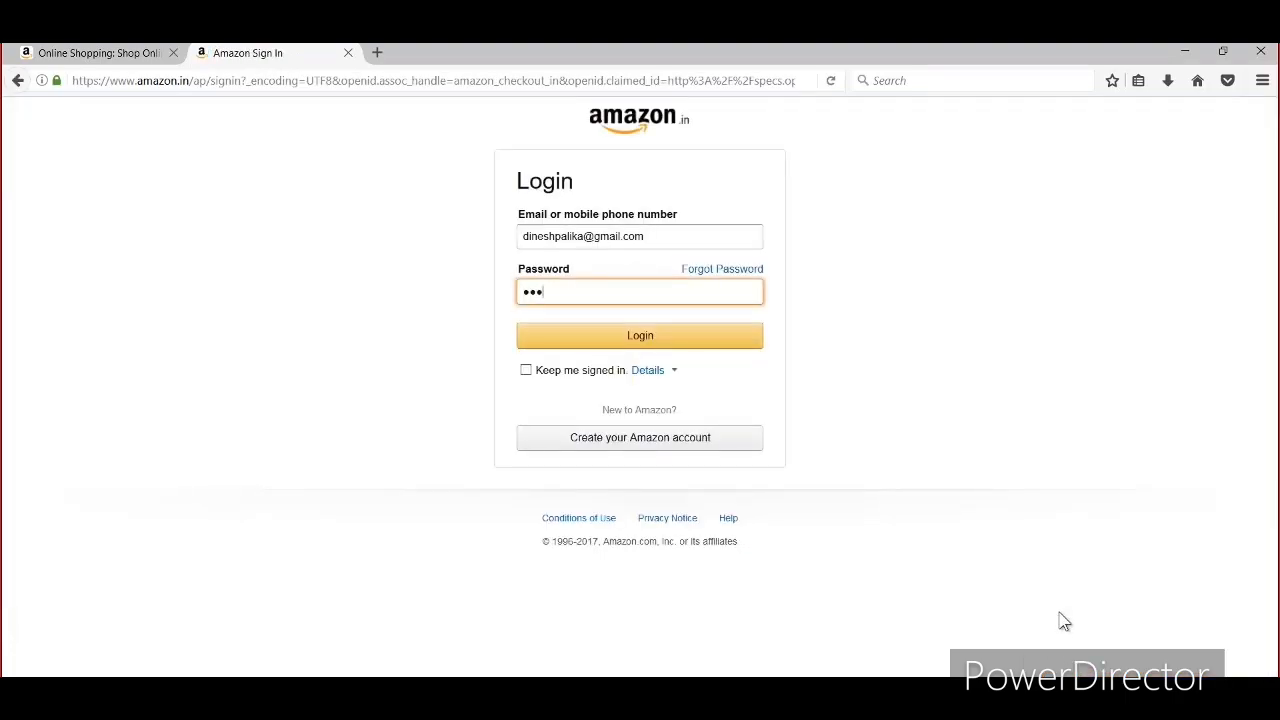
type("**")
key("Return")
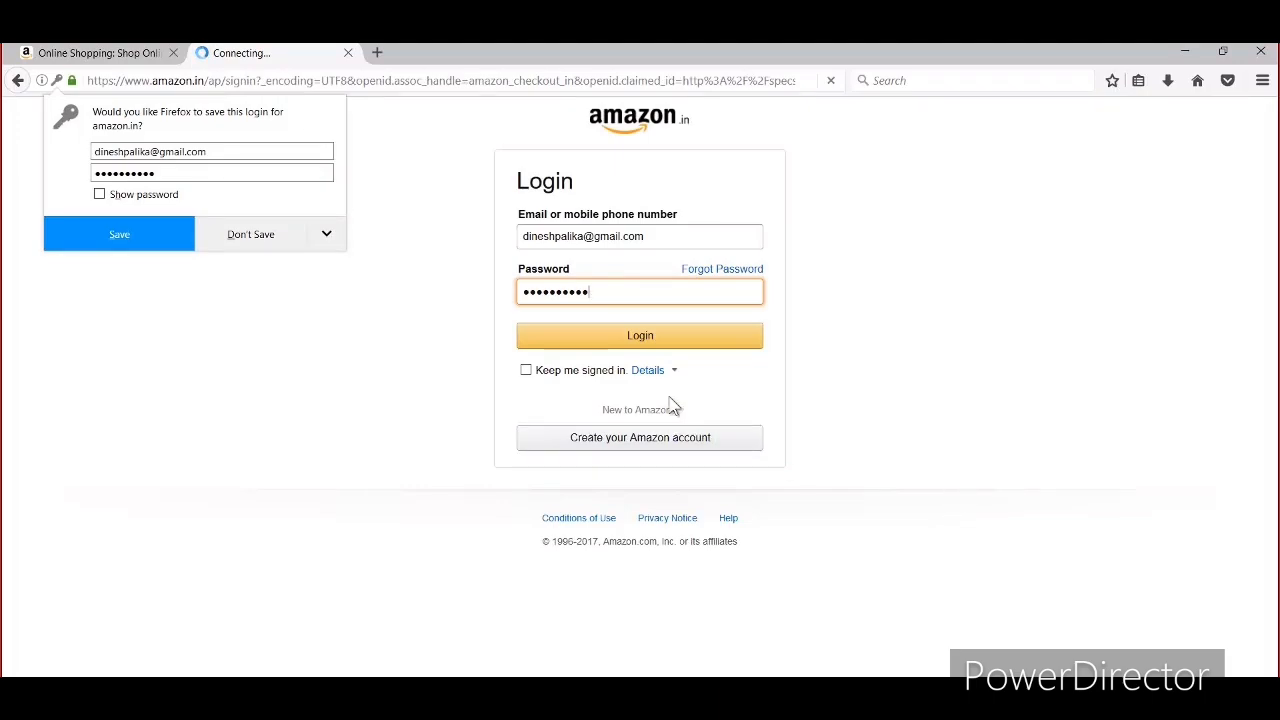
left_click(398, 129)
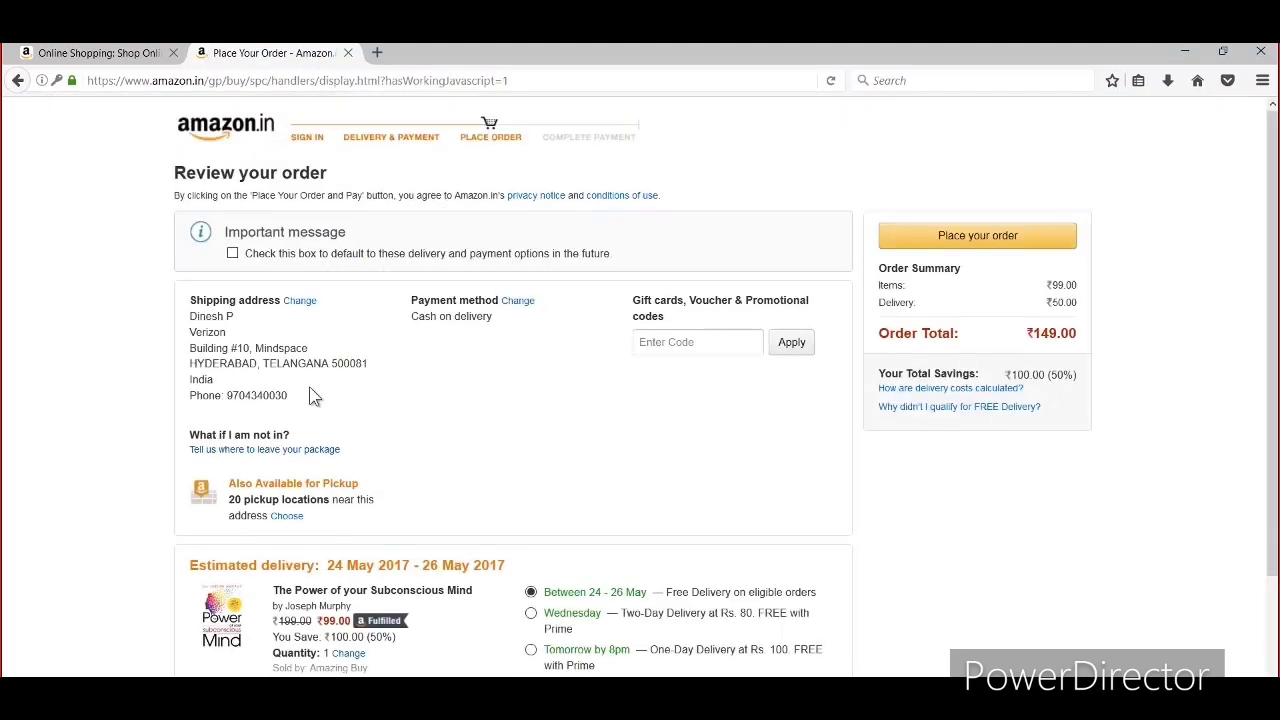
Examine the shipping details, promotional code field and order total on the order review page.
left_click_drag(287, 395, 249, 364)
left_click(539, 385)
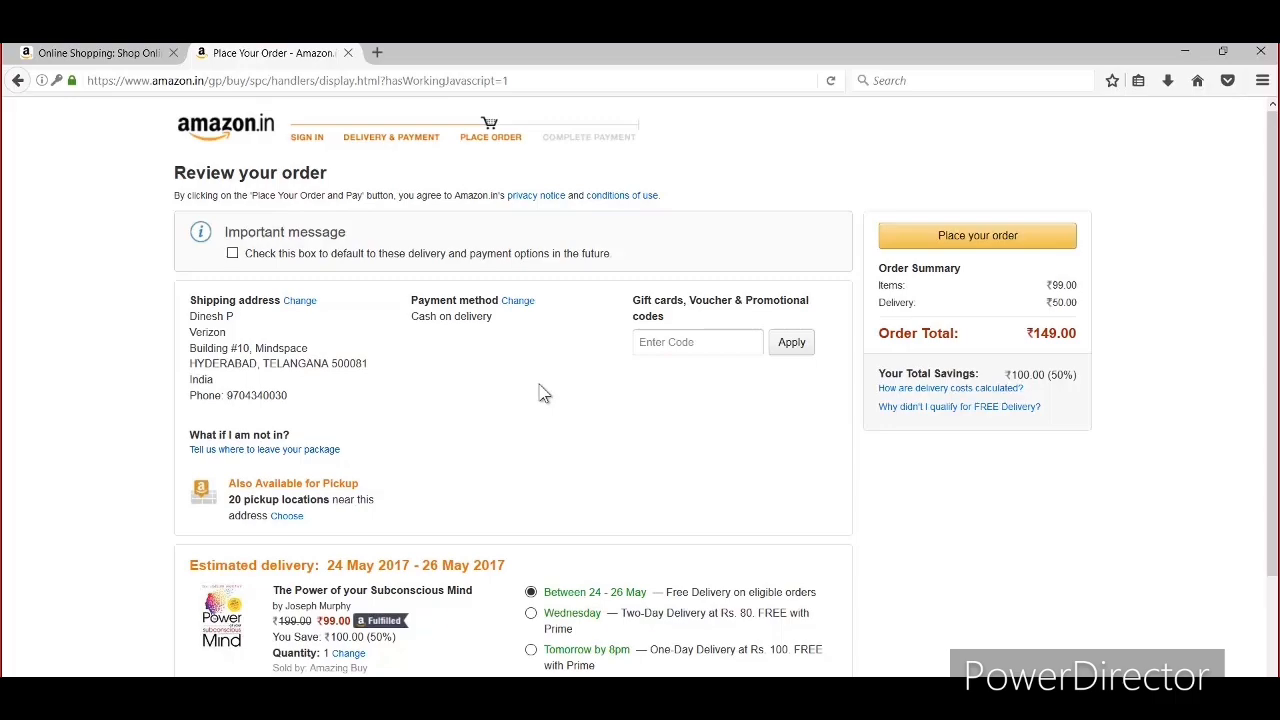
left_click(723, 350)
left_click_drag(1034, 336, 1079, 336)
left_click_drag(1030, 338, 1080, 336)
left_click_drag(912, 338, 1079, 338)
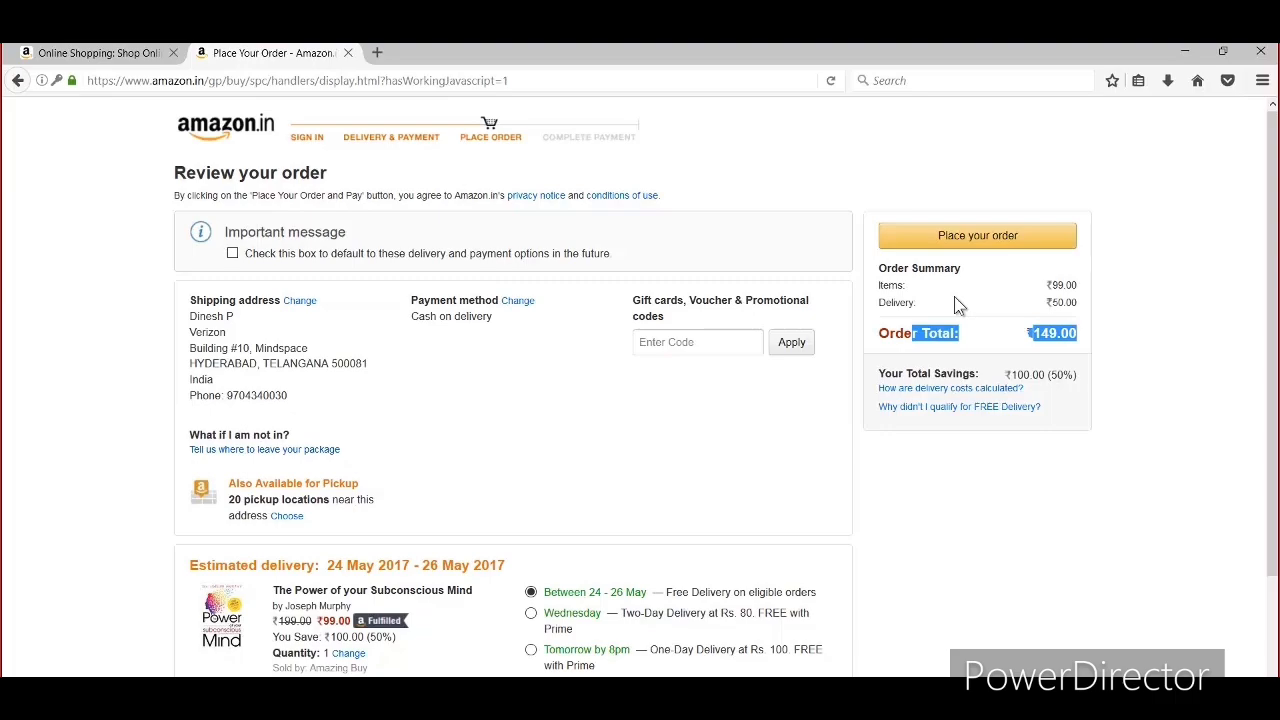
left_click_drag(918, 338, 1092, 335)
Close the Amazon order and shop tabs and open Google in a new tab.
left_click(347, 54)
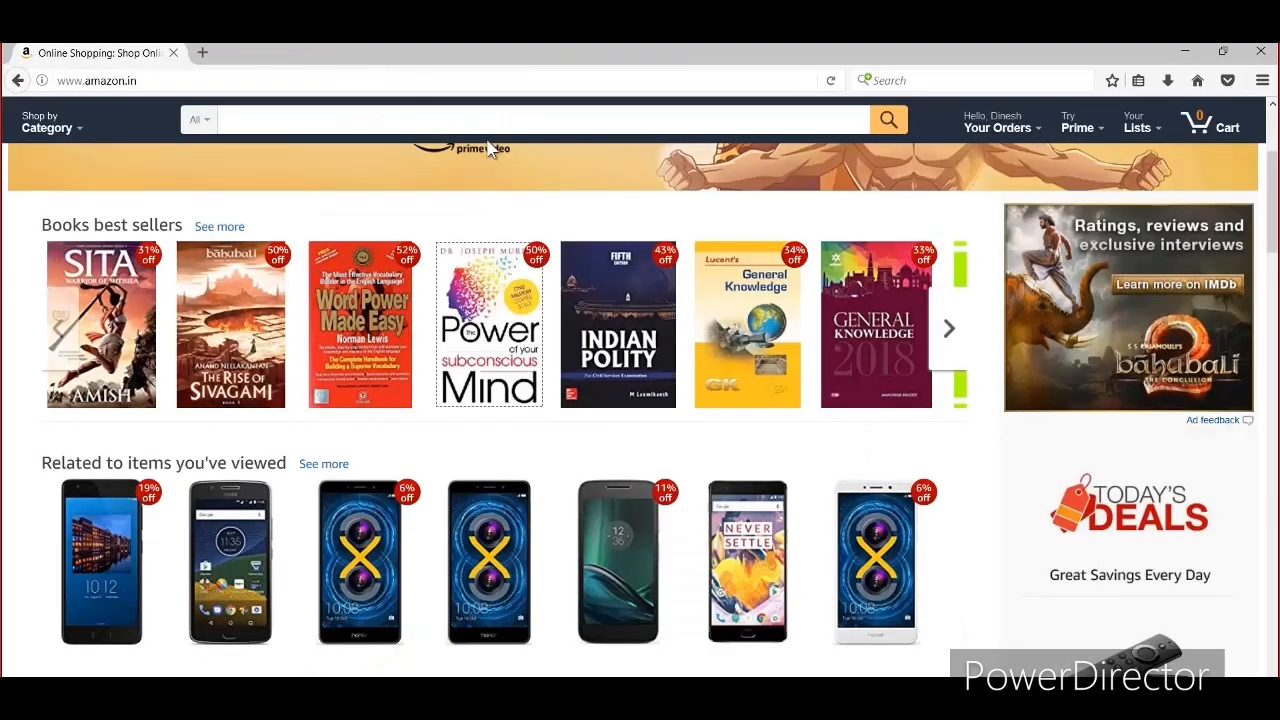
left_click(202, 52)
left_click(171, 53)
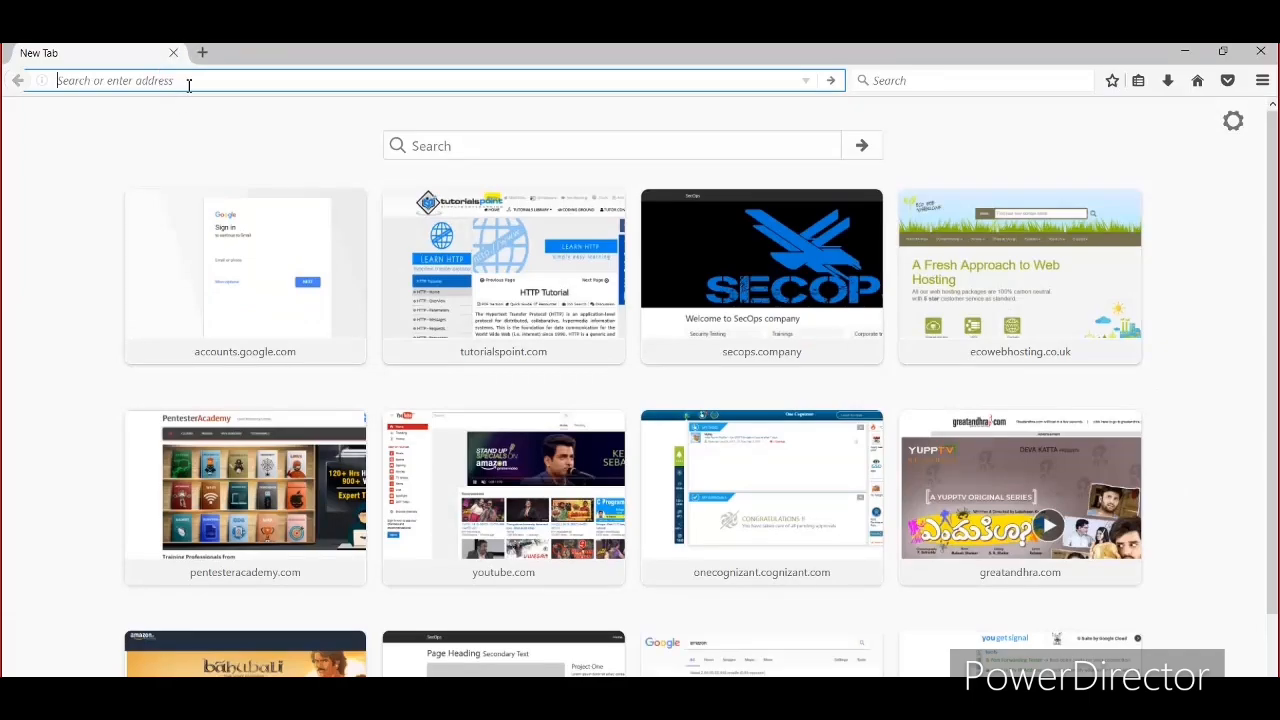
type("goog")
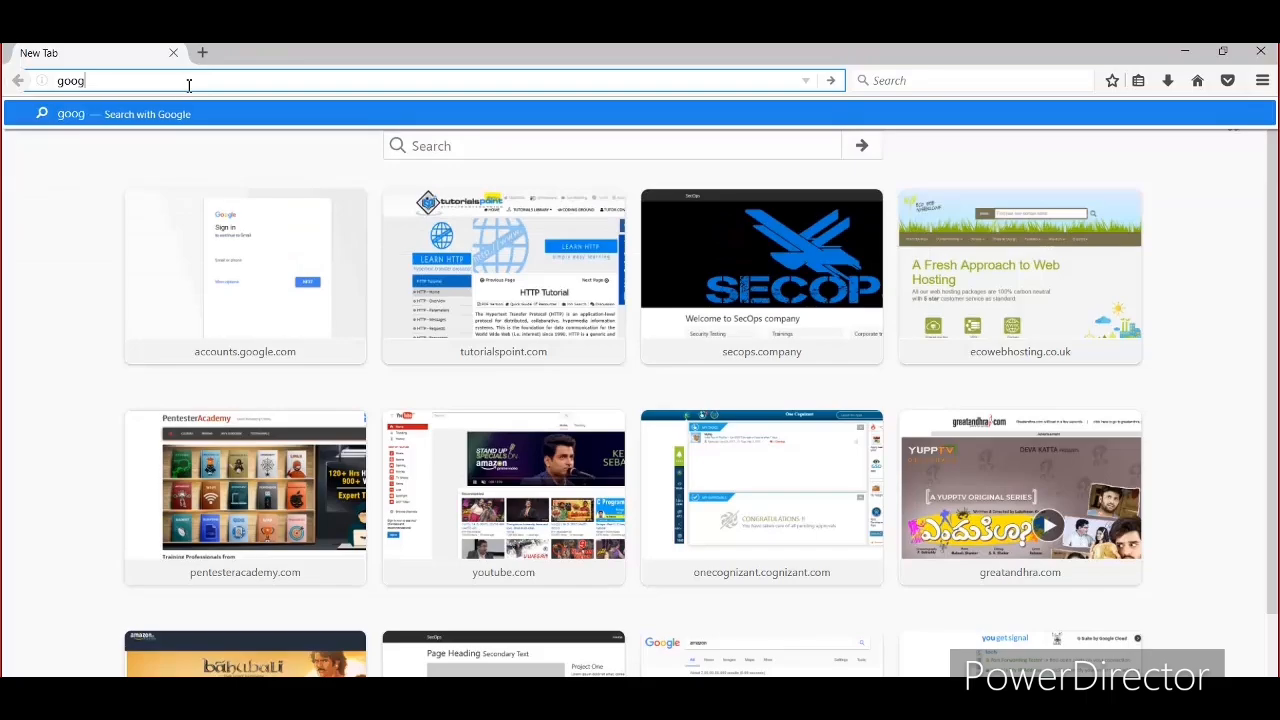
type("le")
key("Return")
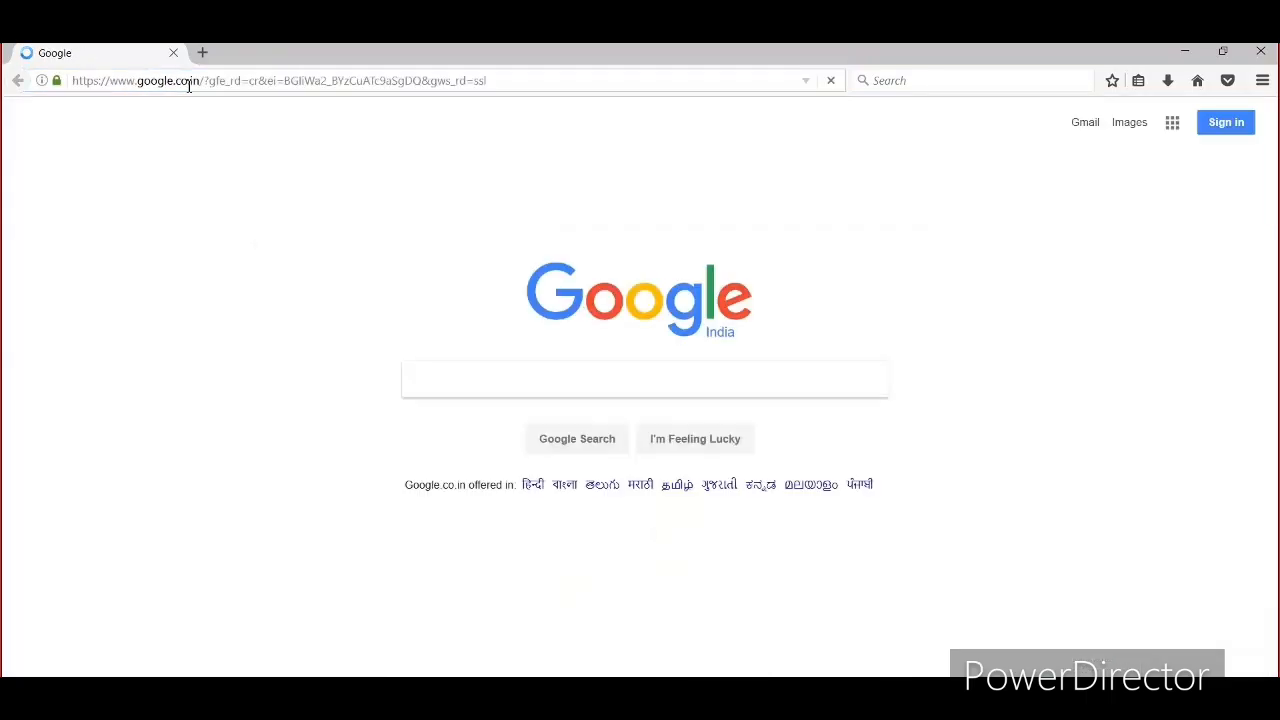
Search Google for "burp suite download" and open PortSwigger's Burp Suite Free Edition download page.
type("bu")
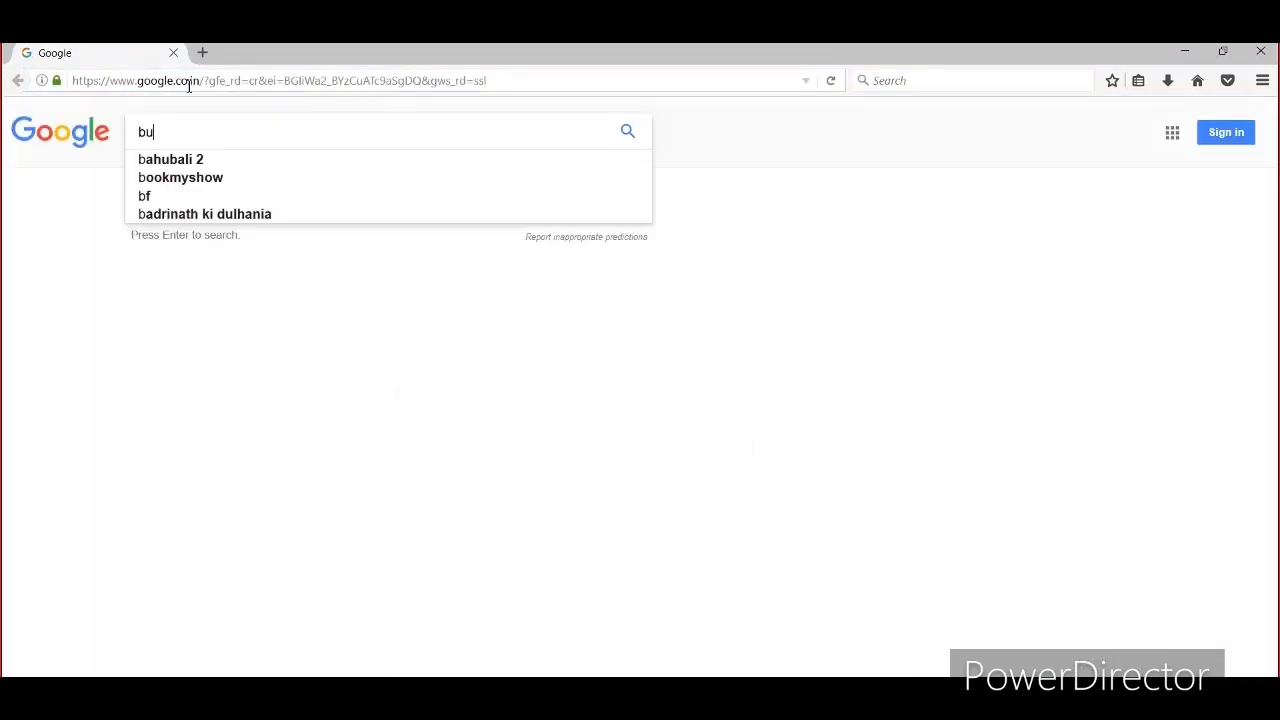
type("rpsuite")
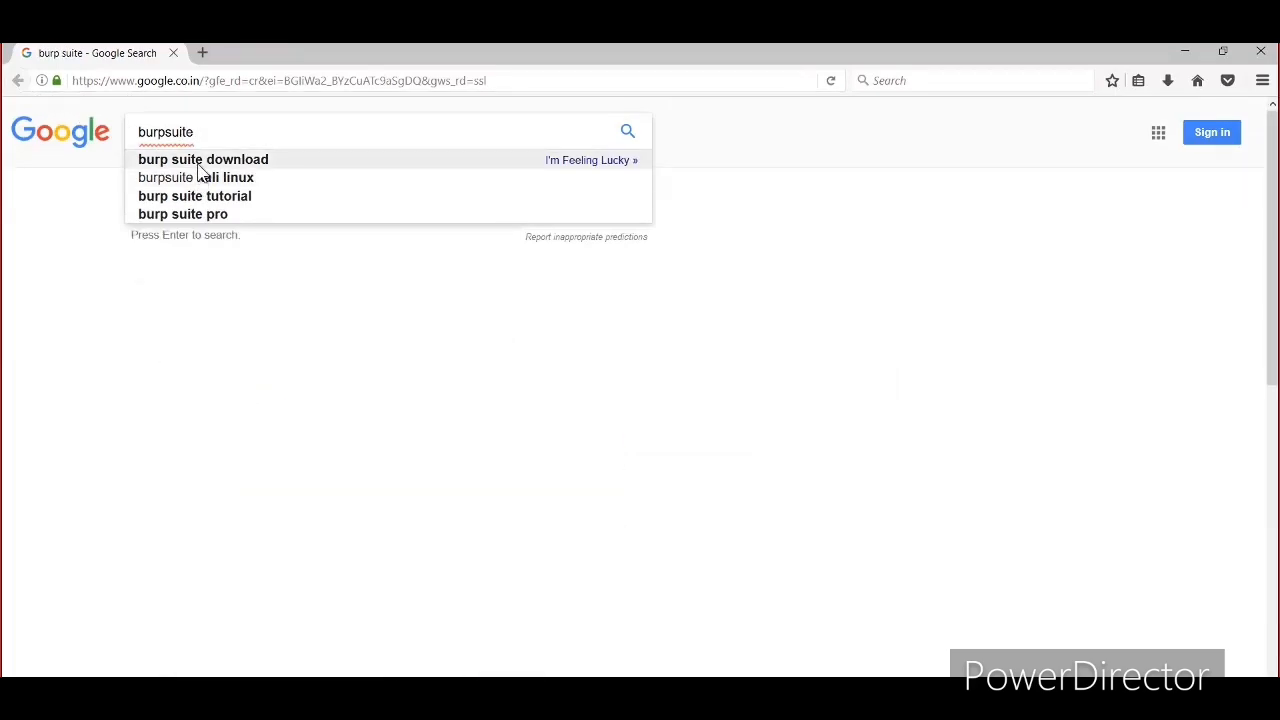
left_click(199, 163)
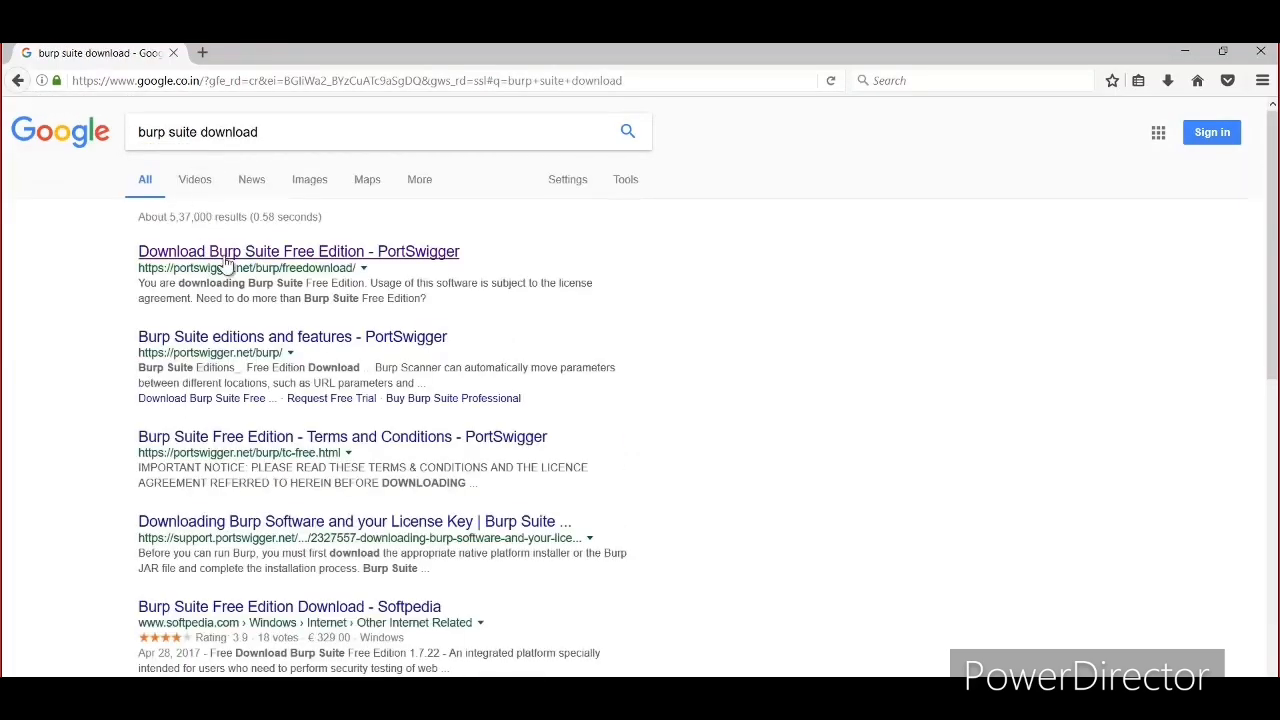
left_click_drag(229, 273, 191, 271)
left_click(248, 262)
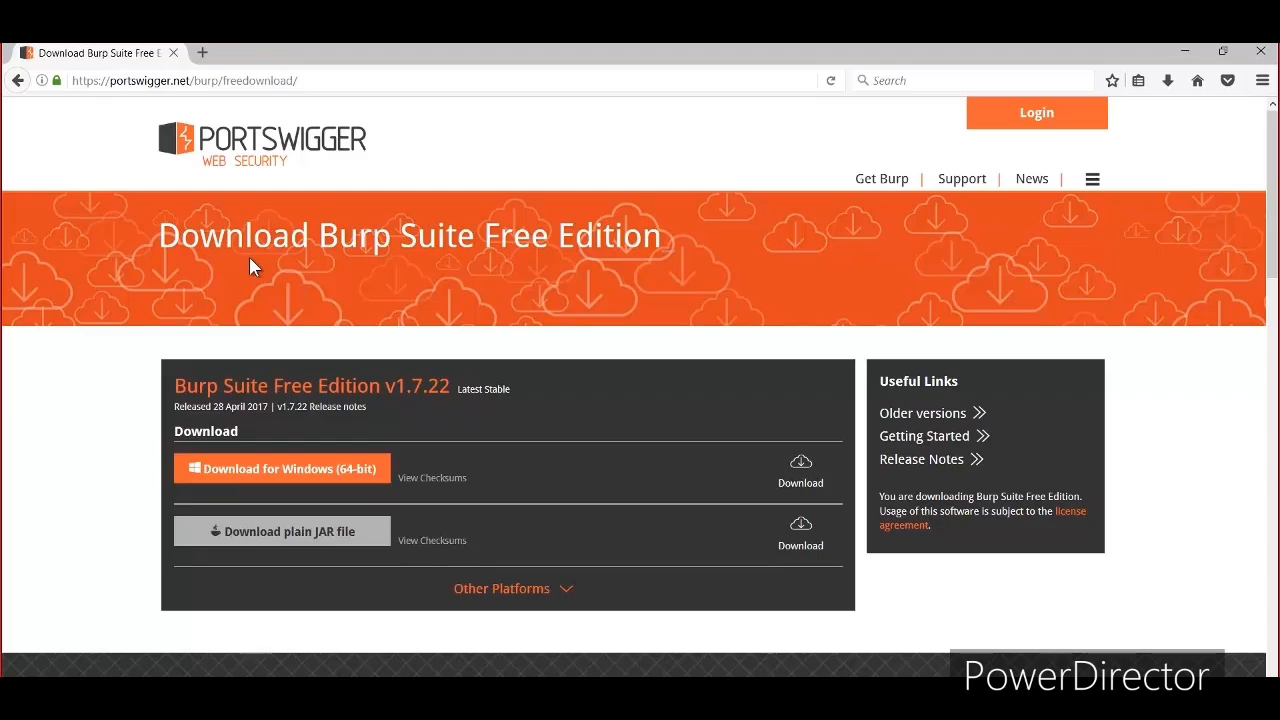
Examine the Burp Suite Free Edition download options, expanding the list of other platforms.
left_click(381, 478)
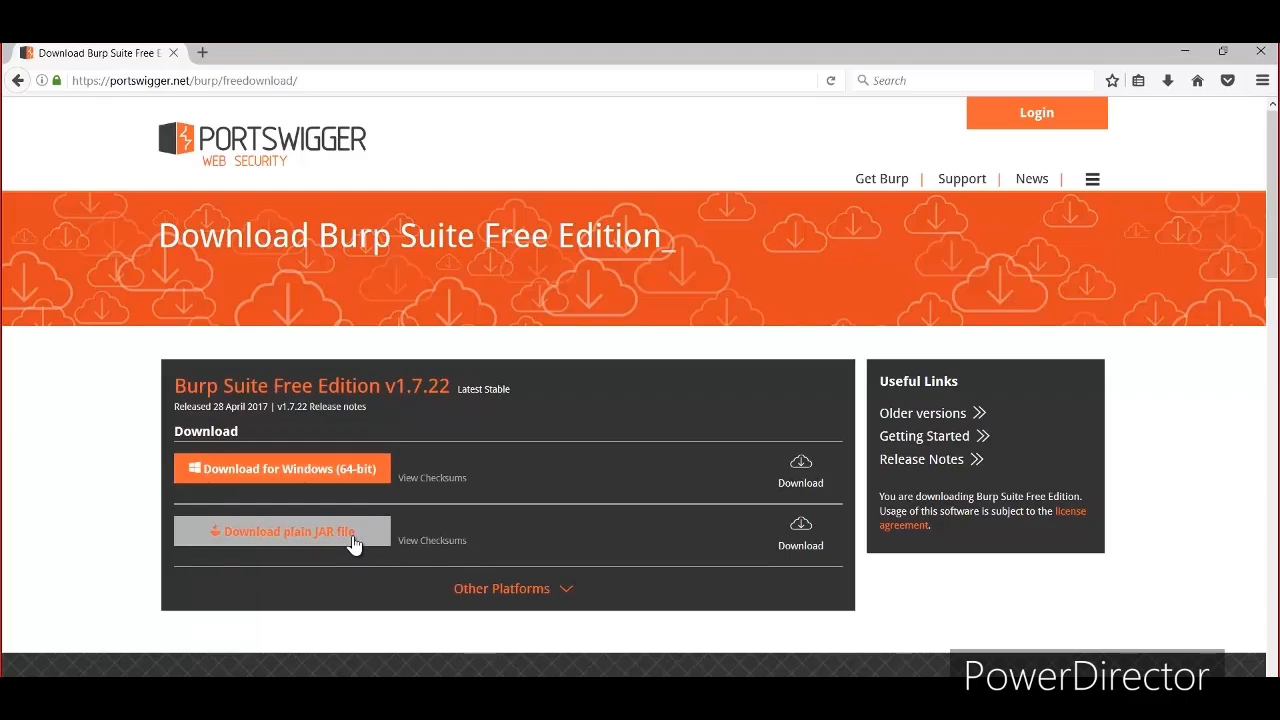
scroll(1274, 280, "down", 3)
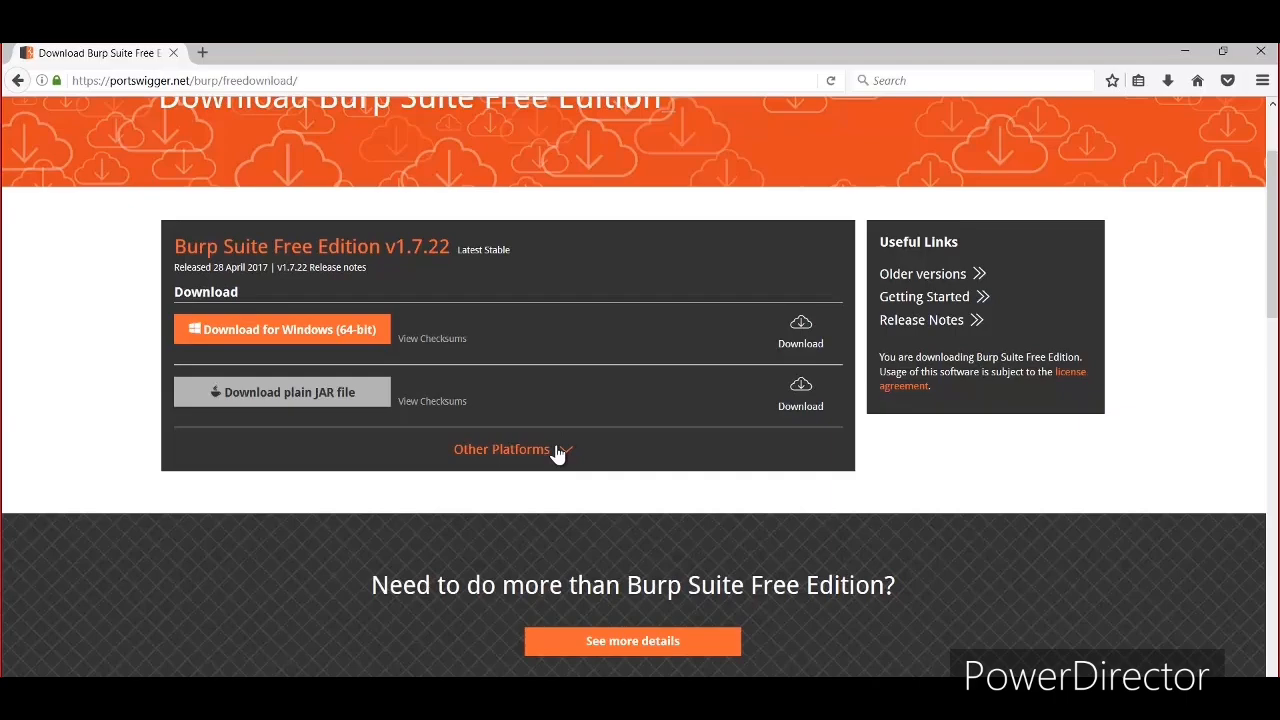
left_click(558, 452)
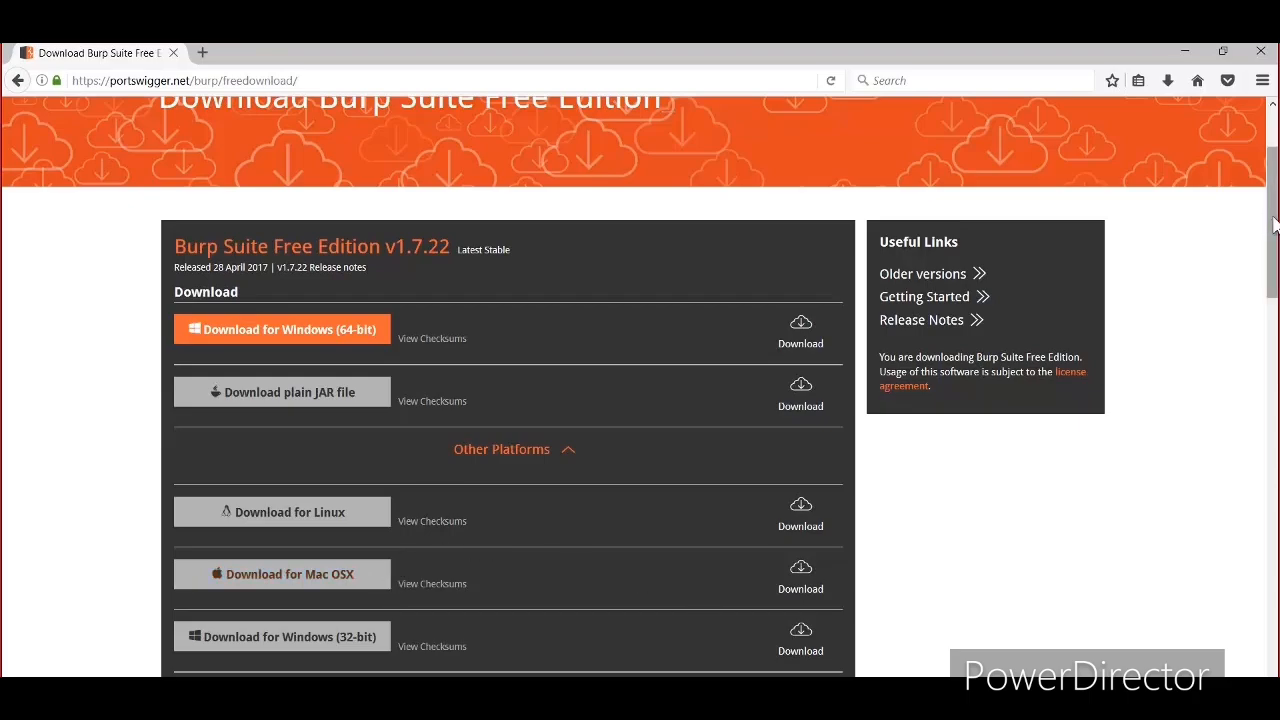
left_click_drag(1266, 214, 1276, 163)
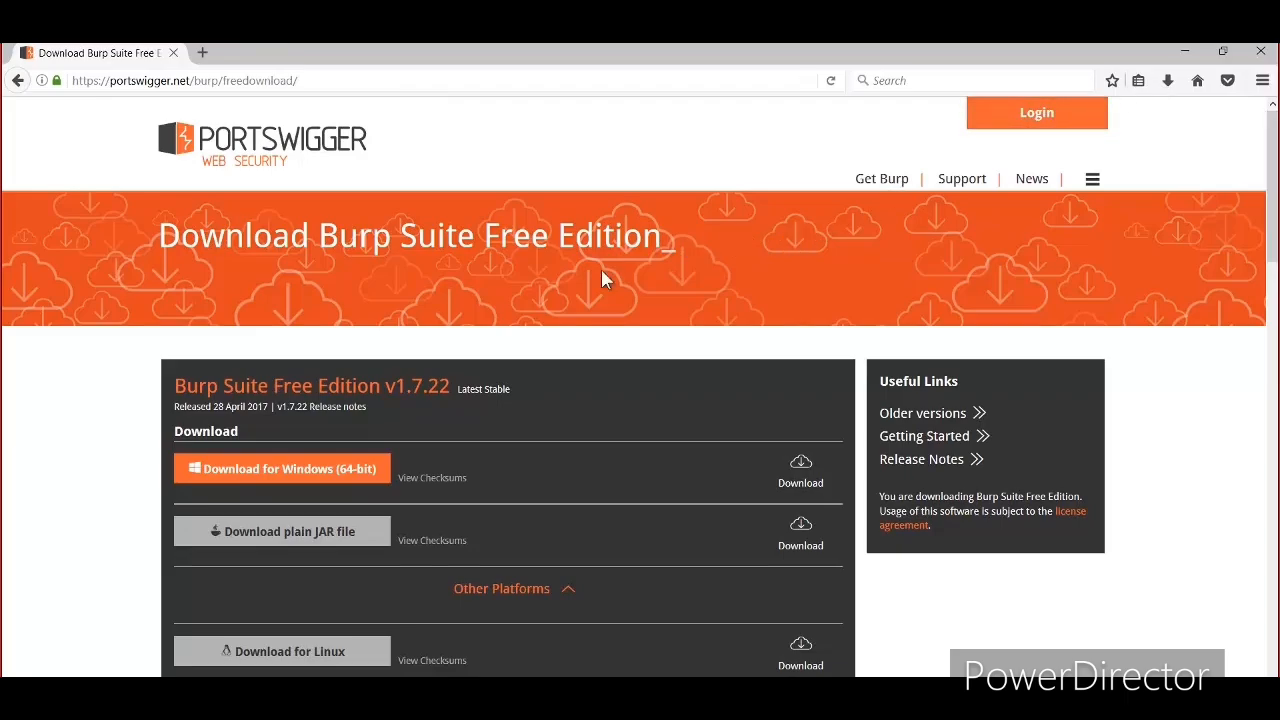
left_click(1090, 180)
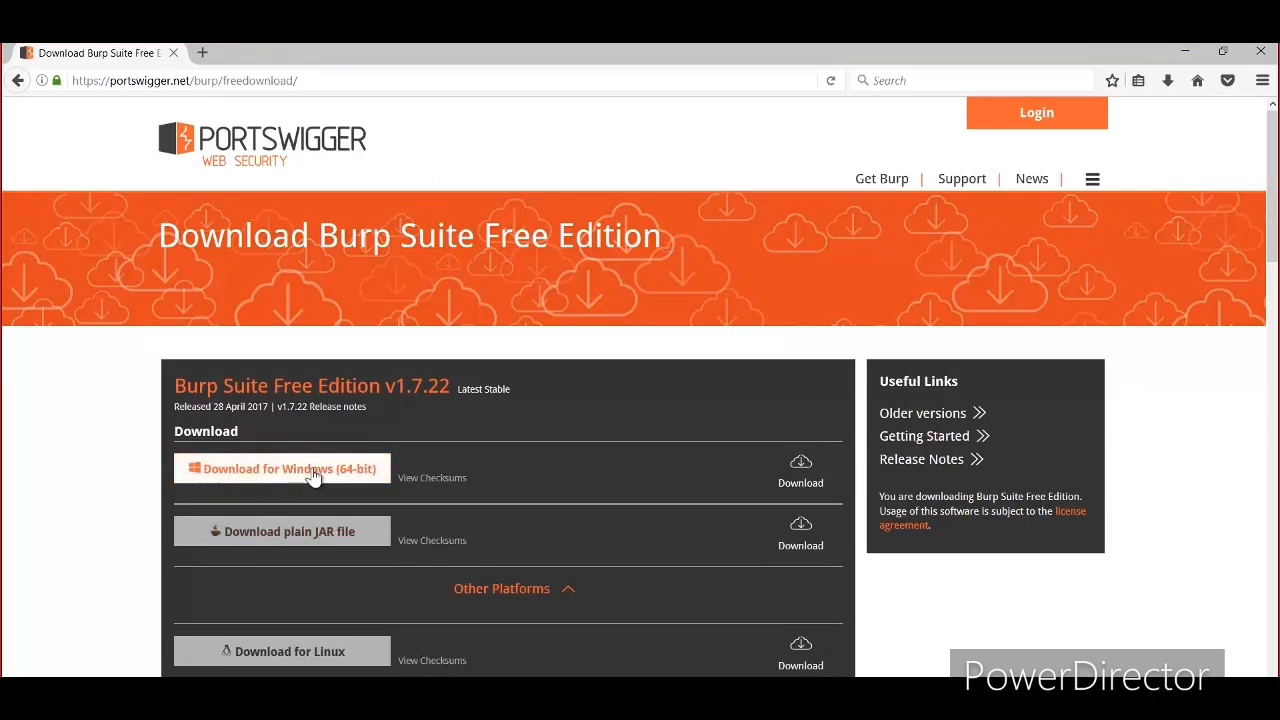
Download the plain JAR version of Burp Suite, save burpsuite_free_v1.7.22.jar and check the download's progress.
left_click(309, 537)
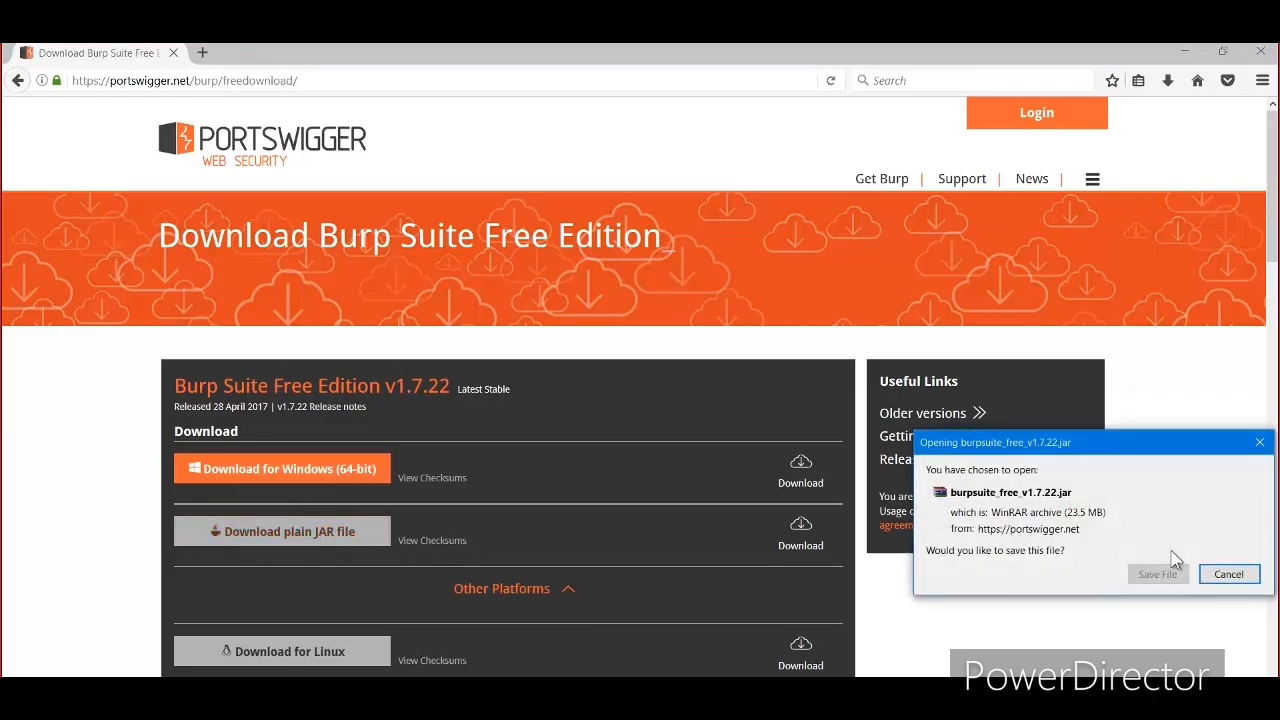
left_click(1258, 446)
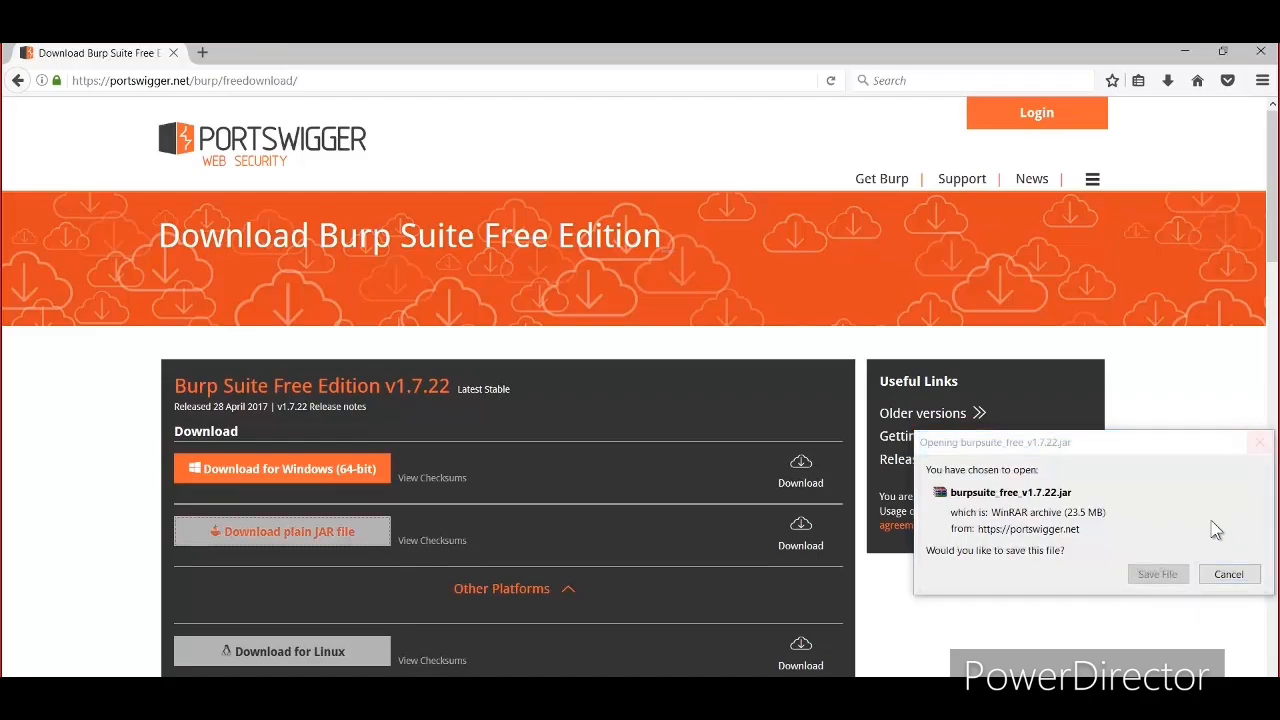
left_click(1202, 500)
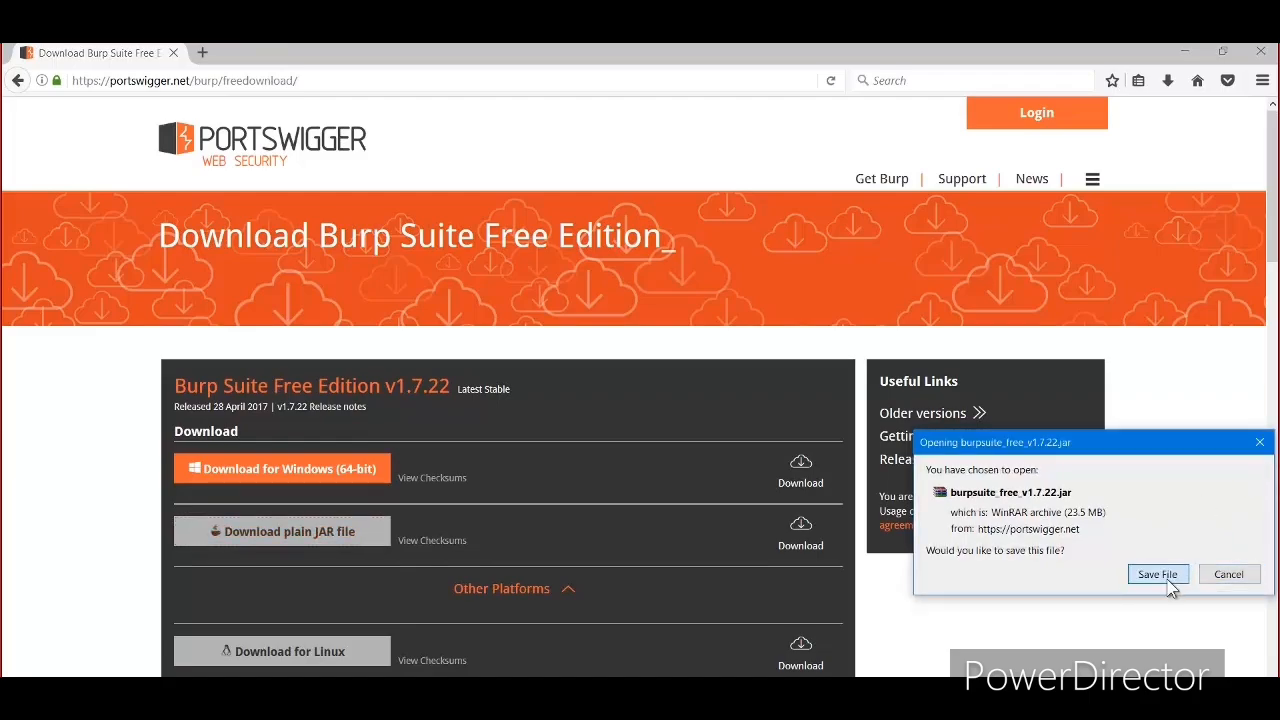
left_click(1166, 576)
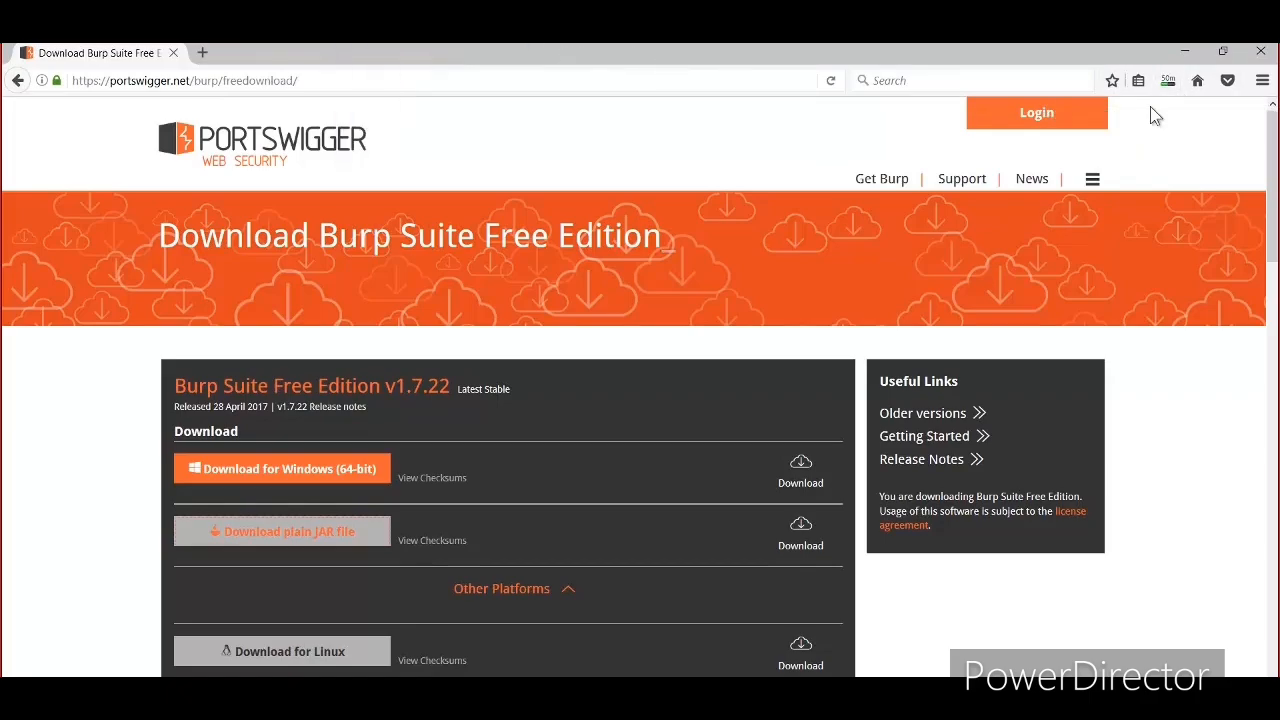
left_click(1168, 82)
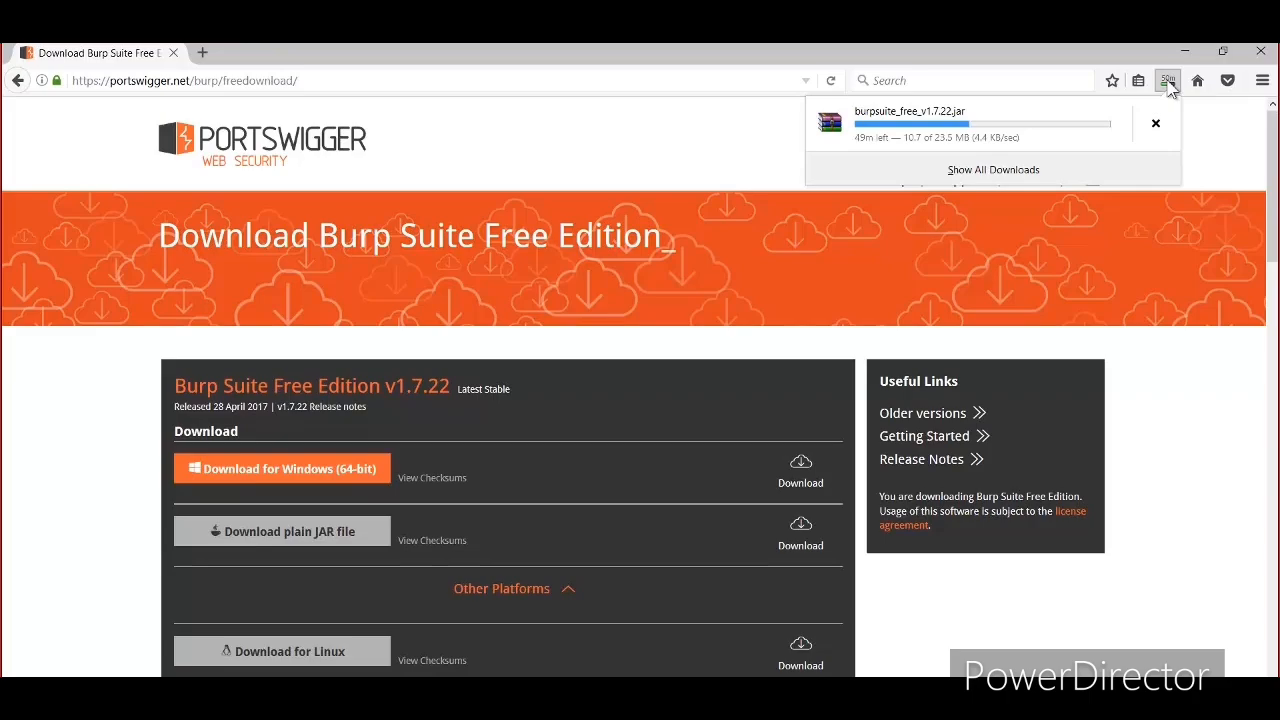
left_click(528, 121)
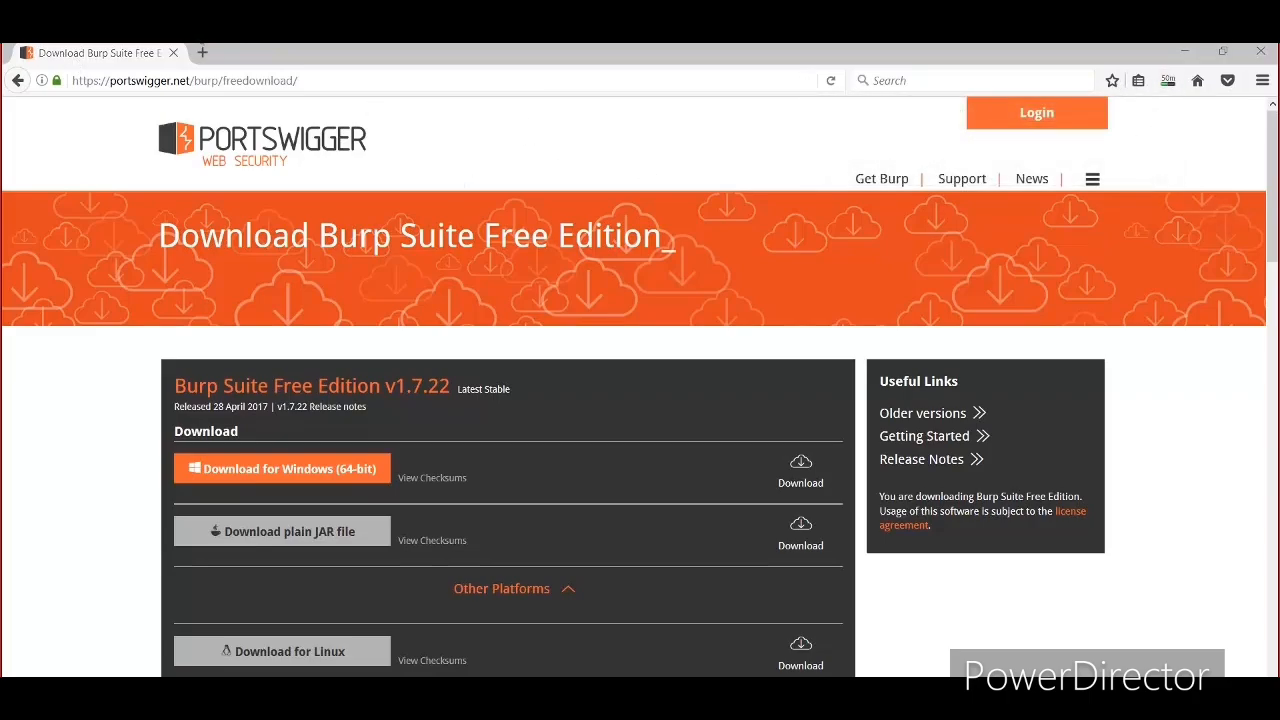
Launch the BurpSuiteFree application from the BurpSuiteFree folder in Program Files on Local Disk (C:).
left_click(195, 29)
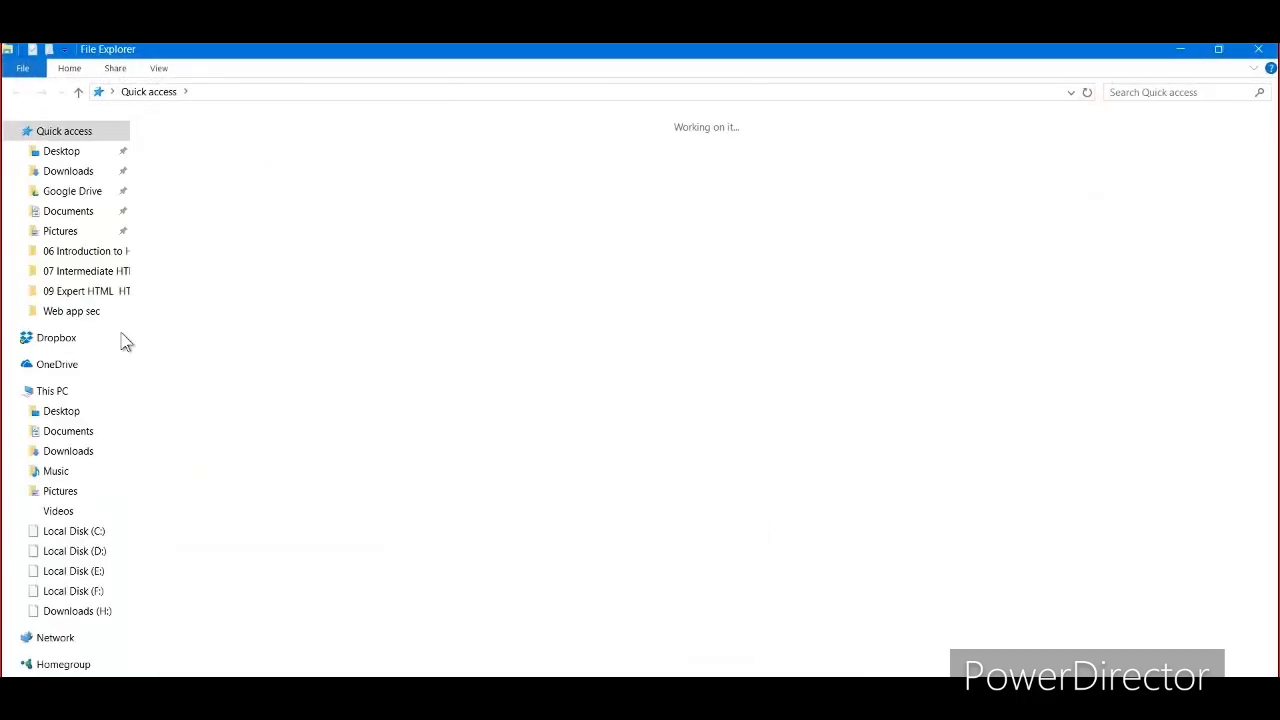
left_click(86, 531)
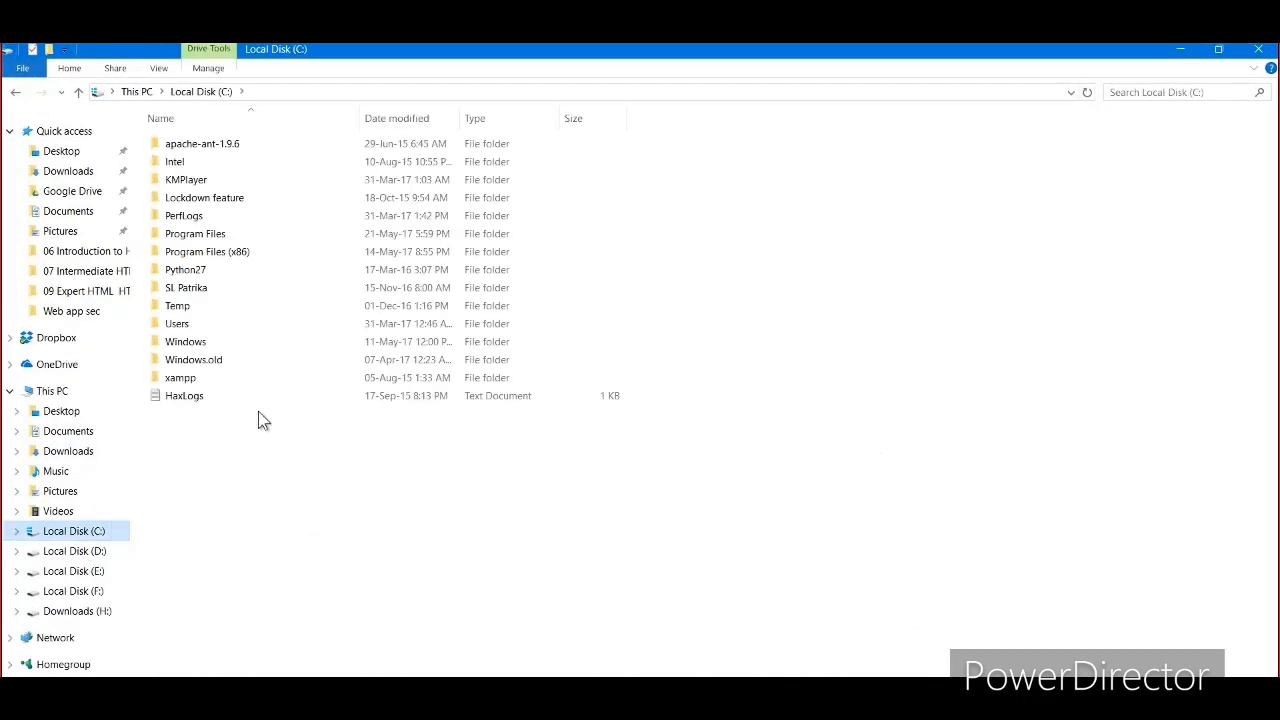
double_click(234, 236)
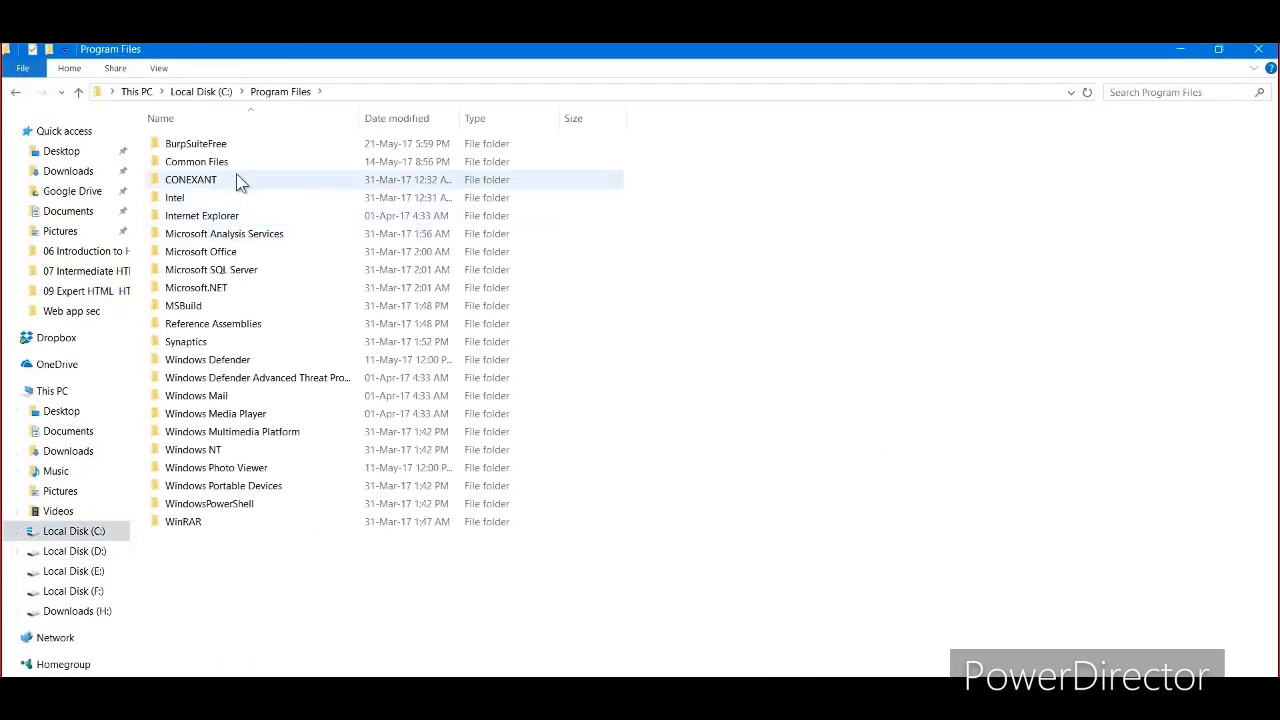
double_click(236, 149)
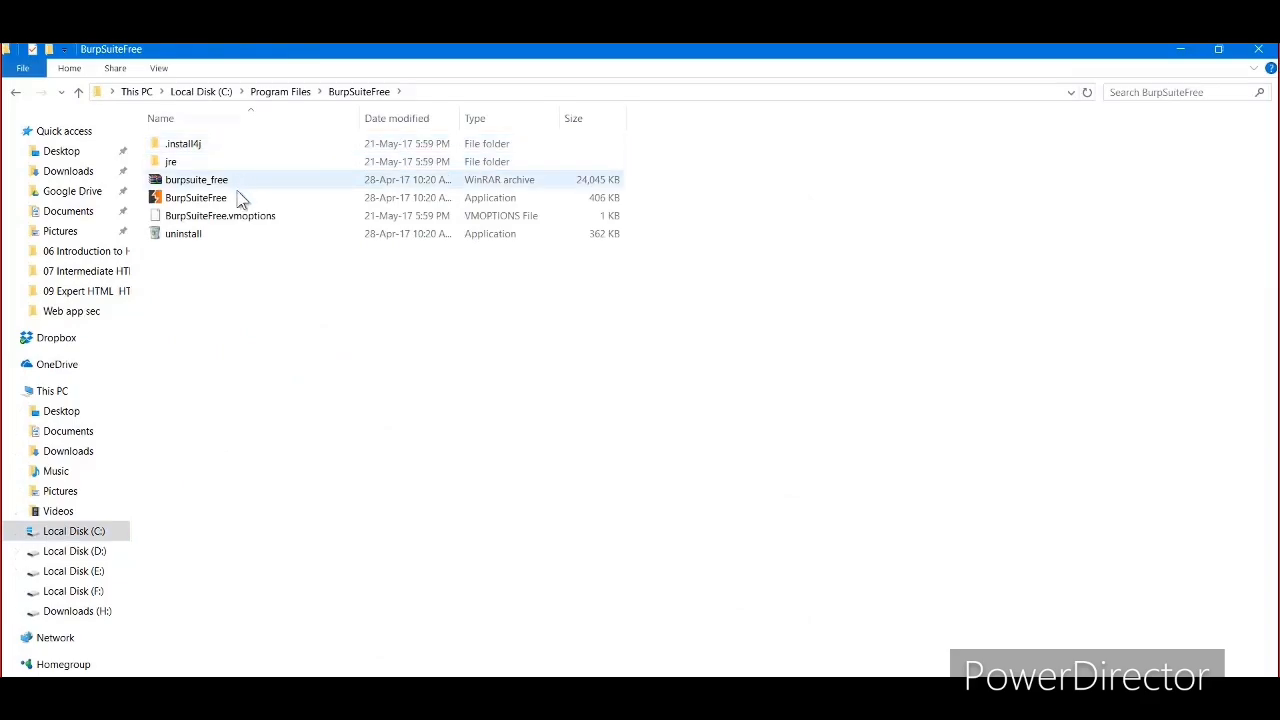
double_click(240, 197)
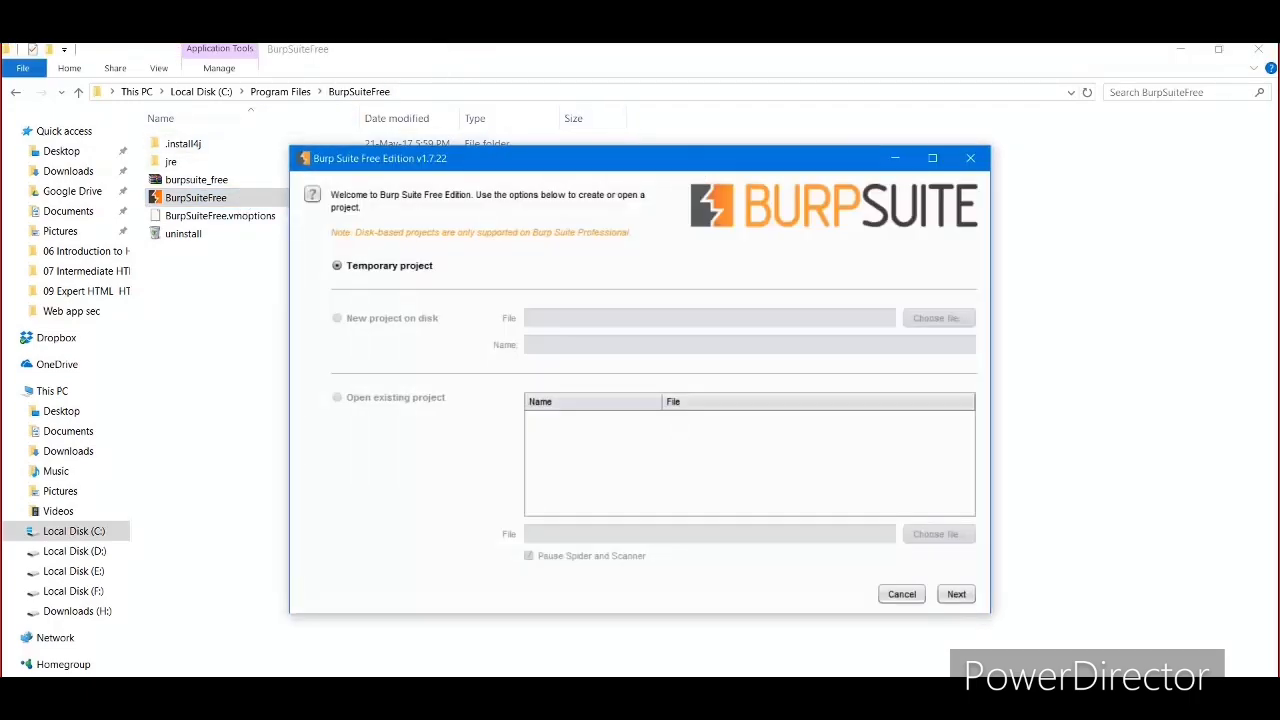
Close File Explorer and minimize the browser, Paint and Notepad so that only the Burp Suite startup dialog remains.
left_click(1258, 48)
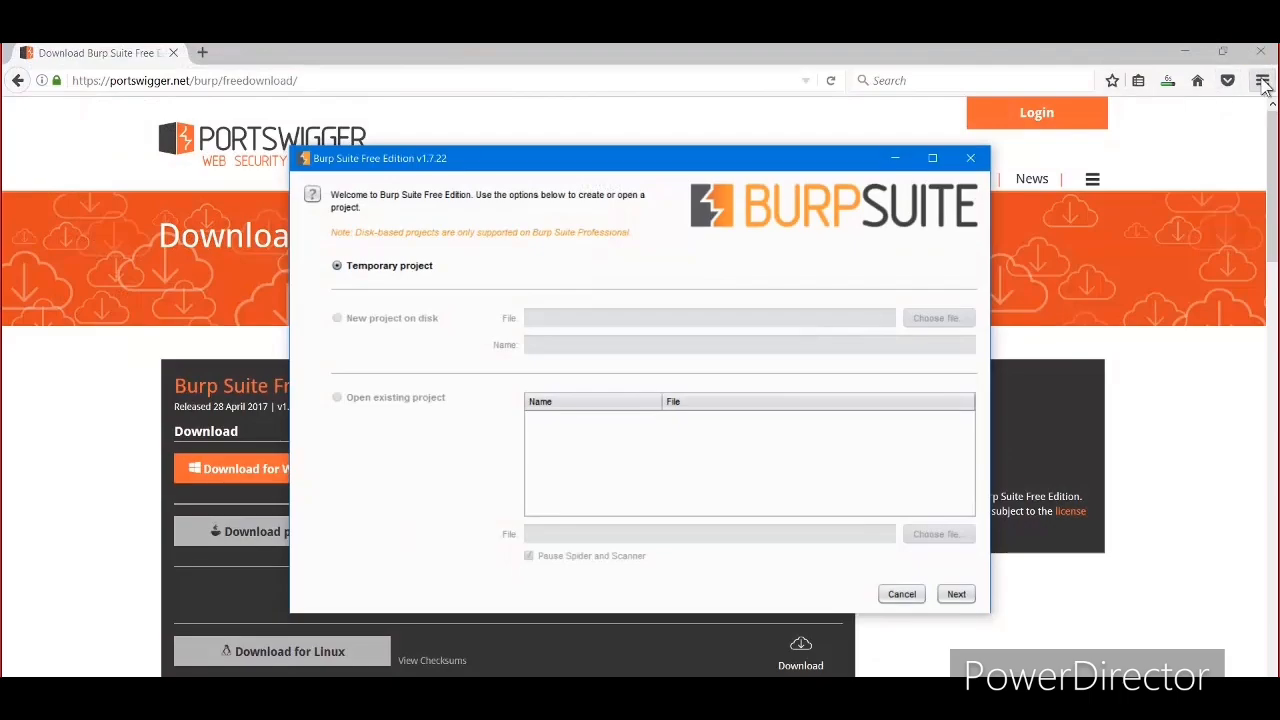
left_click(1200, 51)
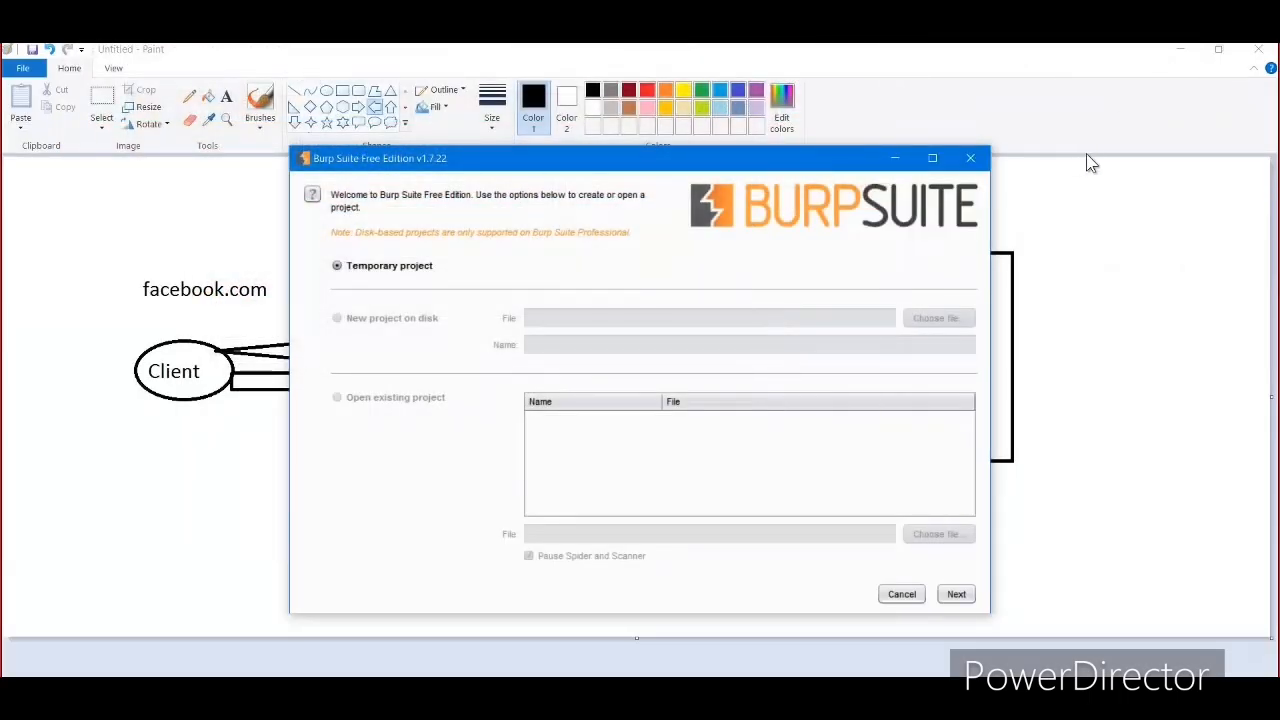
left_click(1179, 48)
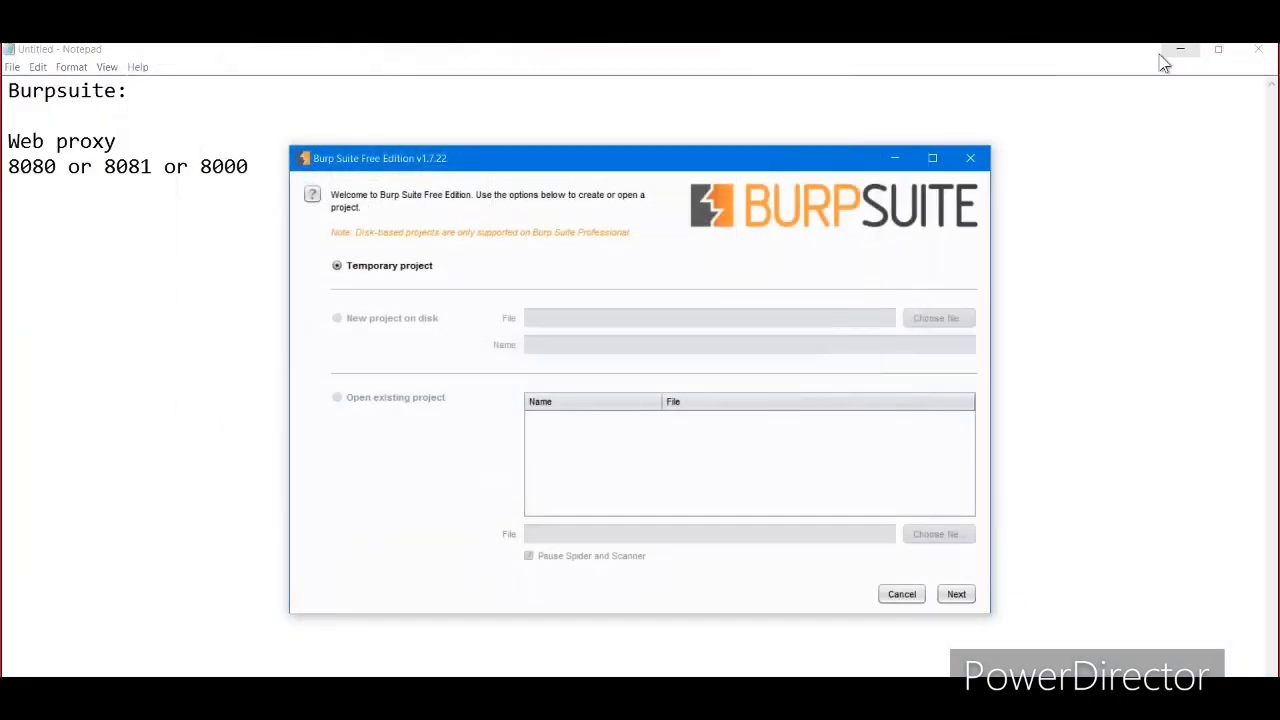
left_click(1182, 52)
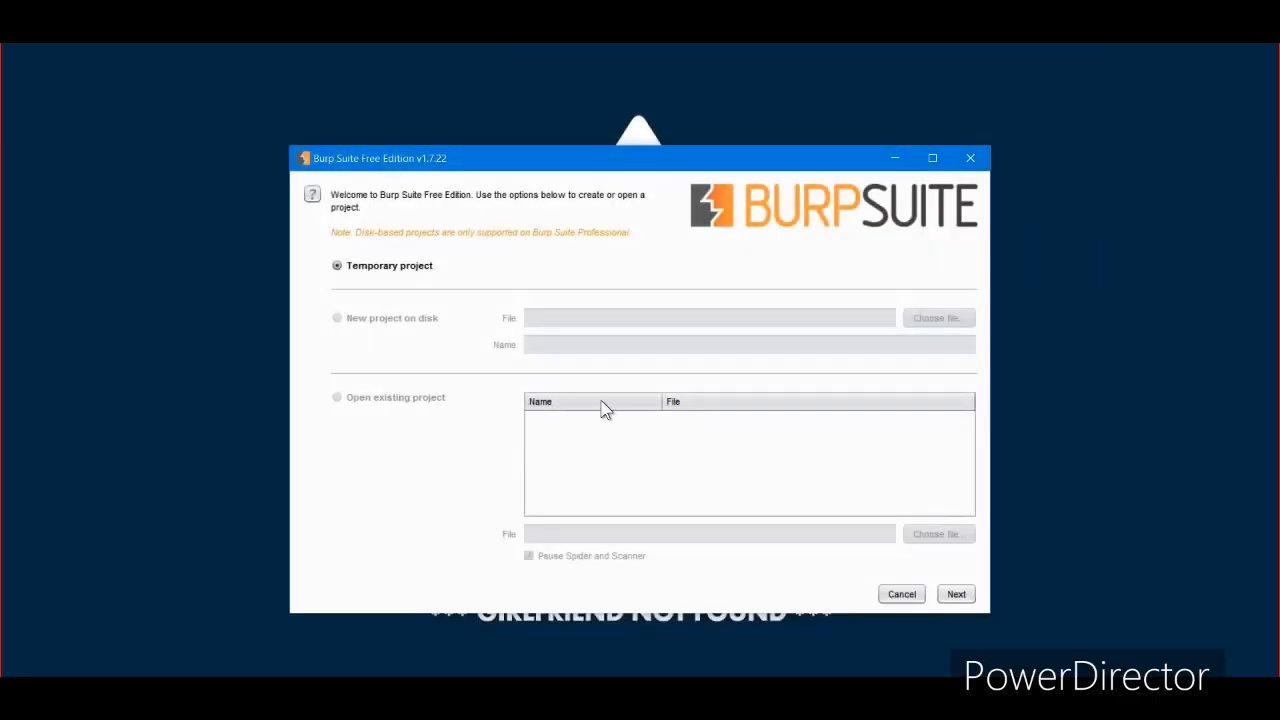
Start Burp with a temporary project and the Burp defaults, maximize its window and show the target scope settings.
left_click(955, 596)
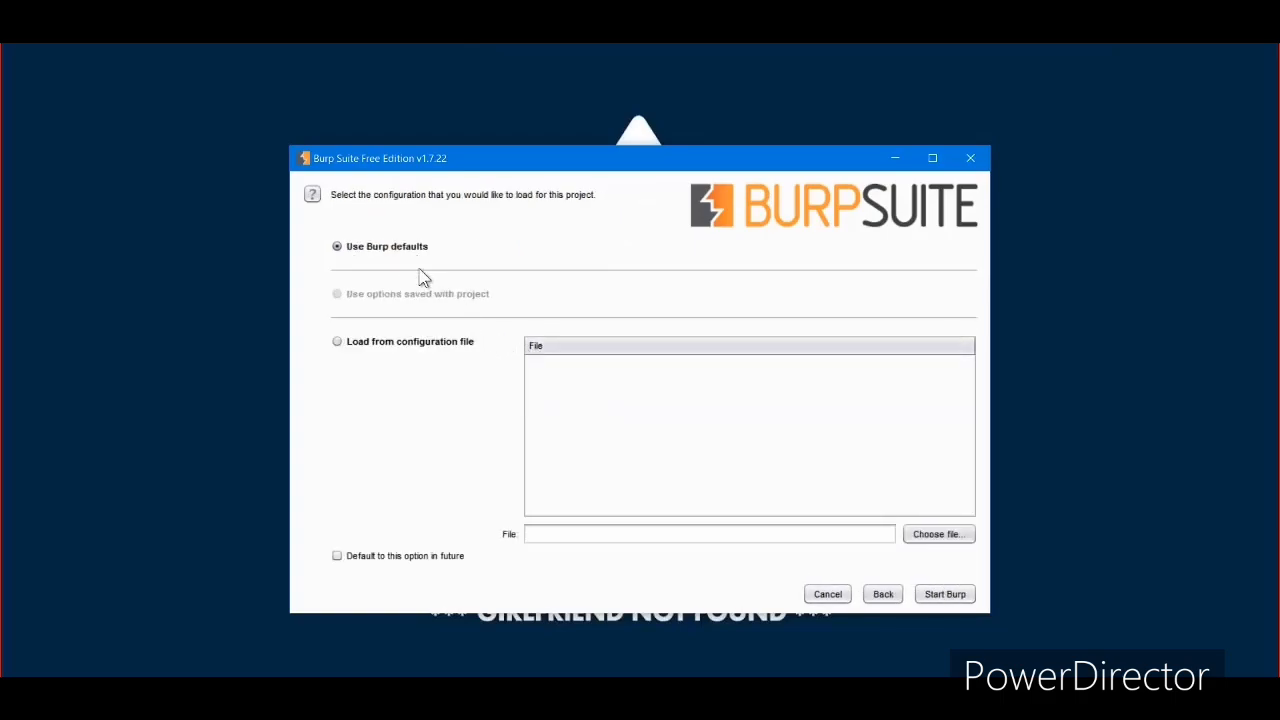
left_click(945, 594)
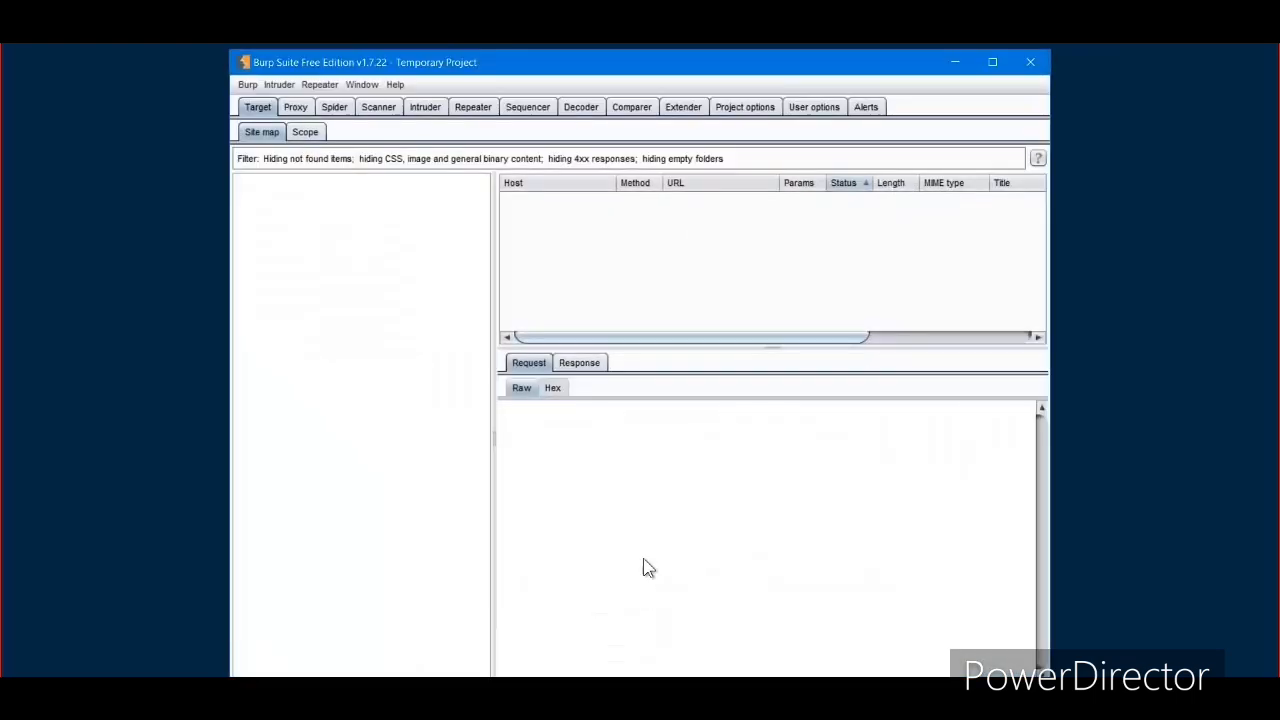
left_click(992, 63)
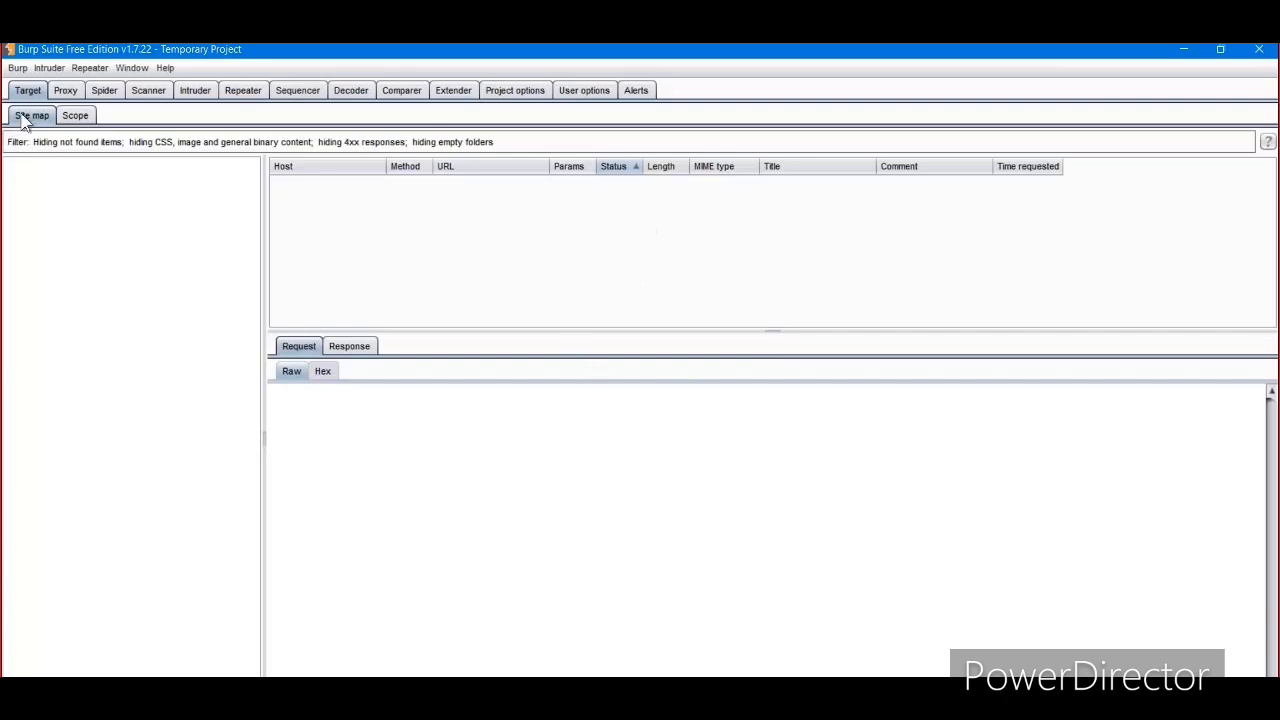
left_click(77, 117)
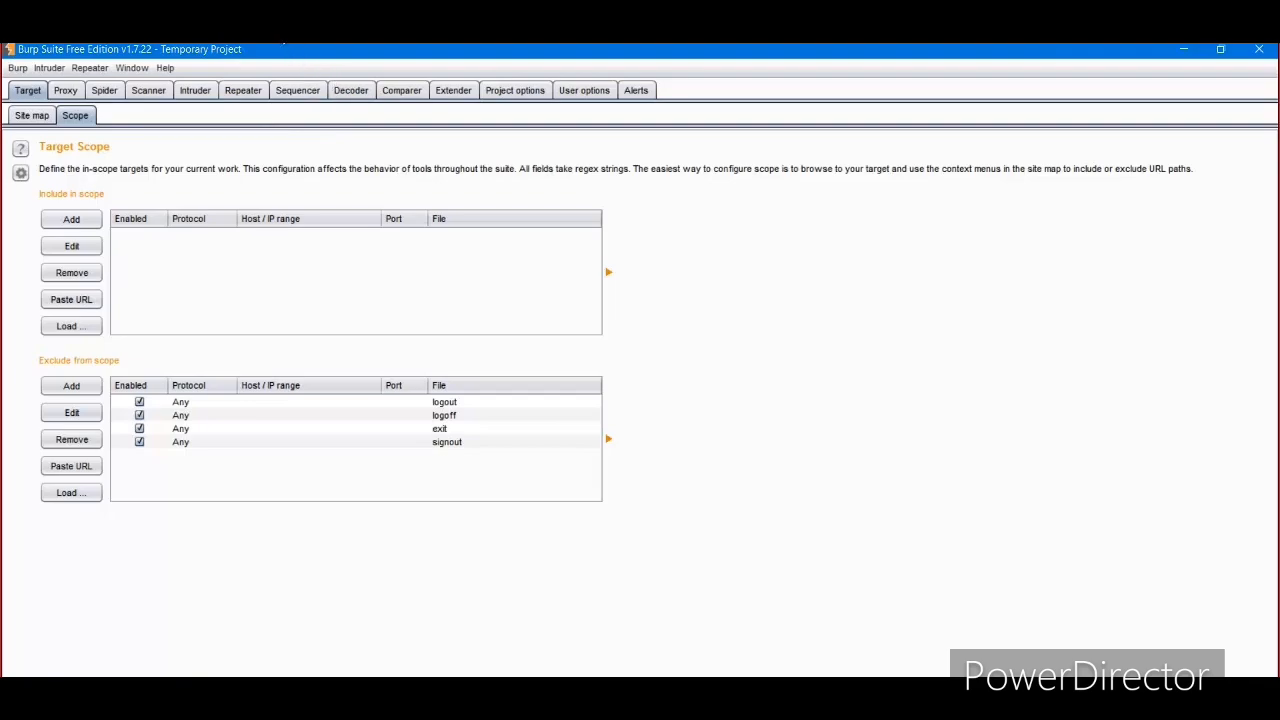
Switch to Firefox and open testfire.net in a new tab.
key("alt+Tab")
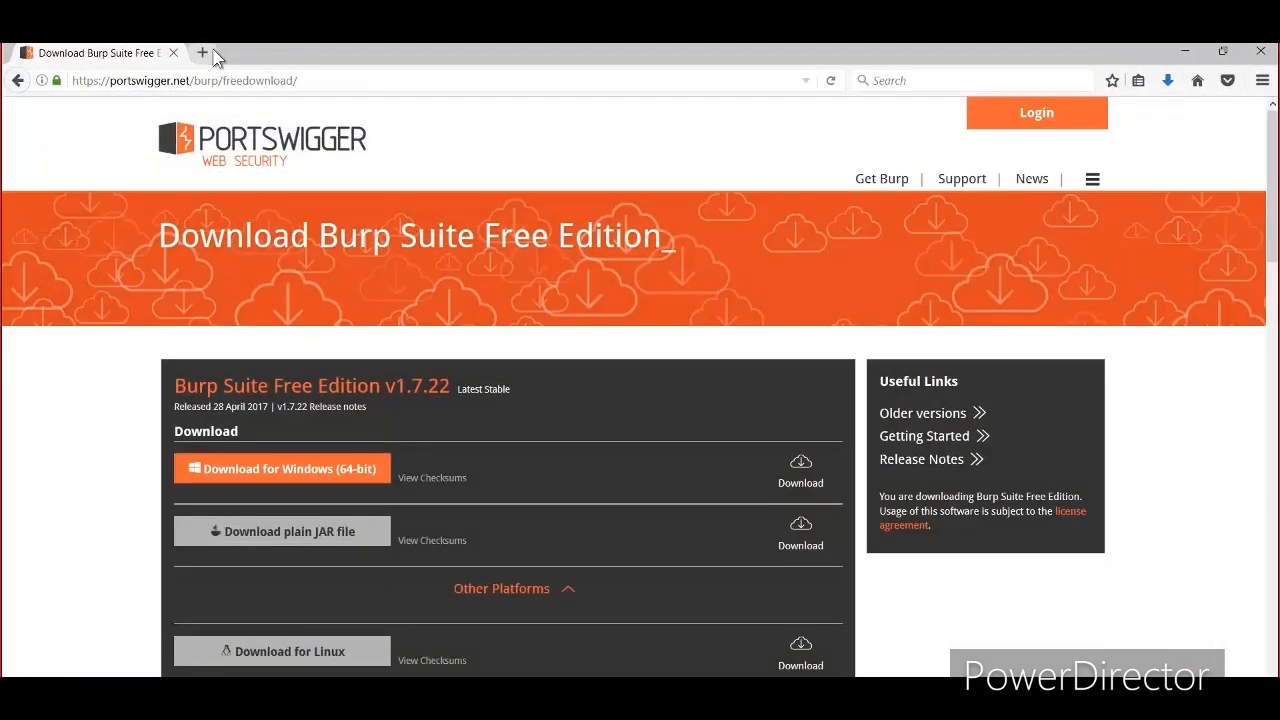
left_click(213, 52)
type("testfire.n")
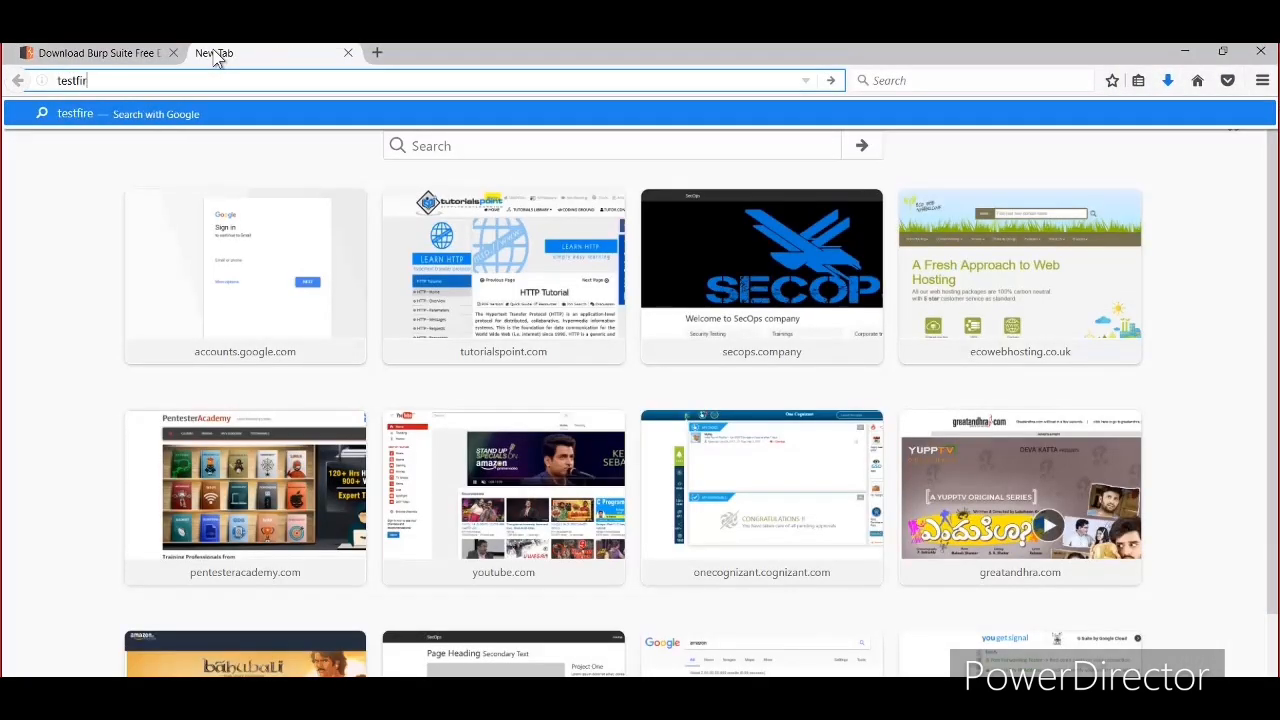
type("et")
key("Return")
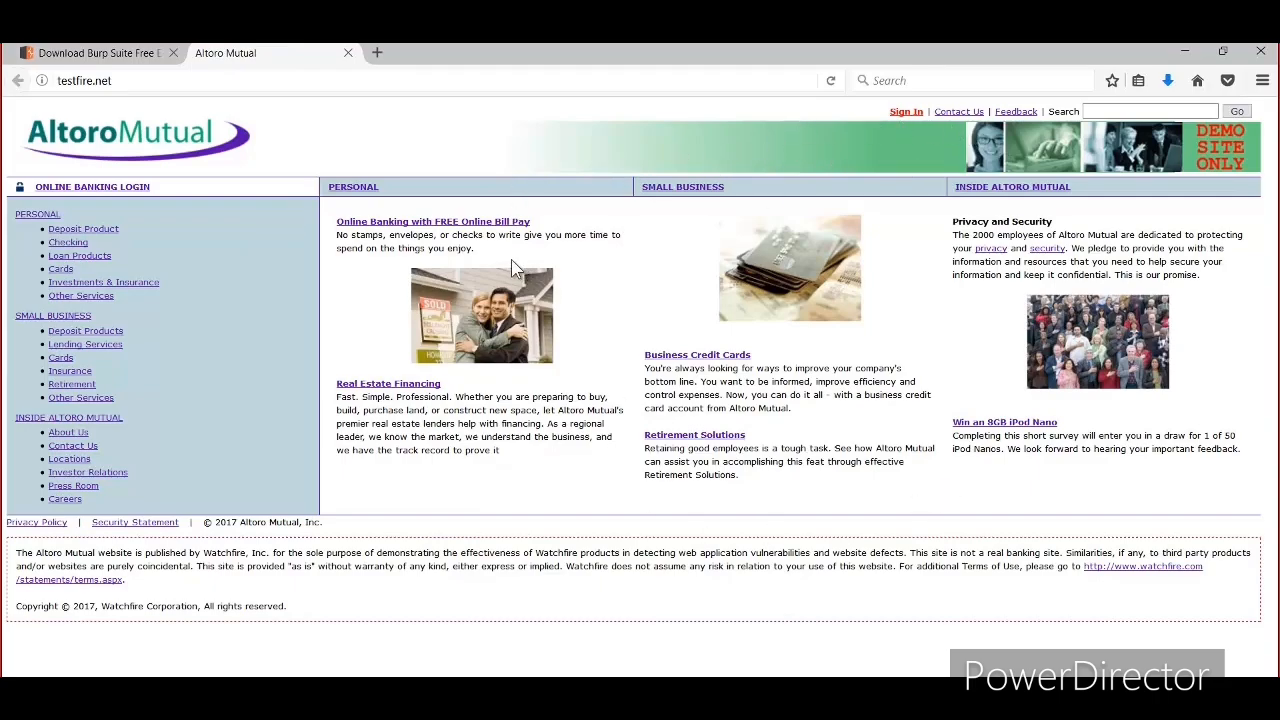
Browse Altoro Mutual's Personal and Online Banking Login pages and select the login page's address.
left_click(363, 190)
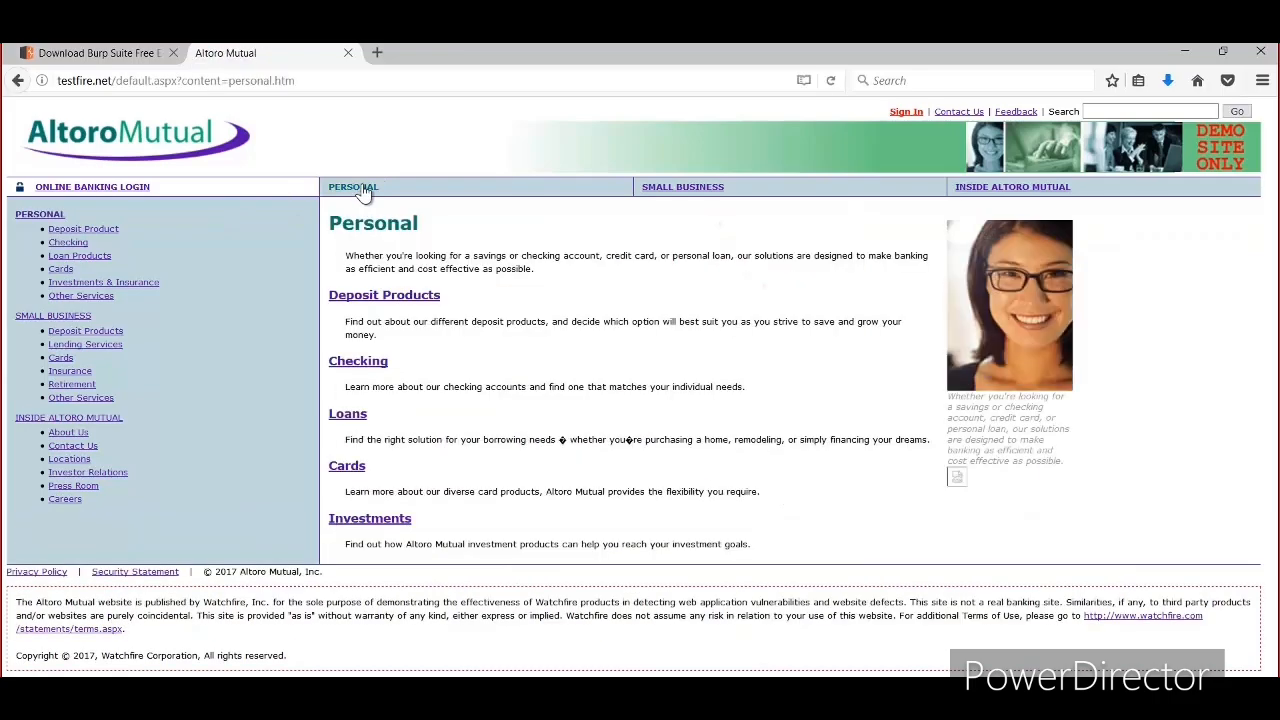
left_click(118, 190)
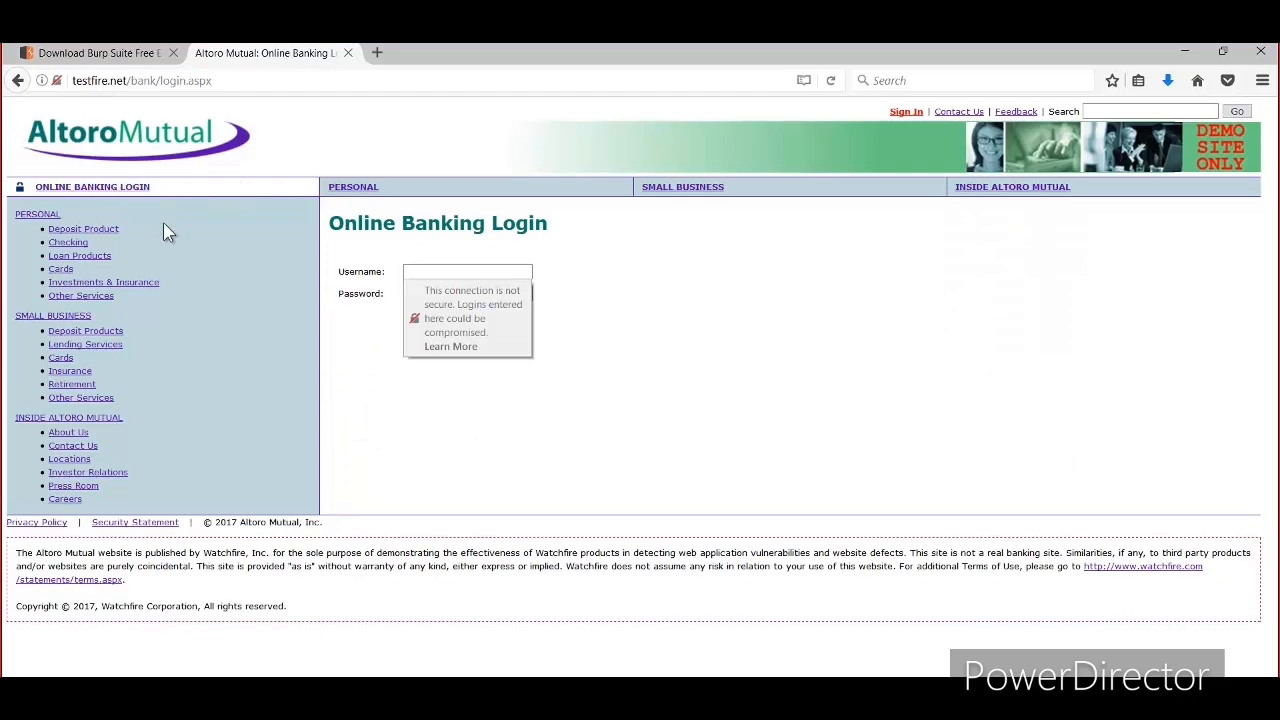
left_click(555, 405)
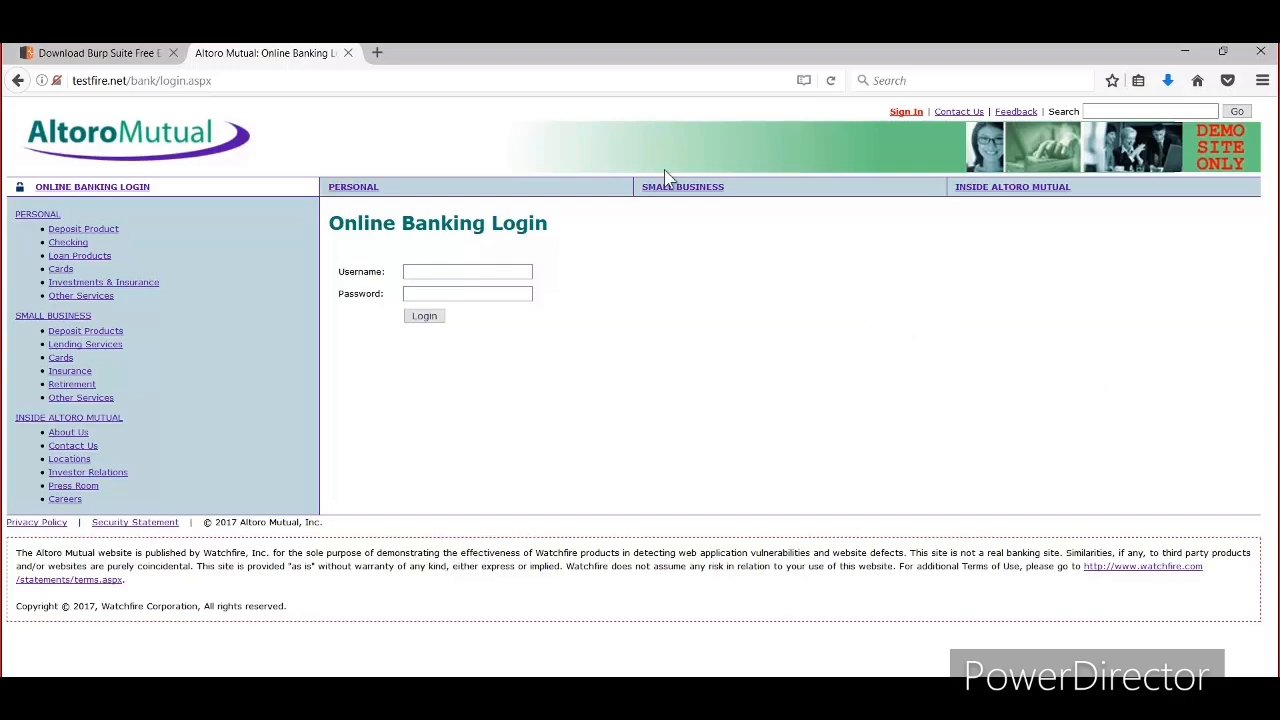
left_click(429, 83)
key("ctrl+a")
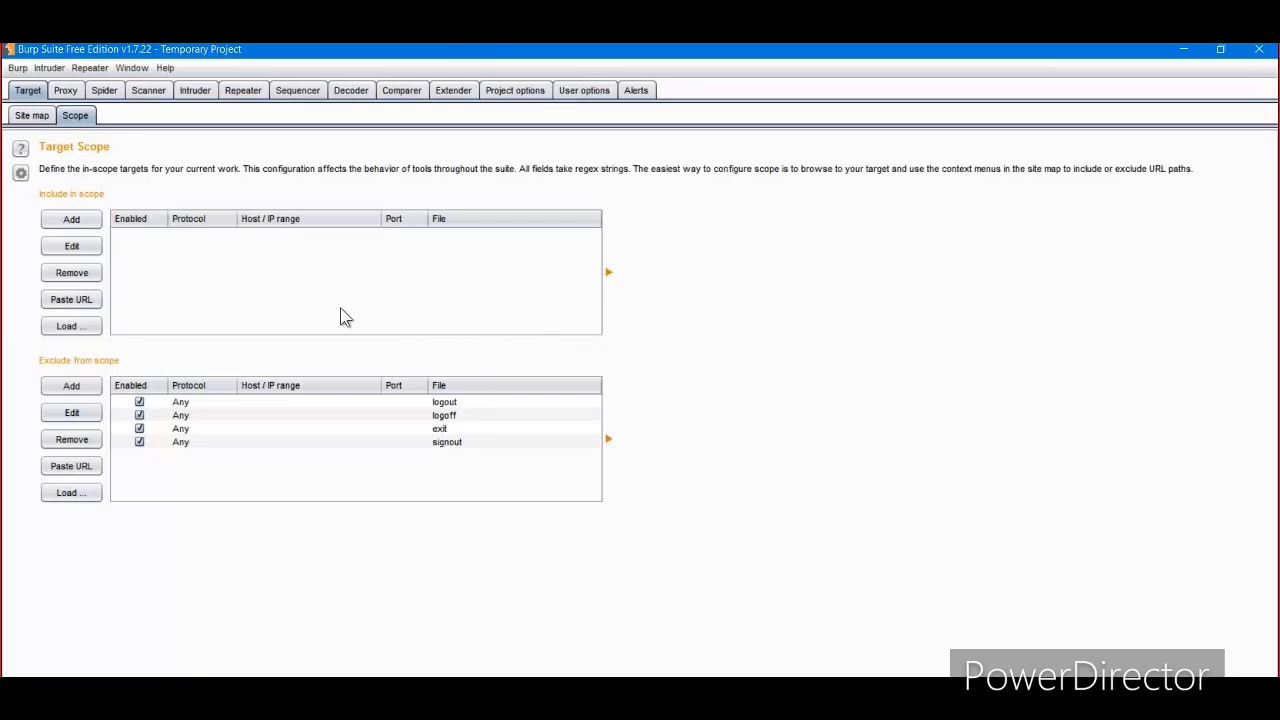
Switch to Burp Suite and inspect the fields for including a URL in scope and excluding one, cancelling both dialogs.
left_click(75, 220)
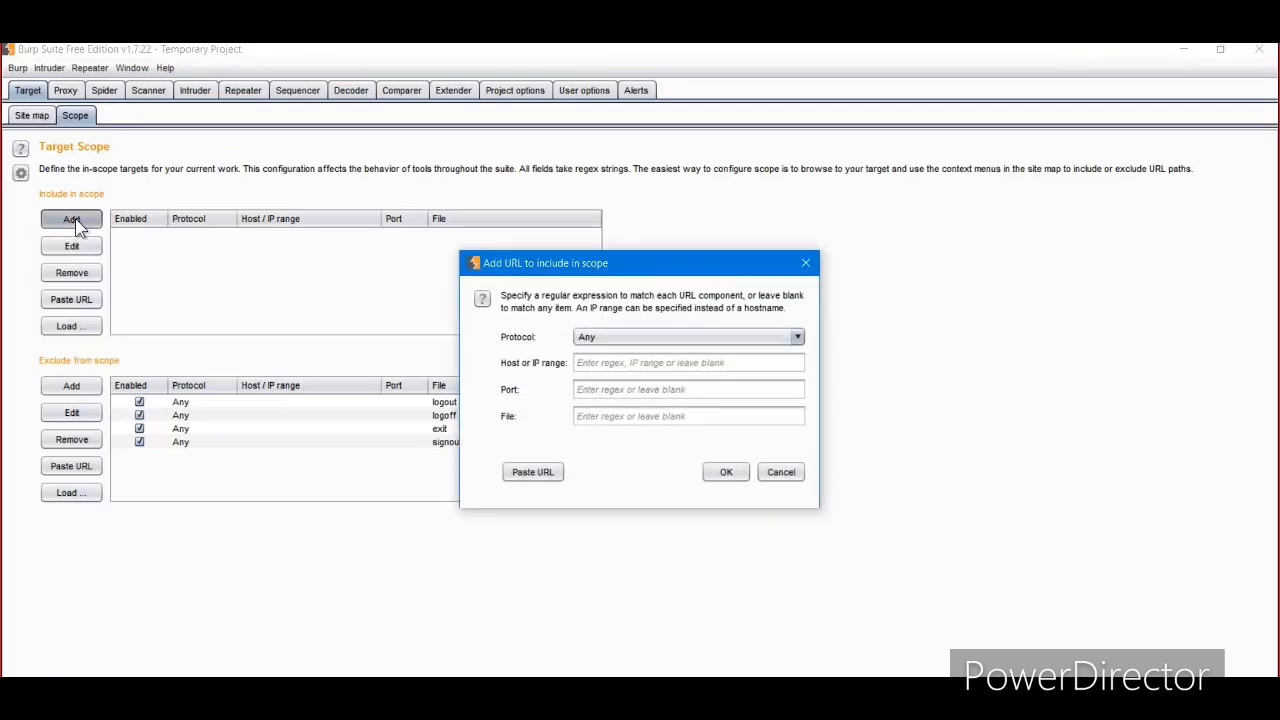
left_click(781, 473)
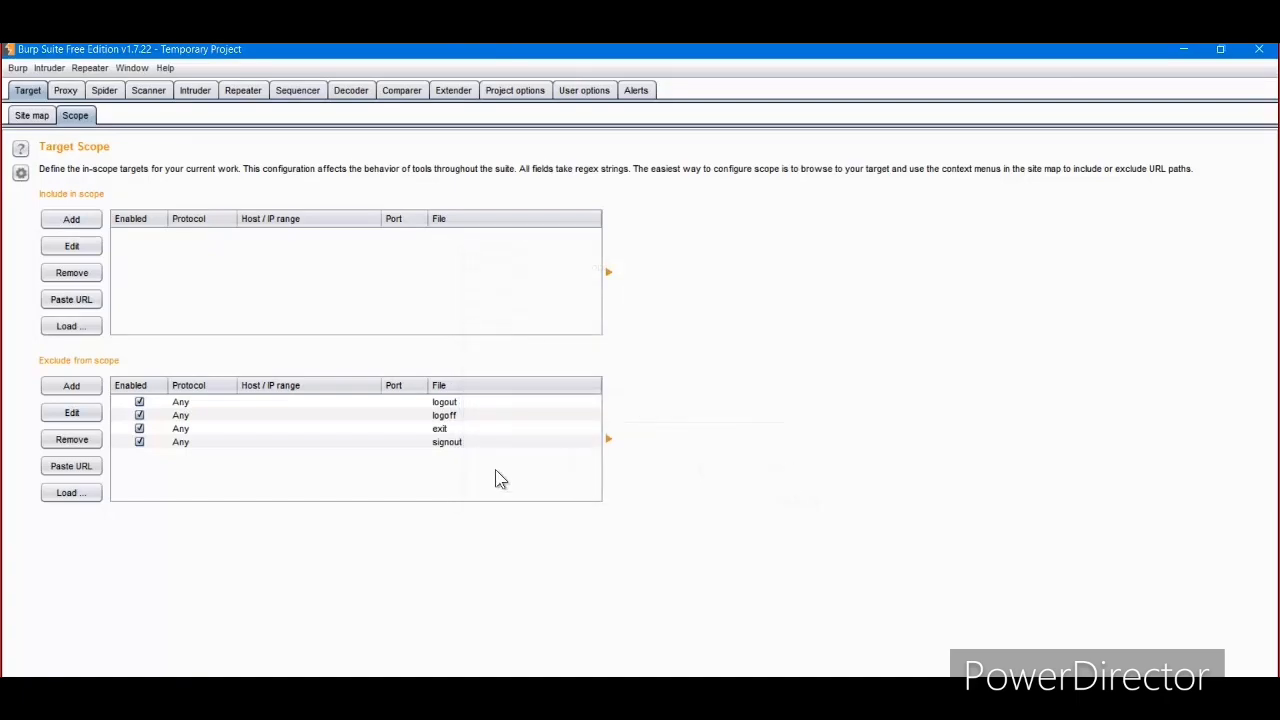
left_click(82, 386)
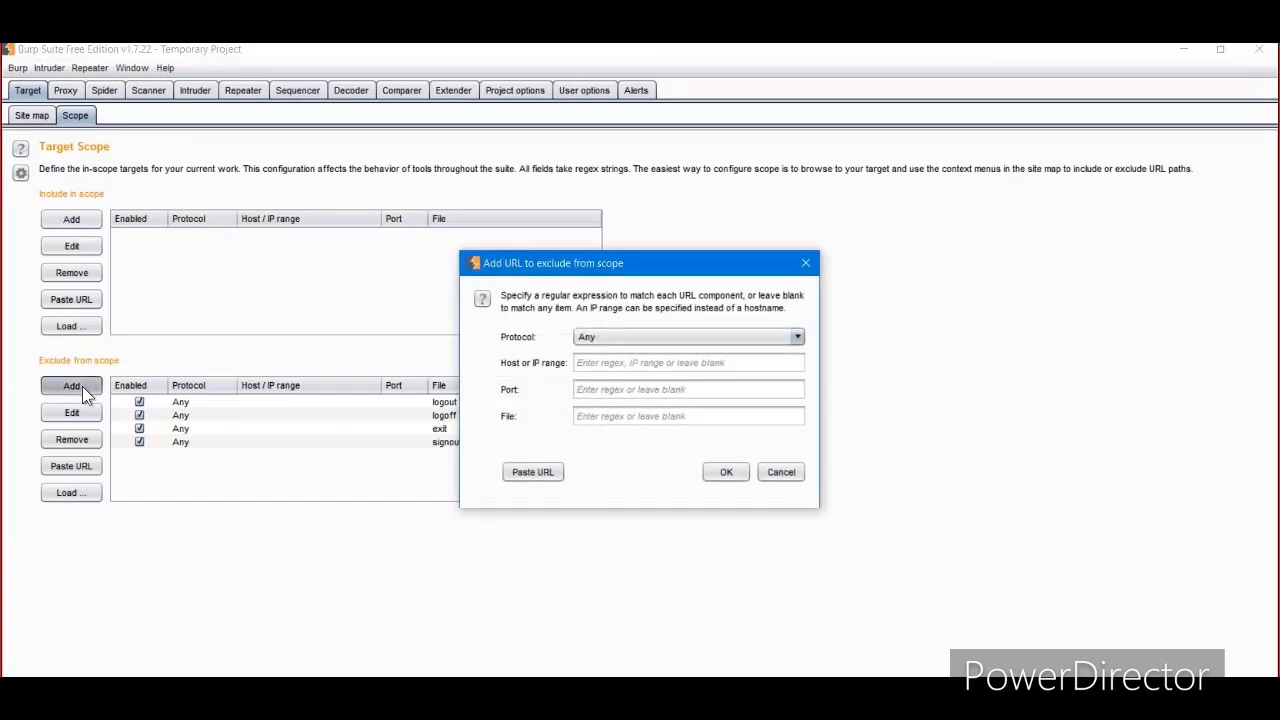
left_click(787, 477)
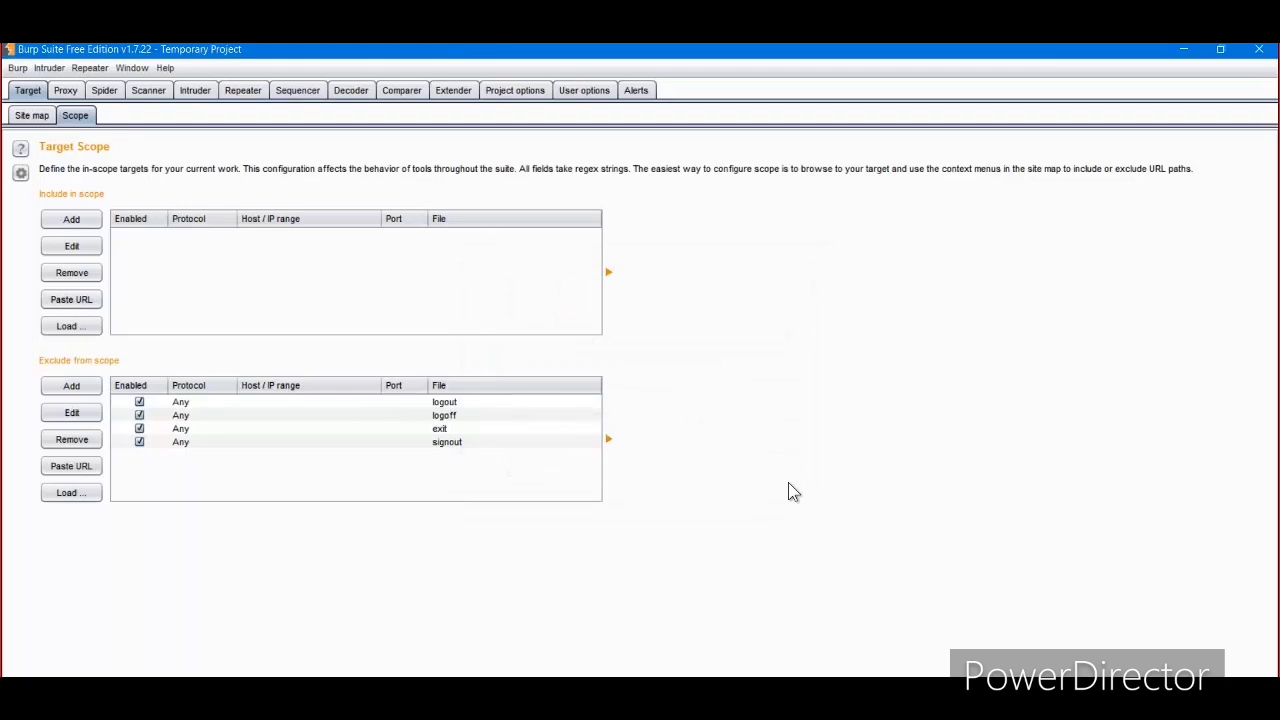
Review the target site map and the proxy's Intercept, HTTP history, WebSockets history and Options pages.
left_click(33, 116)
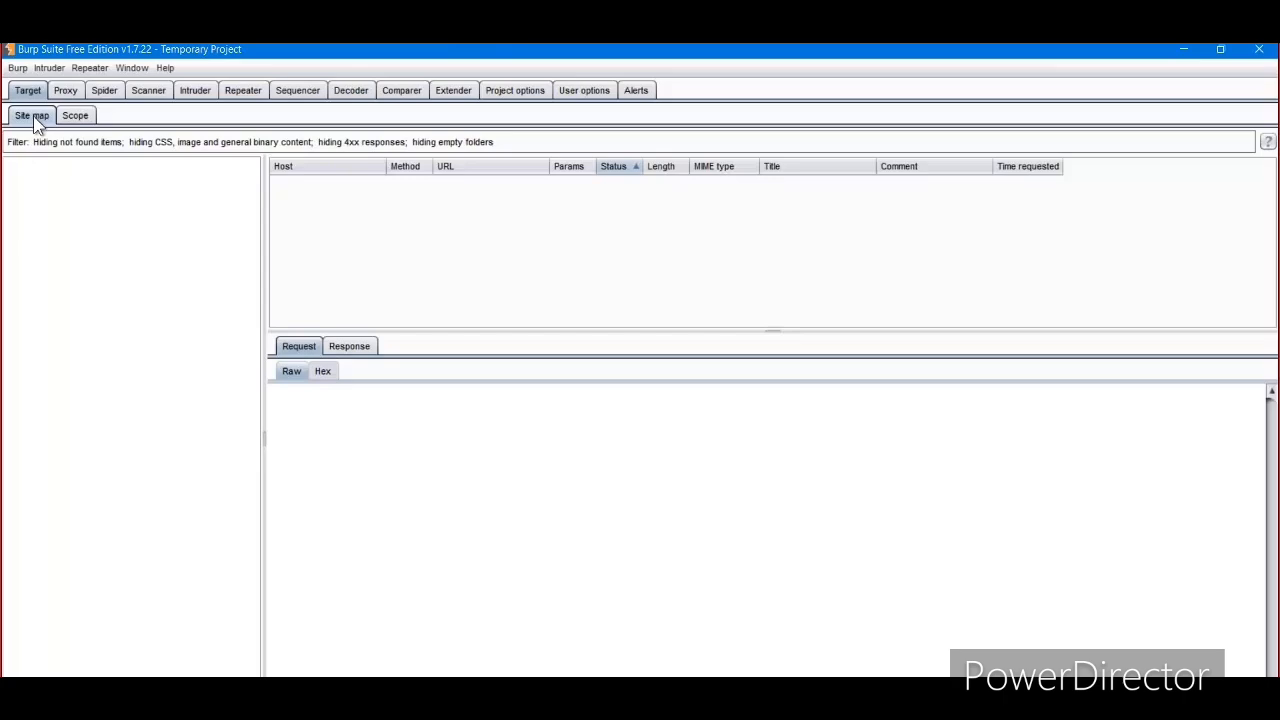
left_click(33, 116)
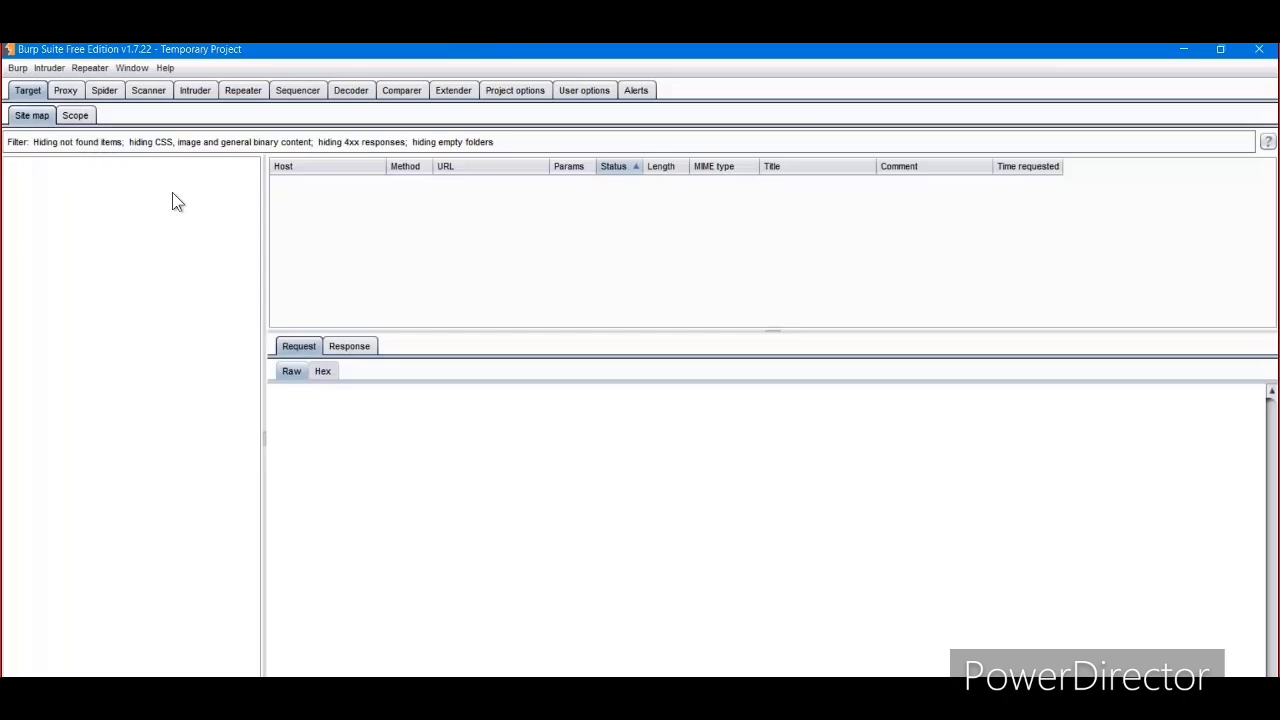
left_click(76, 92)
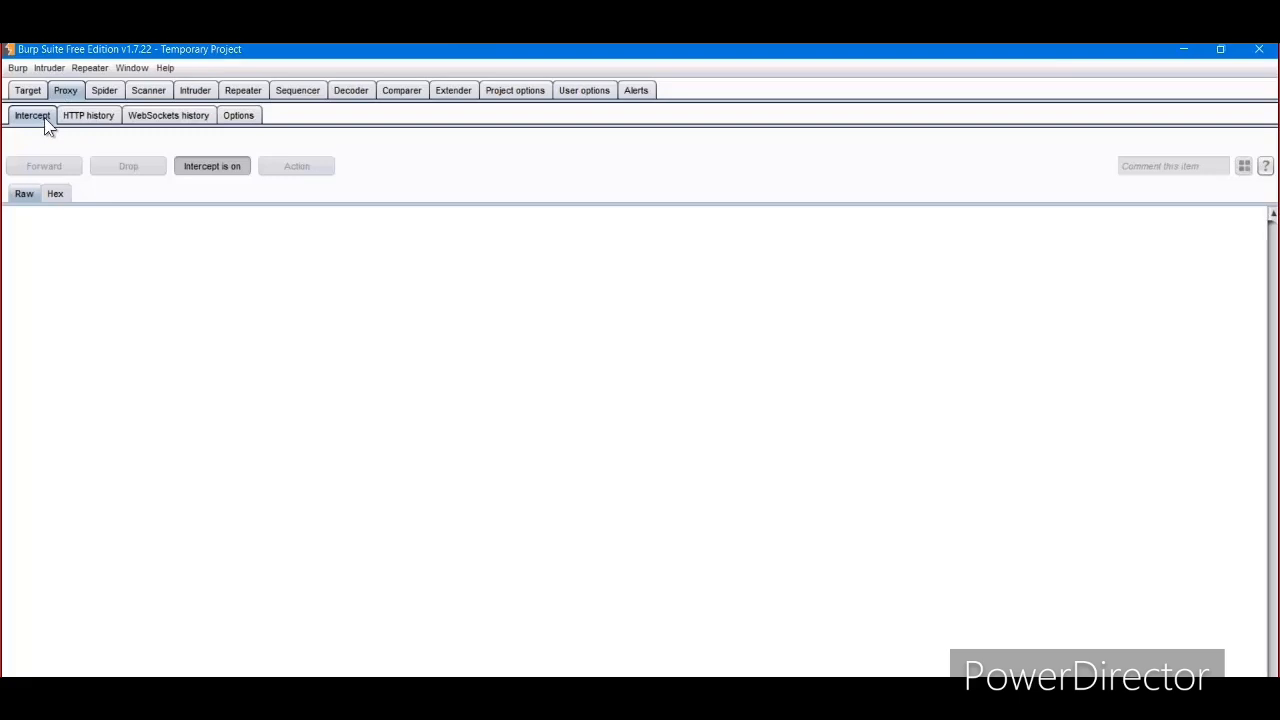
left_click(84, 118)
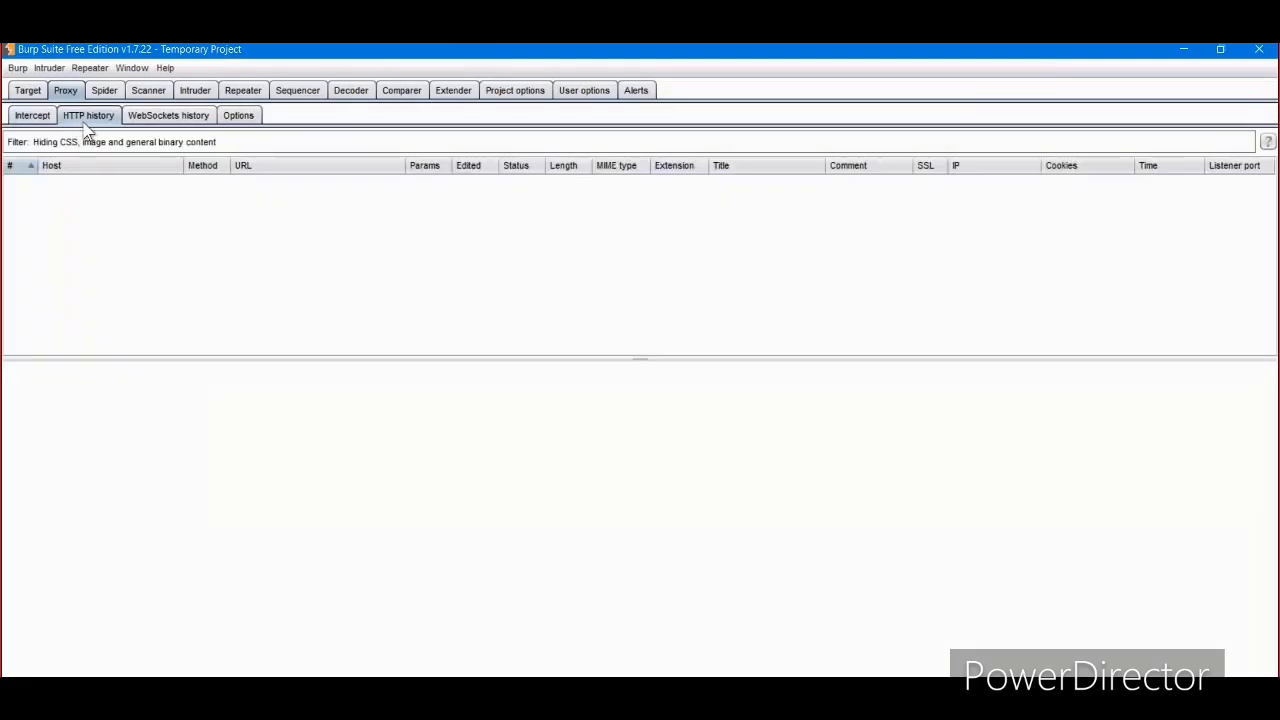
left_click(186, 119)
left_click(238, 117)
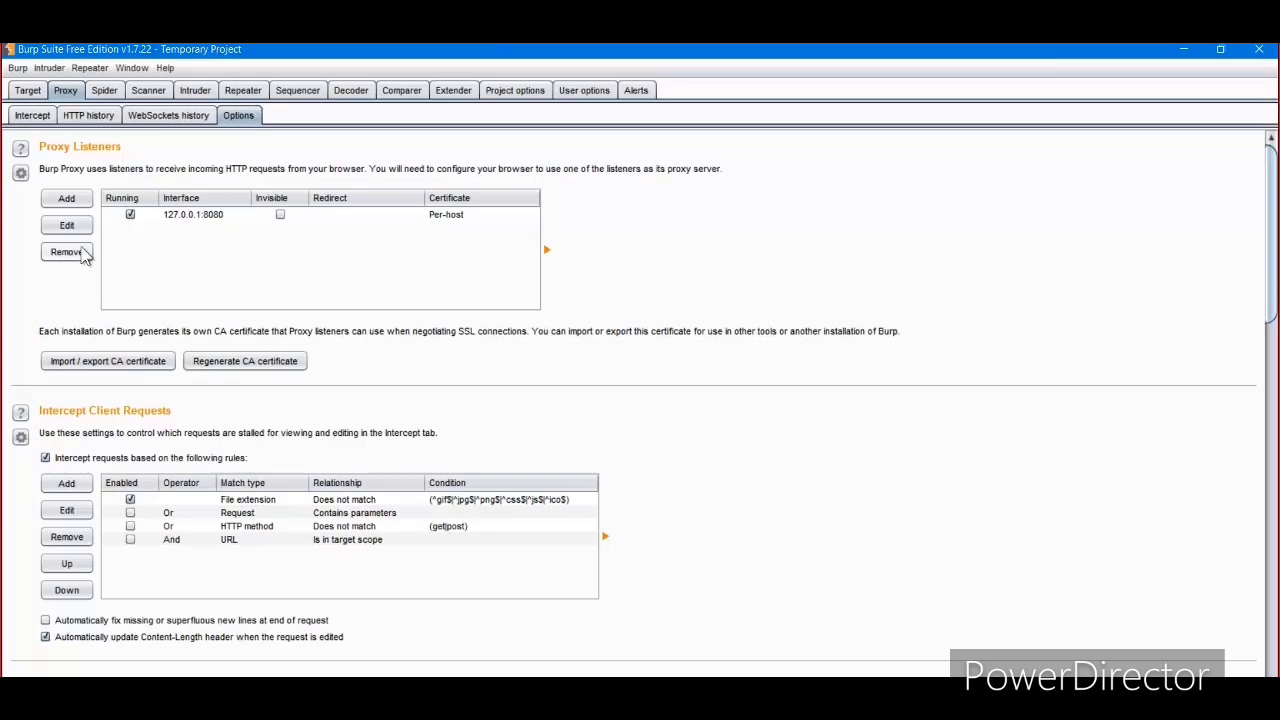
Toggle the 127.0.0.1:8080 proxy listener off and on, and remove it from the listener list.
left_click(130, 214)
left_click(130, 214)
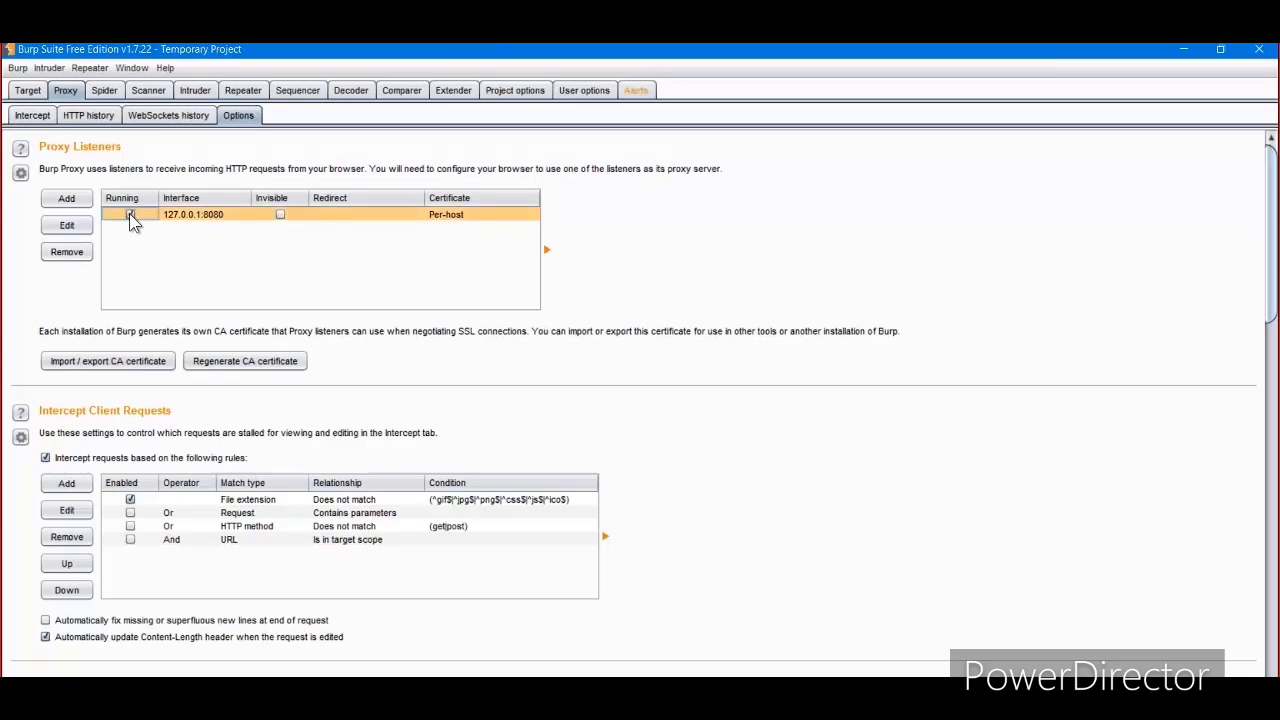
left_click(67, 252)
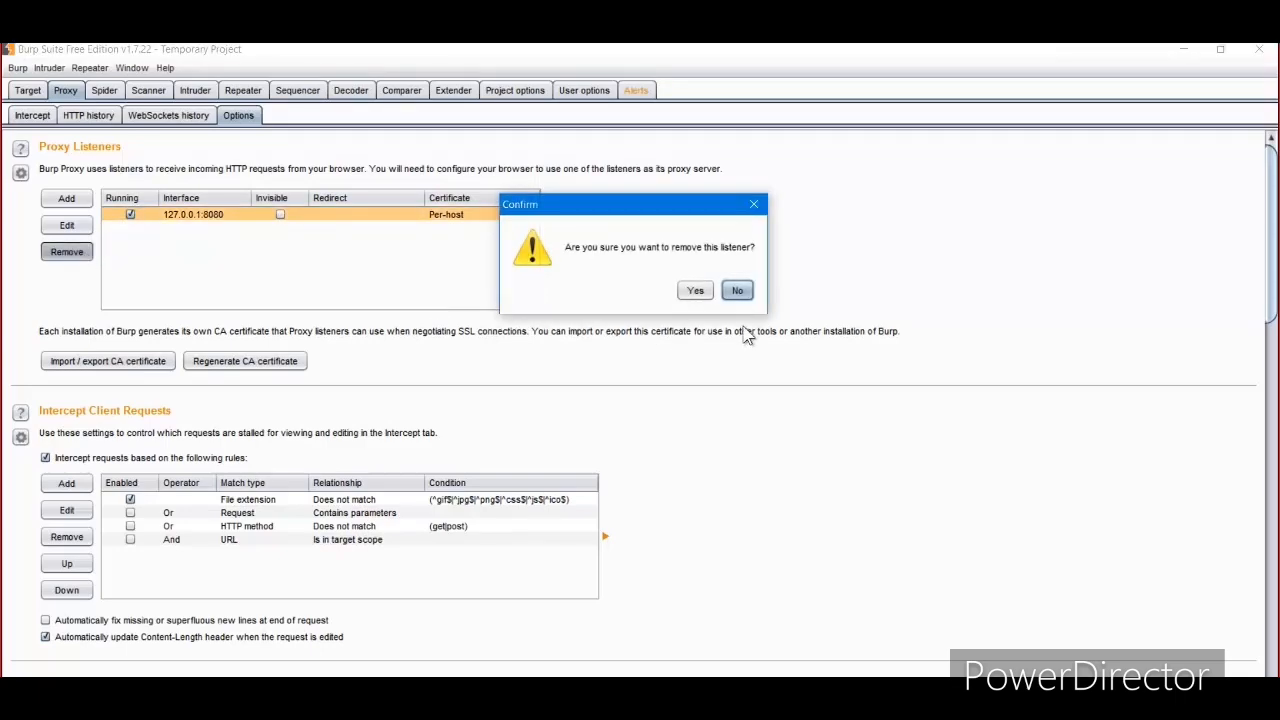
left_click(695, 290)
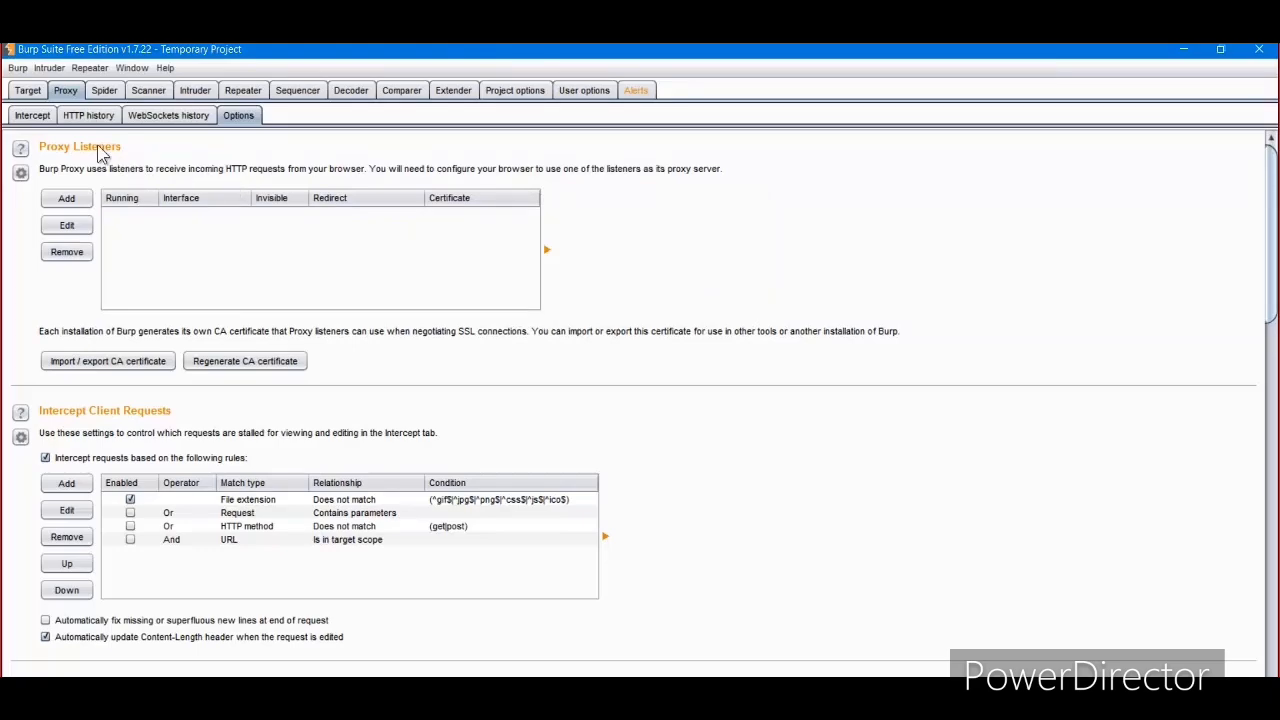
Inspect the binding settings for a new proxy listener without adding one, and examine the client request and server response interception rules.
left_click(83, 203)
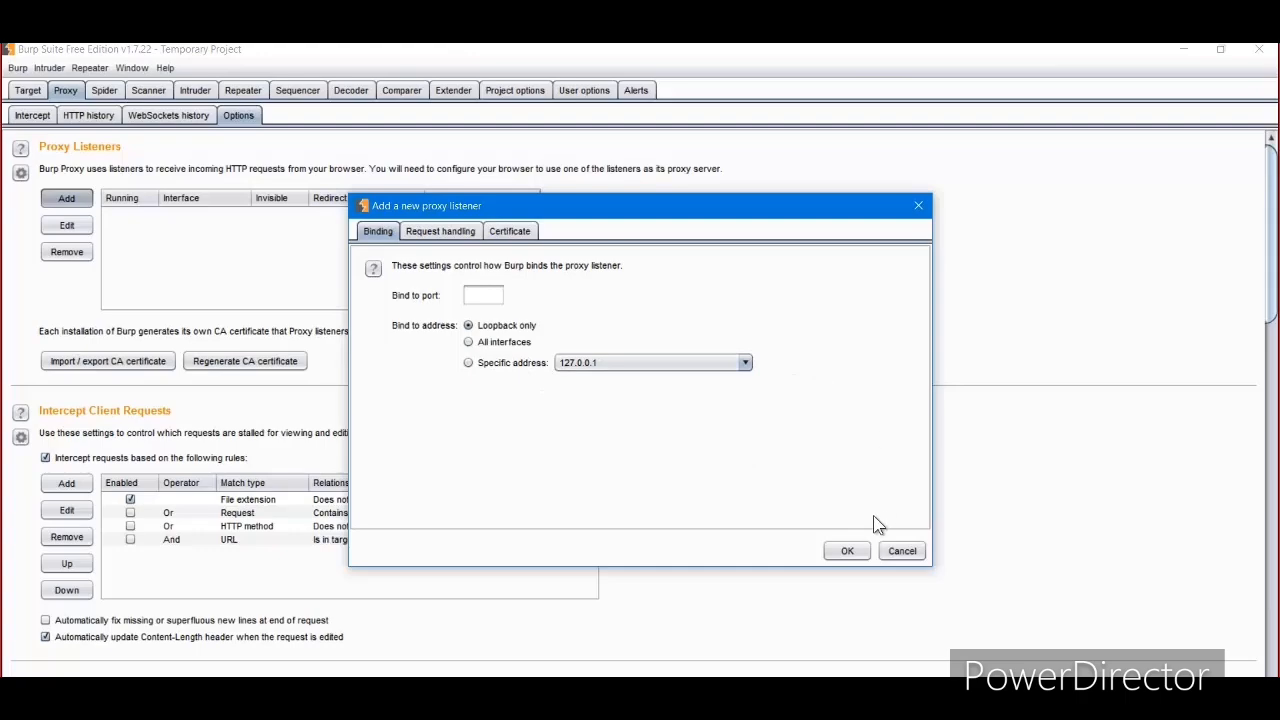
left_click(900, 556)
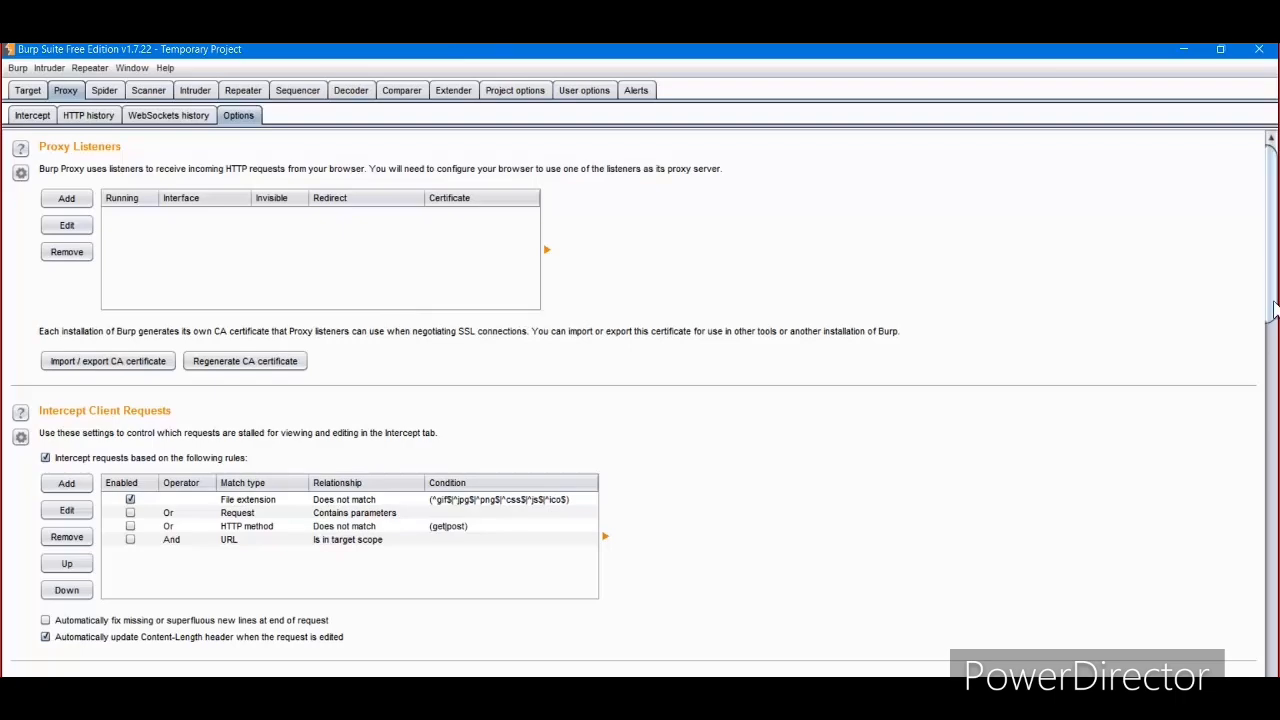
left_click_drag(1270, 310, 1270, 384)
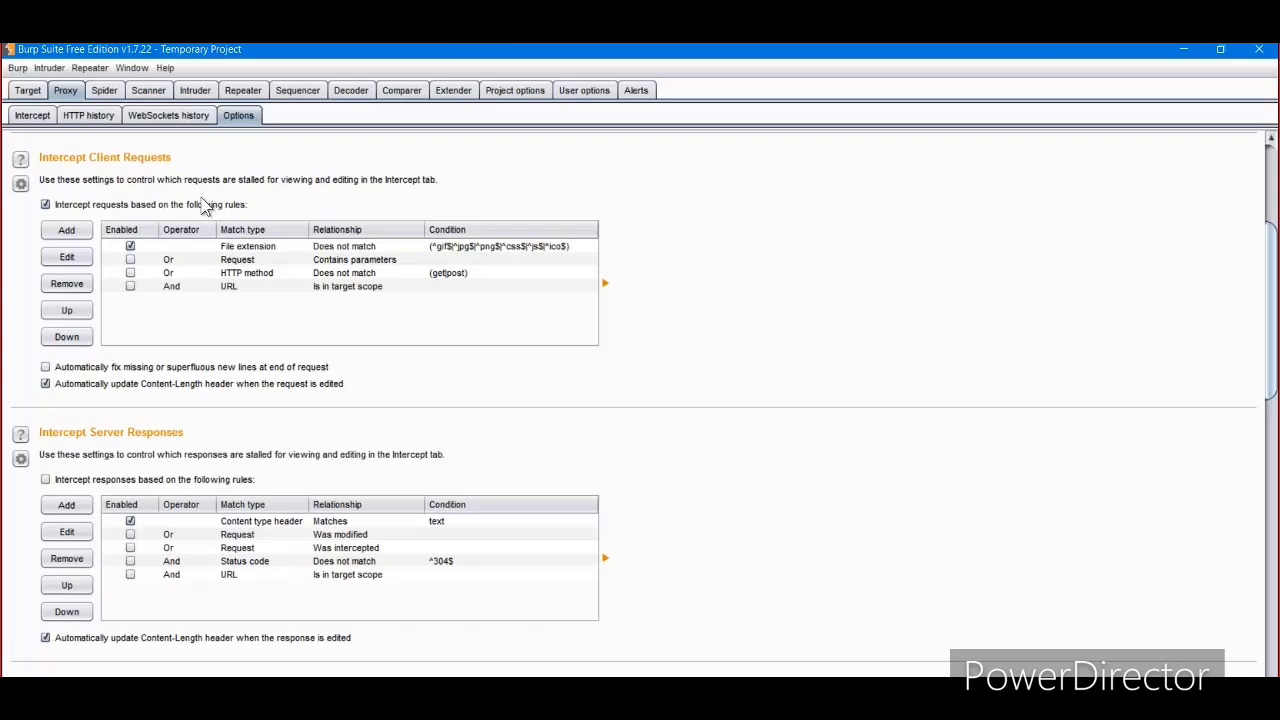
Check the Altoro Mutual login page in the browser, return to Burp Suite, and inspect the fields for a new request interception rule, cancelling it.
key("alt+Tab")
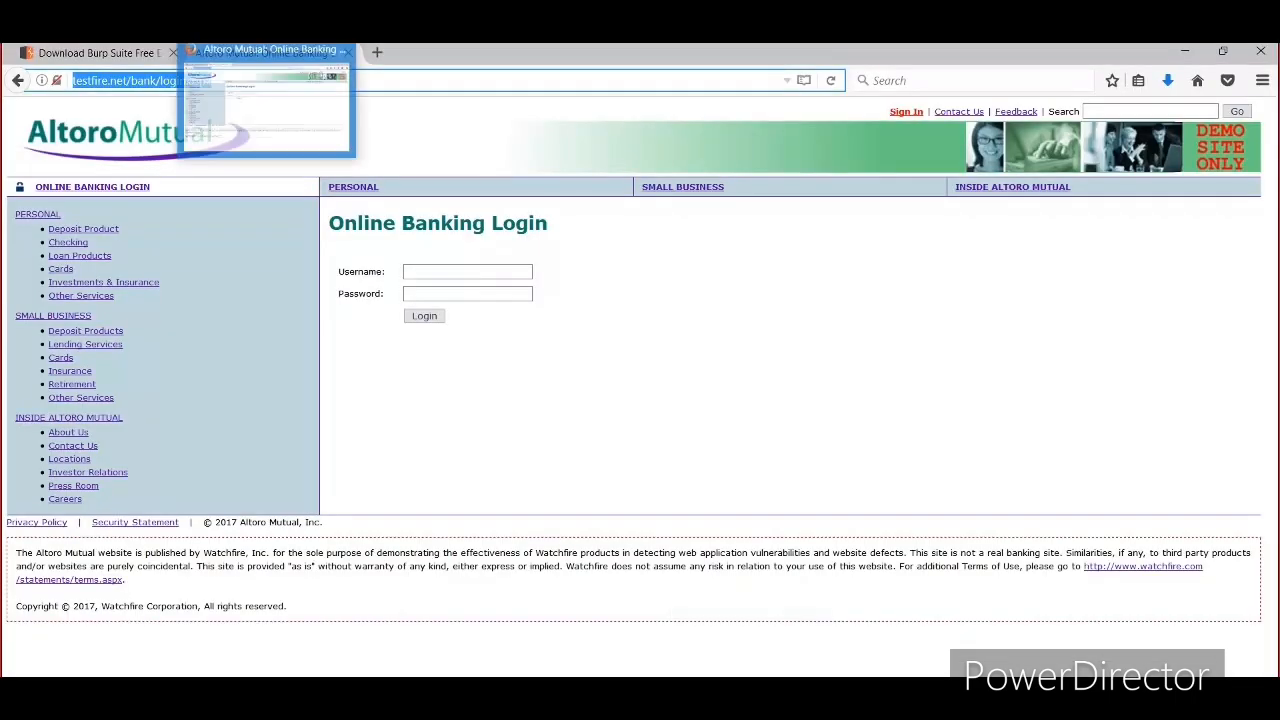
key("alt+Tab")
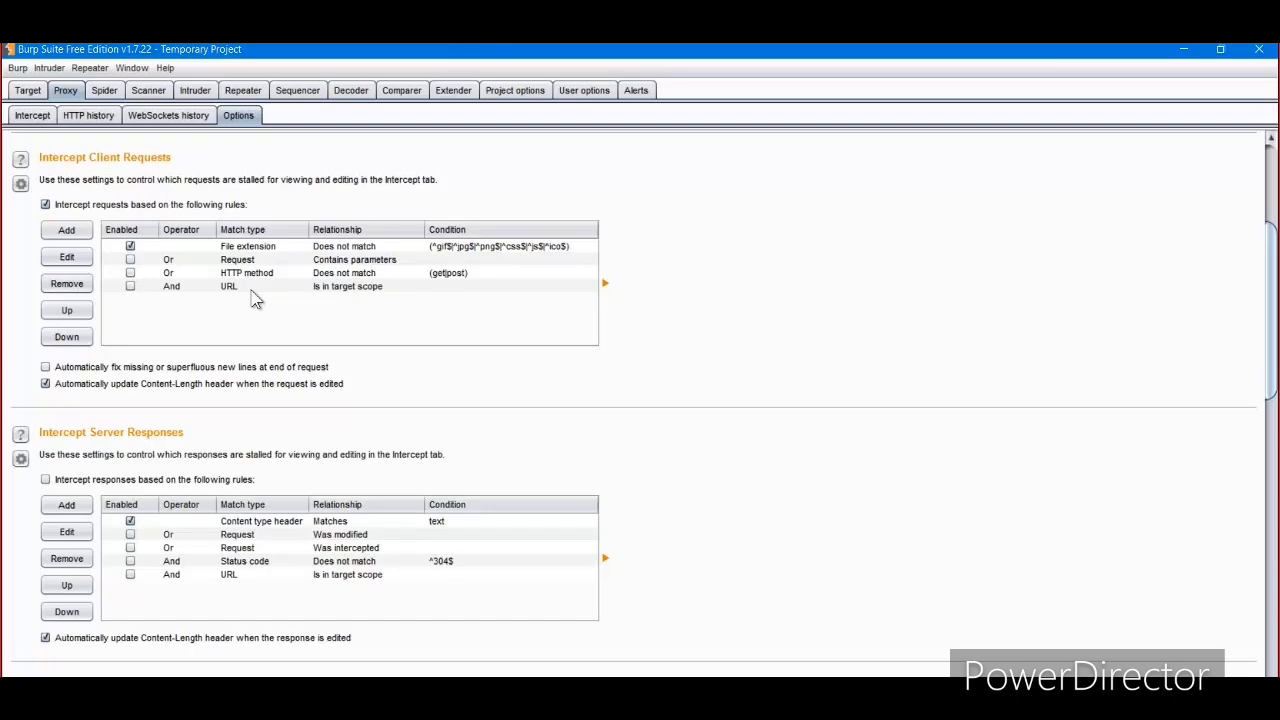
left_click(66, 230)
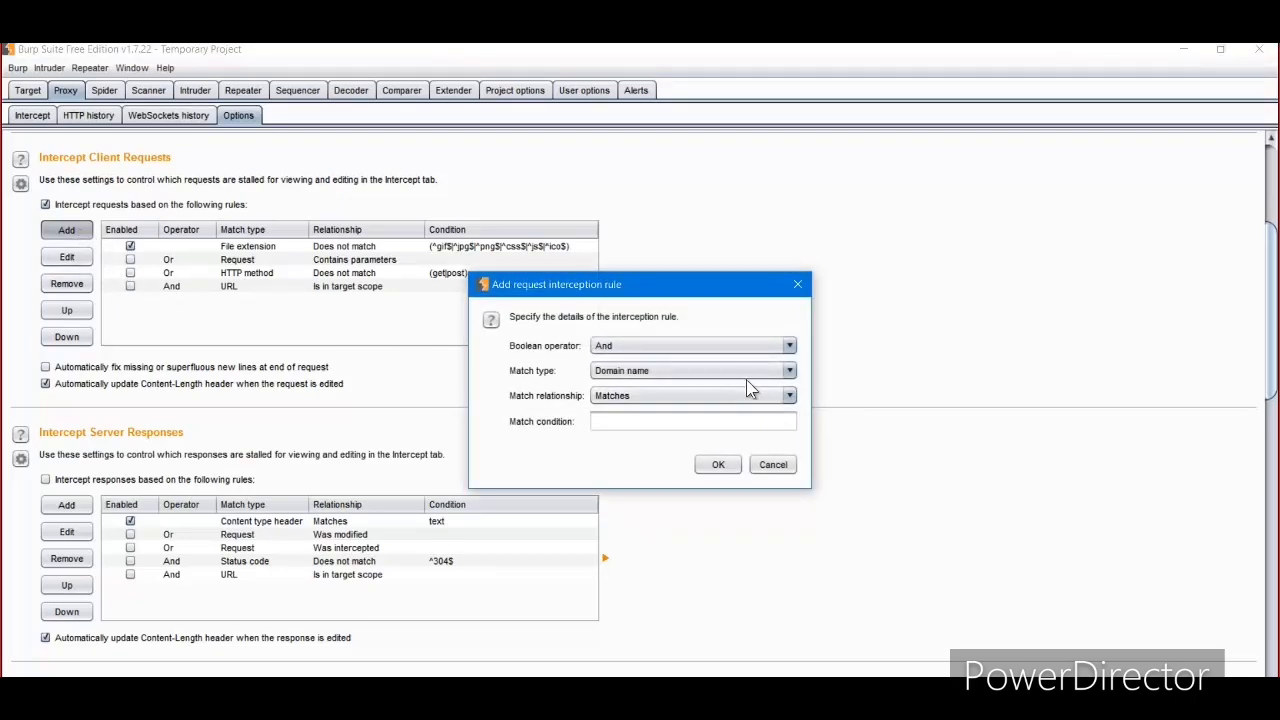
left_click(743, 374)
left_click(743, 374)
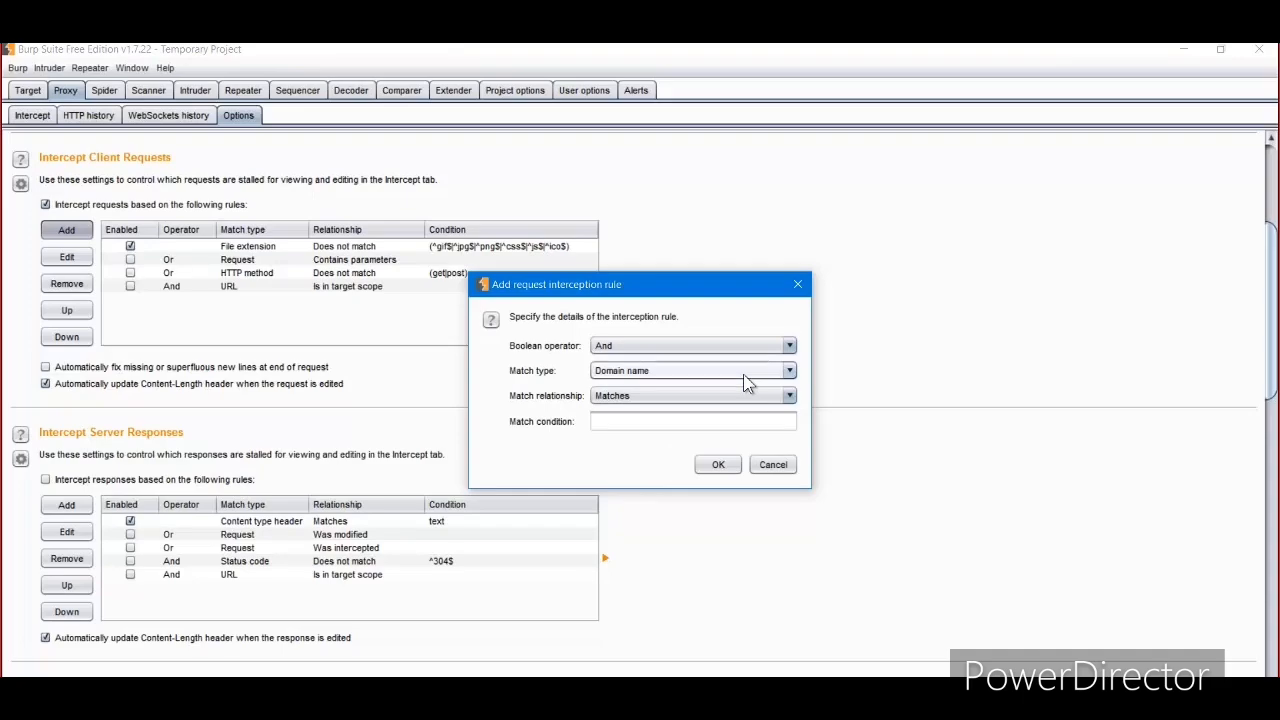
left_click(744, 404)
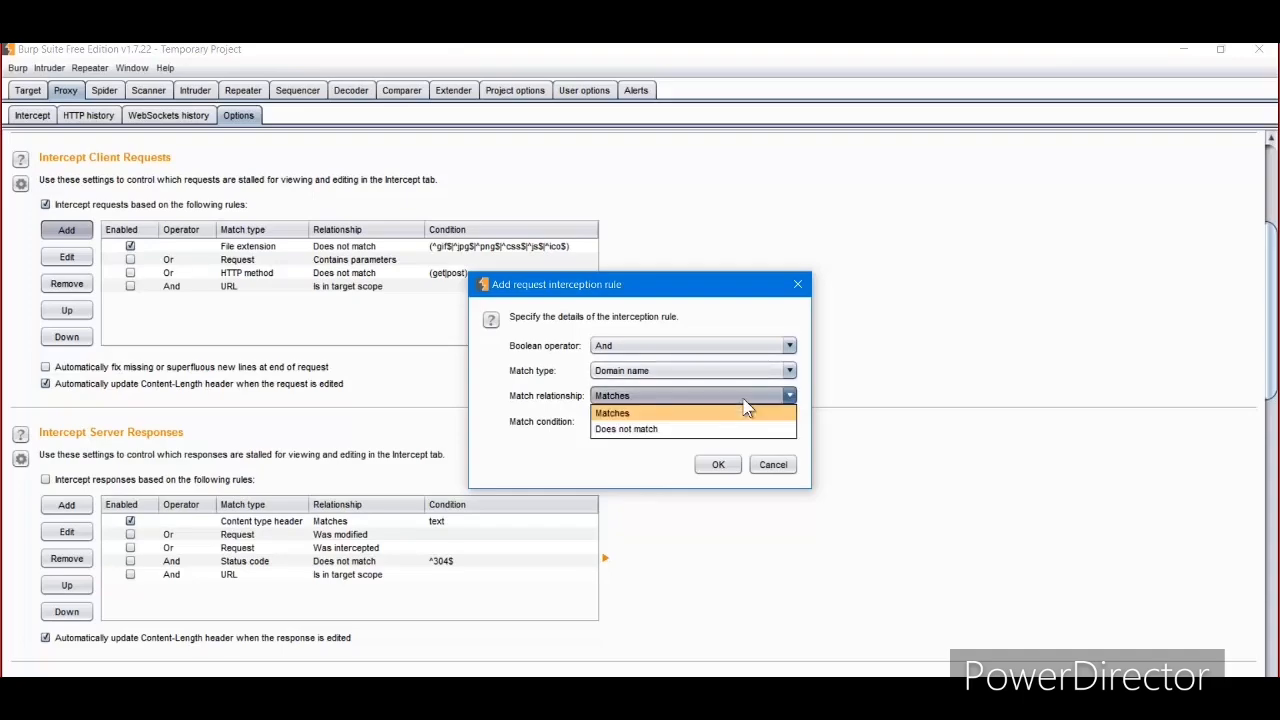
left_click(744, 402)
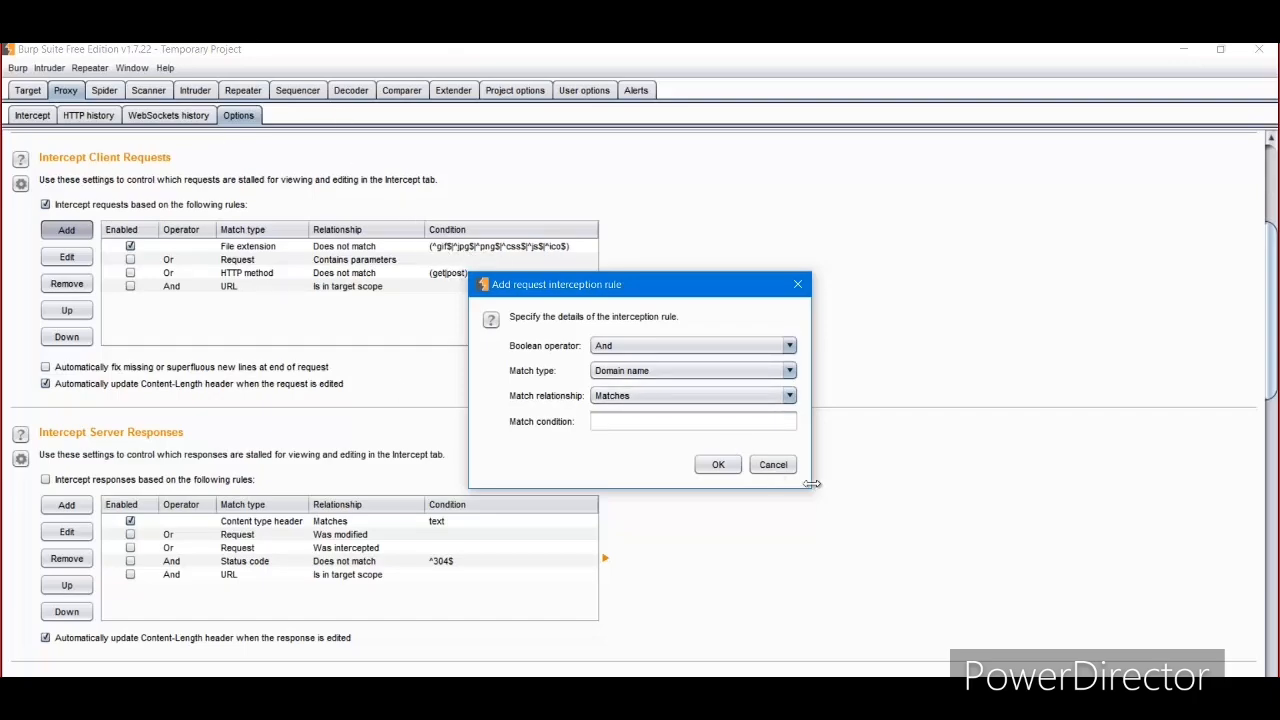
left_click(773, 466)
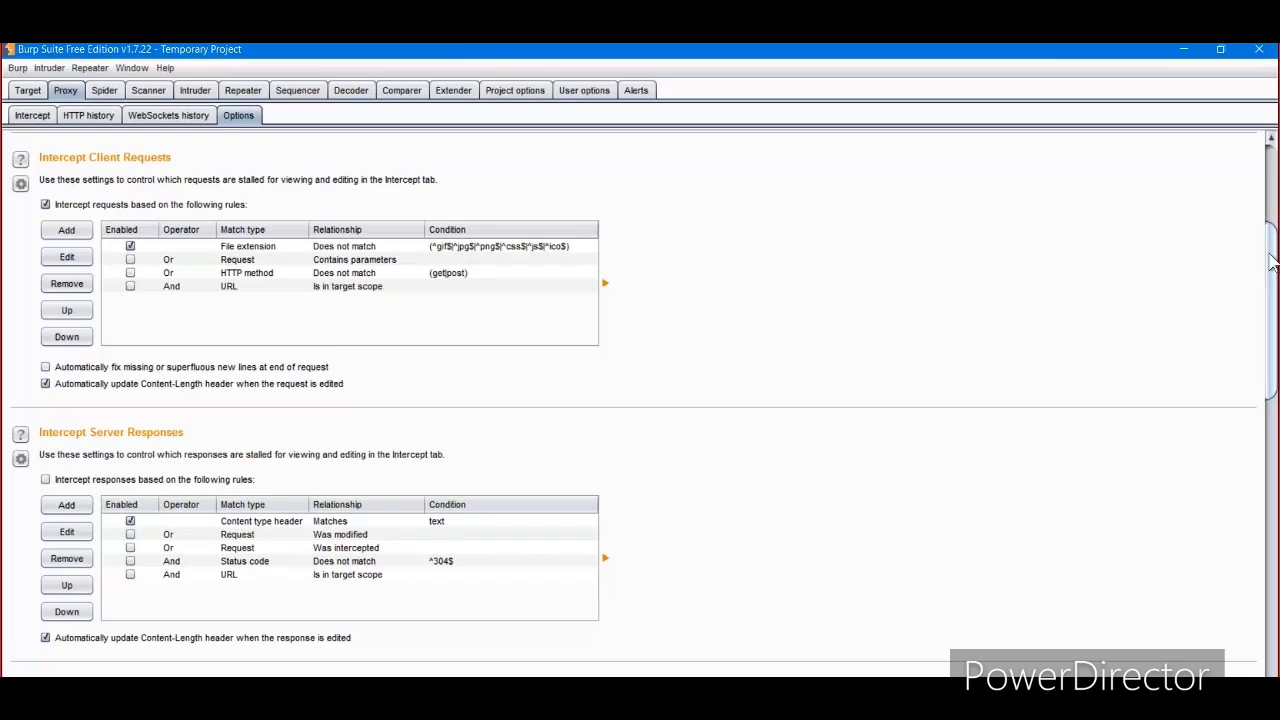
Enable rule-based interception of server responses and review the remaining proxy options through the Miscellaneous settings.
left_click_drag(1272, 262, 1271, 323)
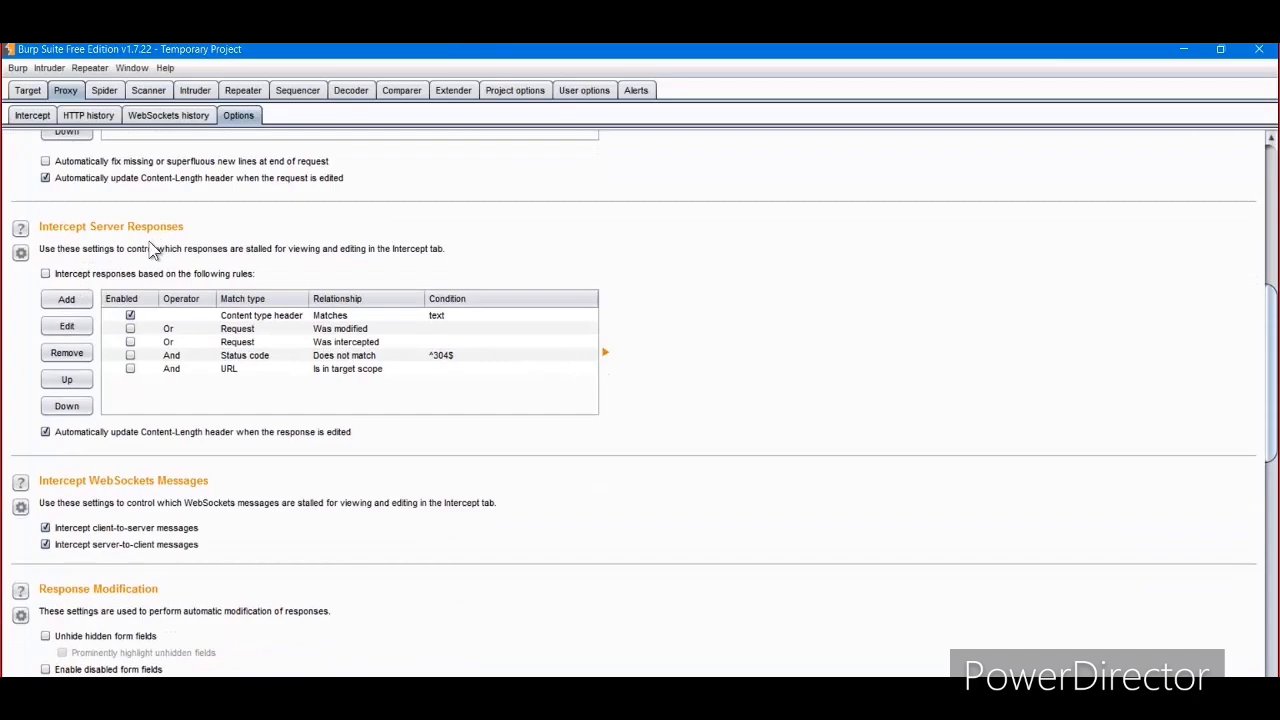
left_click(45, 275)
left_click_drag(1275, 420, 1278, 525)
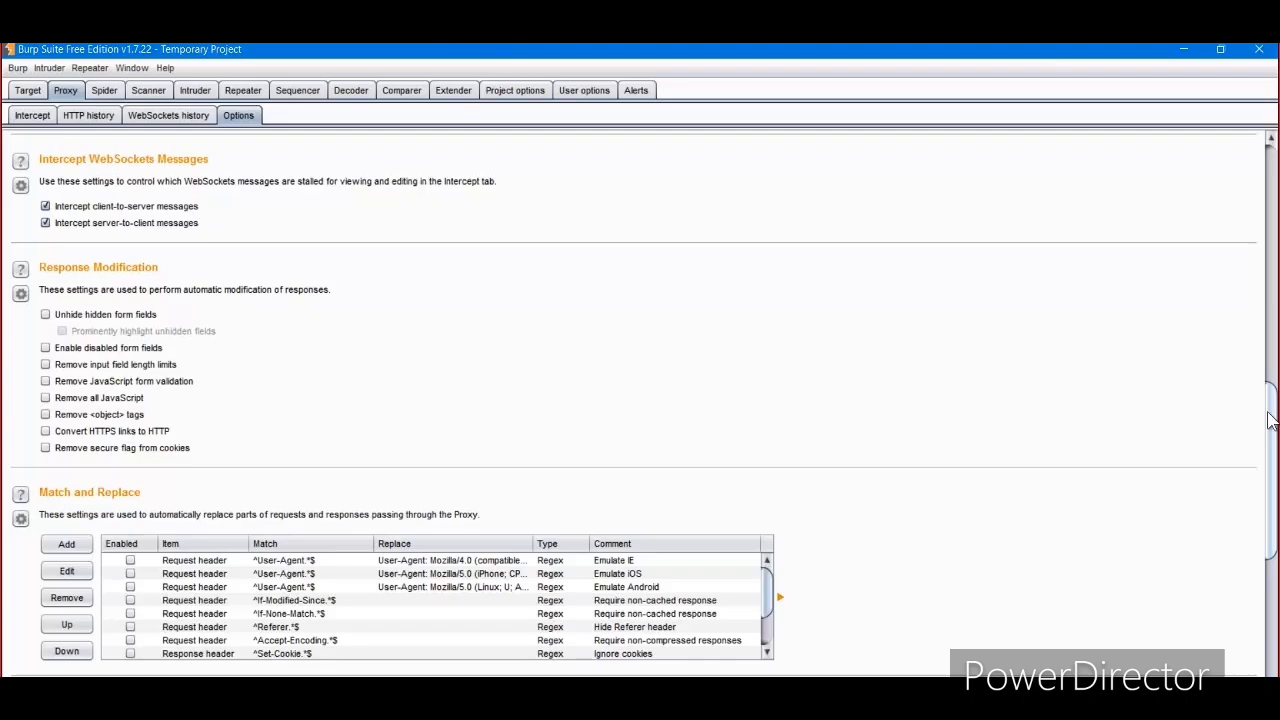
left_click_drag(1270, 416, 1275, 625)
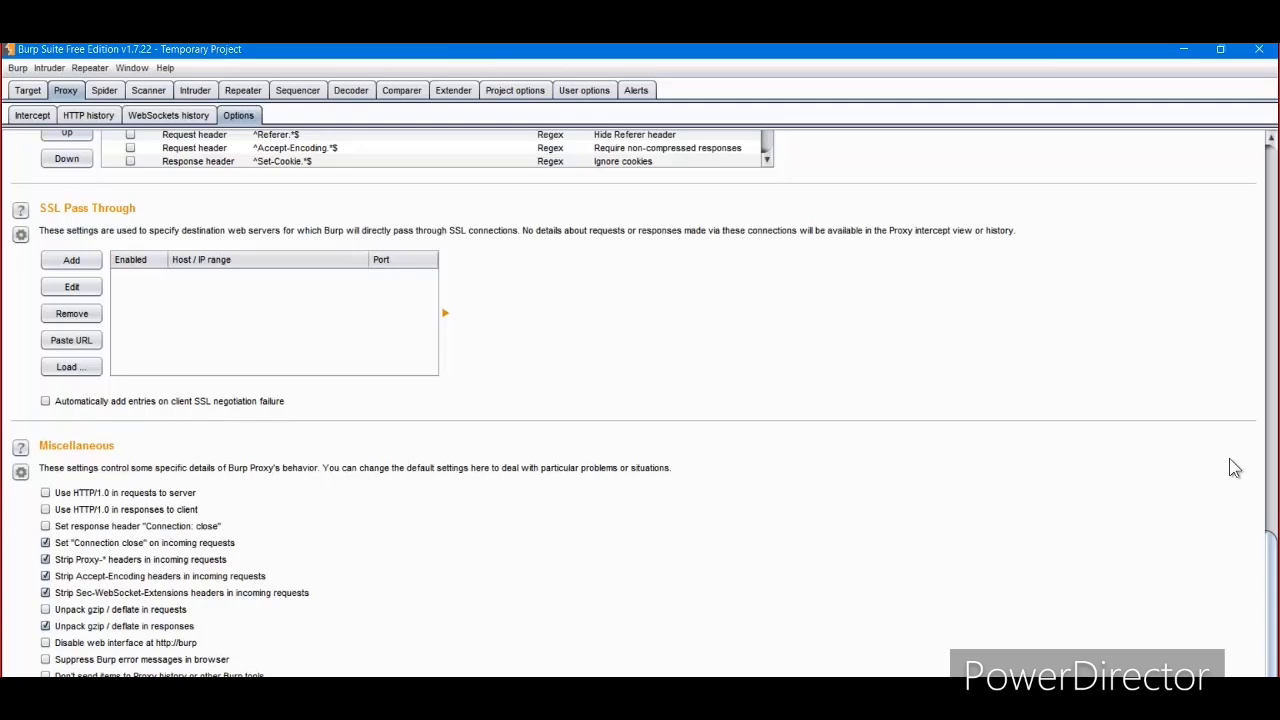
scroll(1275, 465, "up", 15)
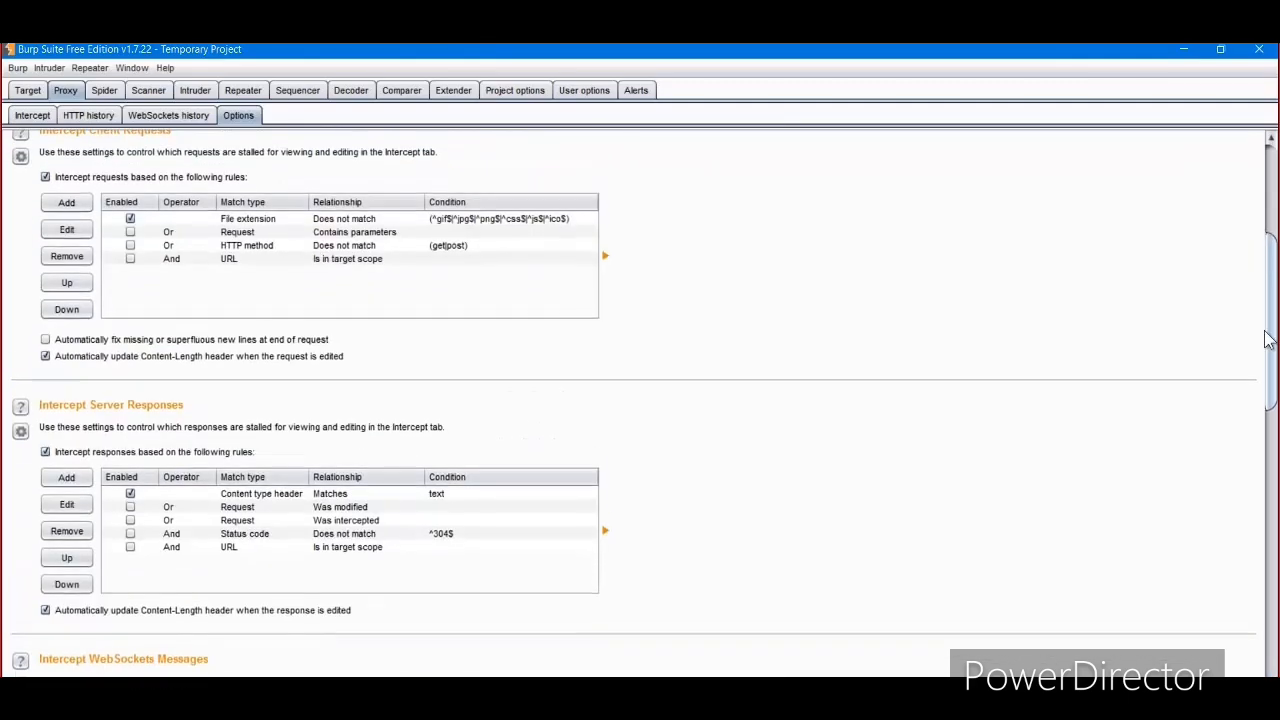
scroll(1275, 258, "up", 1)
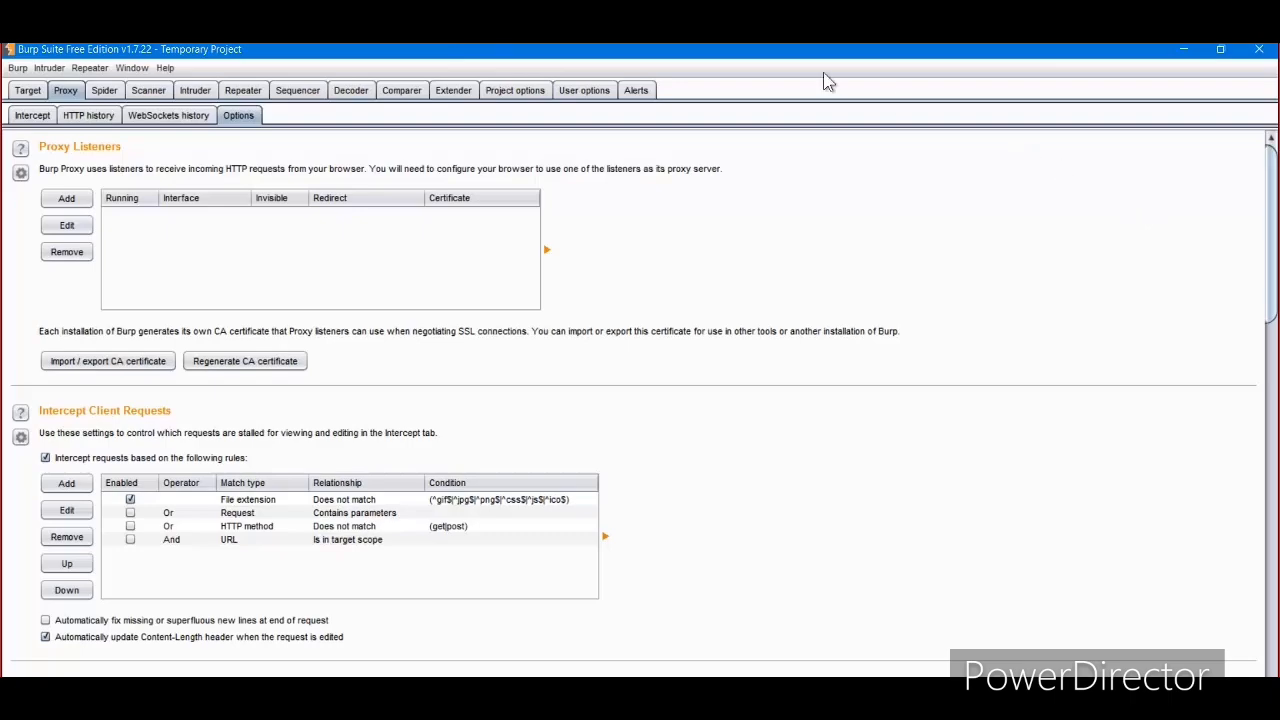
Review the proxy's WebSockets history, HTTP history and Intercept pages, followed by the Spider's control and options pages.
left_click(160, 112)
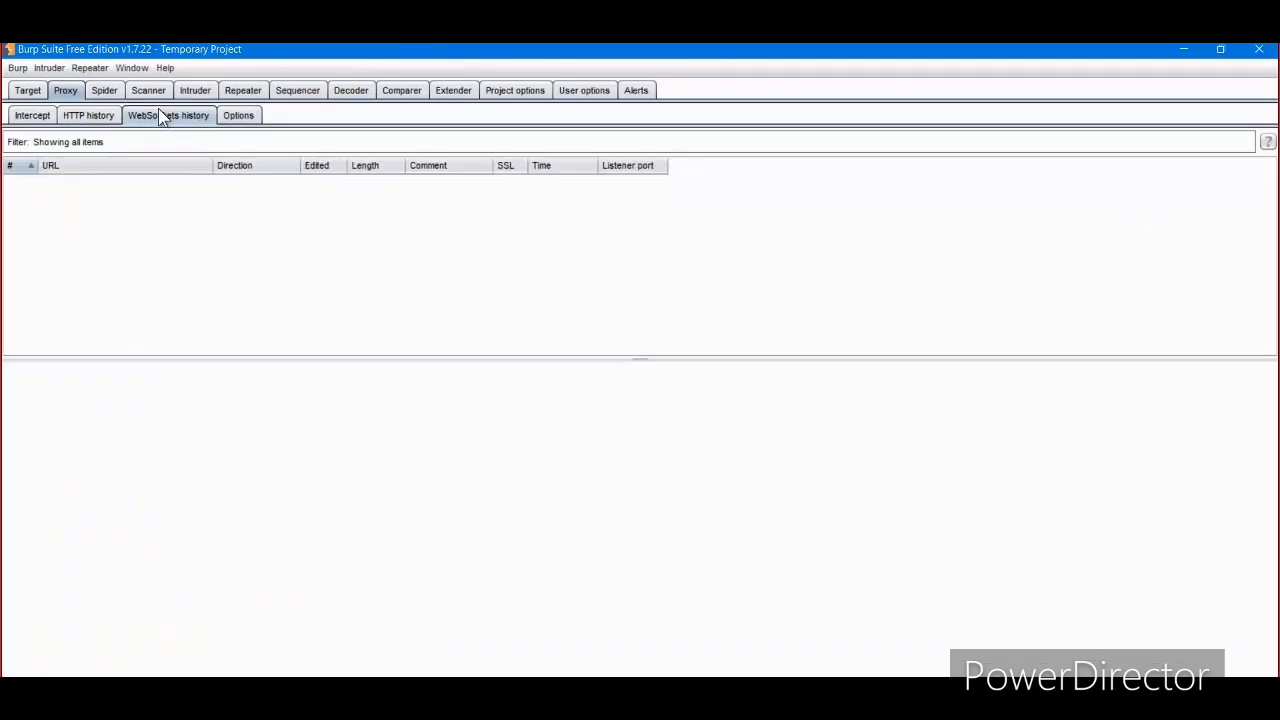
left_click(101, 113)
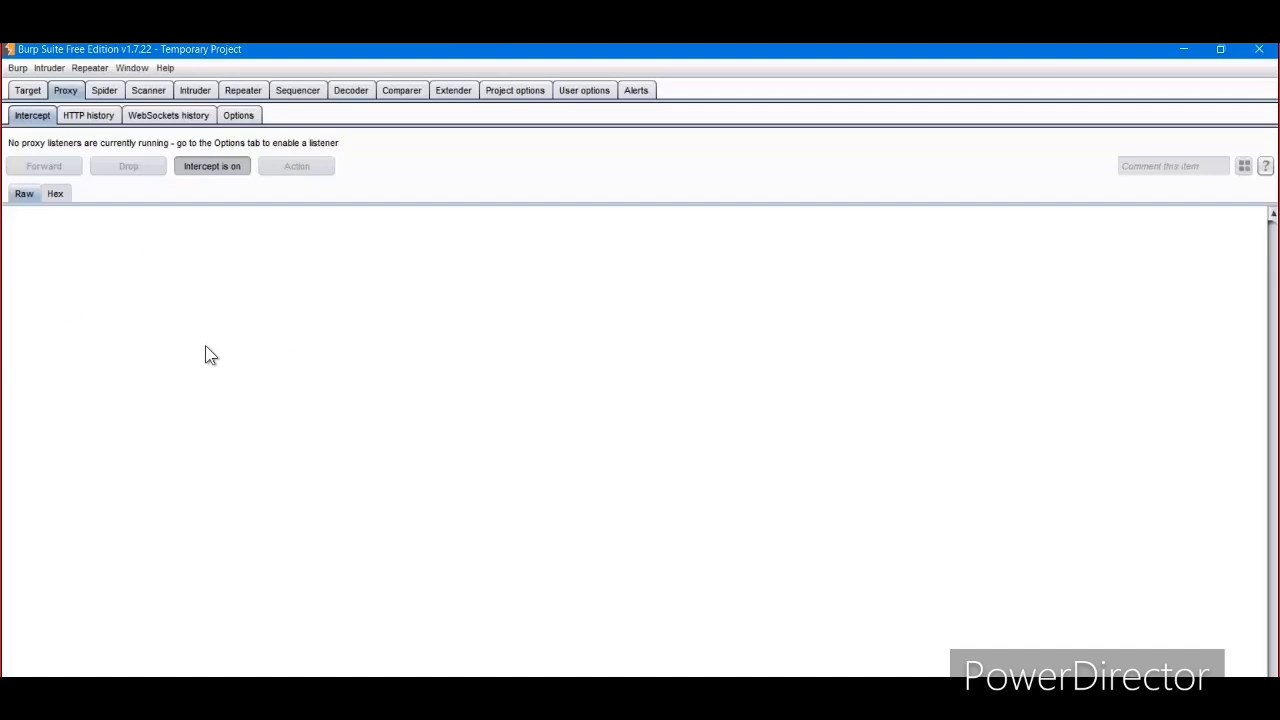
left_click(106, 91)
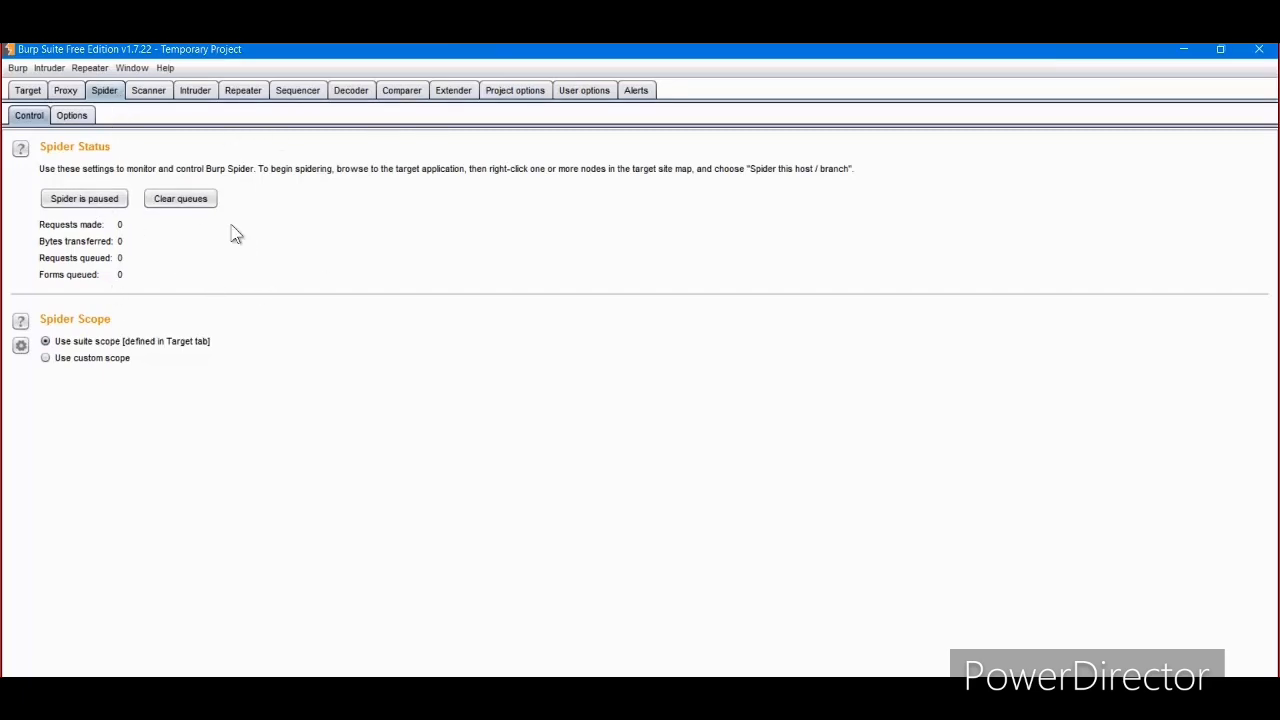
left_click(72, 116)
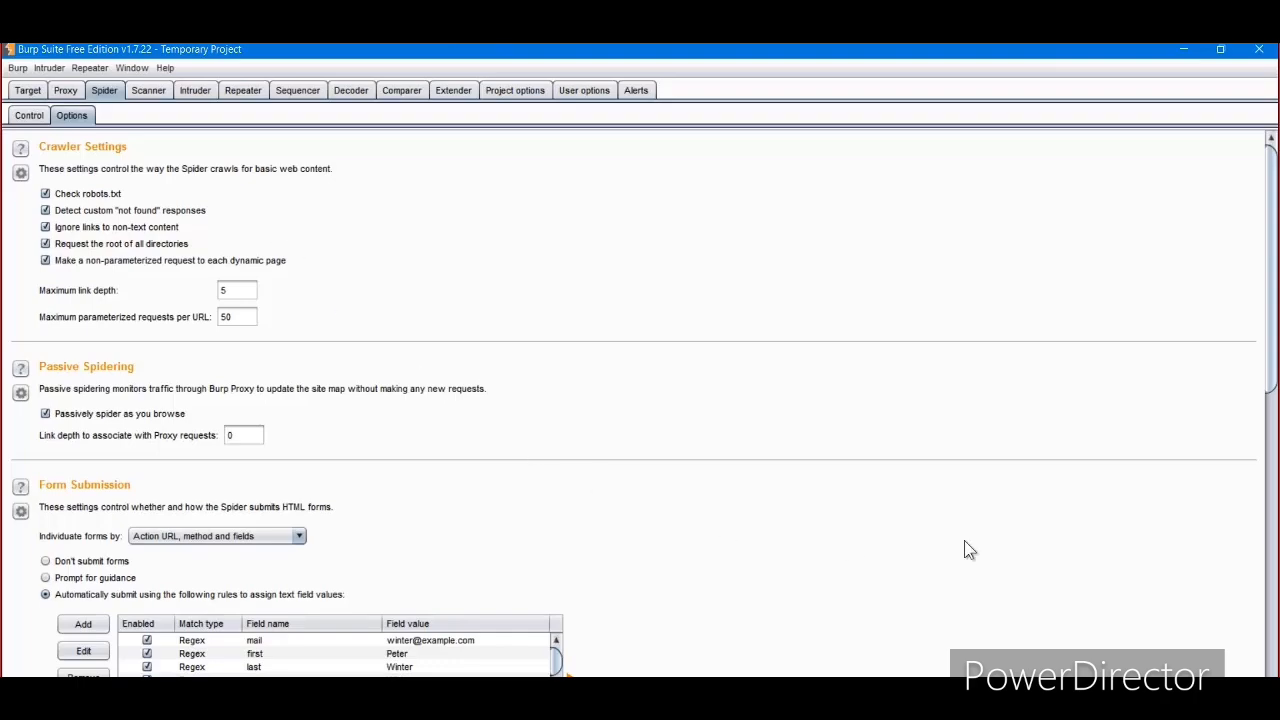
Read the overview of Burp Scanner's features and sample results, checking the target site map in between.
left_click(148, 90)
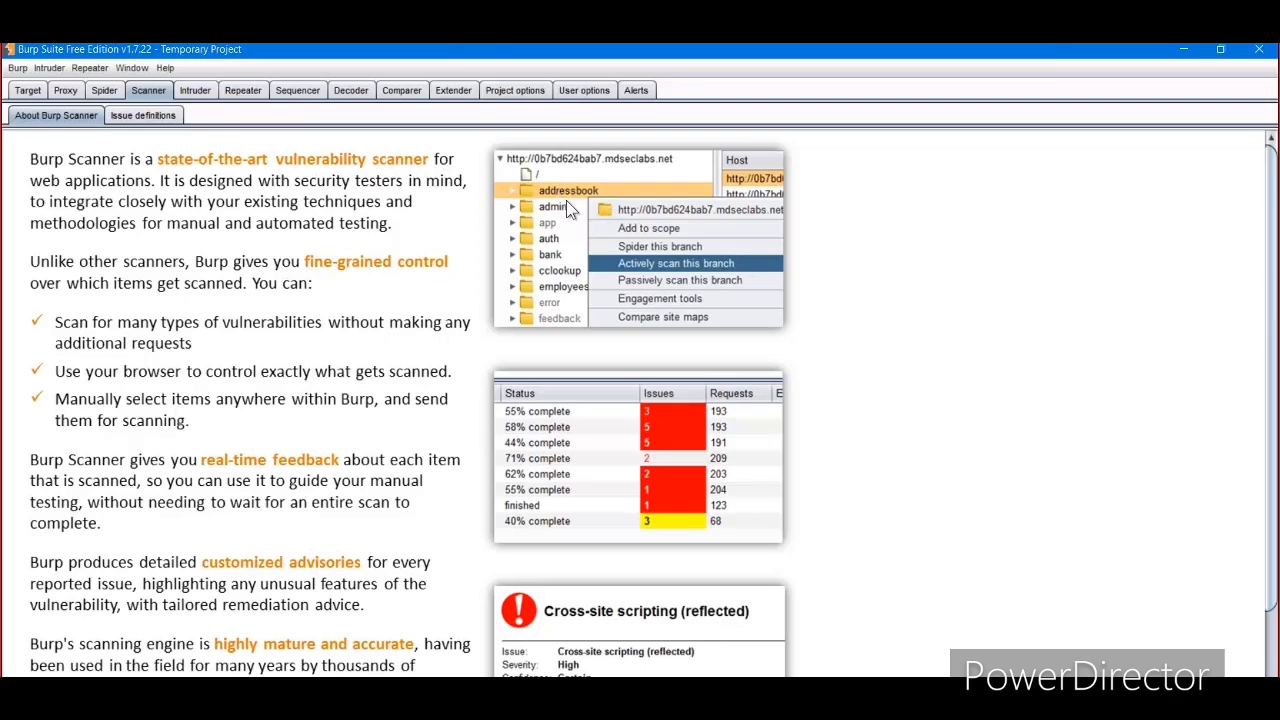
left_click(12, 94)
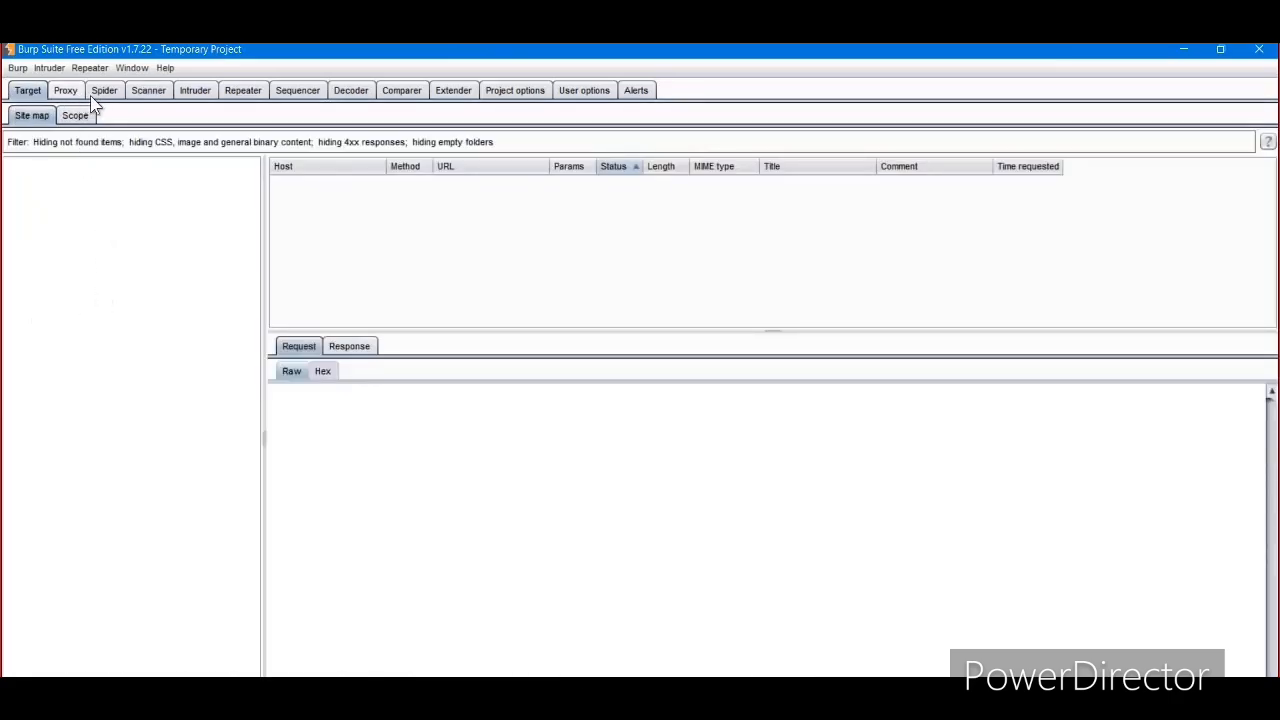
left_click(146, 96)
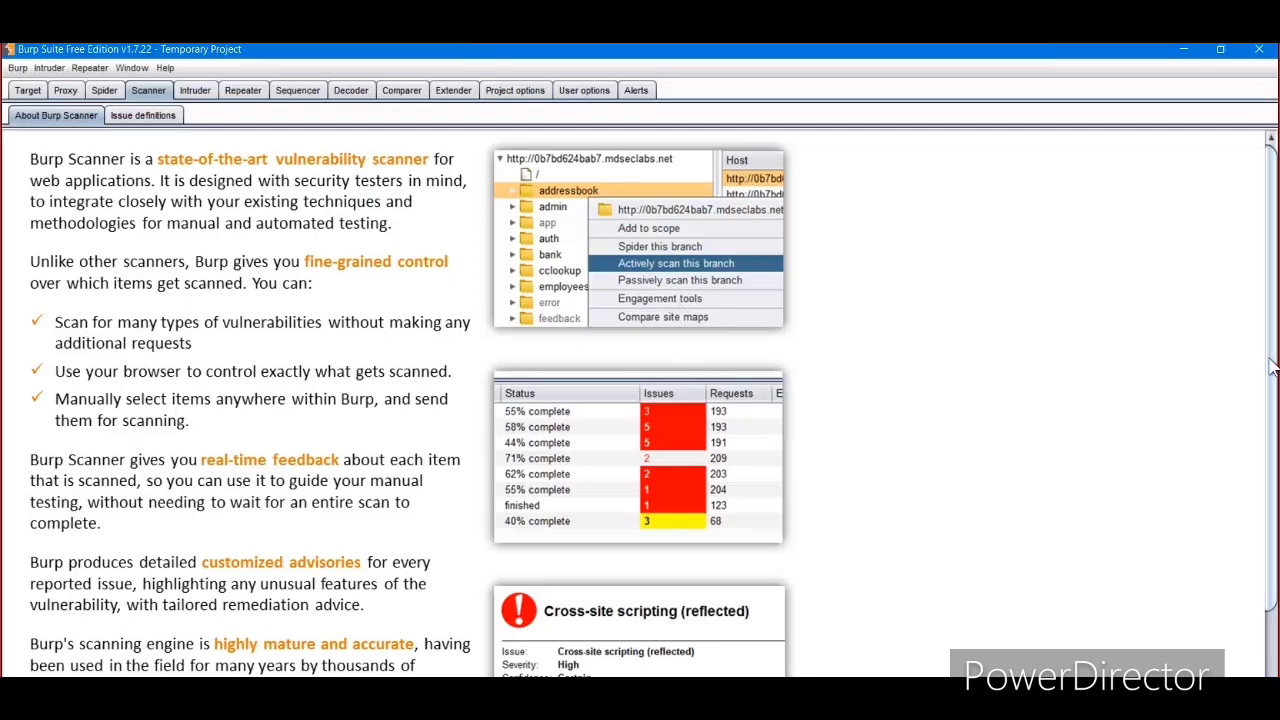
left_click_drag(1272, 370, 1270, 520)
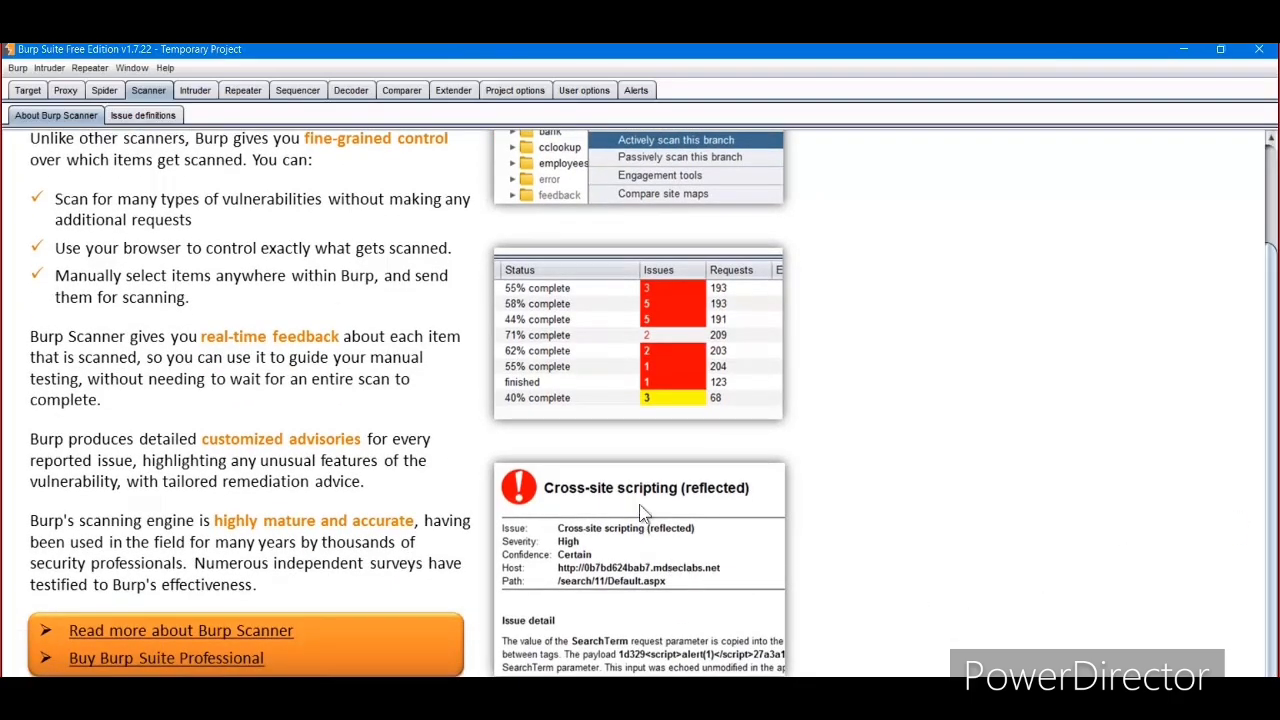
scroll(641, 507, "up", 1)
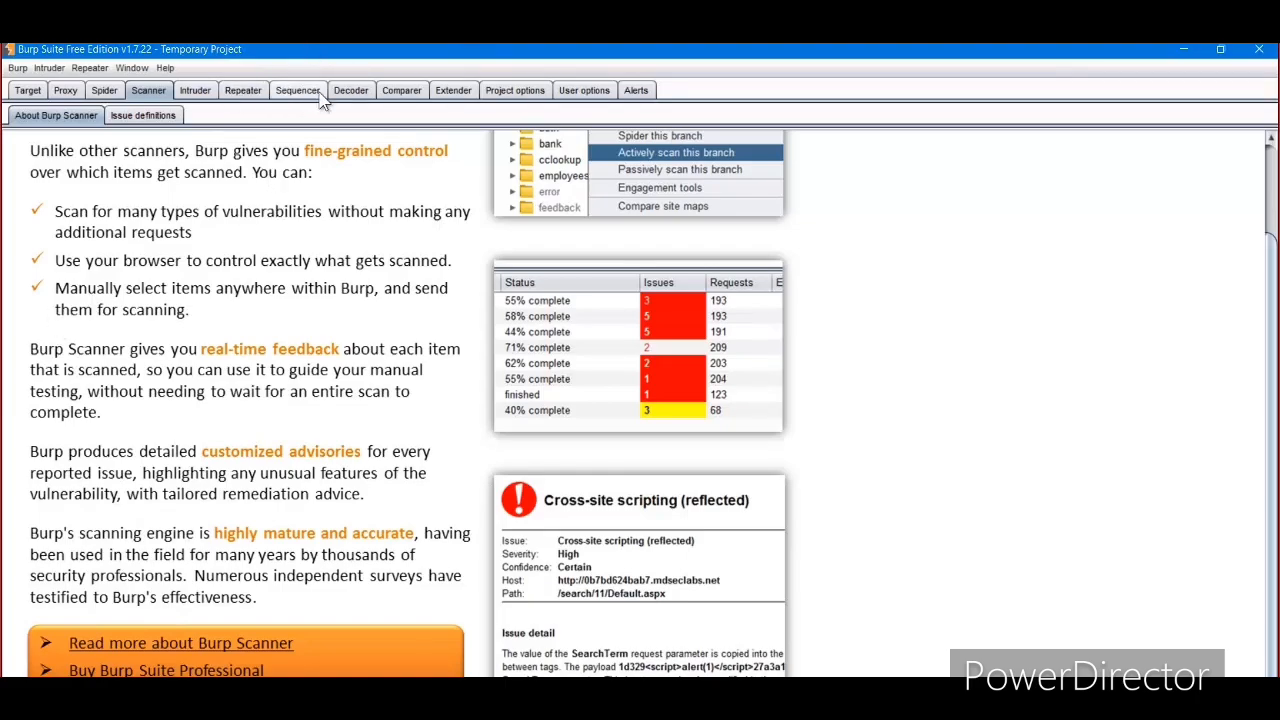
Examine the Intruder's attack target, payload positions, and payload set, options and processing settings.
left_click(212, 93)
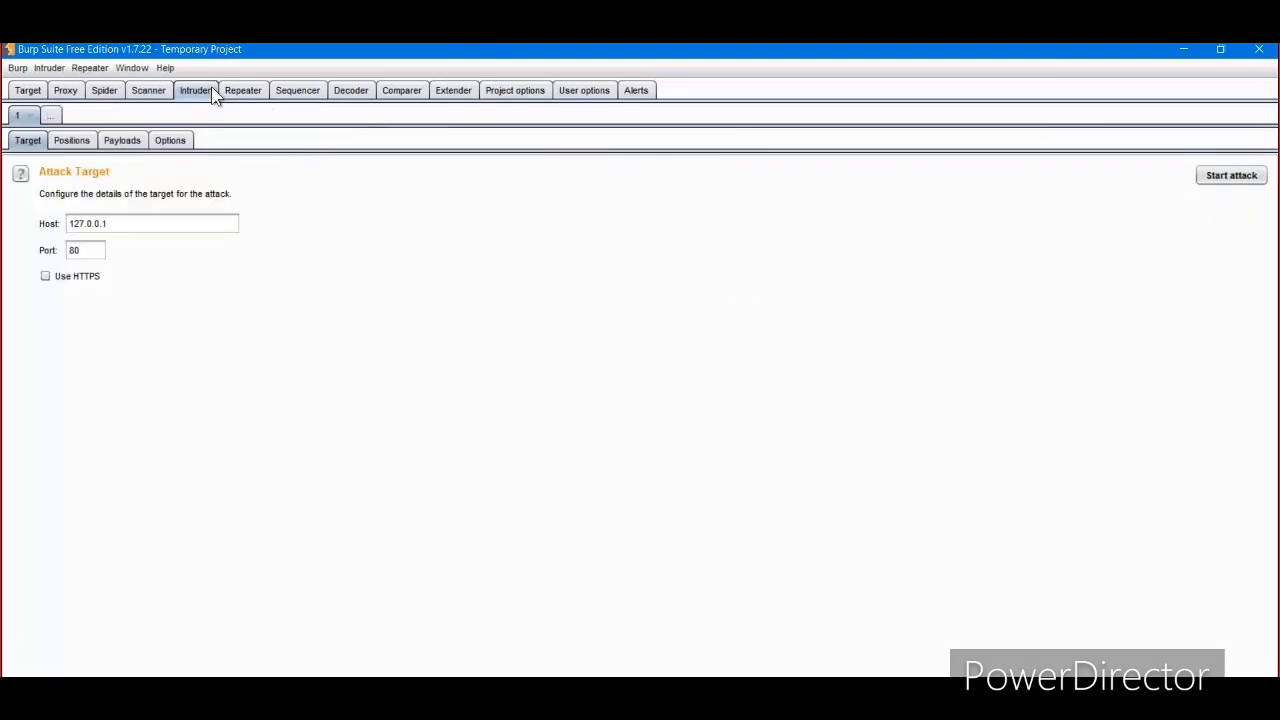
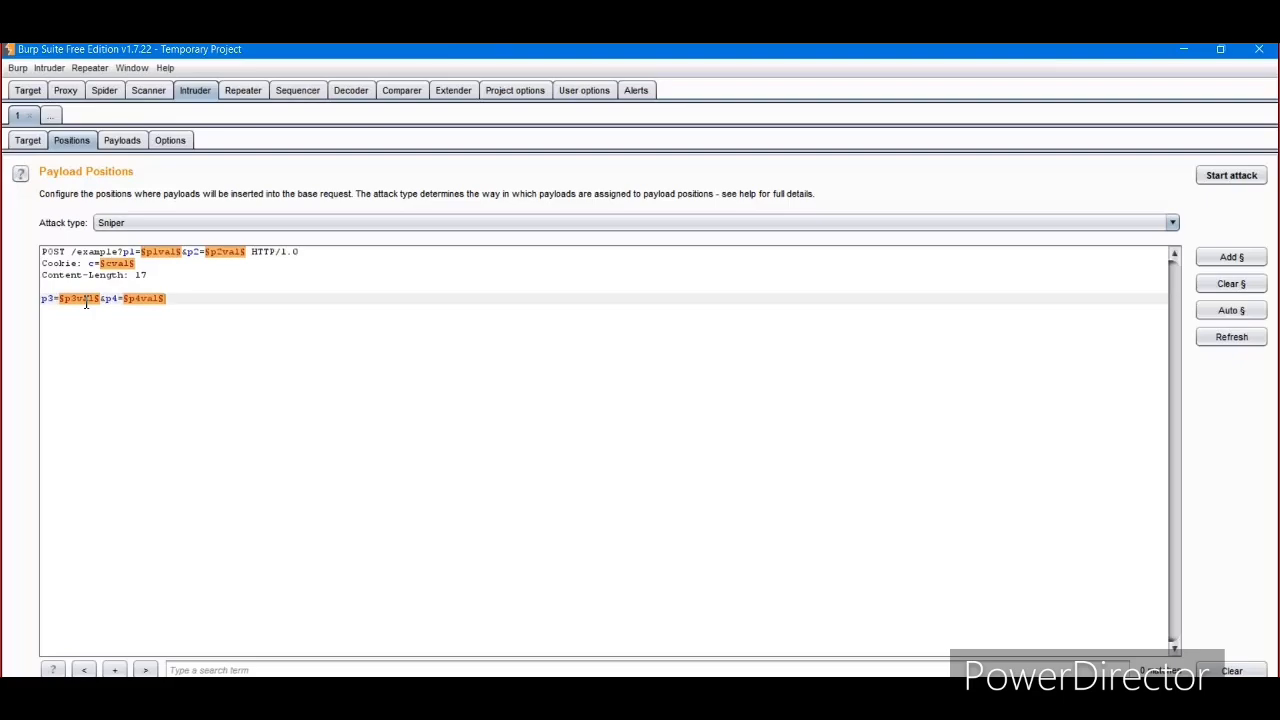
left_click(121, 141)
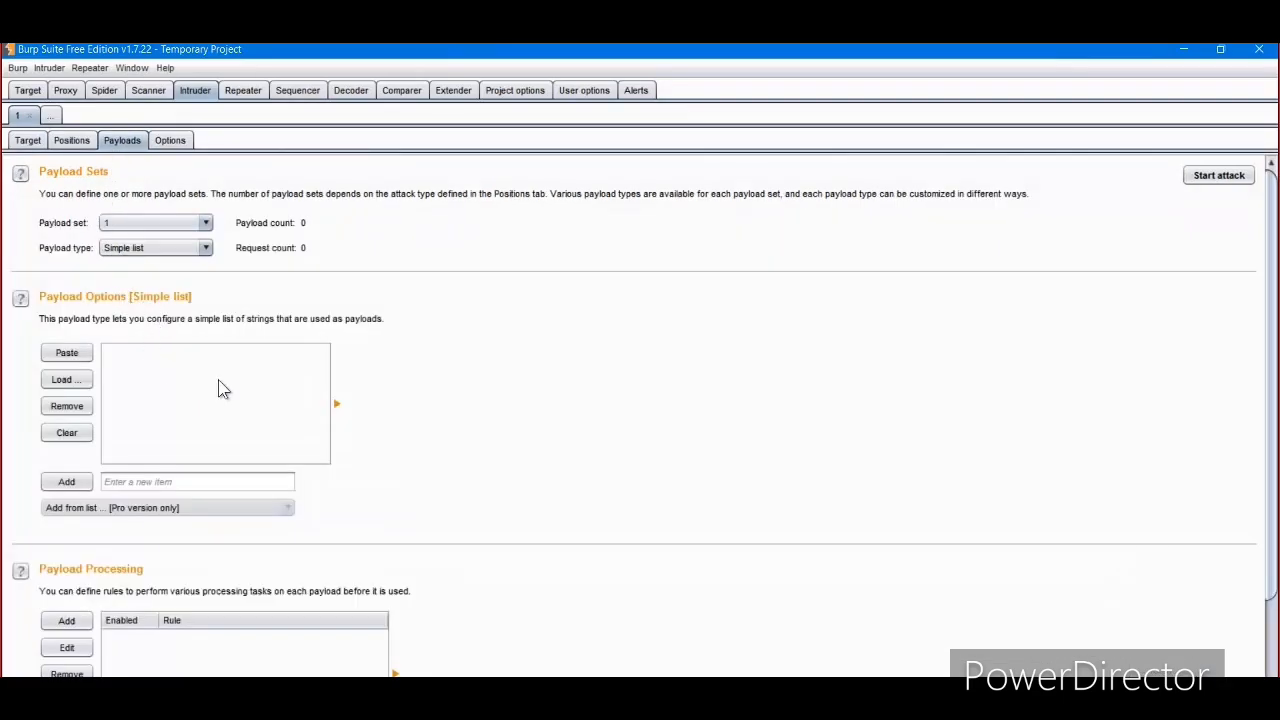
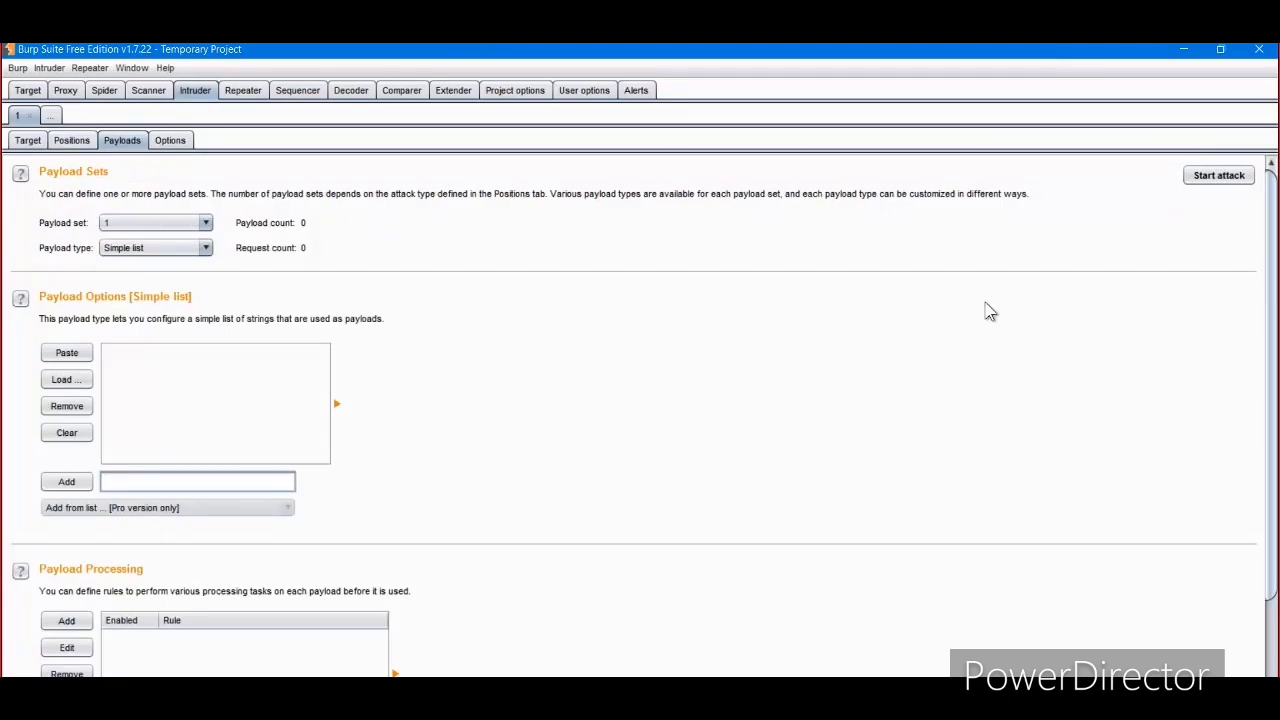
scroll(1268, 302, "down", 3)
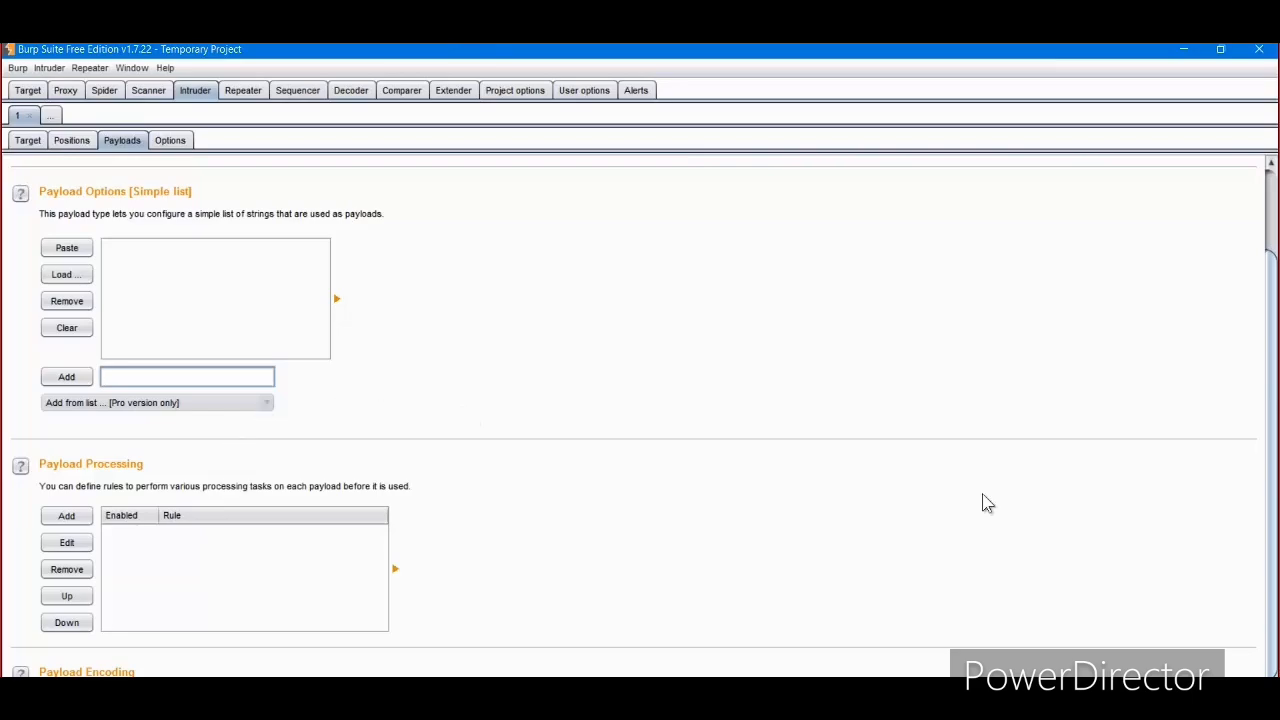
left_click_drag(1271, 323, 1270, 264)
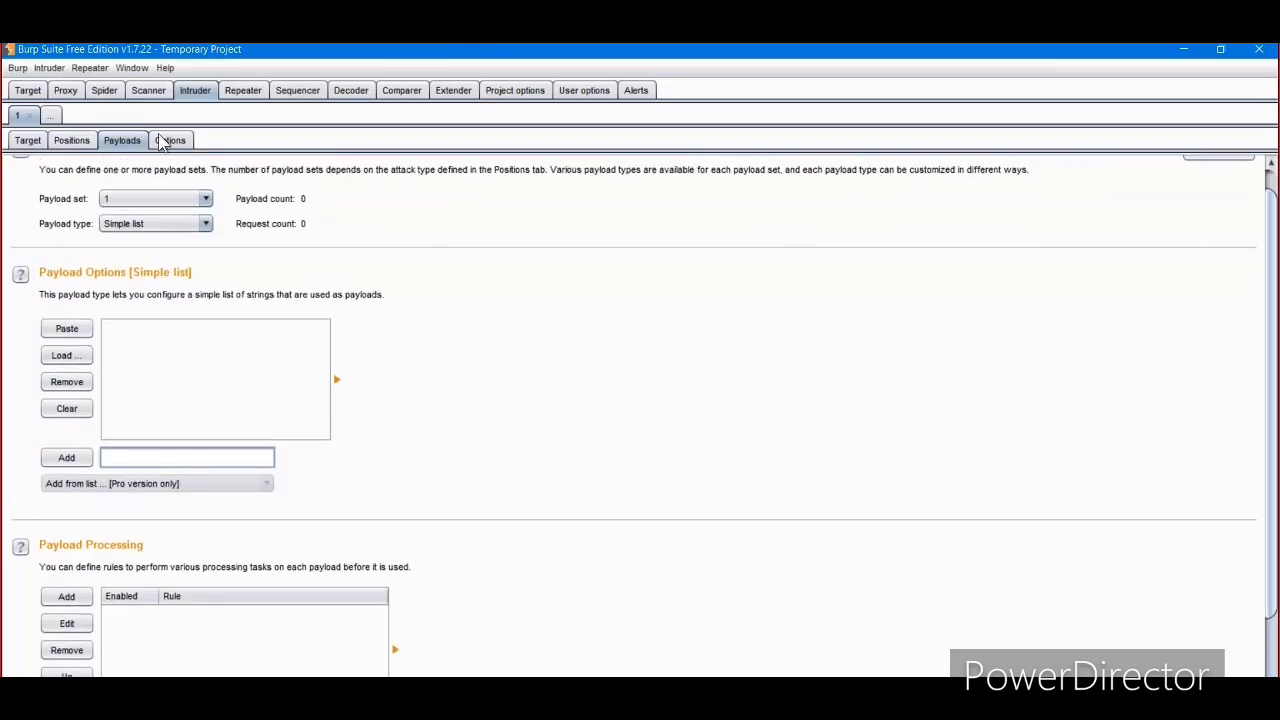
Inspect the attack types offered for the Intruder's payload positions and compare them with the payload settings.
left_click(72, 140)
left_click(195, 226)
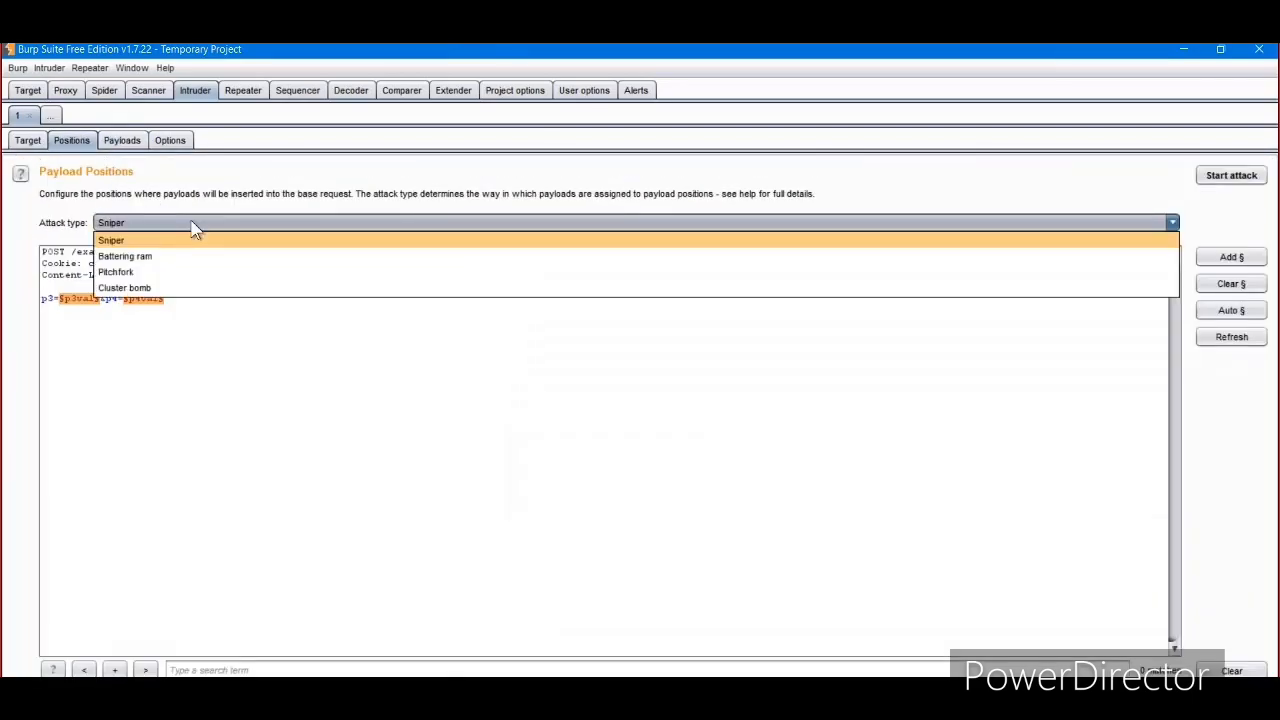
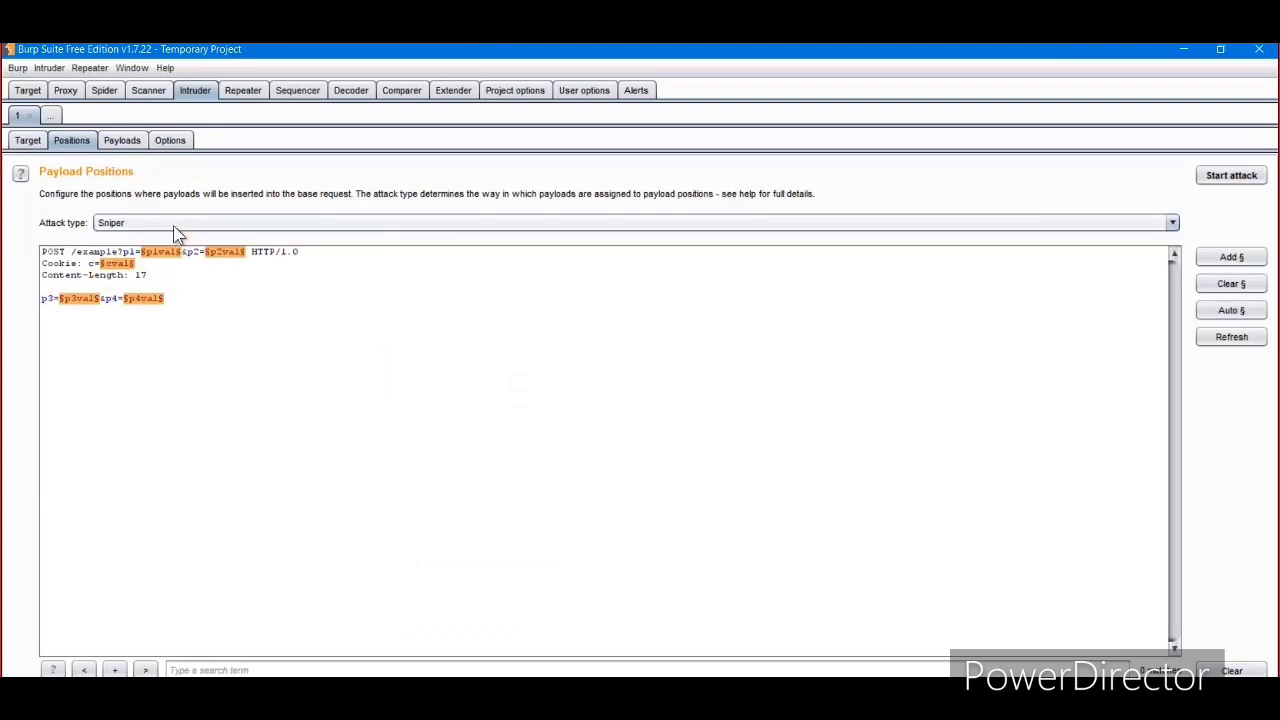
left_click(124, 143)
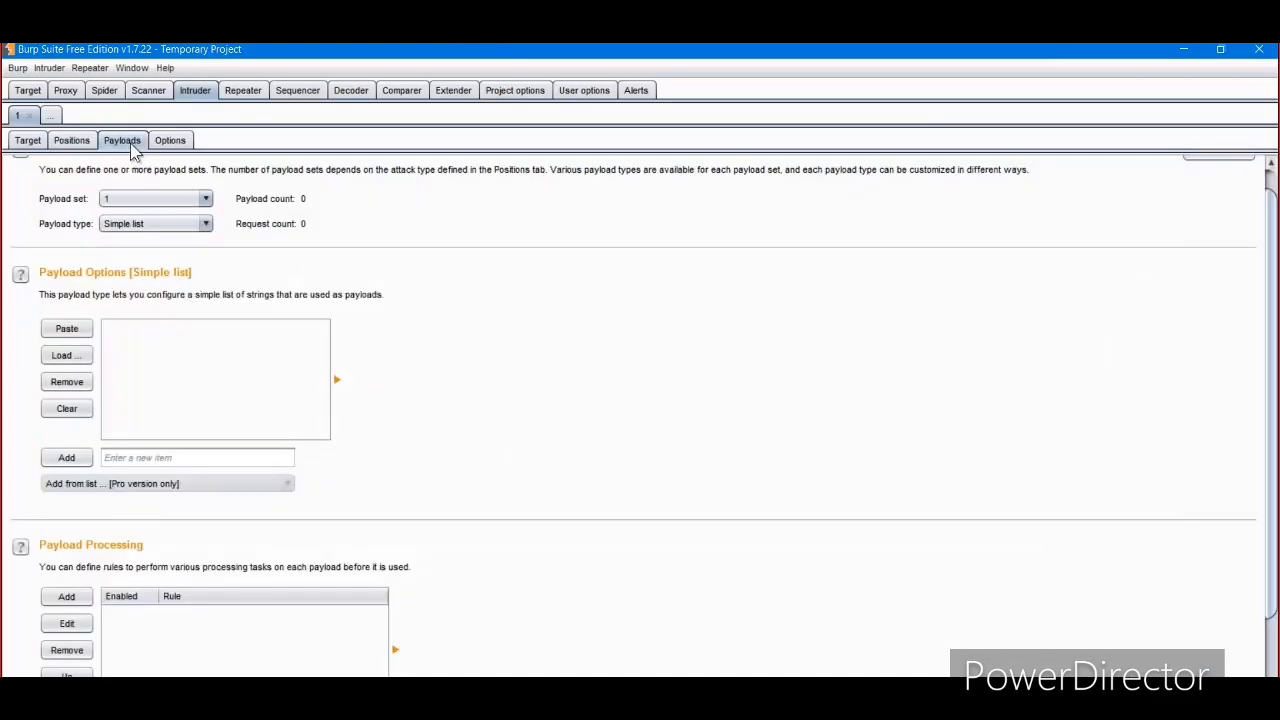
left_click(87, 137)
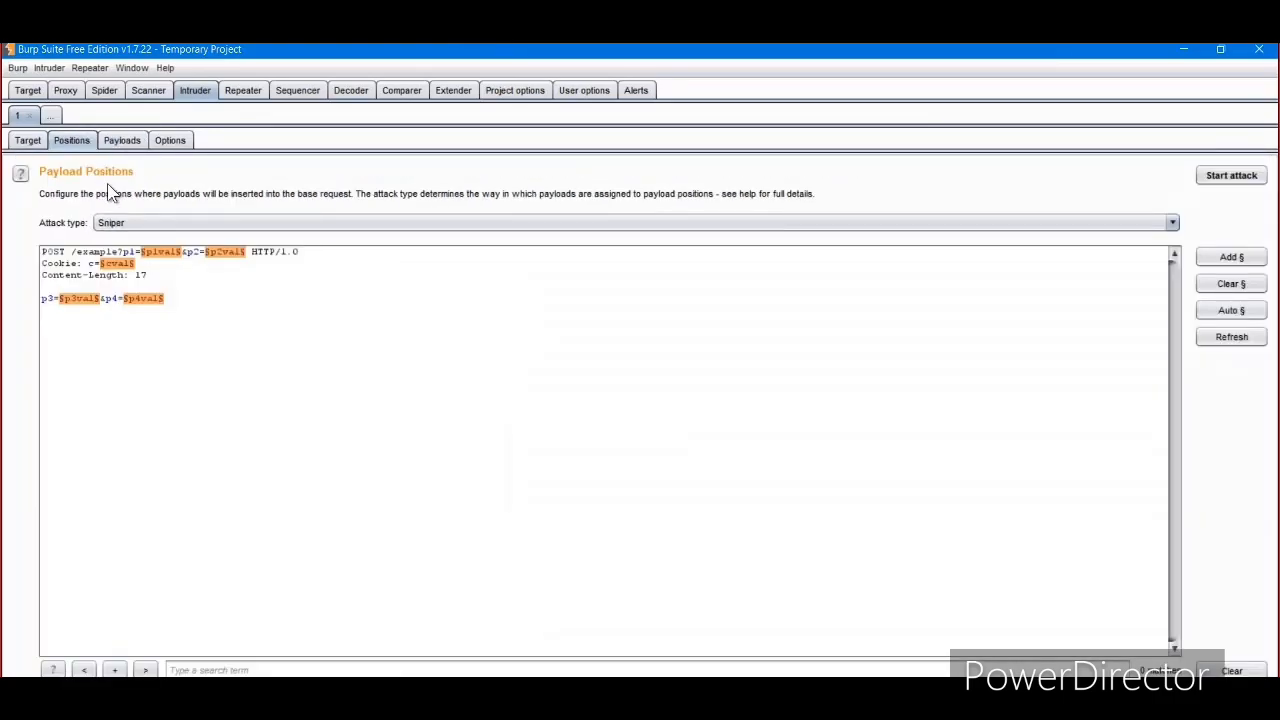
Set the Intruder's attack type to Cluster bomb and switch its payload settings to payload set 2.
left_click(136, 222)
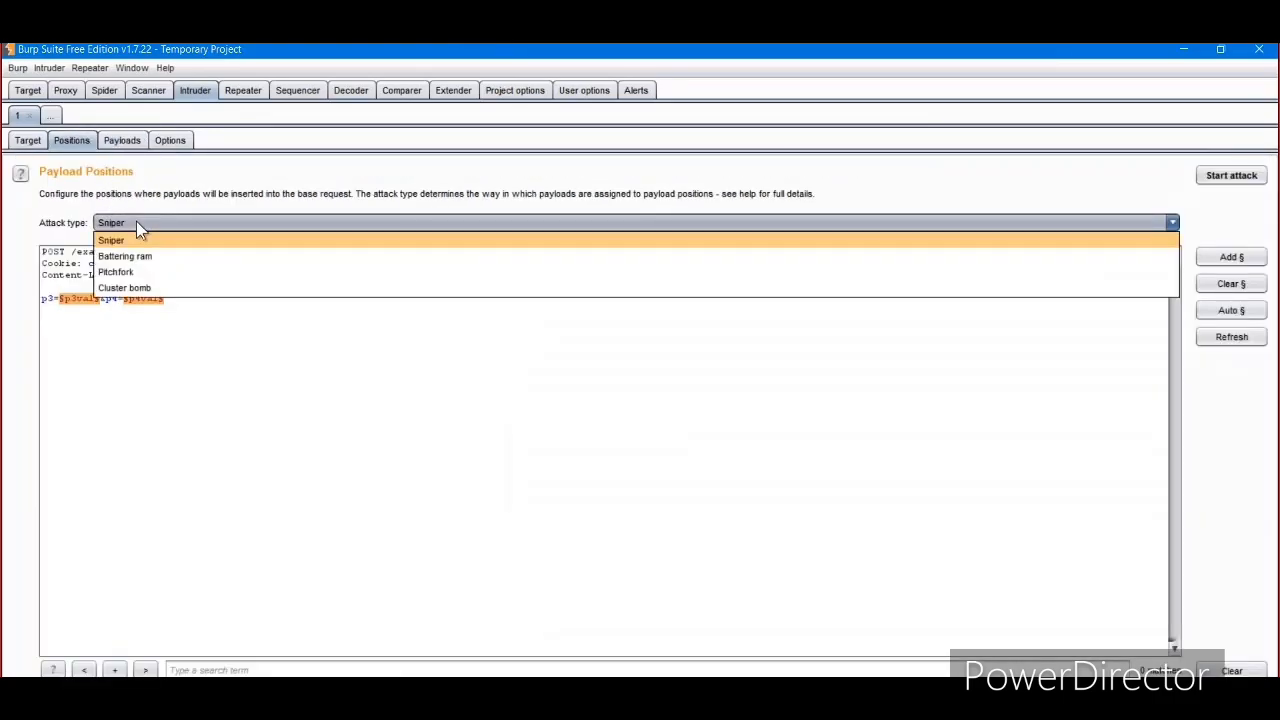
left_click(147, 287)
left_click(124, 141)
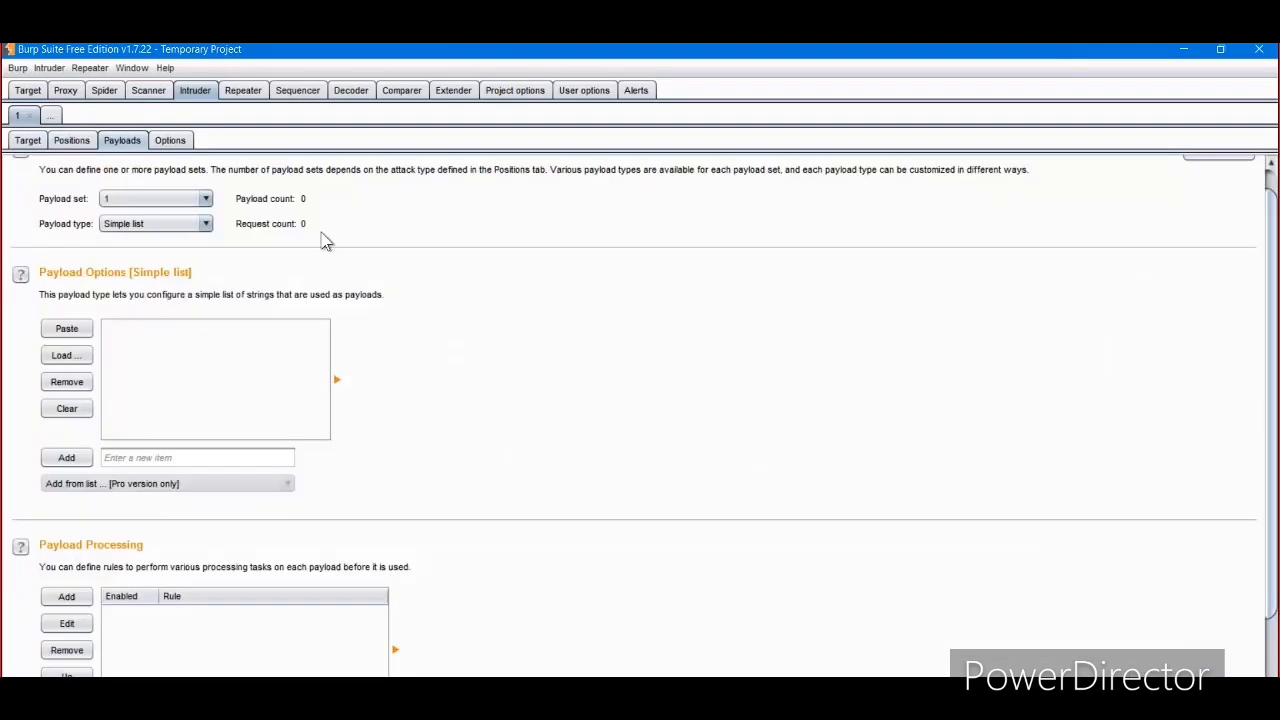
left_click_drag(1268, 396, 1265, 328)
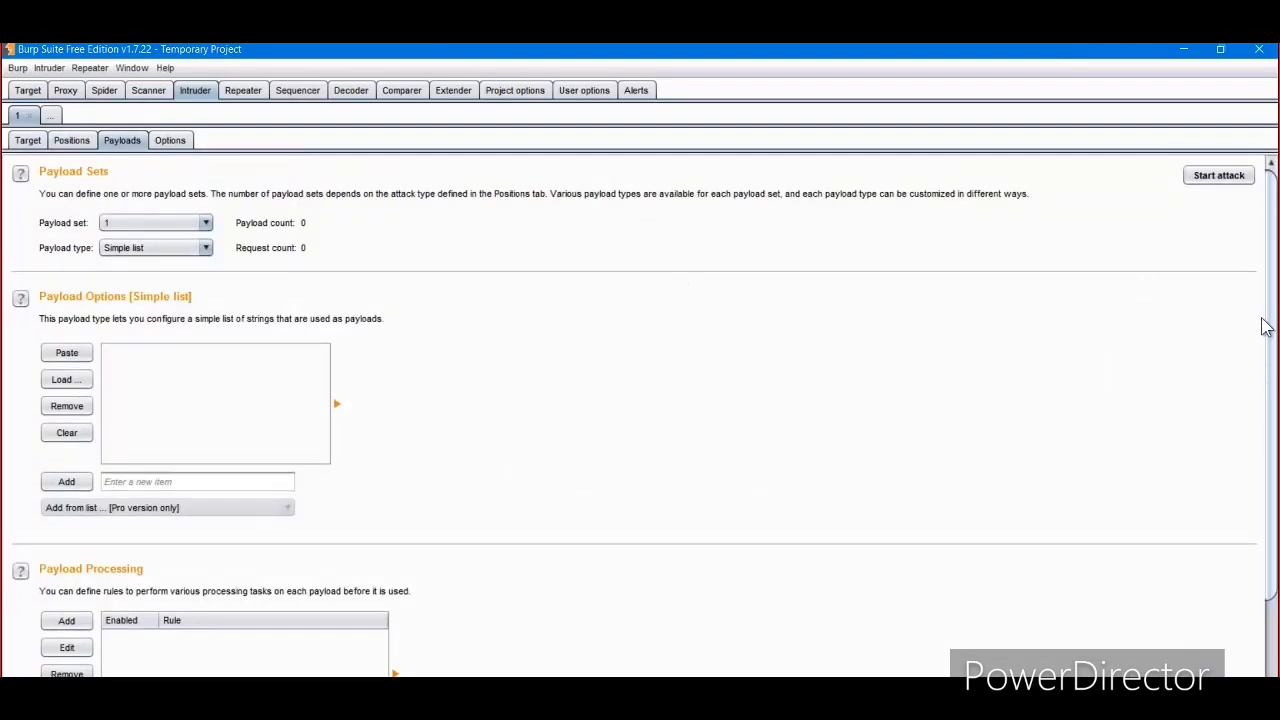
left_click(192, 222)
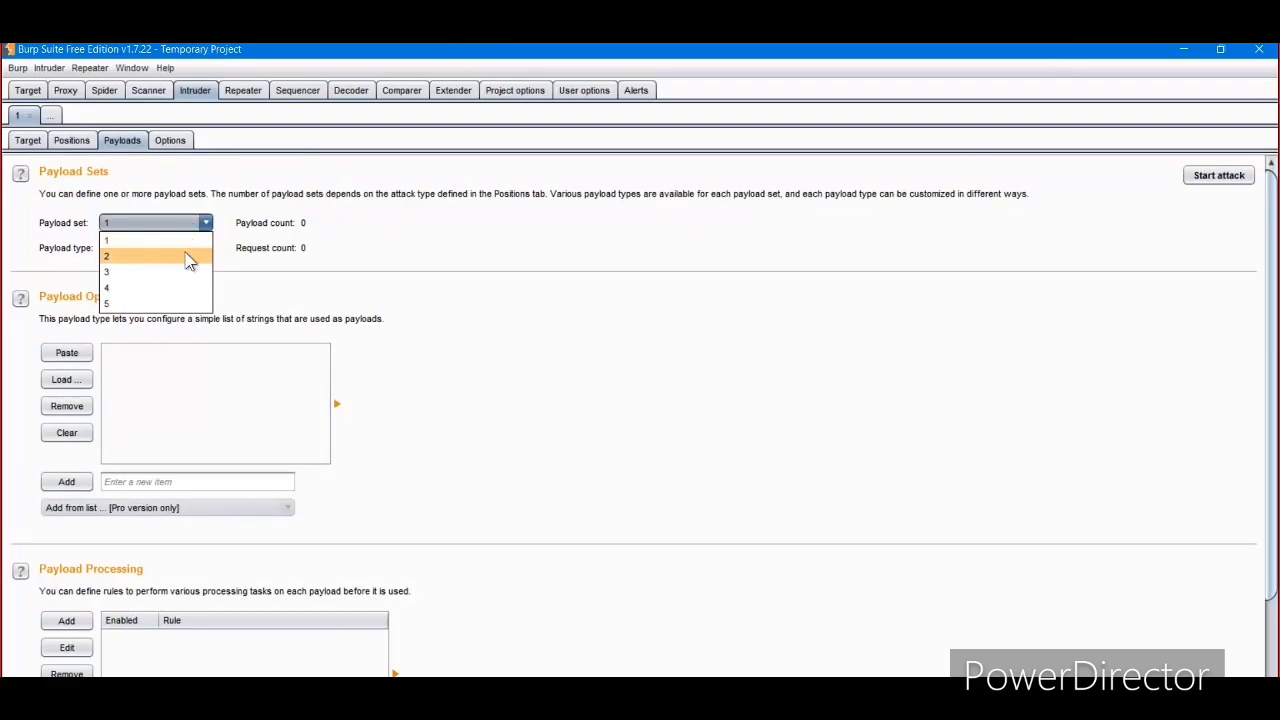
left_click(190, 258)
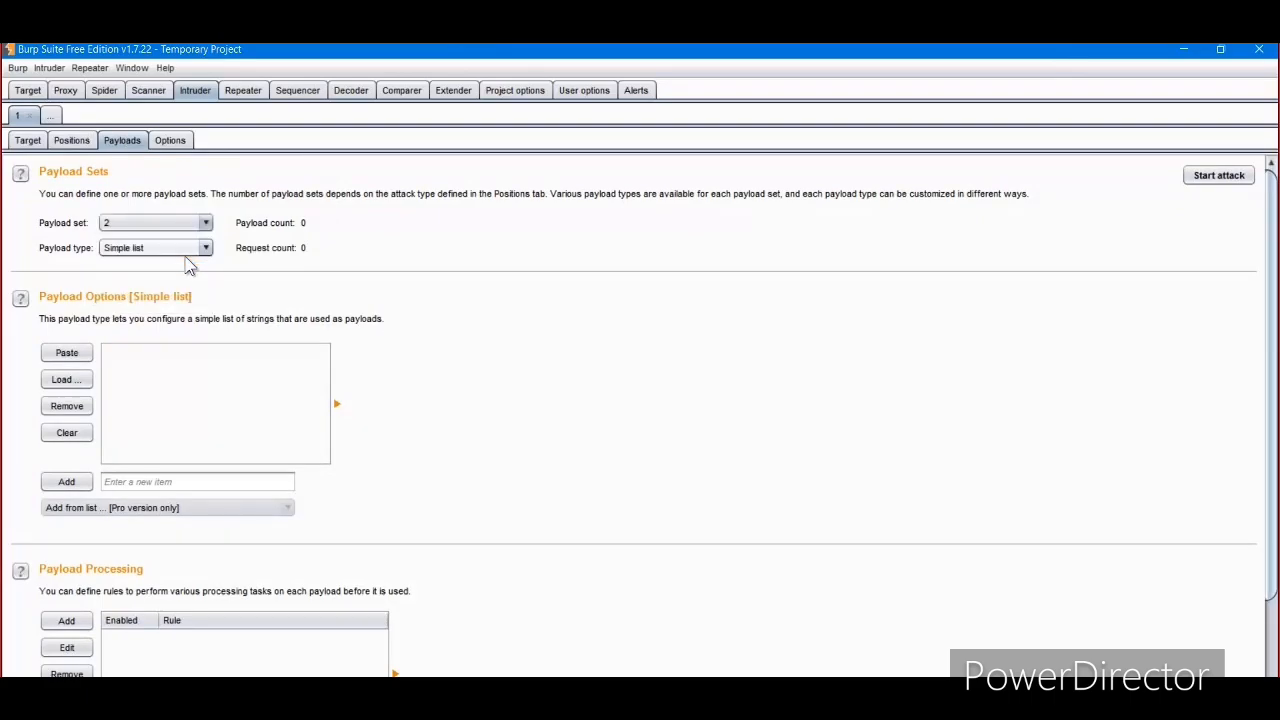
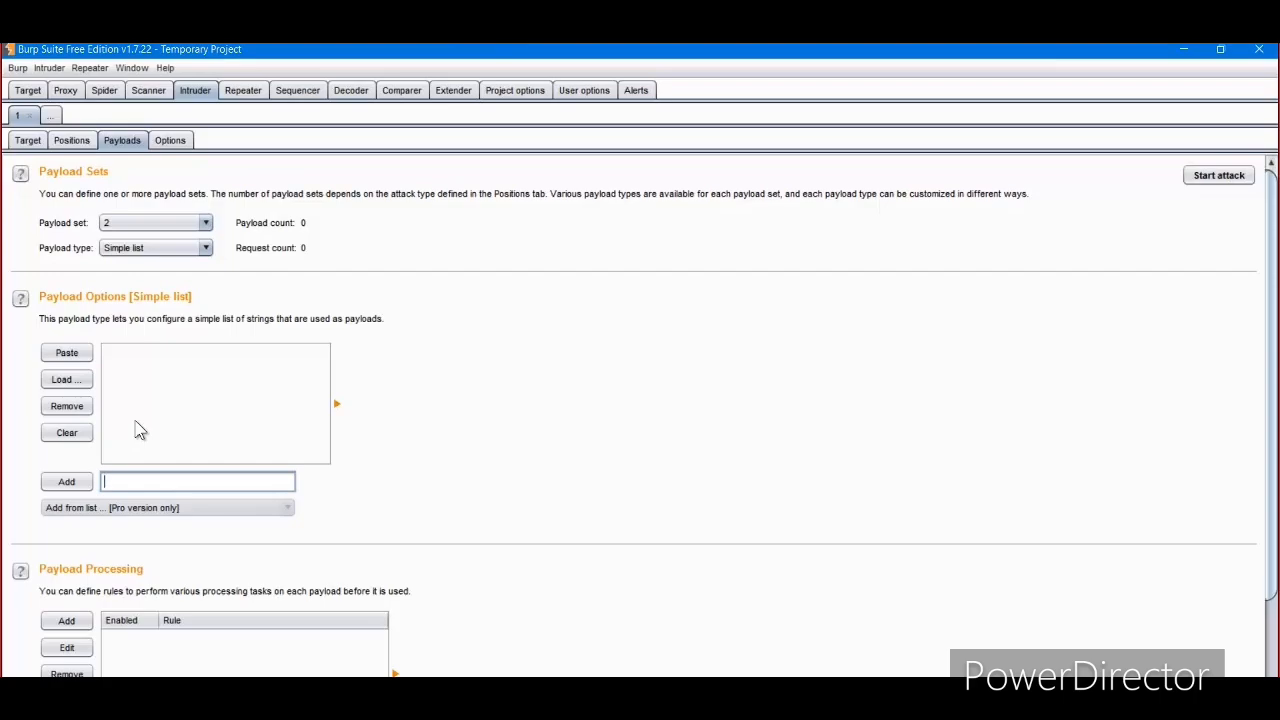
Add "admin" twice to the simple list of payload set 2 and once to that of payload set 3.
left_click(28, 140)
left_click(74, 143)
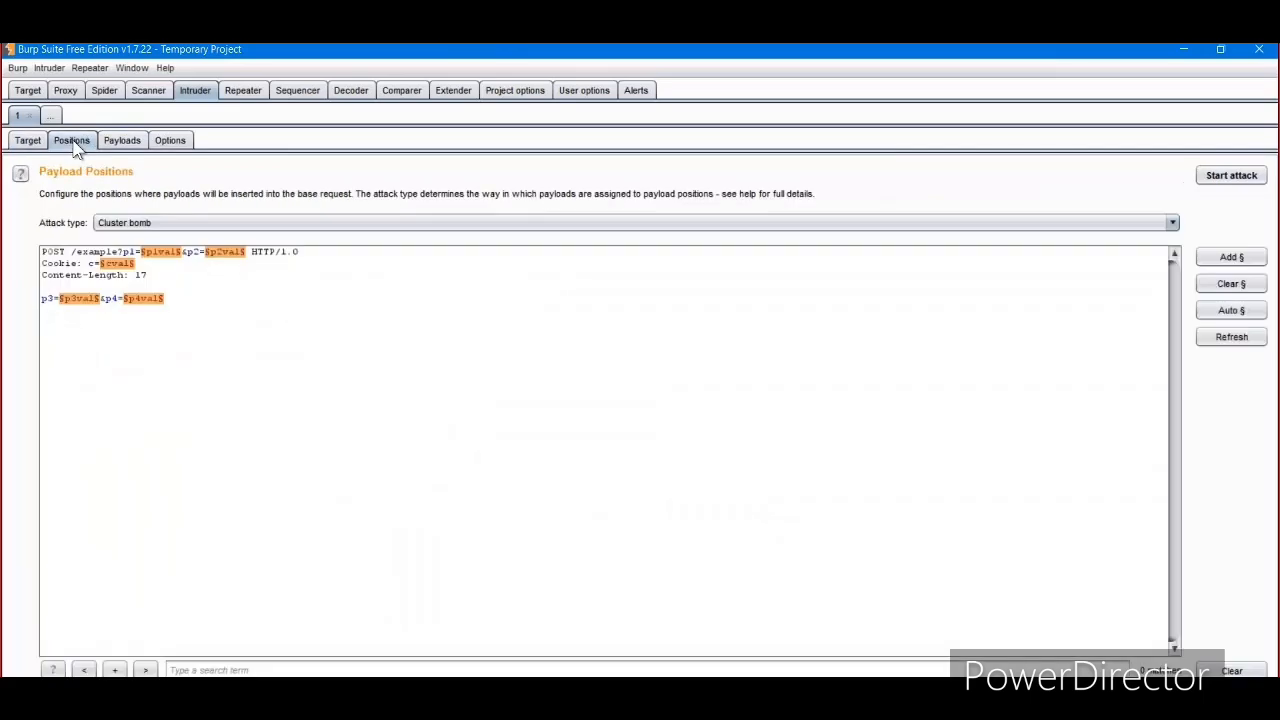
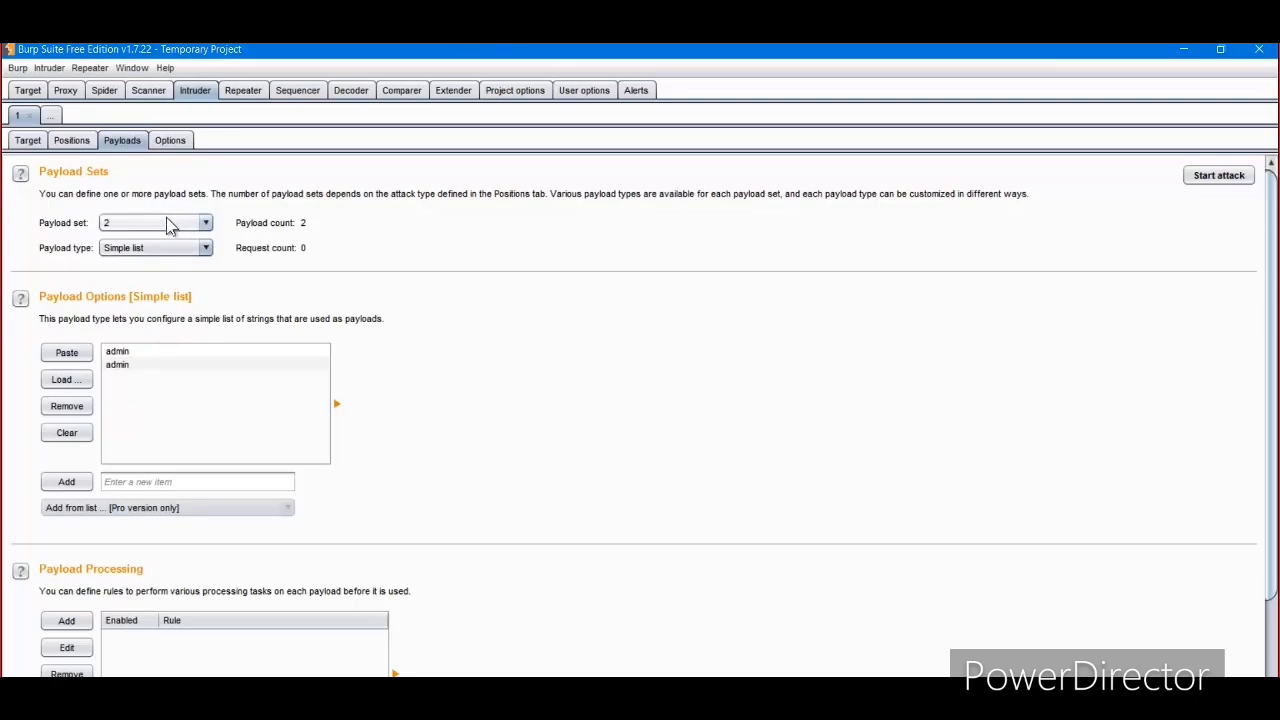
left_click(168, 225)
left_click(162, 277)
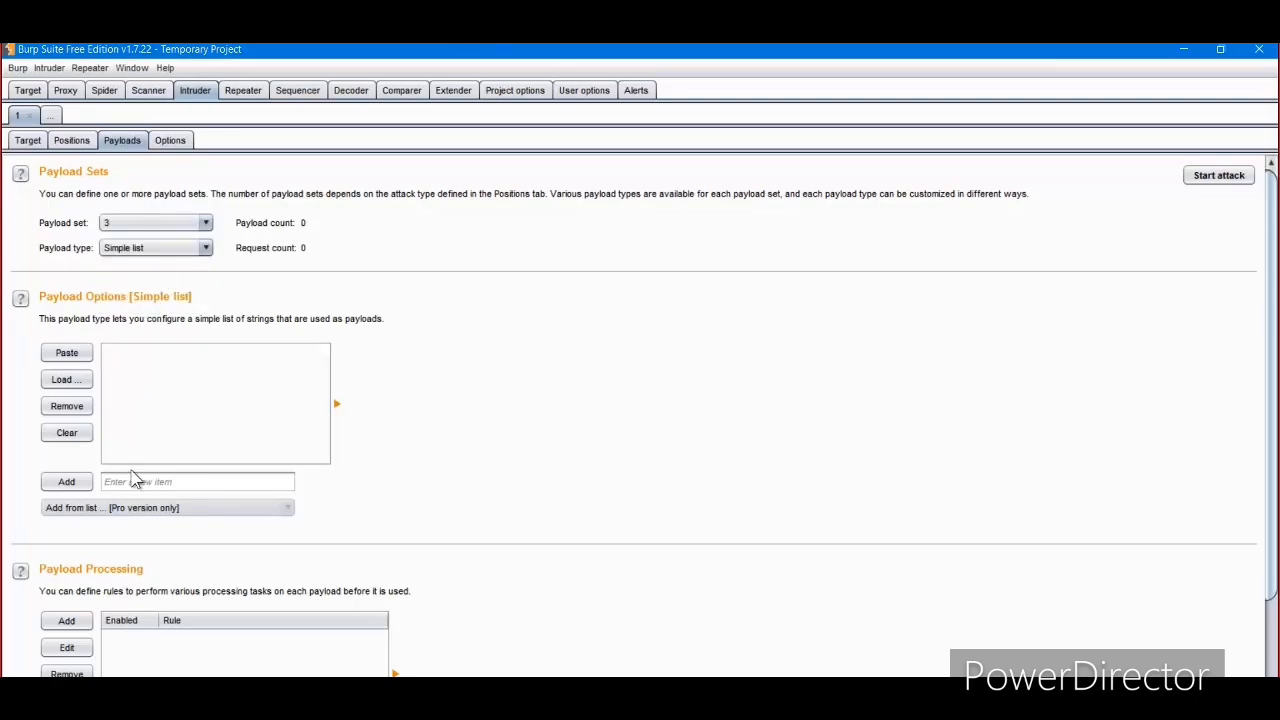
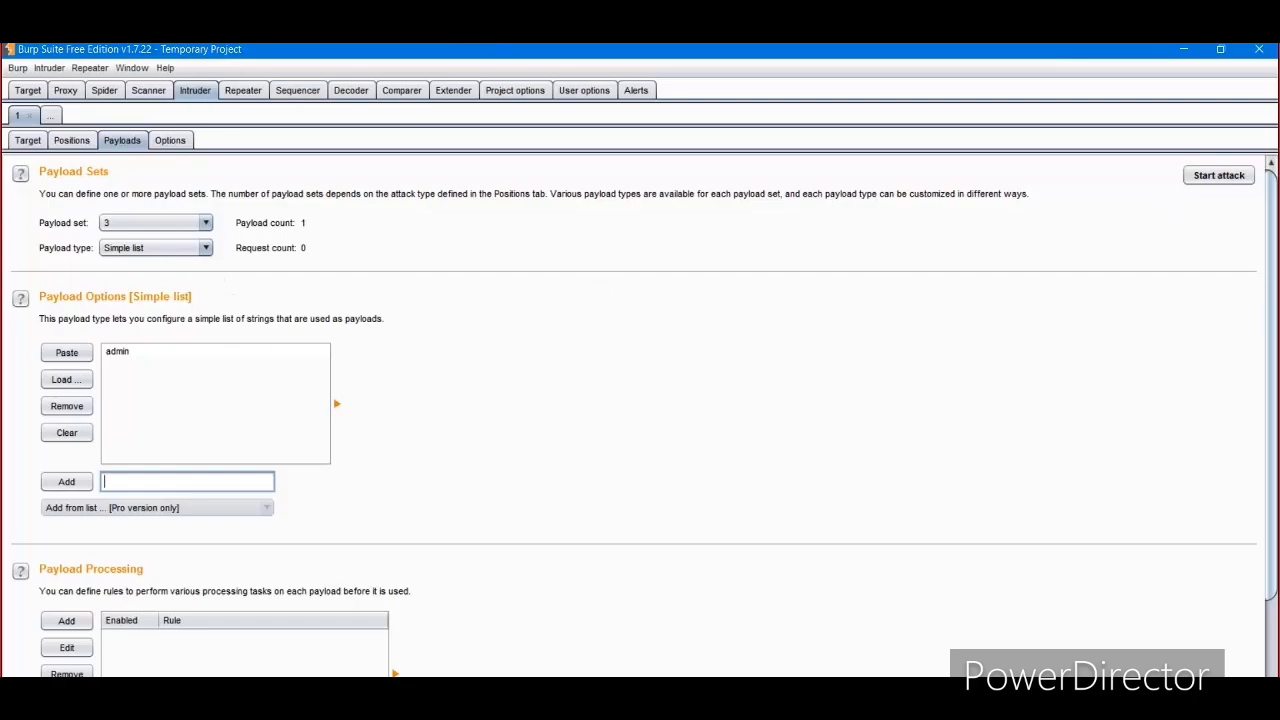
scroll(640, 400, "down", 3)
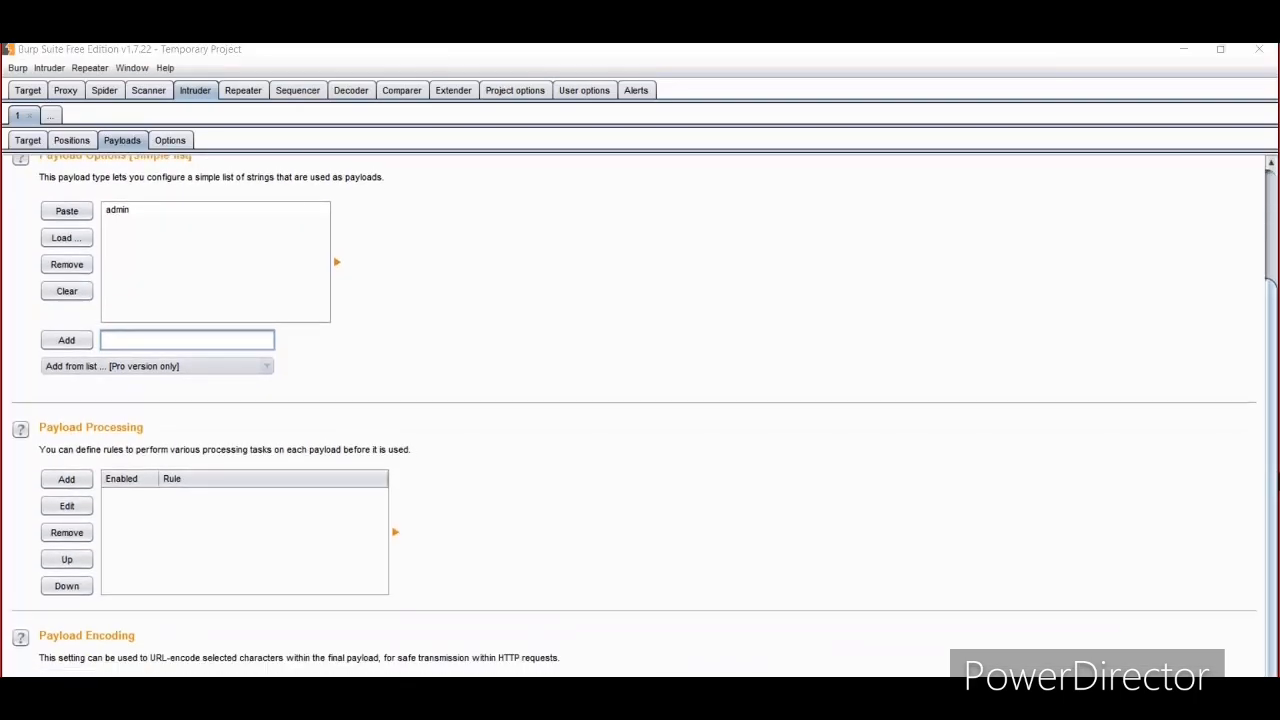
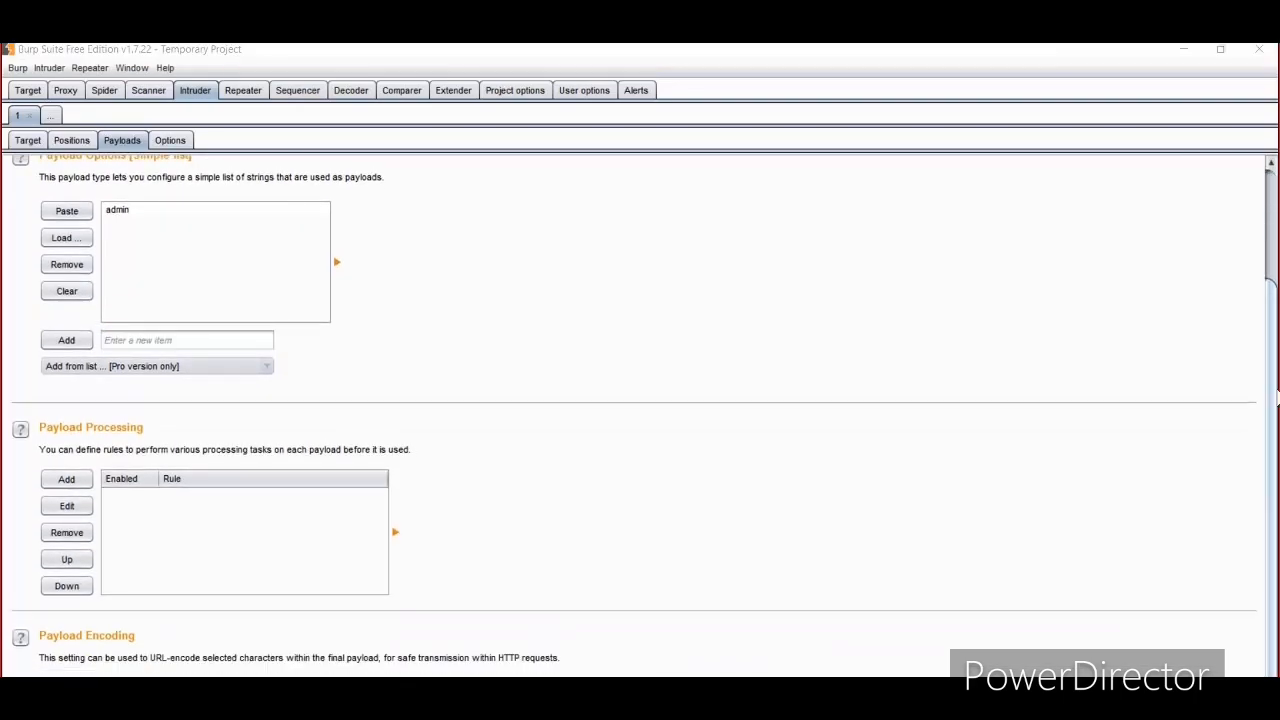
scroll(1270, 398, "up", 3)
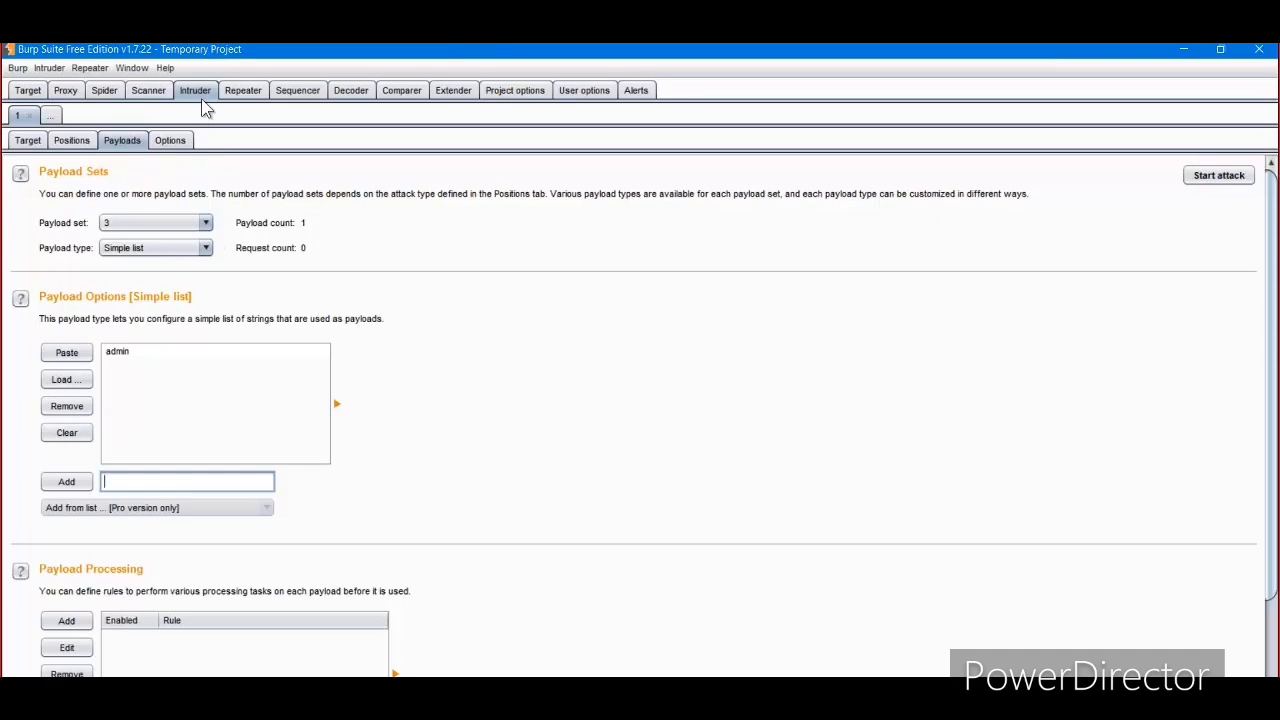
Review the Repeater's request and response areas, the proxy's Intercept page, and the Sequencer's live capture settings.
left_click(245, 92)
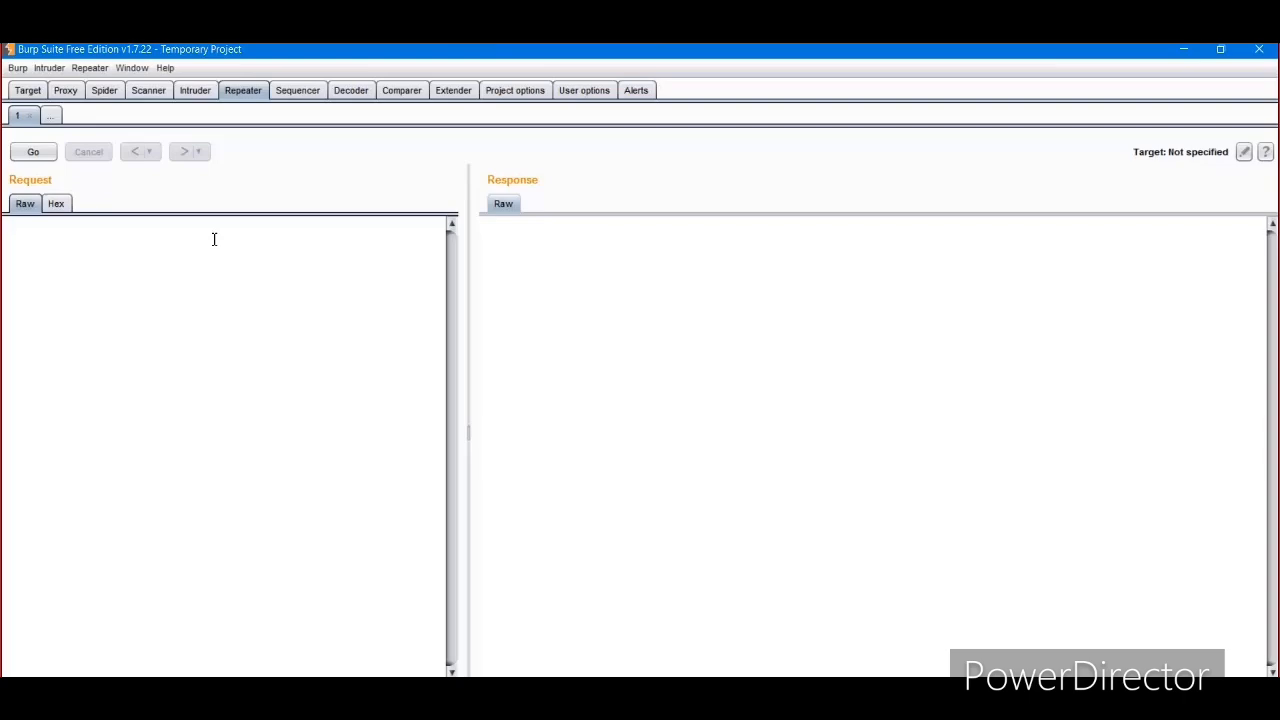
left_click(66, 90)
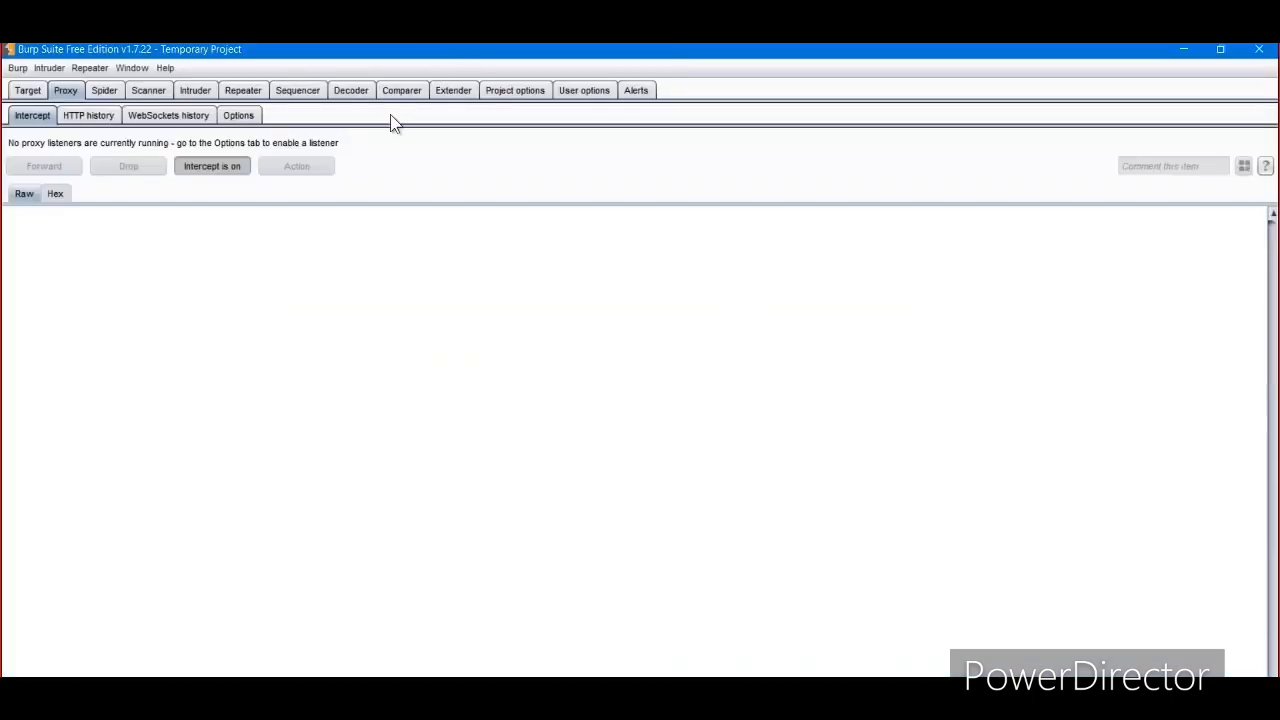
left_click(247, 90)
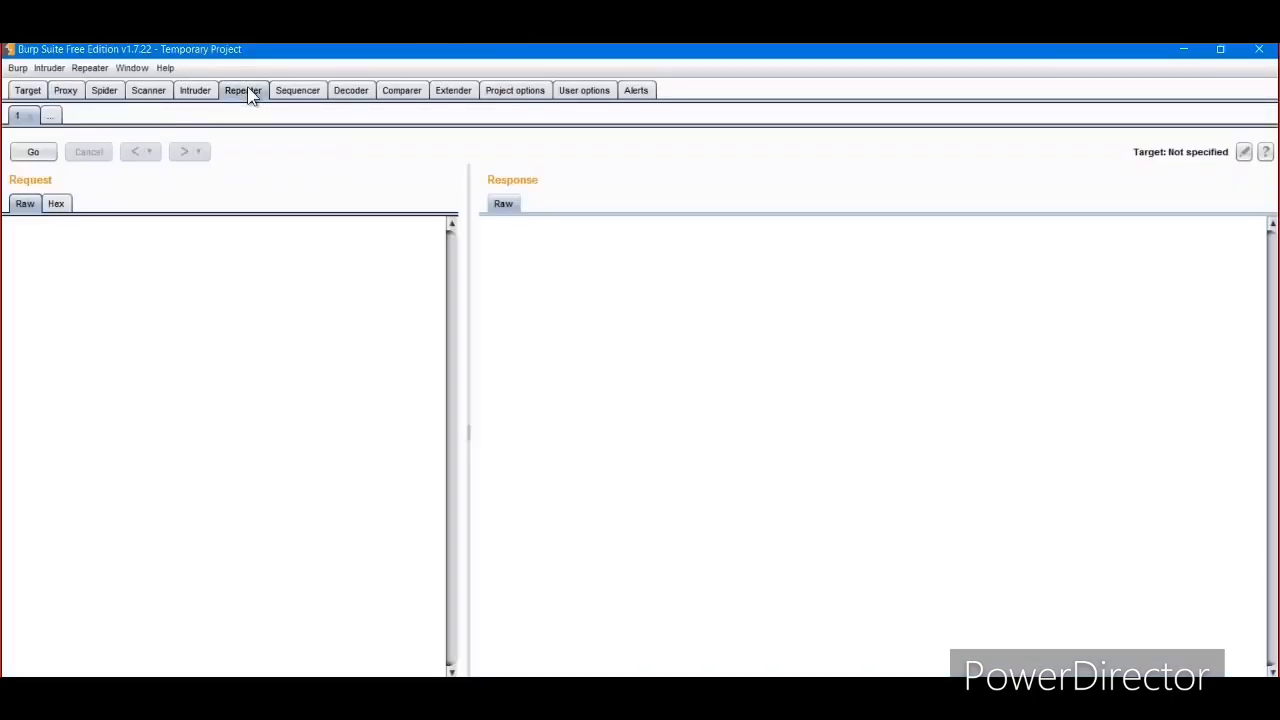
left_click(201, 287)
left_click(300, 91)
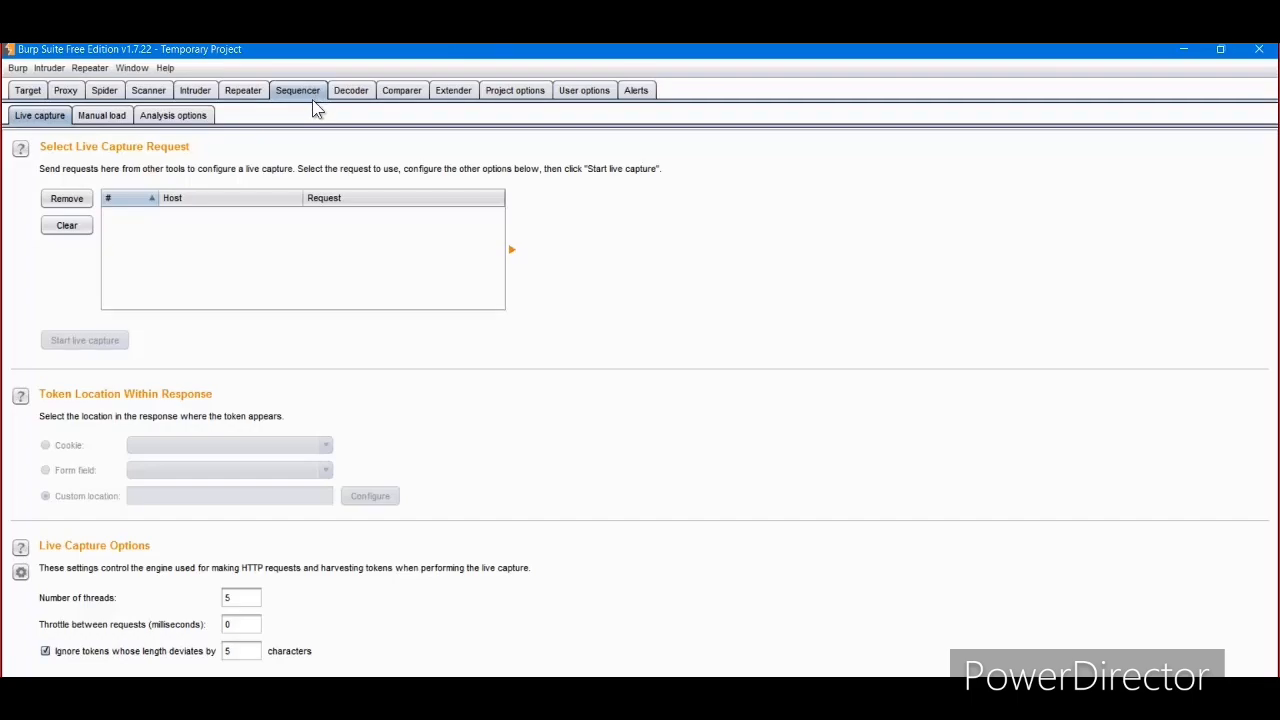
Enter a first name as sample text in the Decoder and encode it as HTML.
left_click(360, 90)
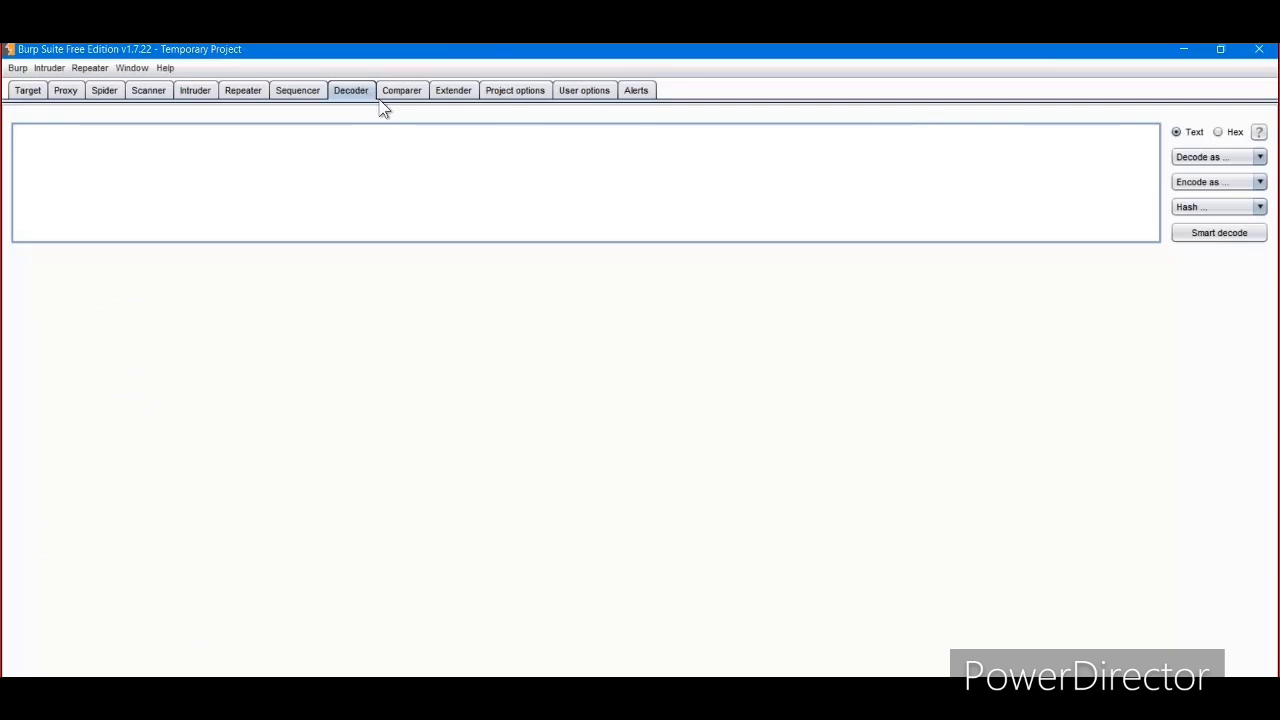
left_click(469, 175)
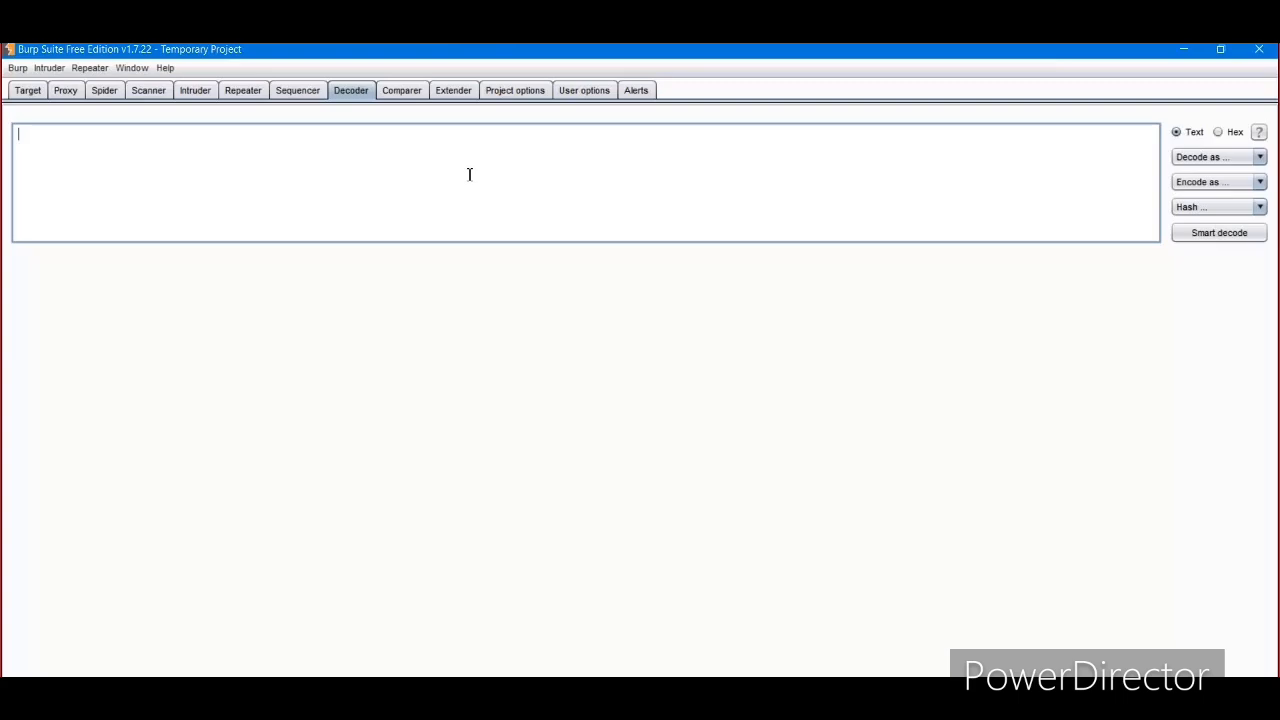
type("dinesh")
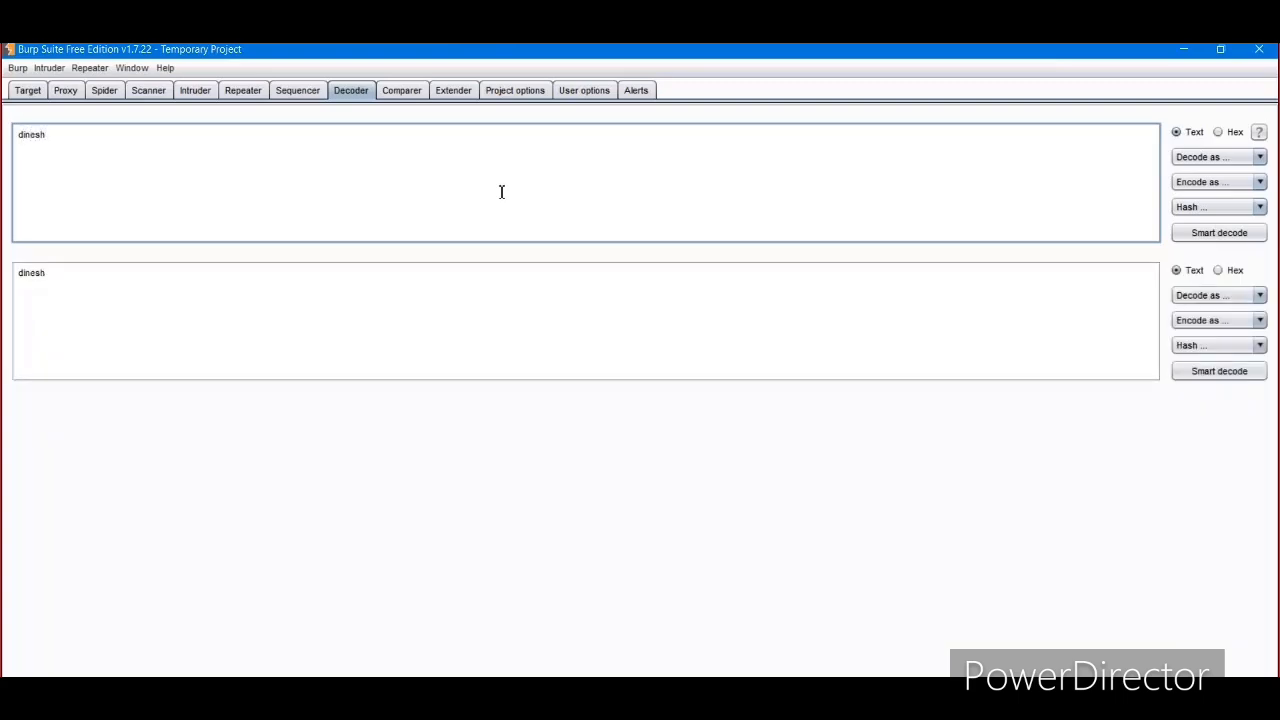
left_click(1227, 186)
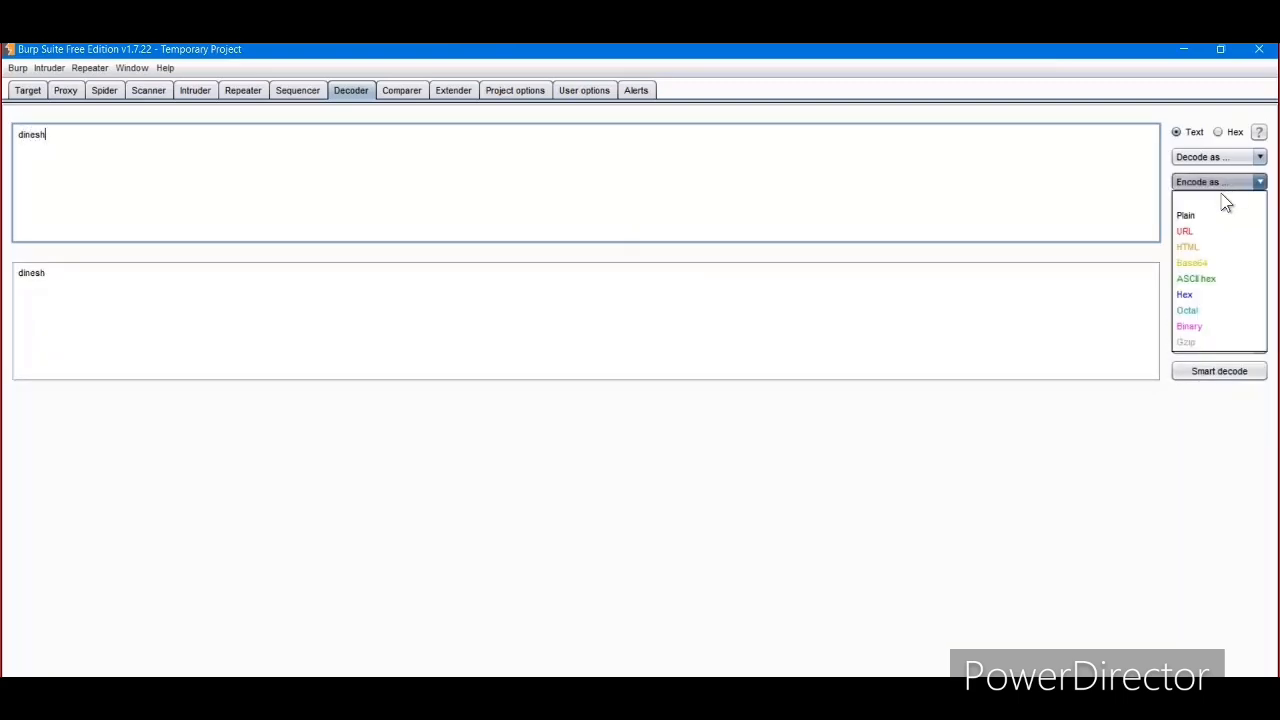
left_click(1194, 248)
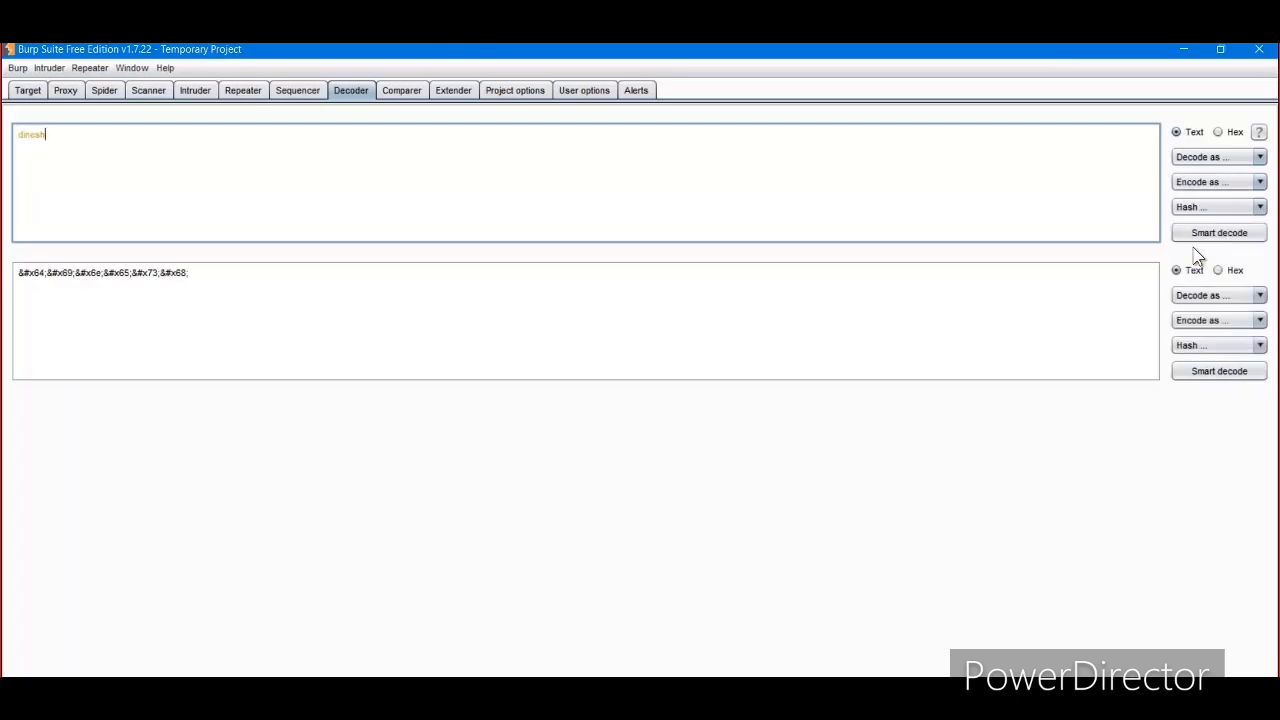
left_click_drag(197, 274, 18, 274)
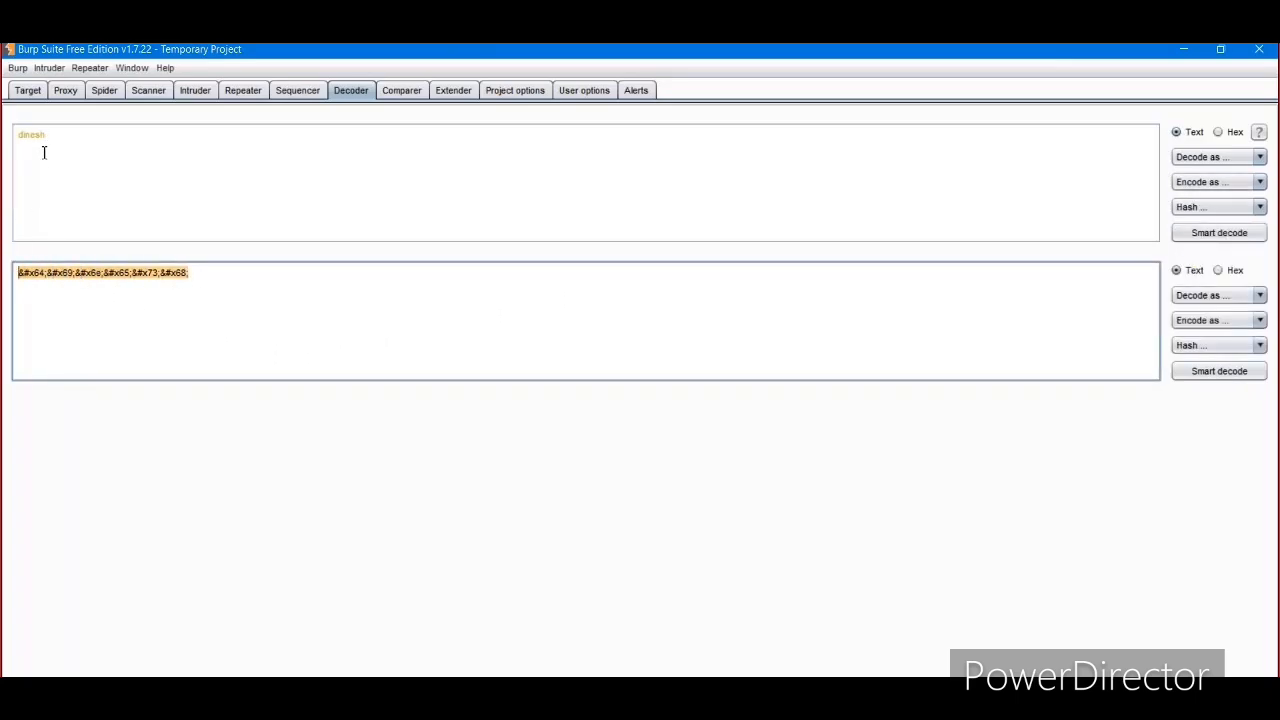
left_click(50, 274)
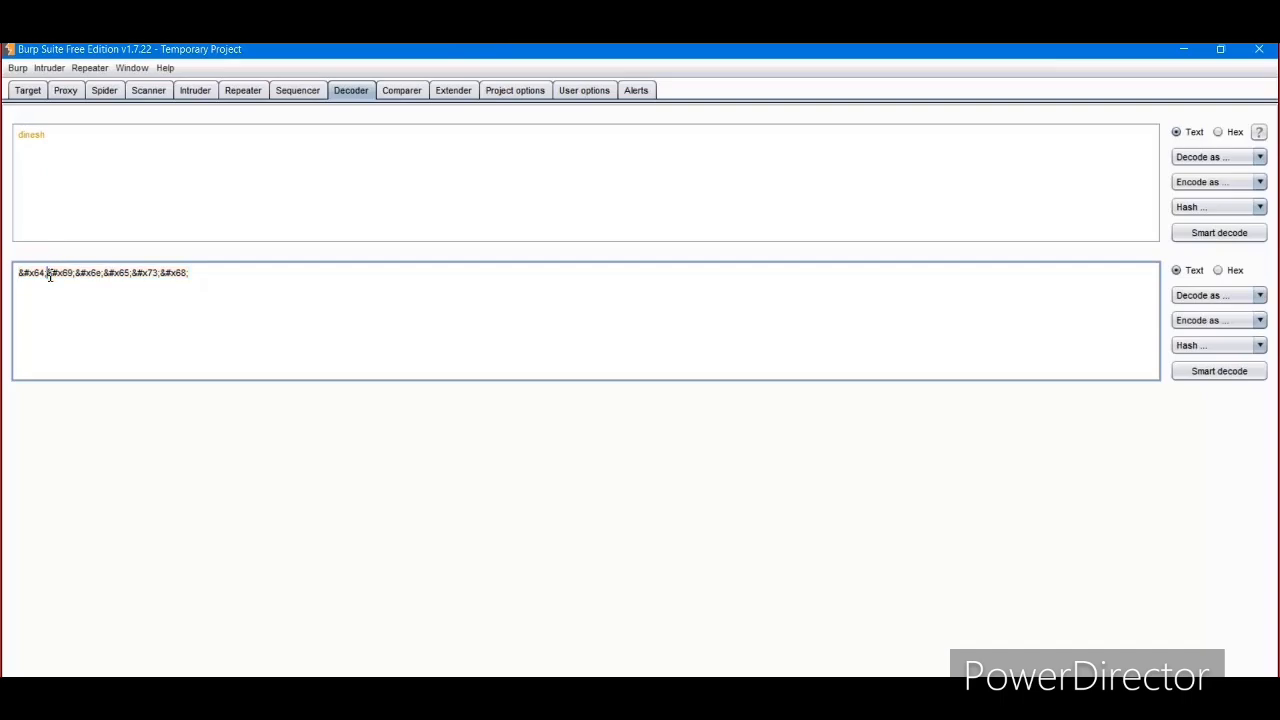
Encode the sample name as Hex and then as Base64.
left_click(1225, 185)
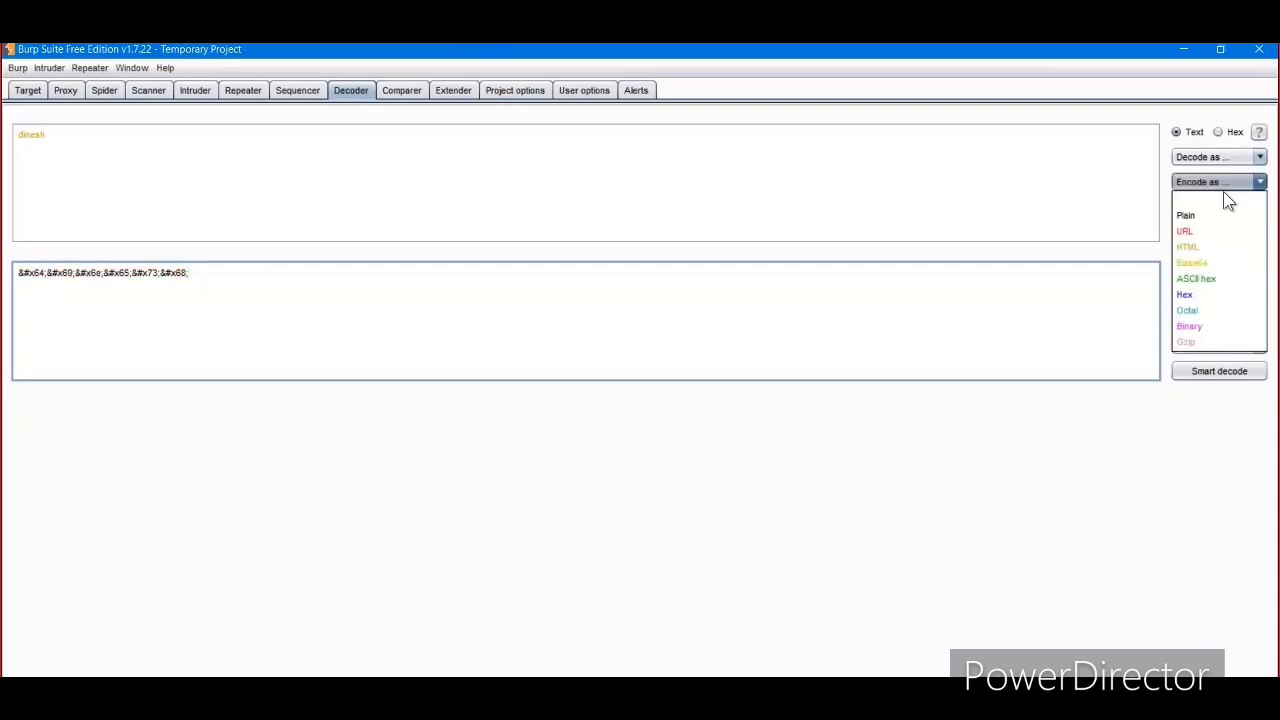
left_click(1203, 299)
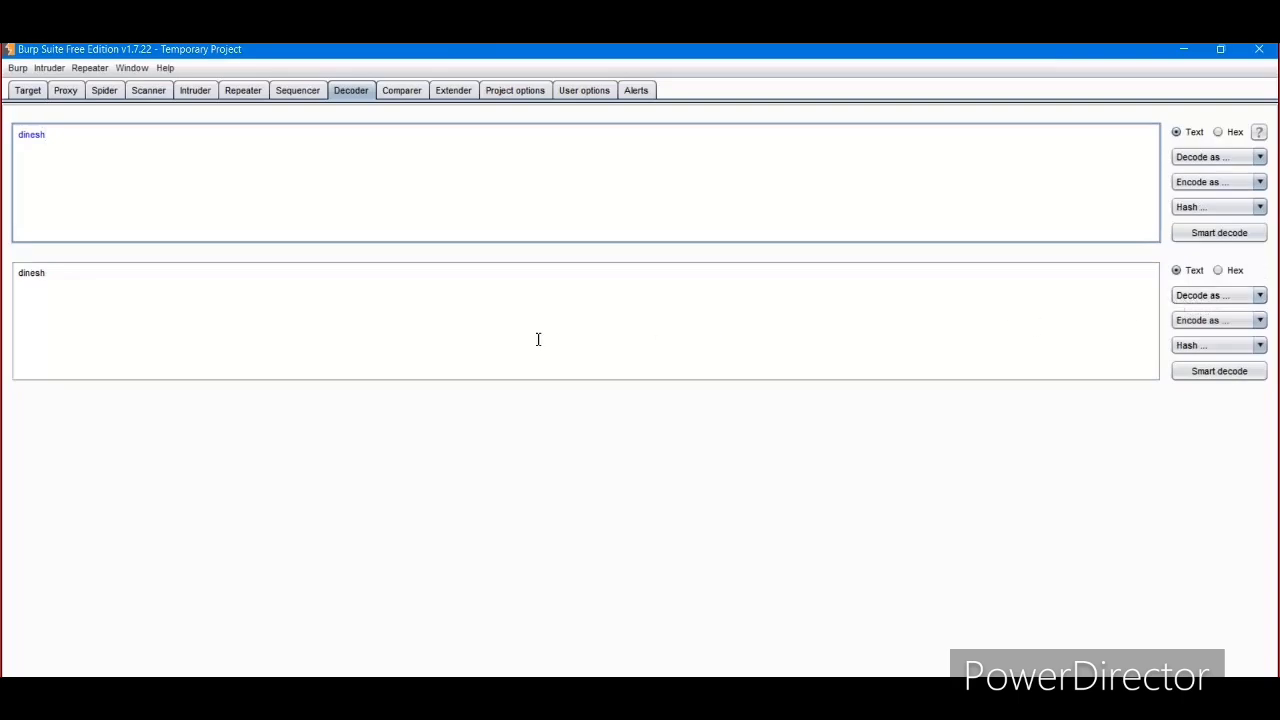
left_click(1214, 182)
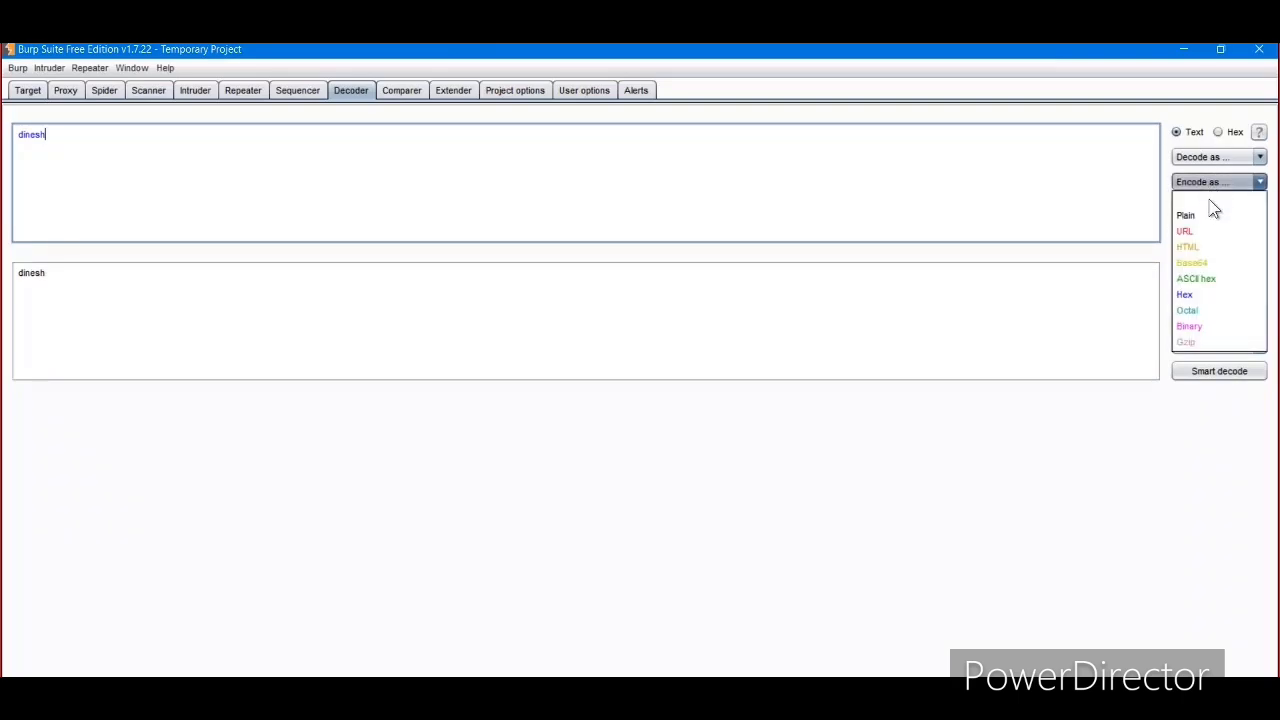
left_click(1203, 262)
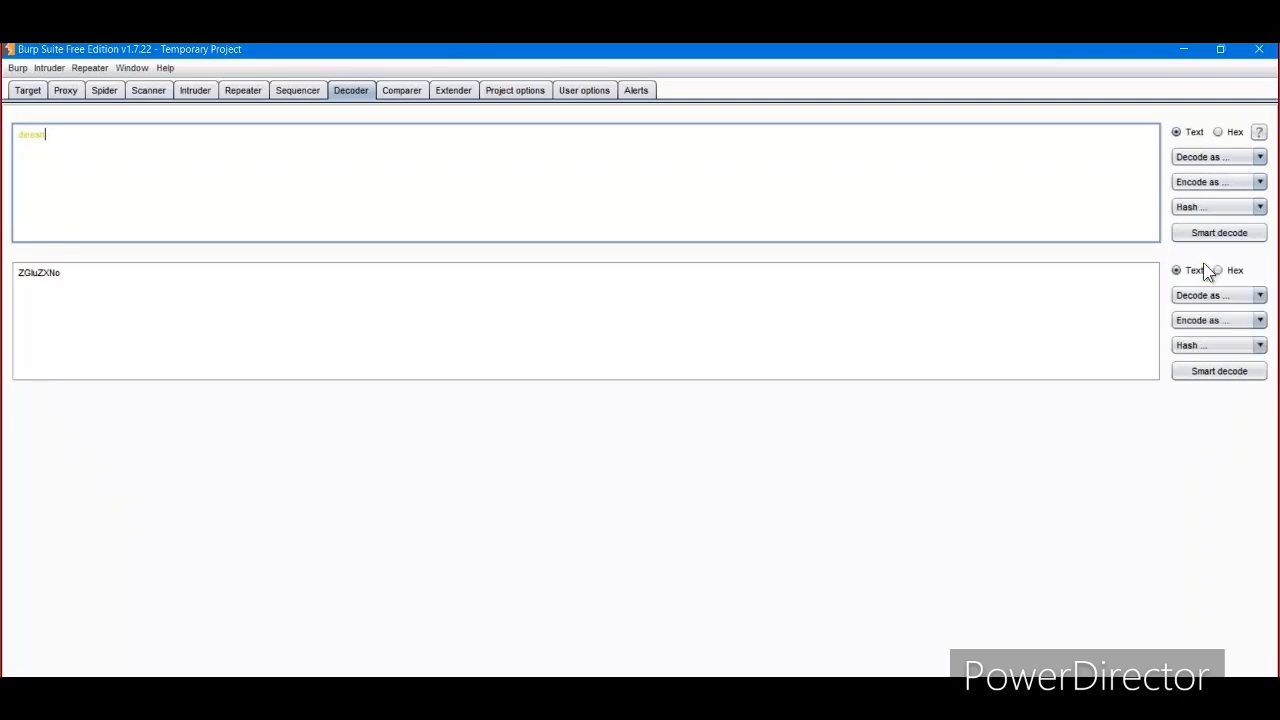
Decode the Base64 output of the sample name as Plain.
left_click_drag(61, 278, 12, 278)
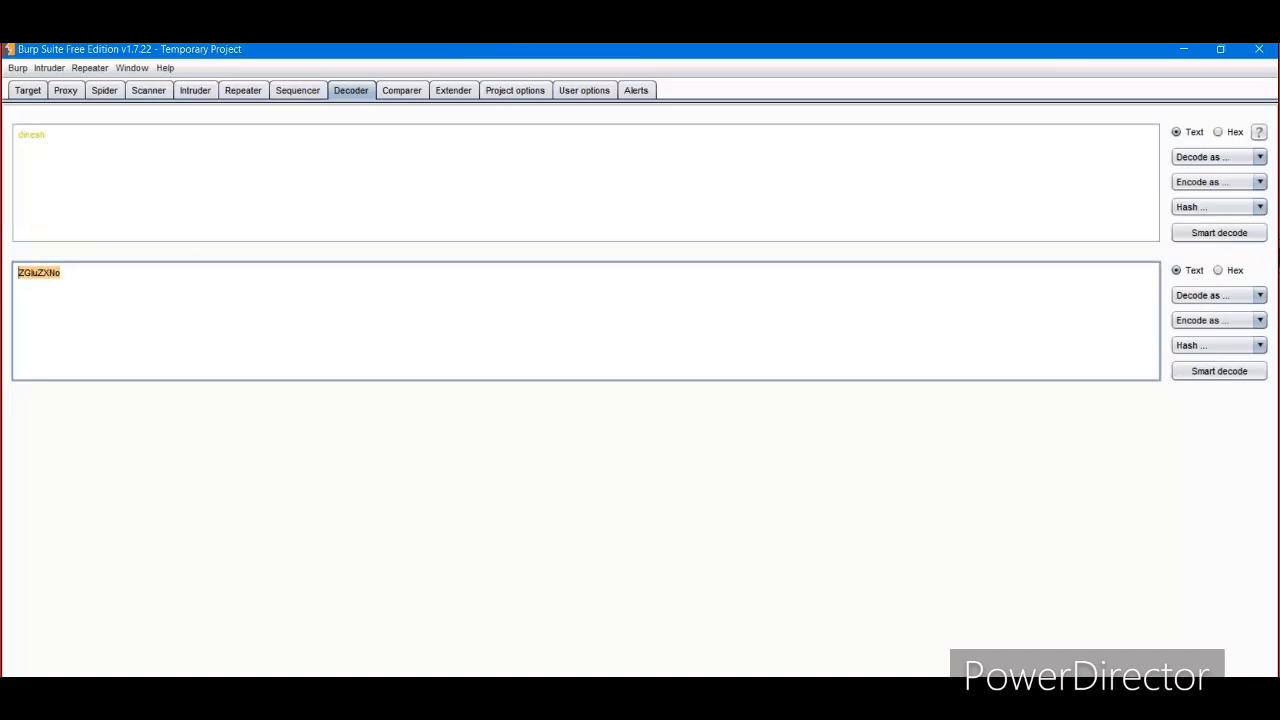
left_click(1218, 296)
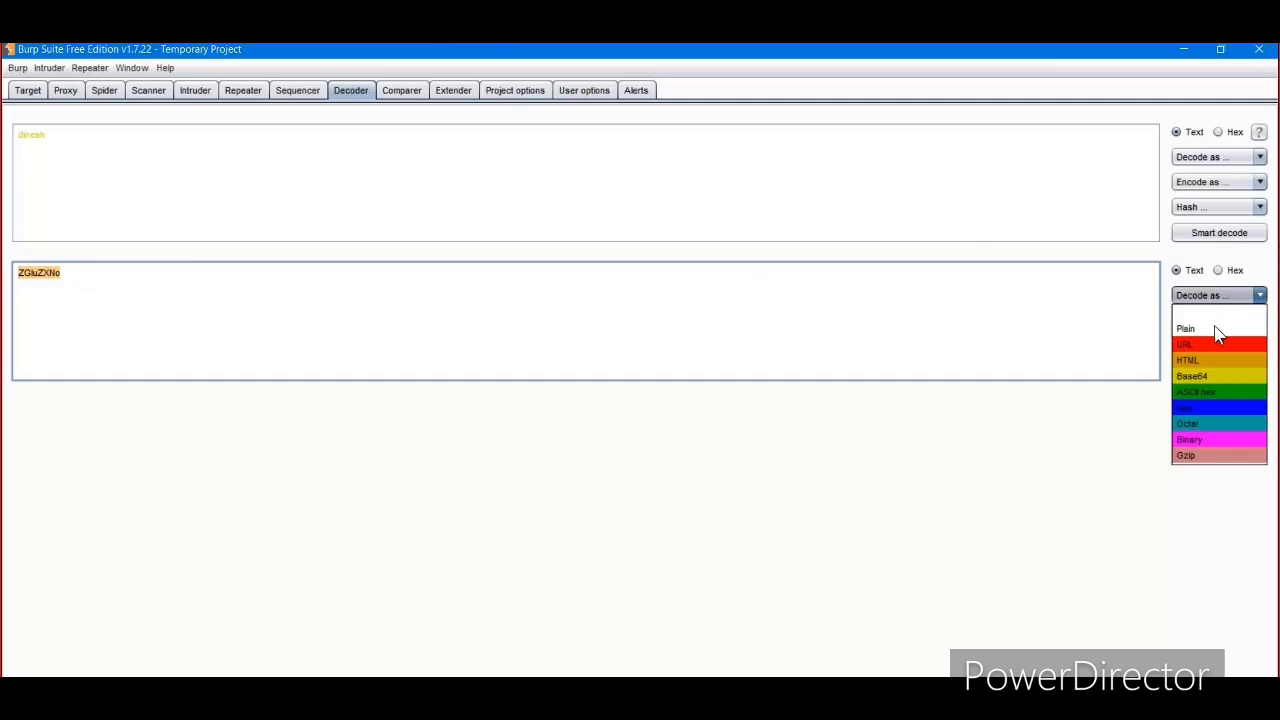
left_click(1218, 332)
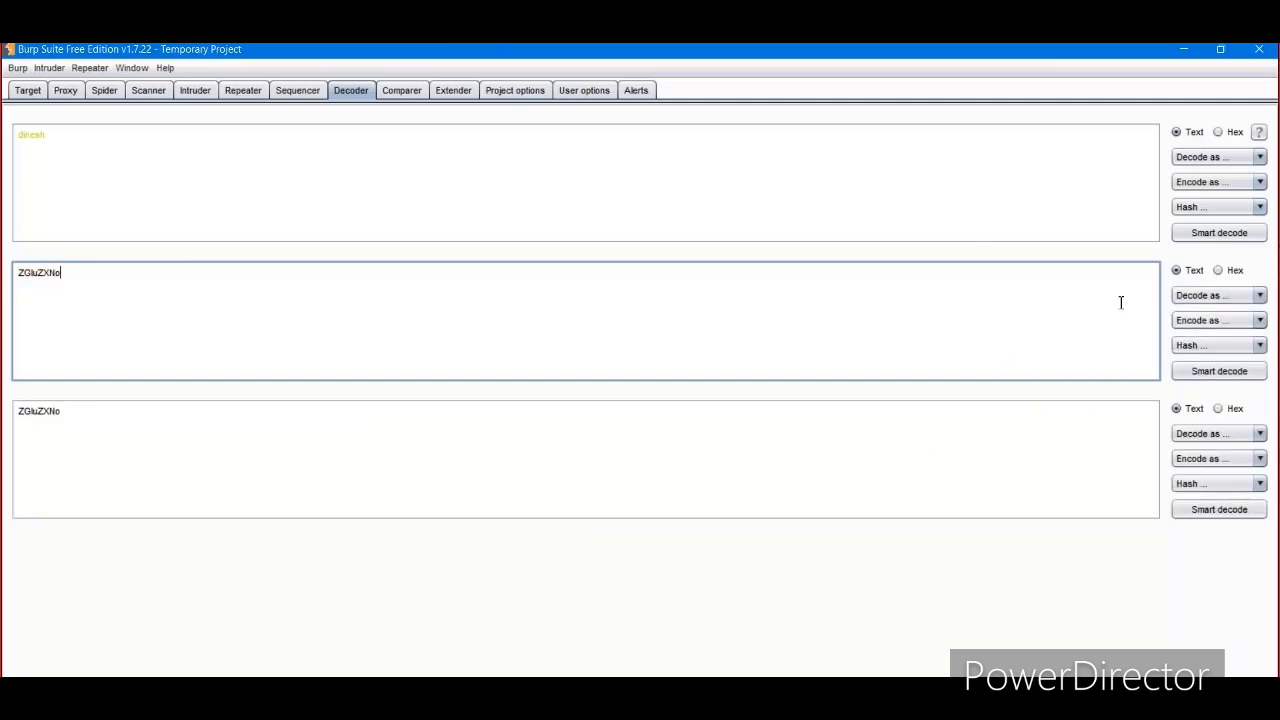
Hash the sample name with MD5 and select a byte in the resulting hex output.
left_click(834, 163)
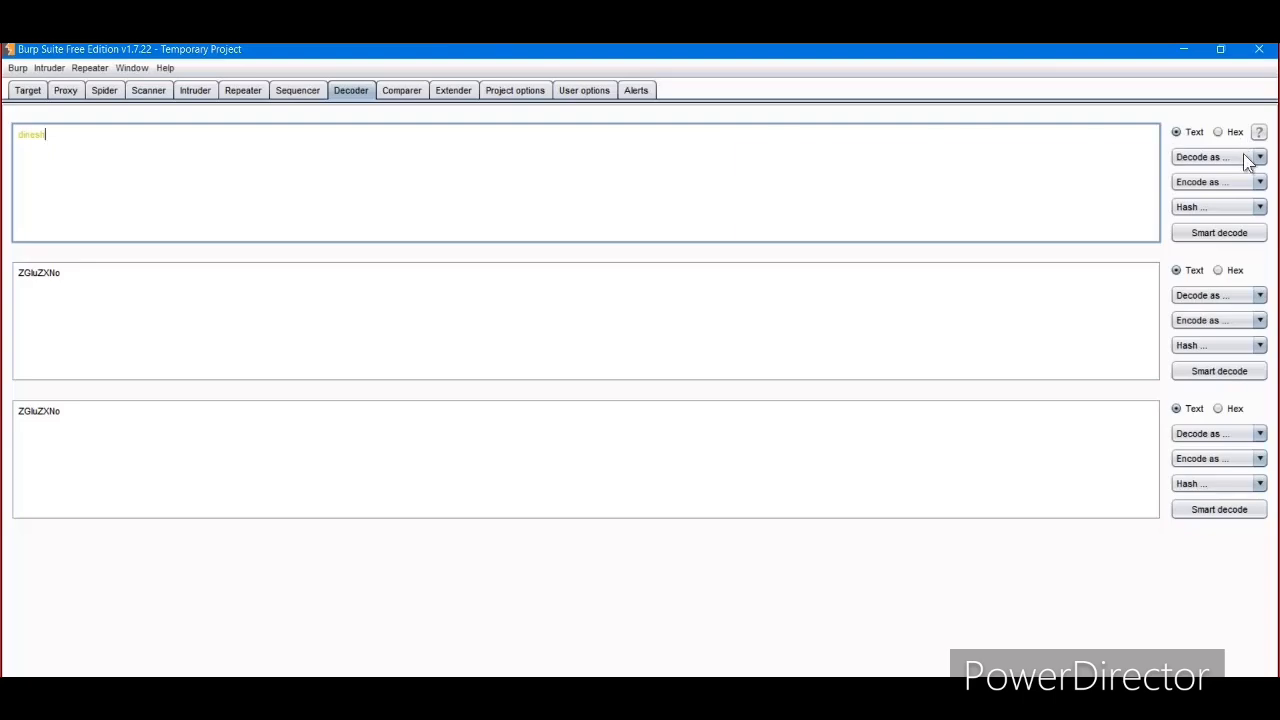
left_click(1227, 208)
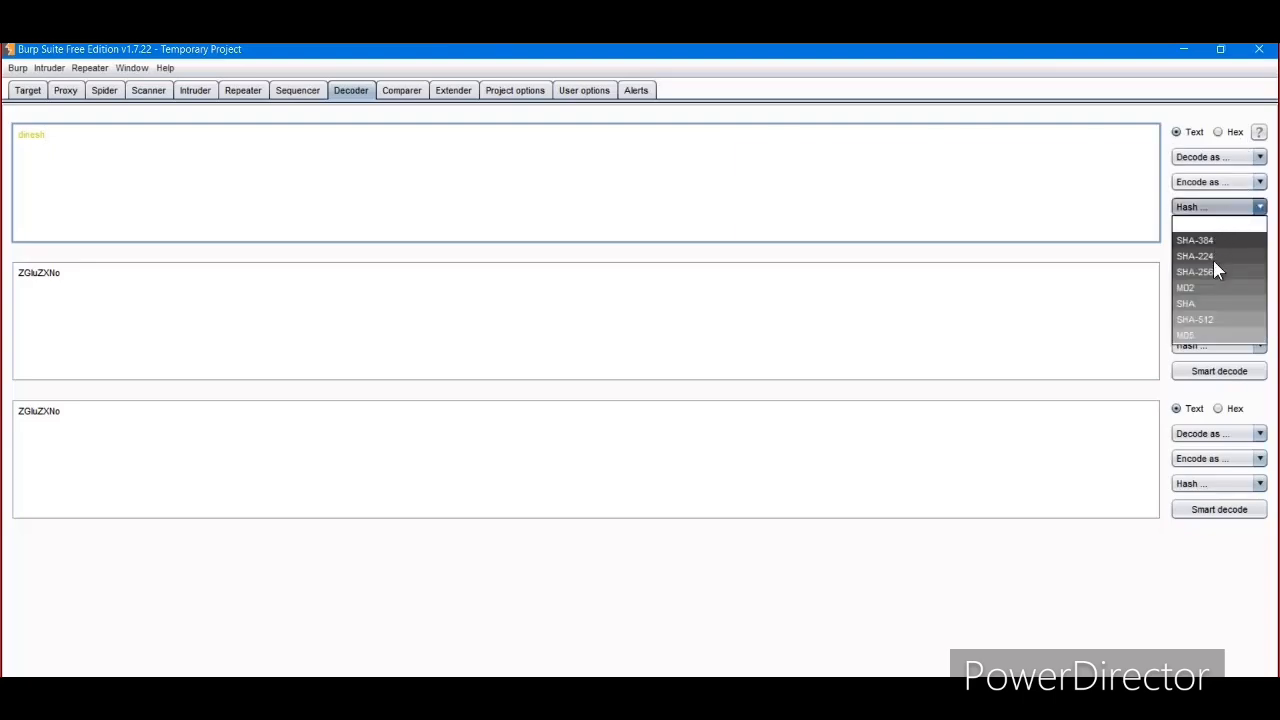
left_click(1191, 335)
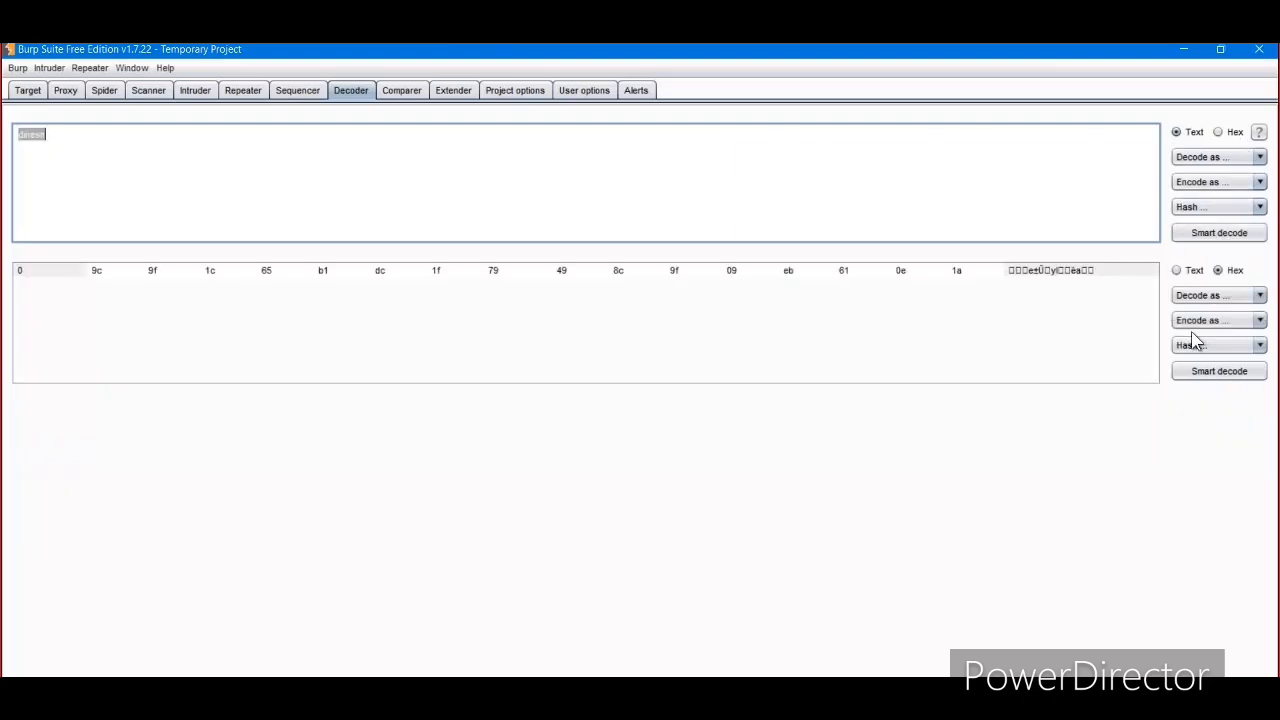
left_click(885, 272)
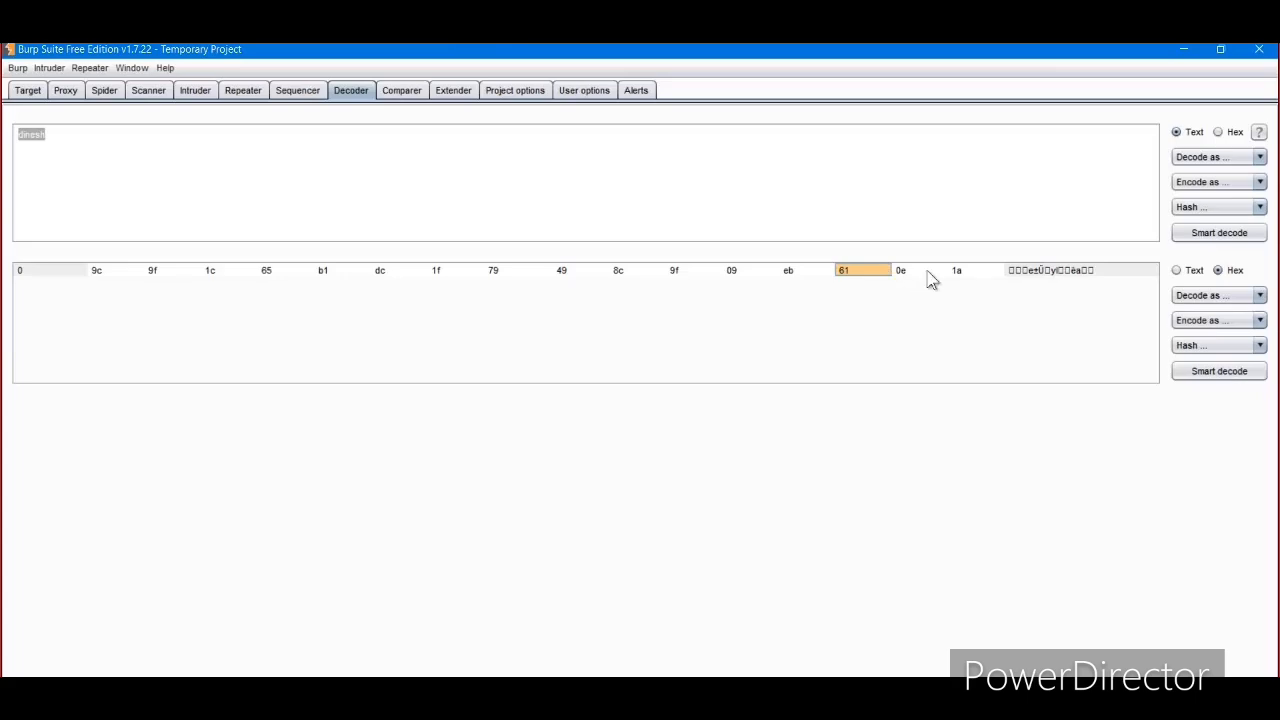
View the empty Comparer tool, and look at the Extender's BApp Store and loaded extensions list.
left_click(606, 139)
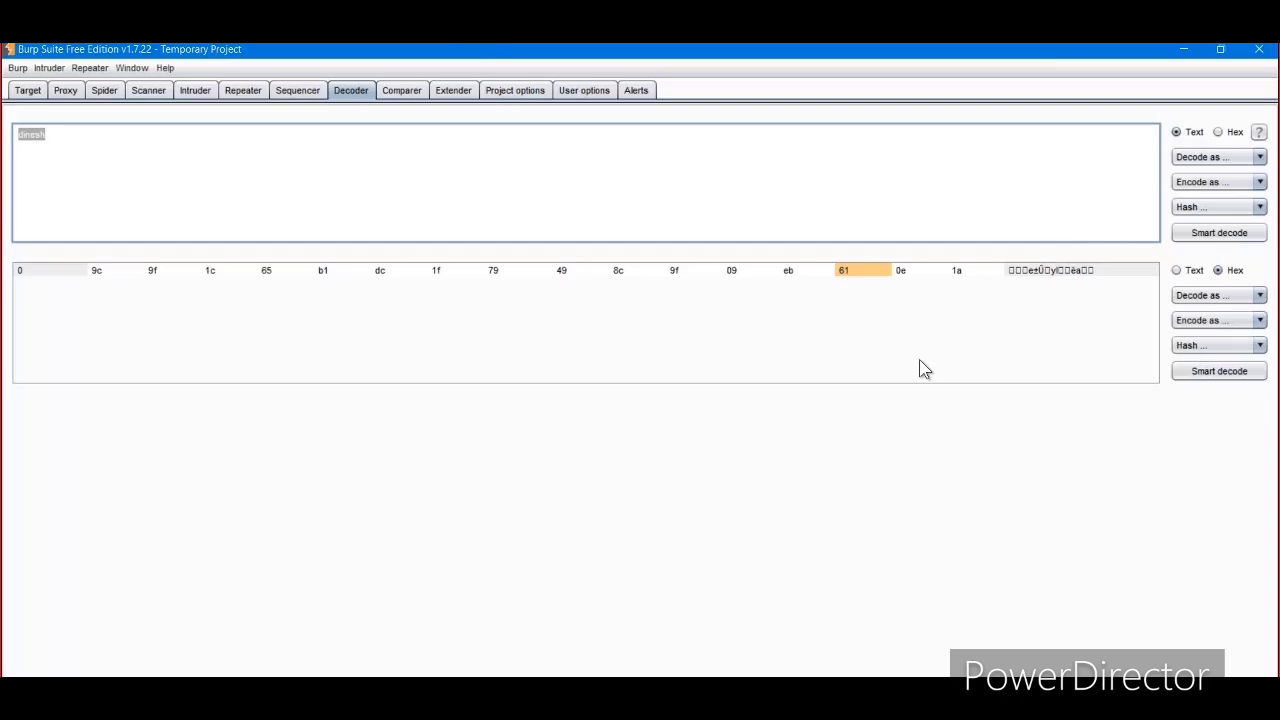
left_click(392, 90)
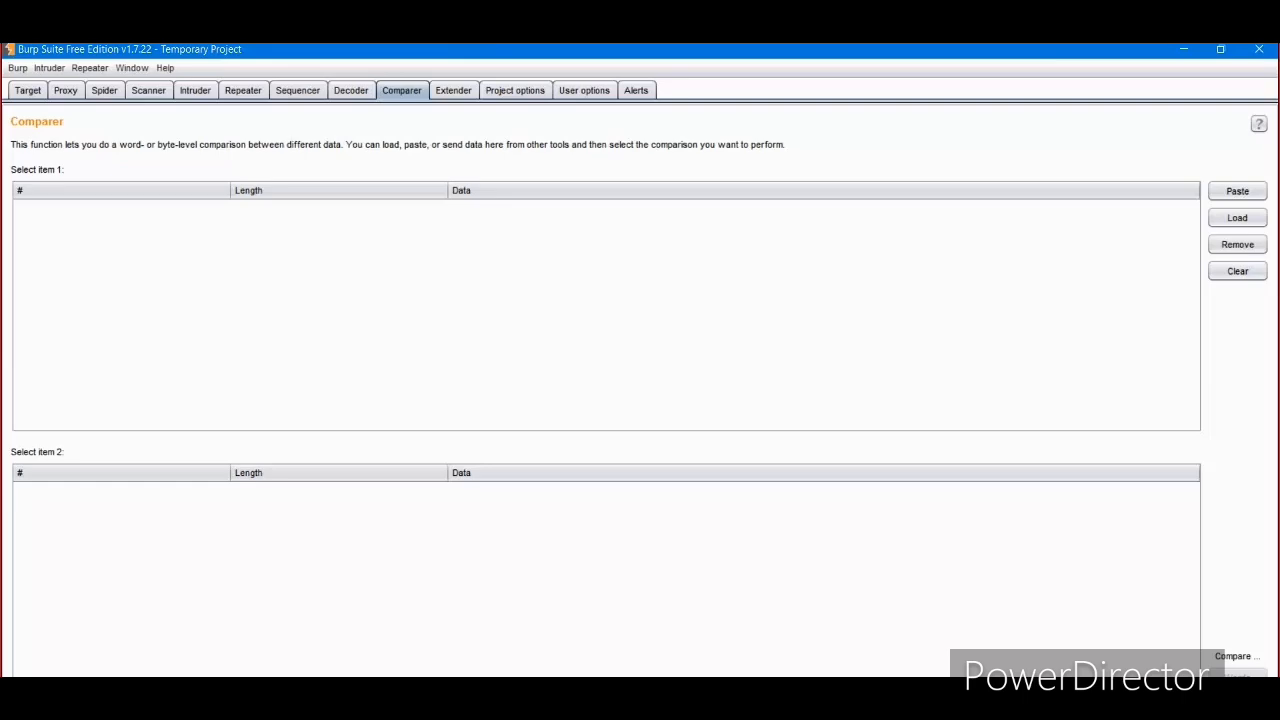
left_click(452, 91)
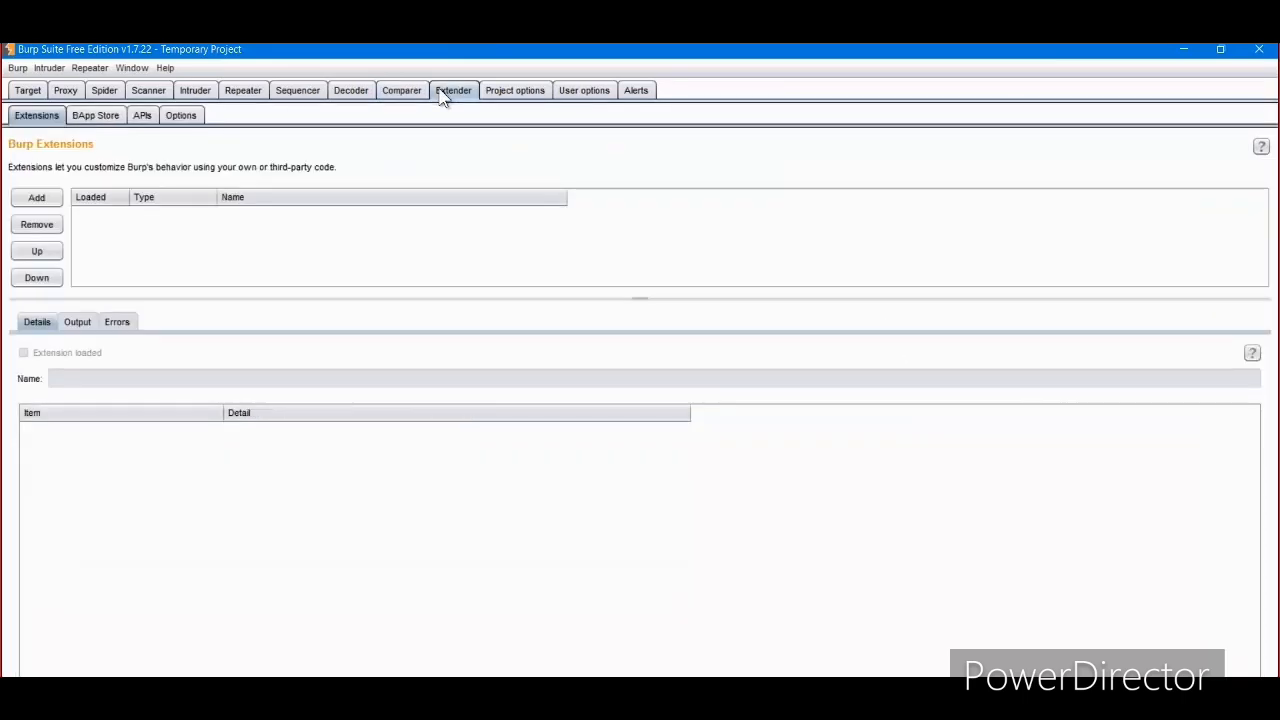
left_click(96, 116)
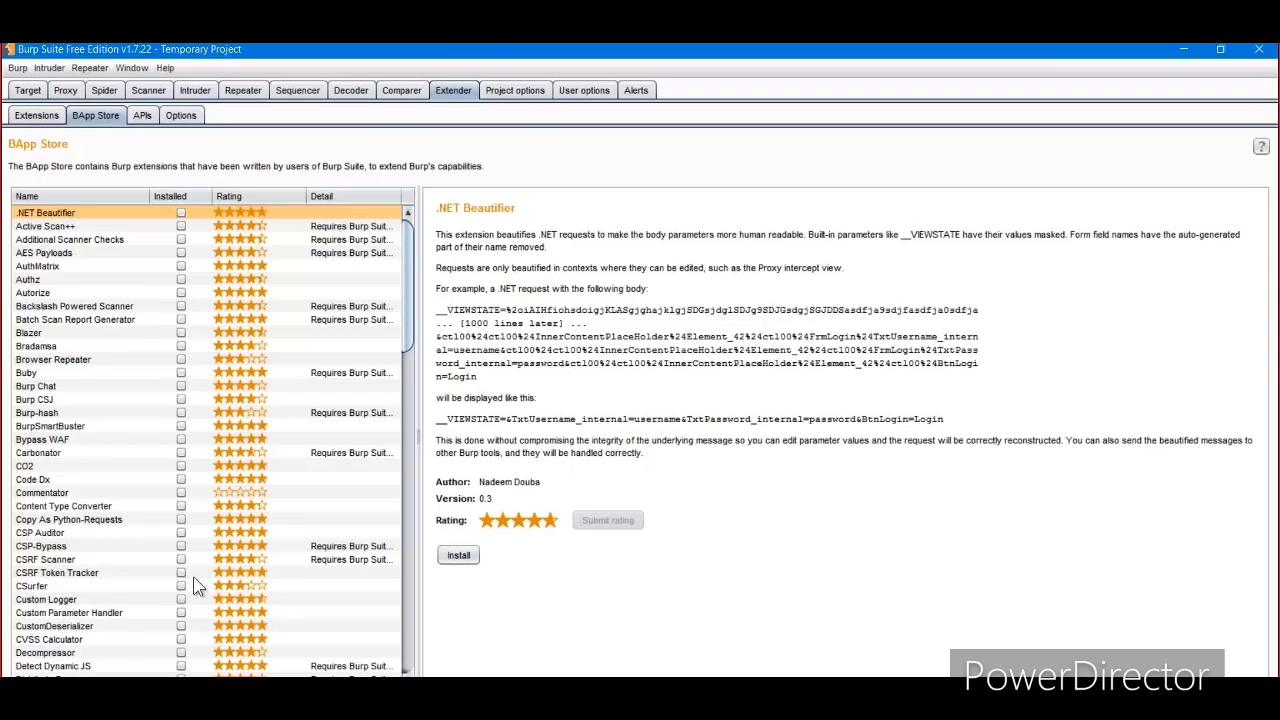
left_click(38, 116)
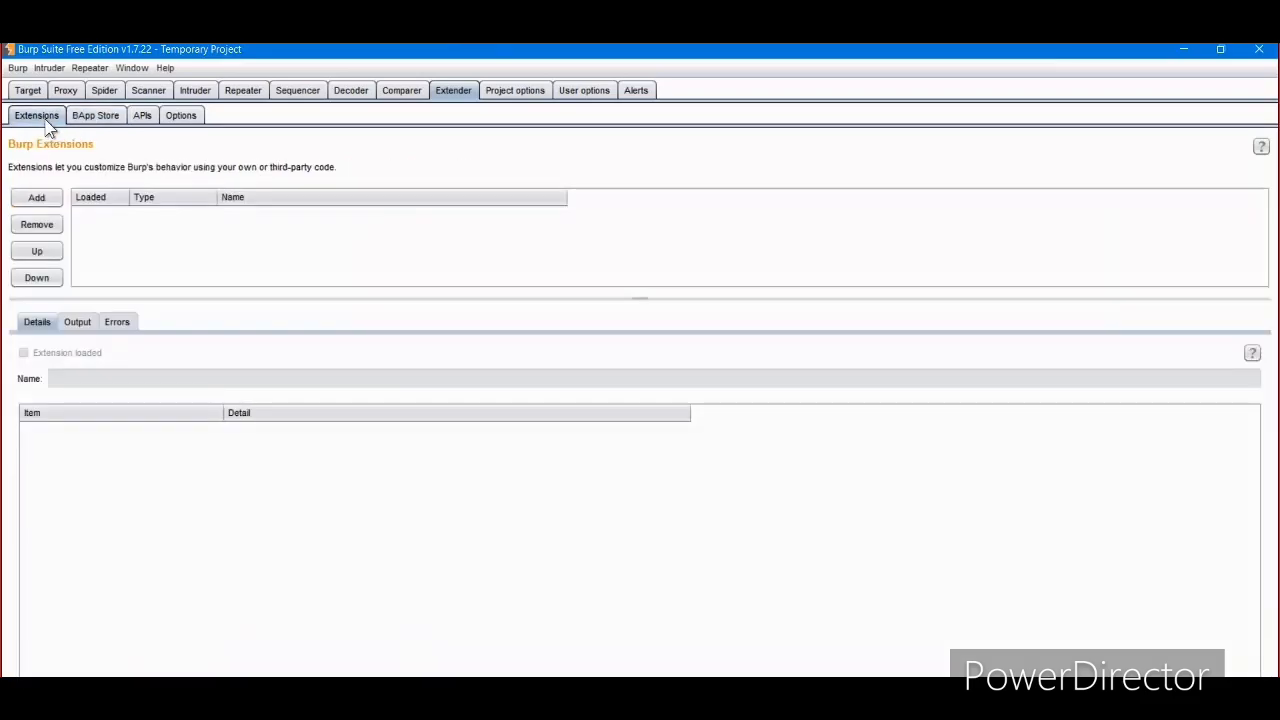
Look through the project options for connections, HTTP, SSL, sessions and miscellaneous settings.
left_click(518, 90)
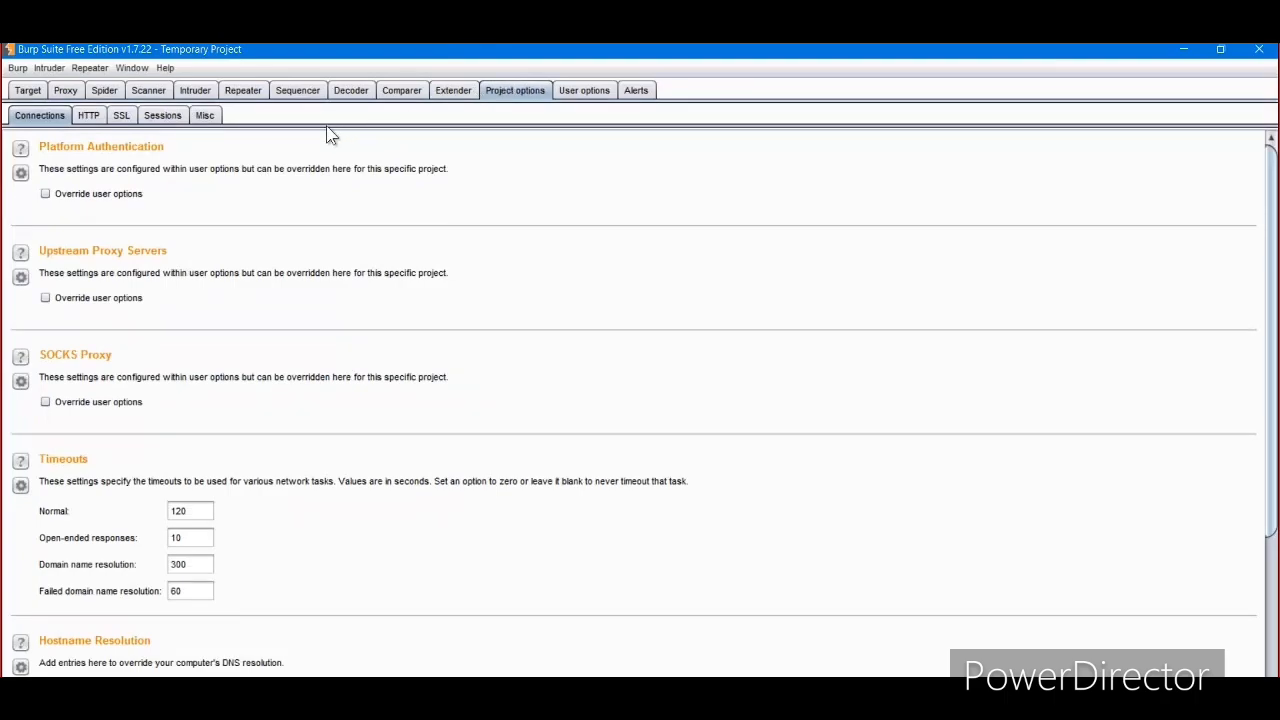
left_click(101, 120)
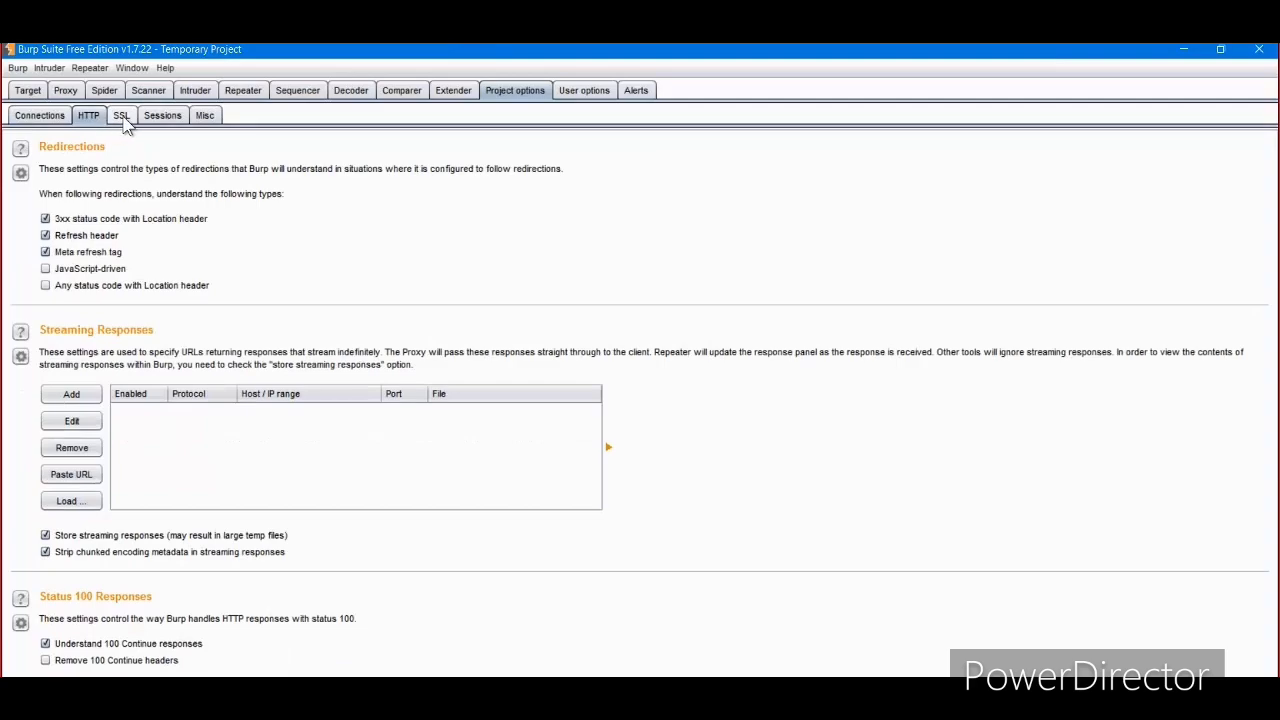
left_click(122, 118)
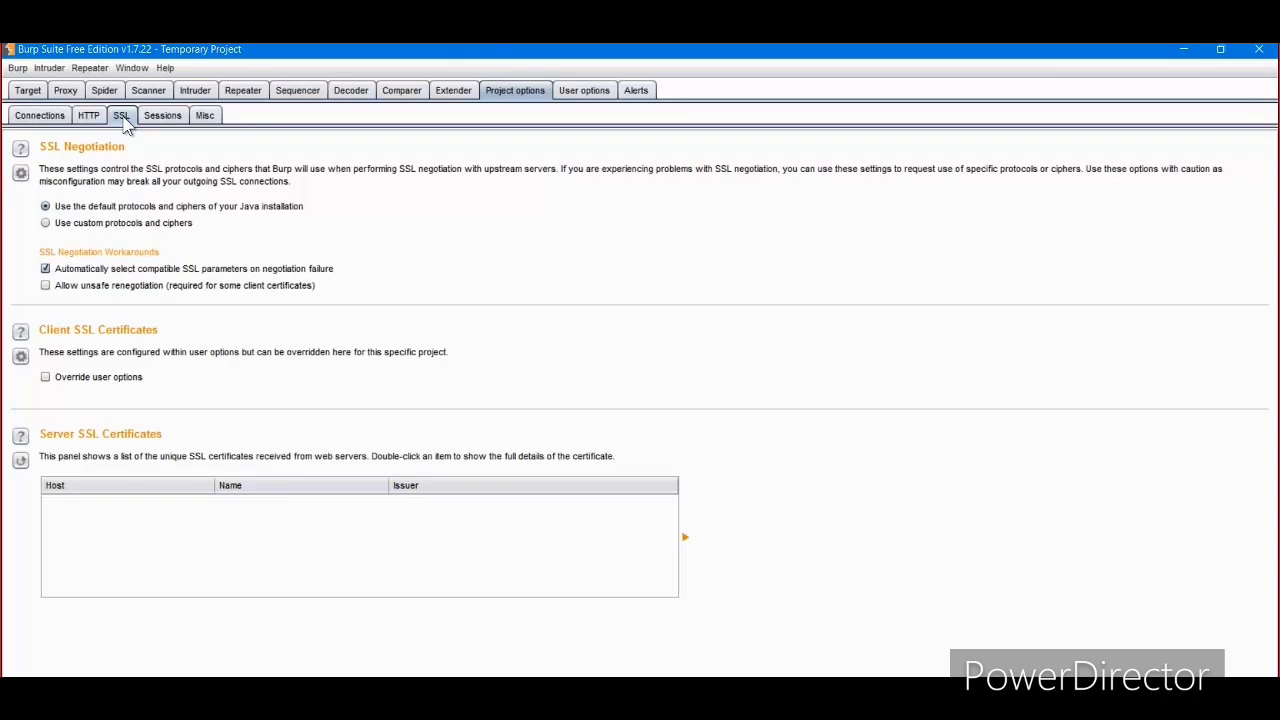
left_click(158, 116)
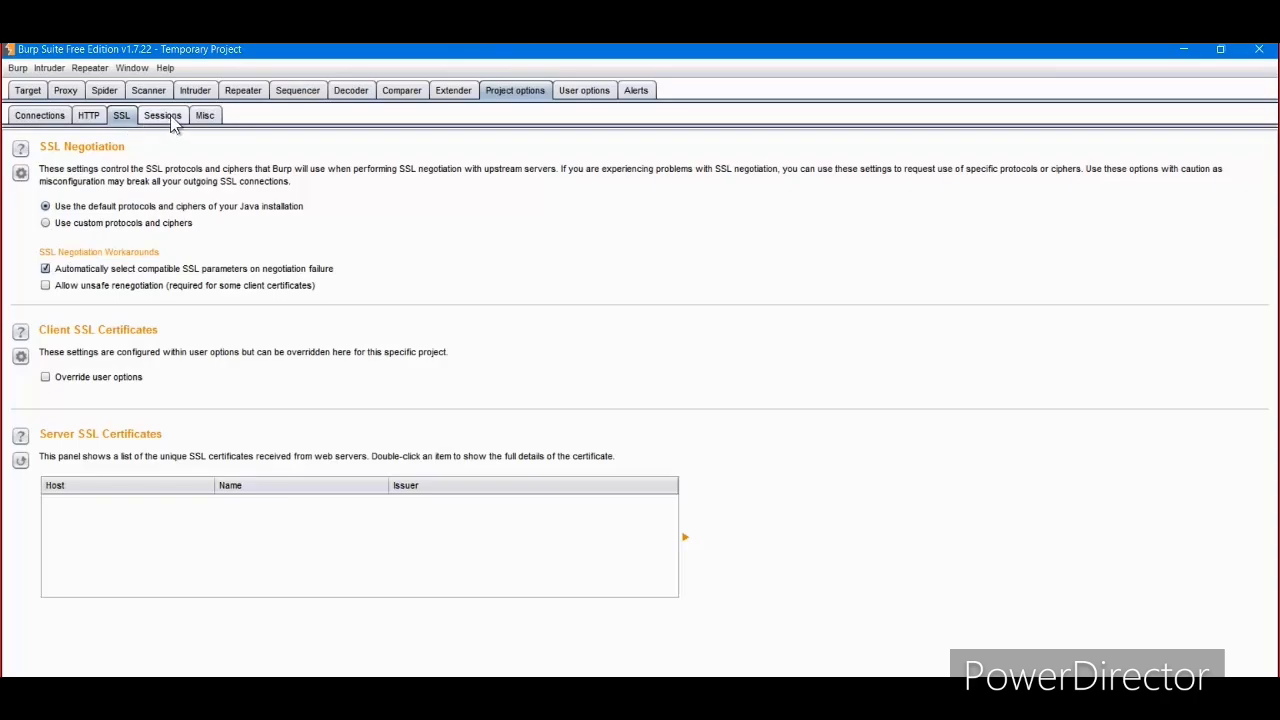
left_click(204, 117)
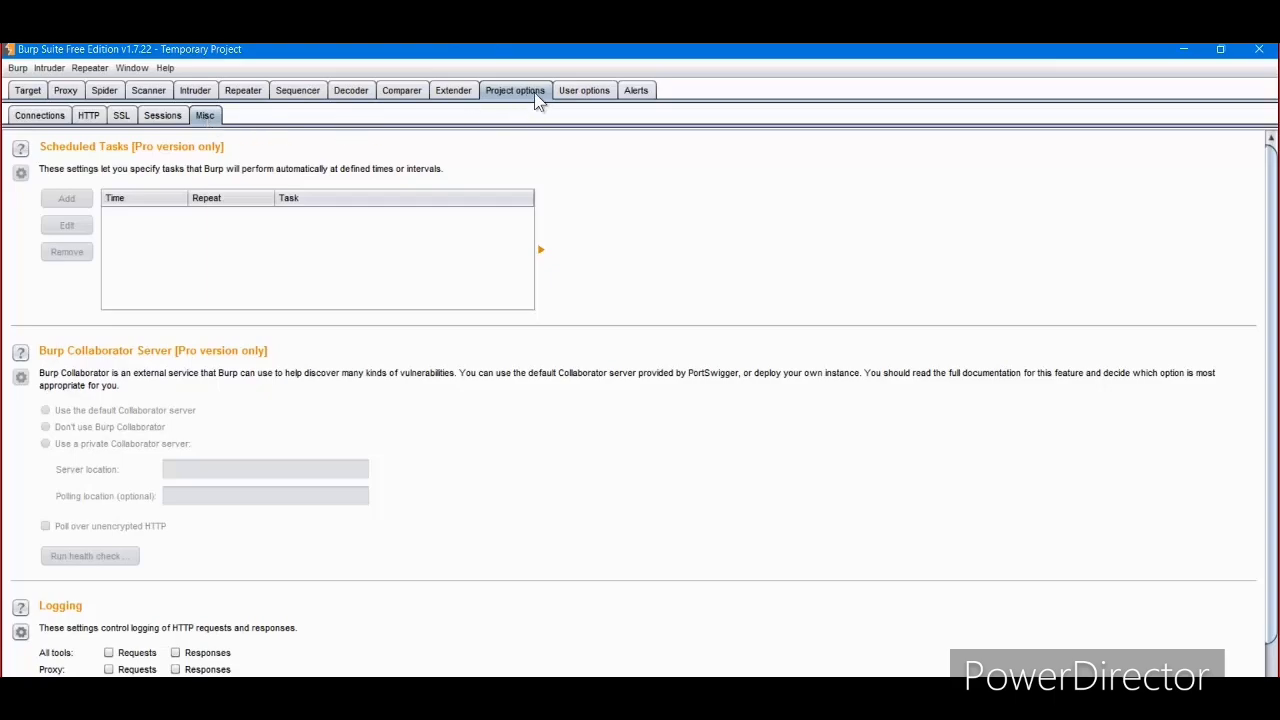
Look through the user options for connections, SSL, display and miscellaneous settings.
left_click(596, 91)
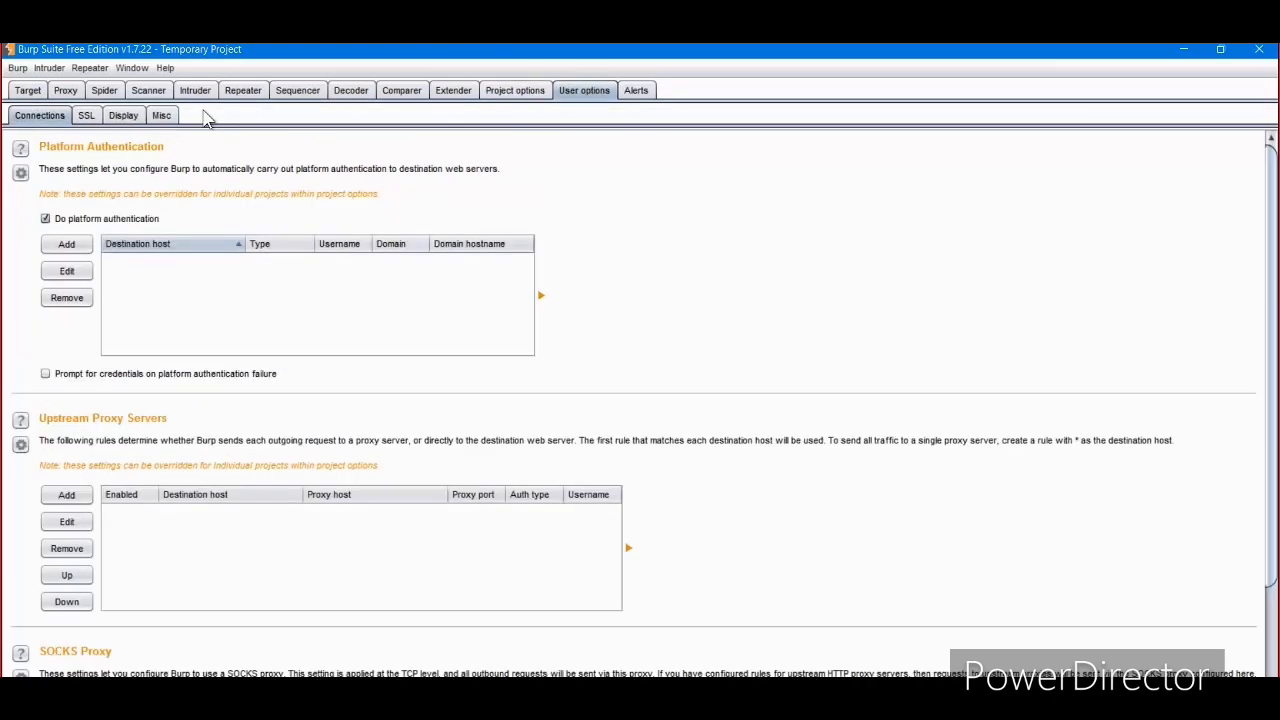
left_click(87, 116)
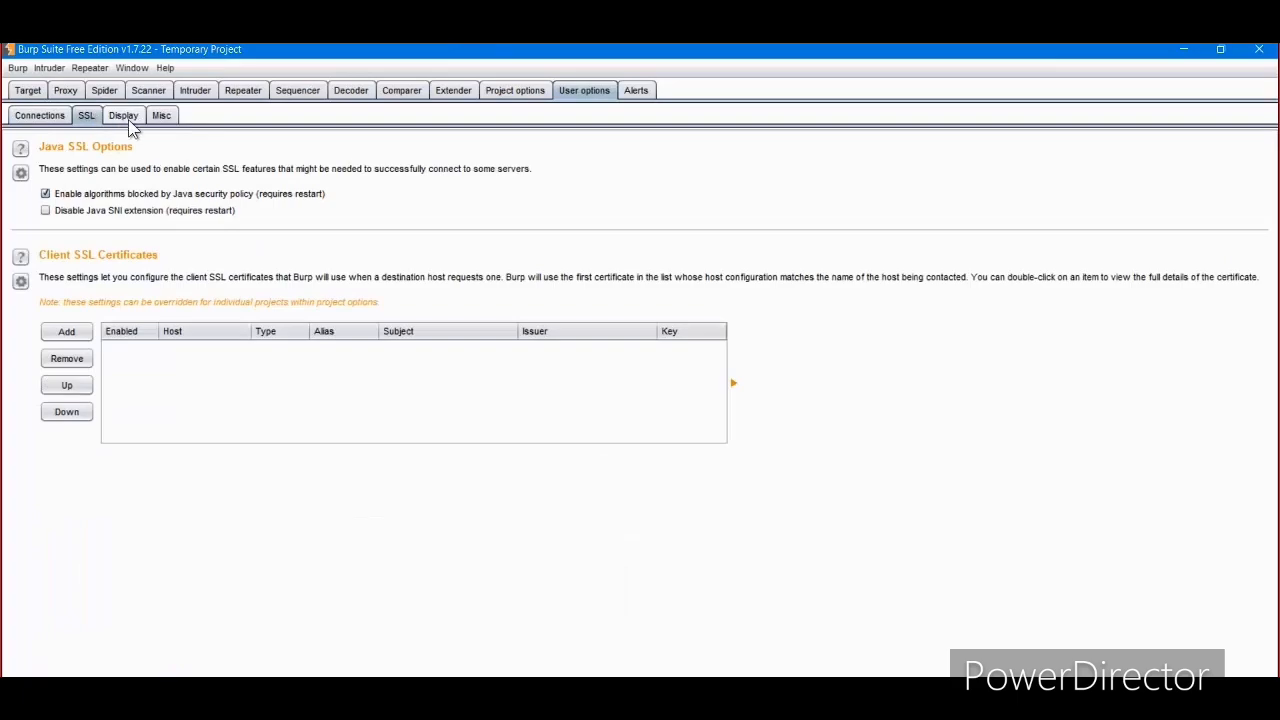
left_click(125, 118)
left_click(168, 119)
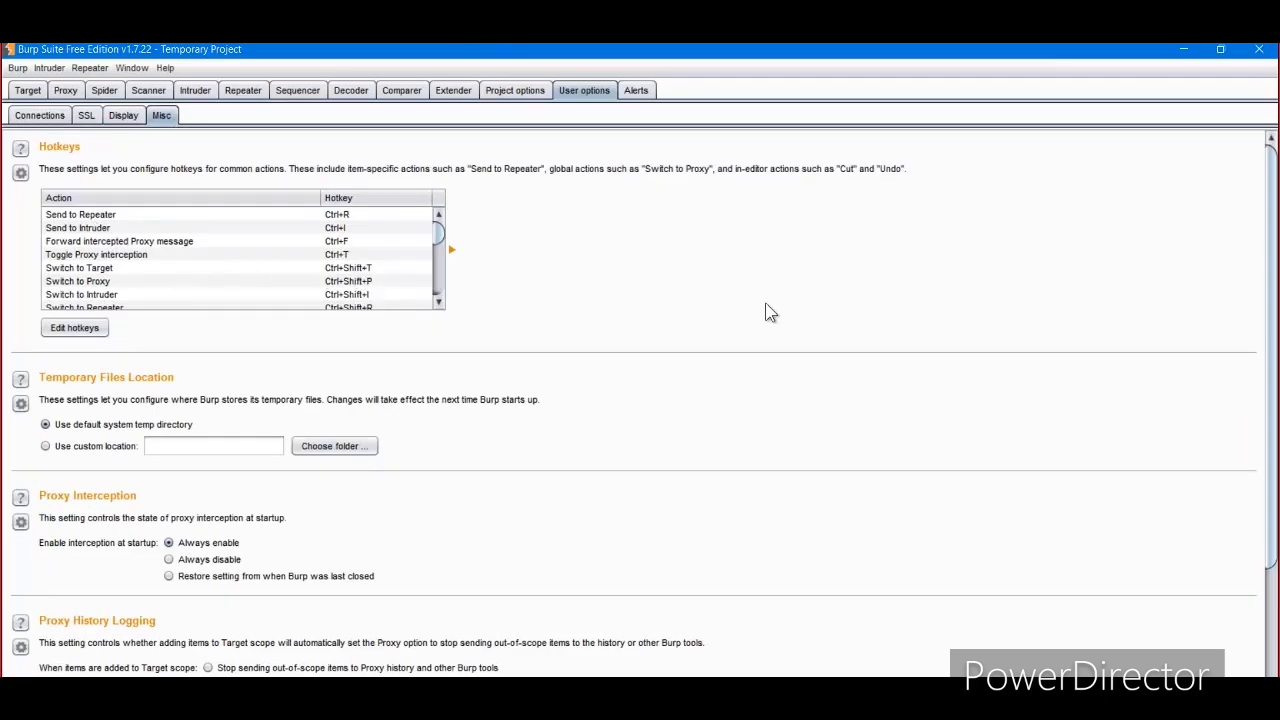
Try the Switch to Target hotkey, and return to the user options to review the rest of the hotkey list.
key("ctrl+shift+t")
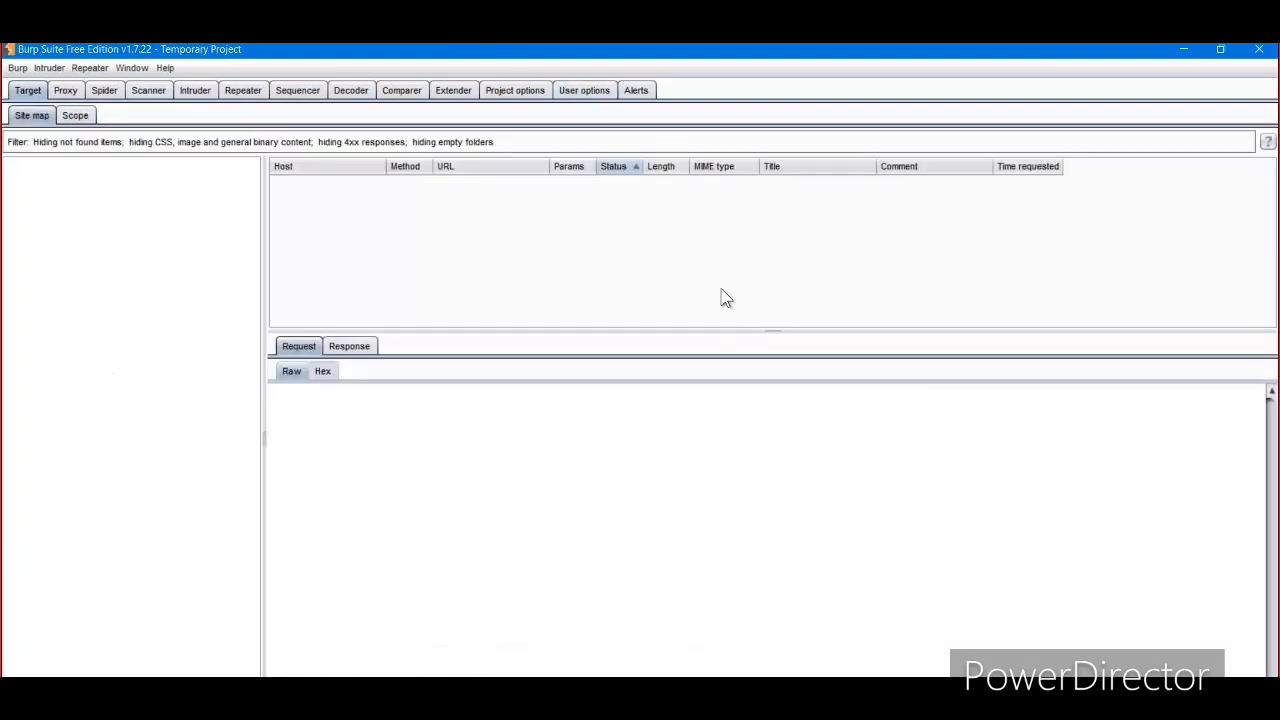
left_click(564, 98)
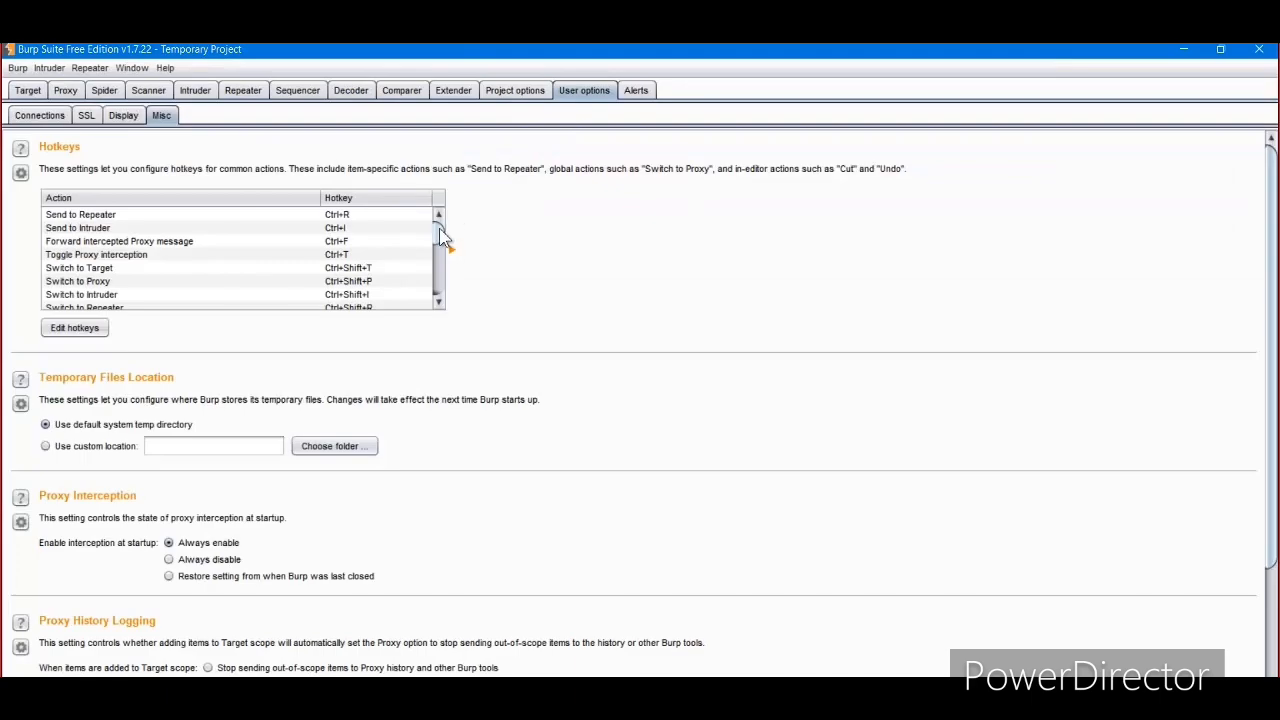
left_click_drag(443, 249, 440, 292)
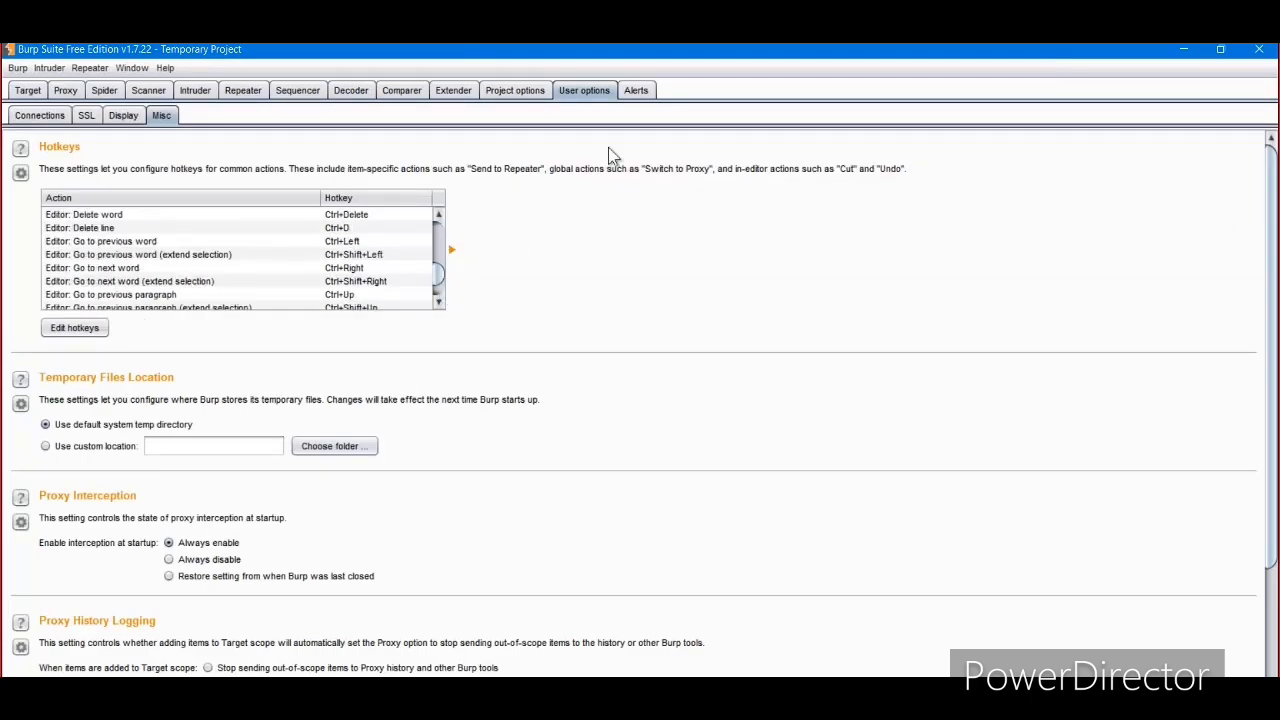
Review the proxy service start and stop entries in the alerts log.
left_click(638, 92)
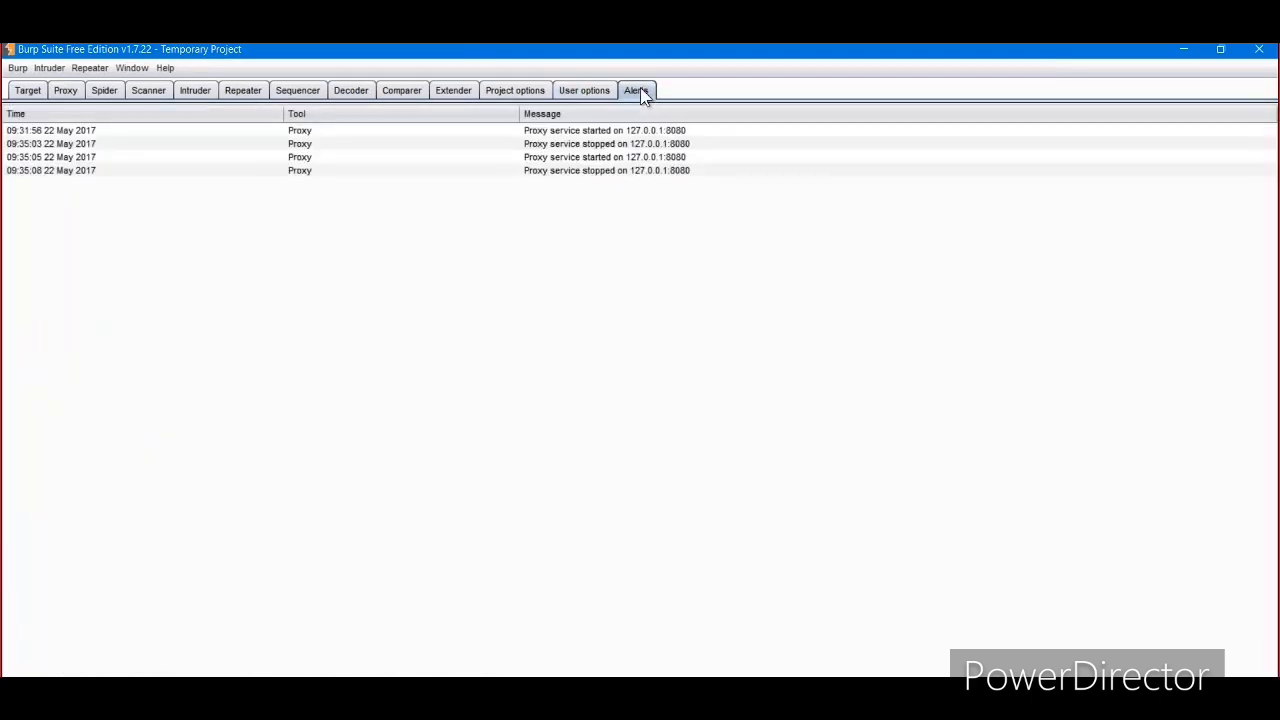
left_click(469, 172)
left_click(471, 158)
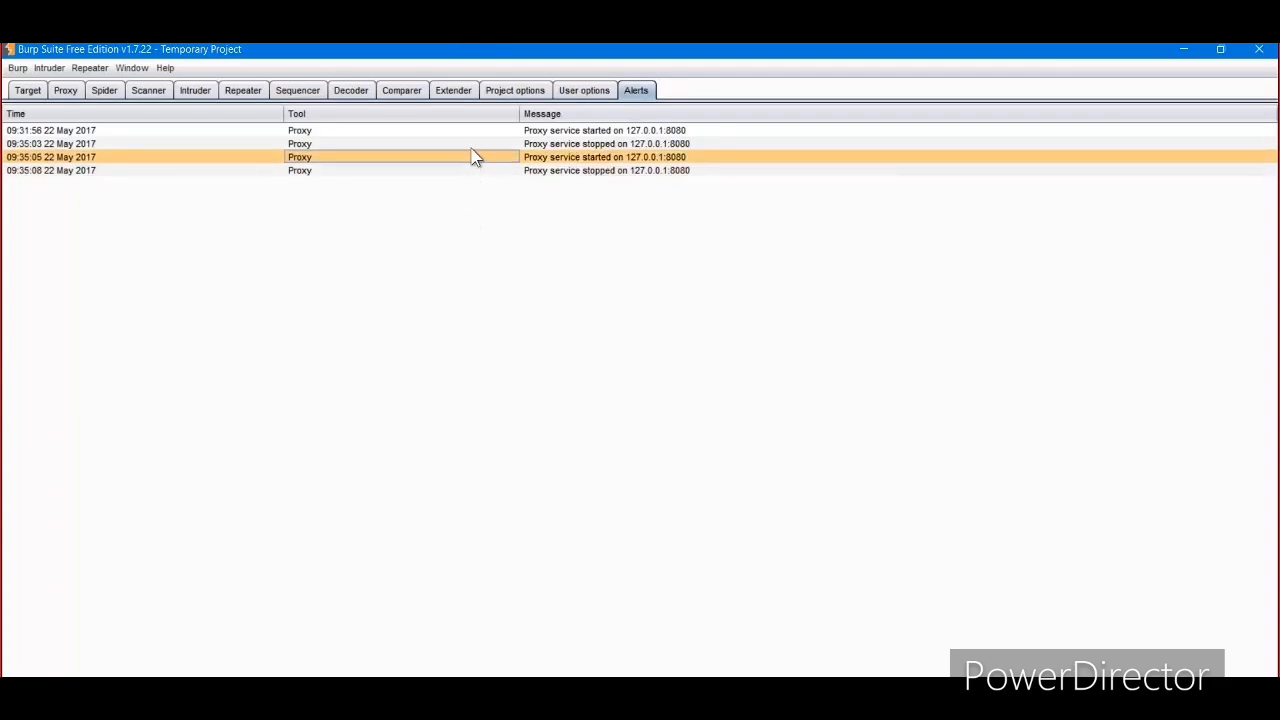
left_click(474, 144)
left_click(474, 131)
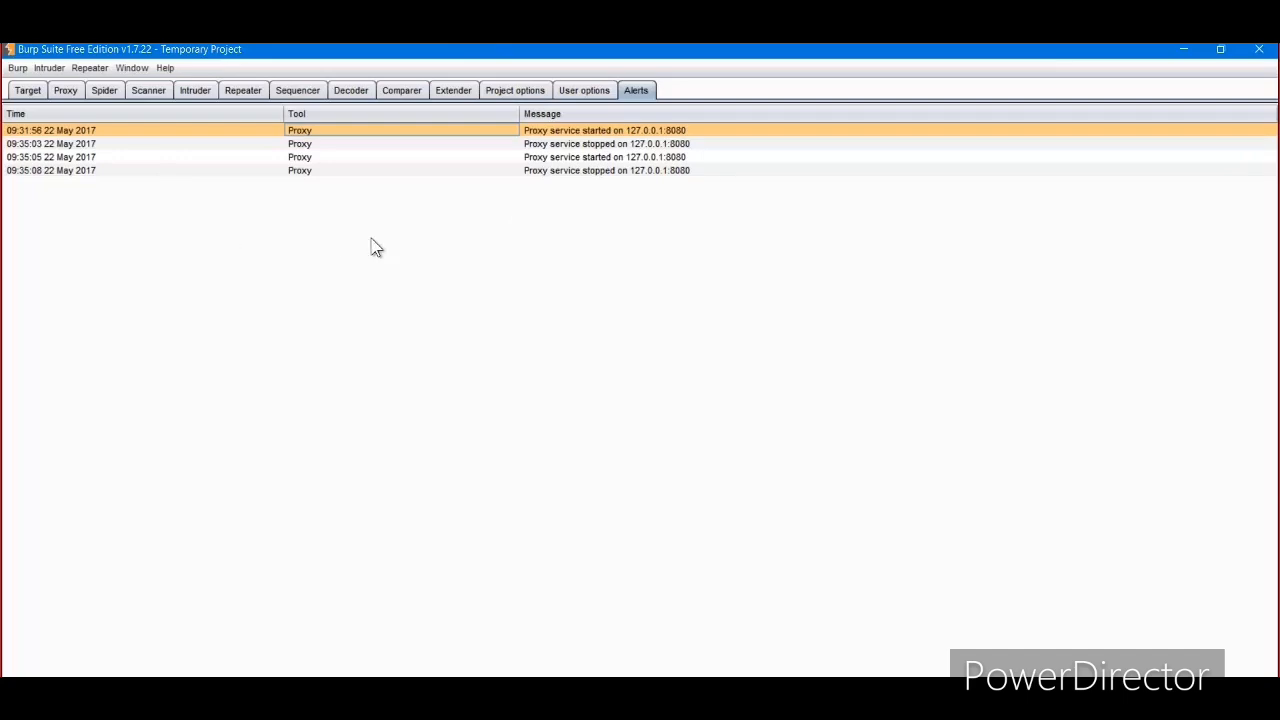
Turn off proxy interception and add a new proxy listener on port 8080 bound to loopback only.
left_click(60, 92)
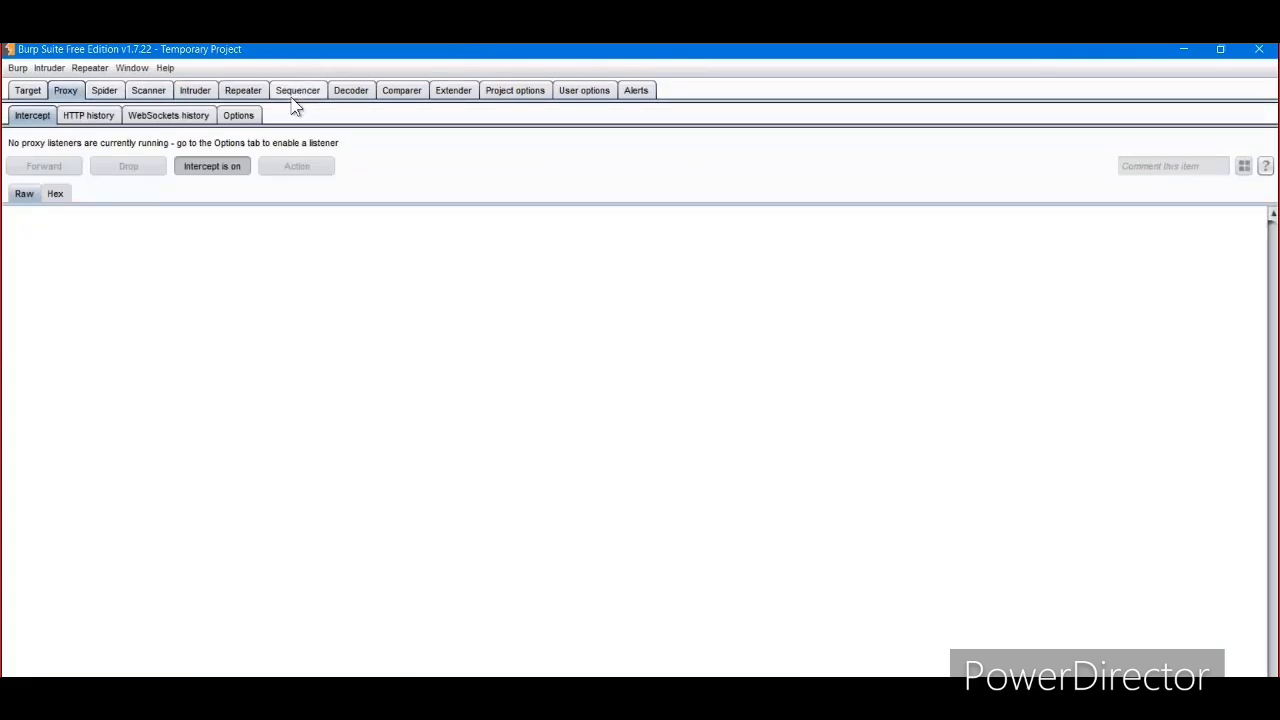
left_click(226, 172)
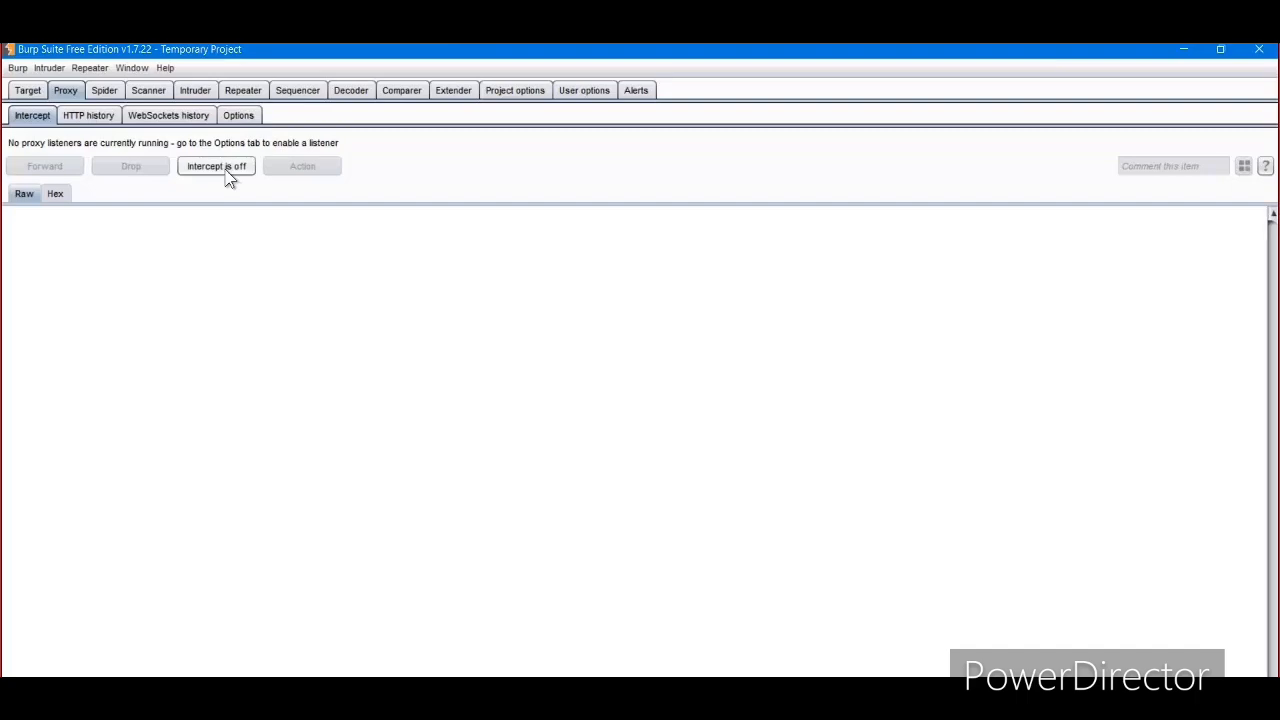
left_click(238, 118)
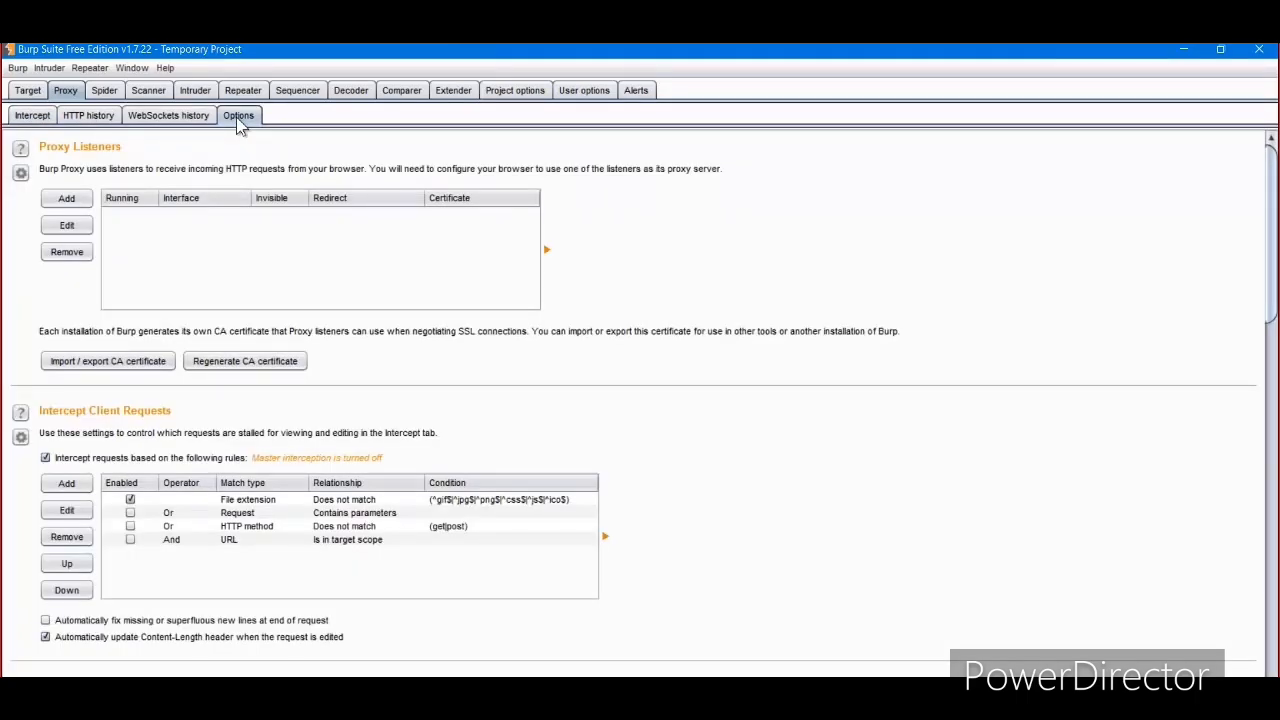
left_click(84, 204)
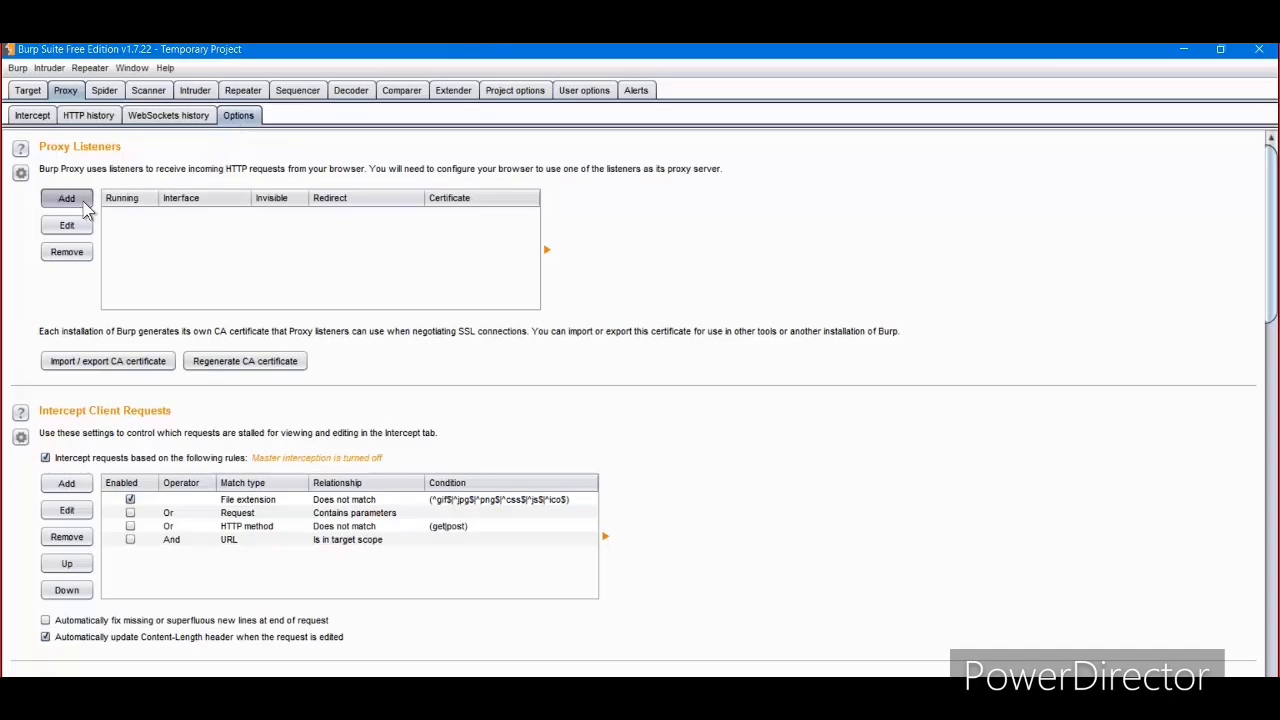
left_click(489, 298)
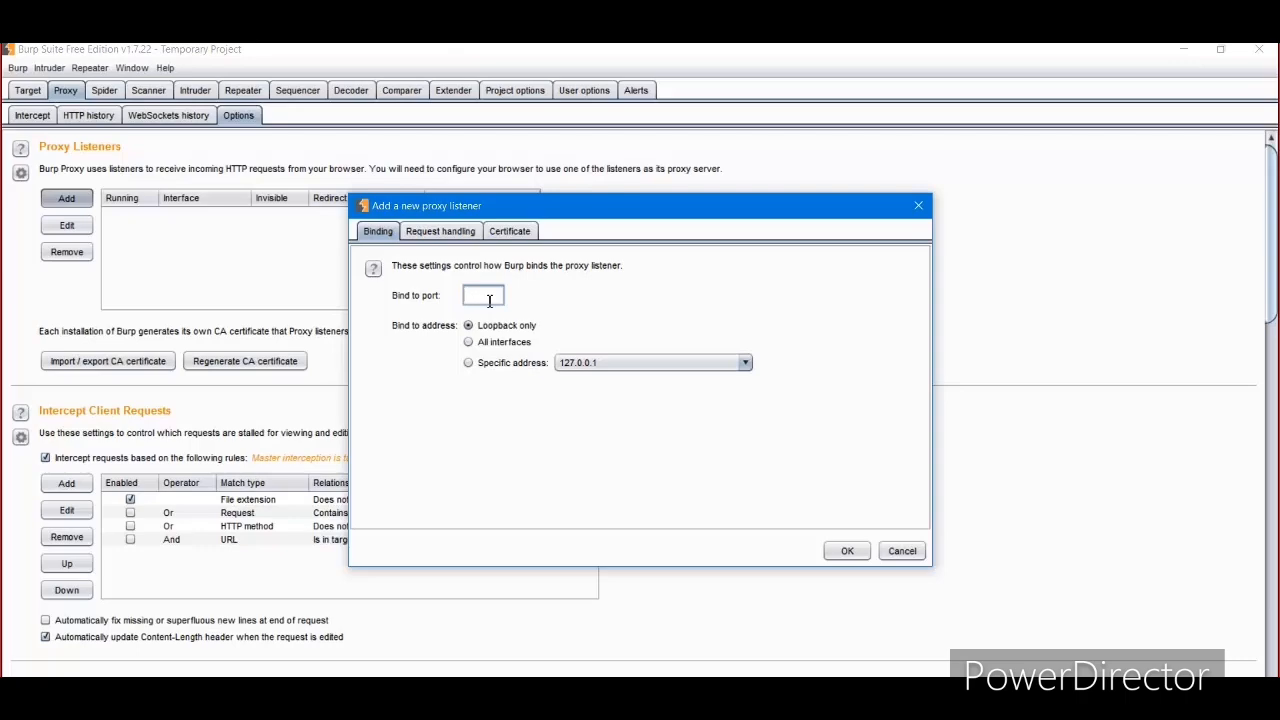
type("8080")
left_click(589, 364)
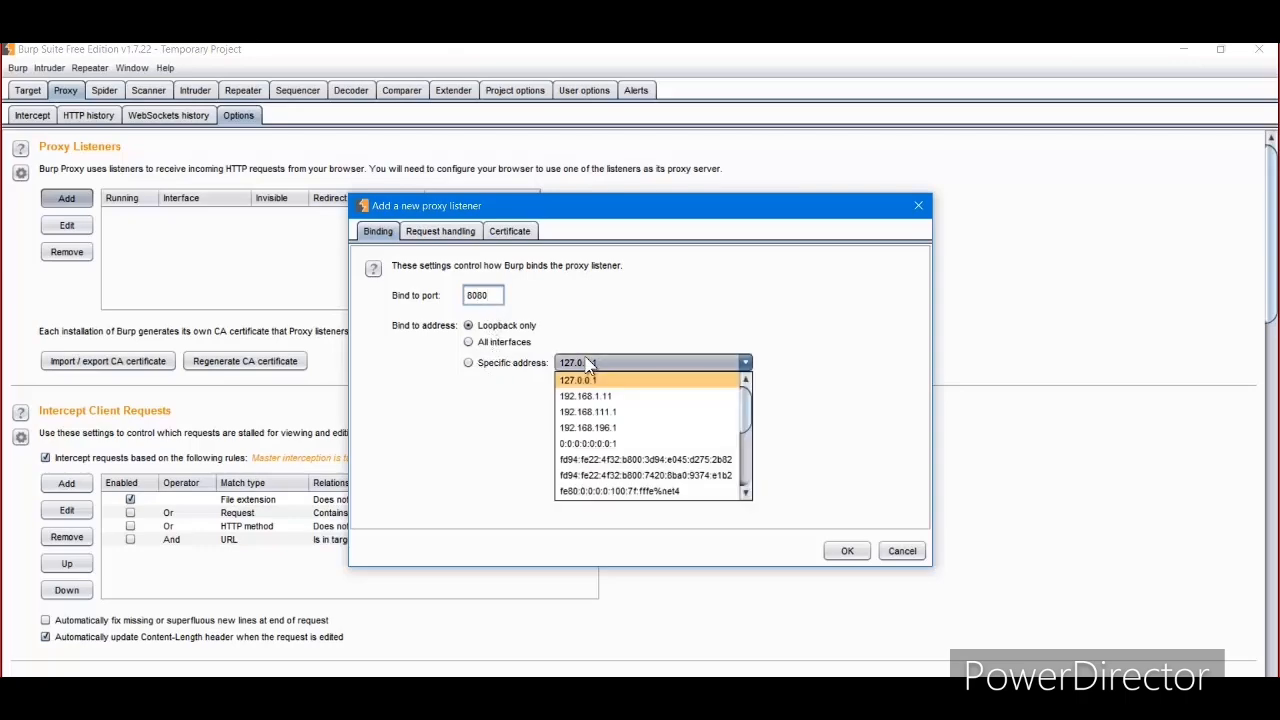
left_click(589, 364)
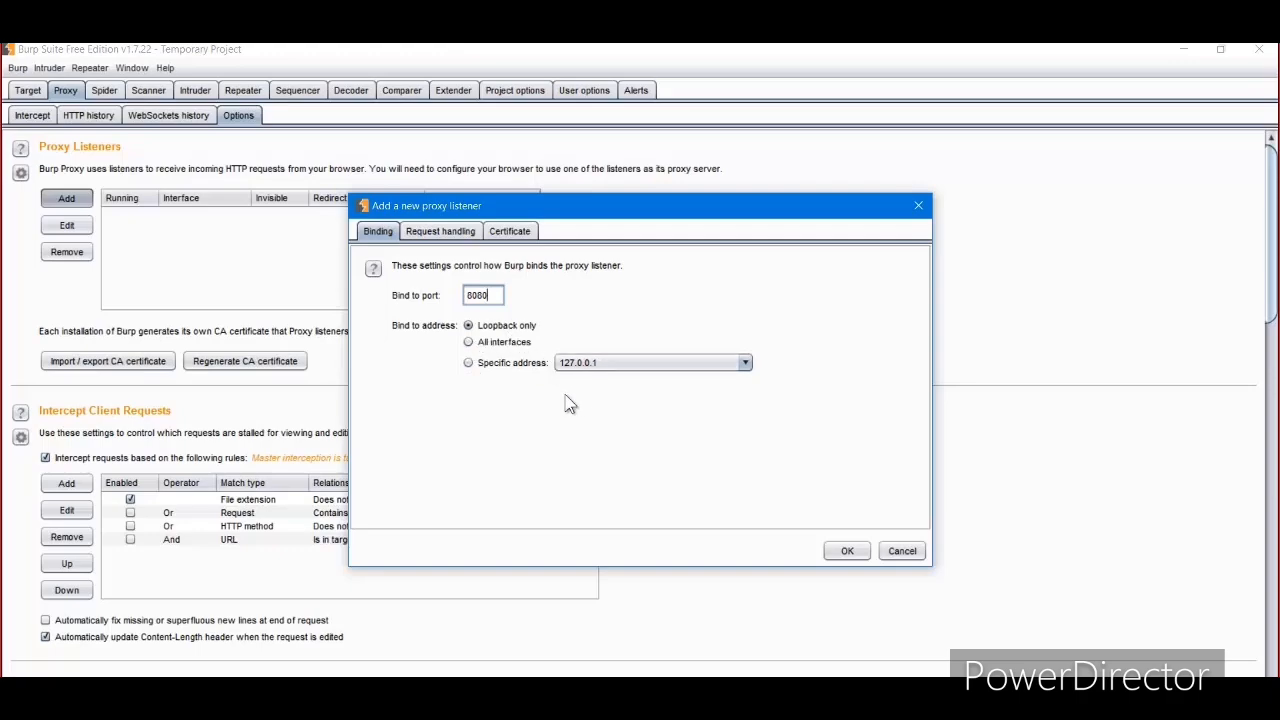
left_click(847, 553)
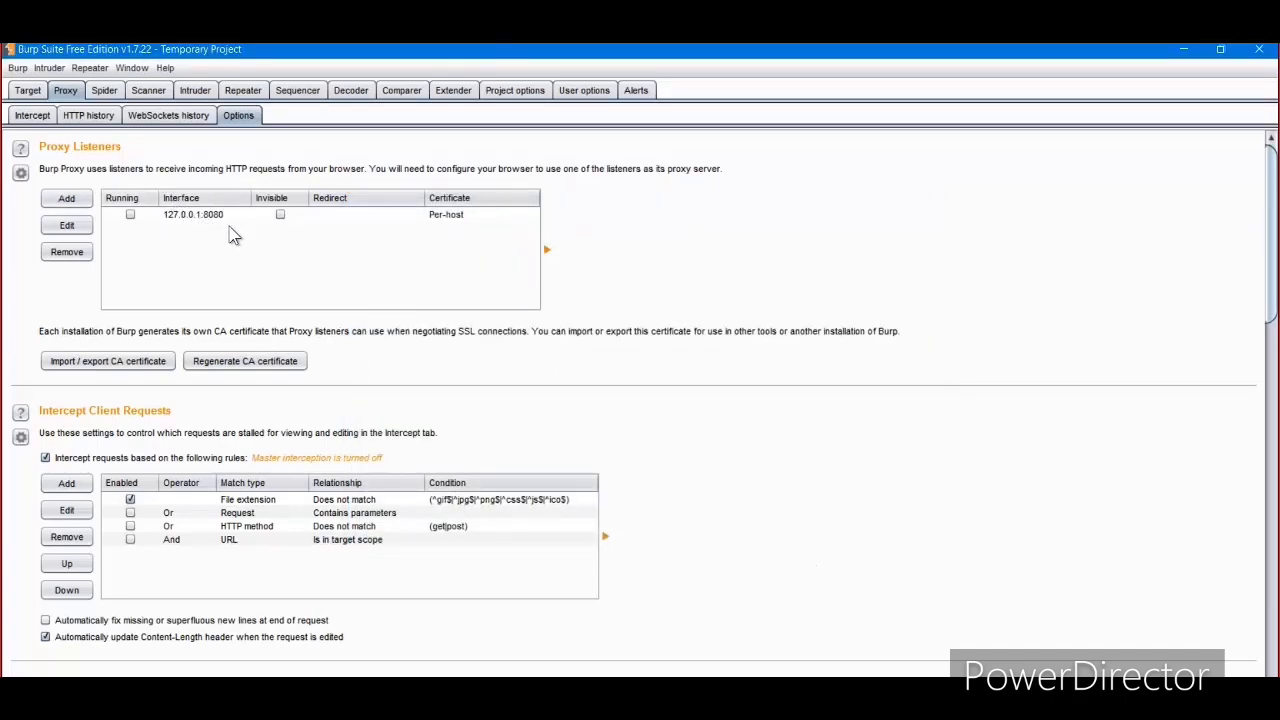
Start the 127.0.0.1:8080 proxy listener and return to the proxy's intercept view.
left_click(131, 217)
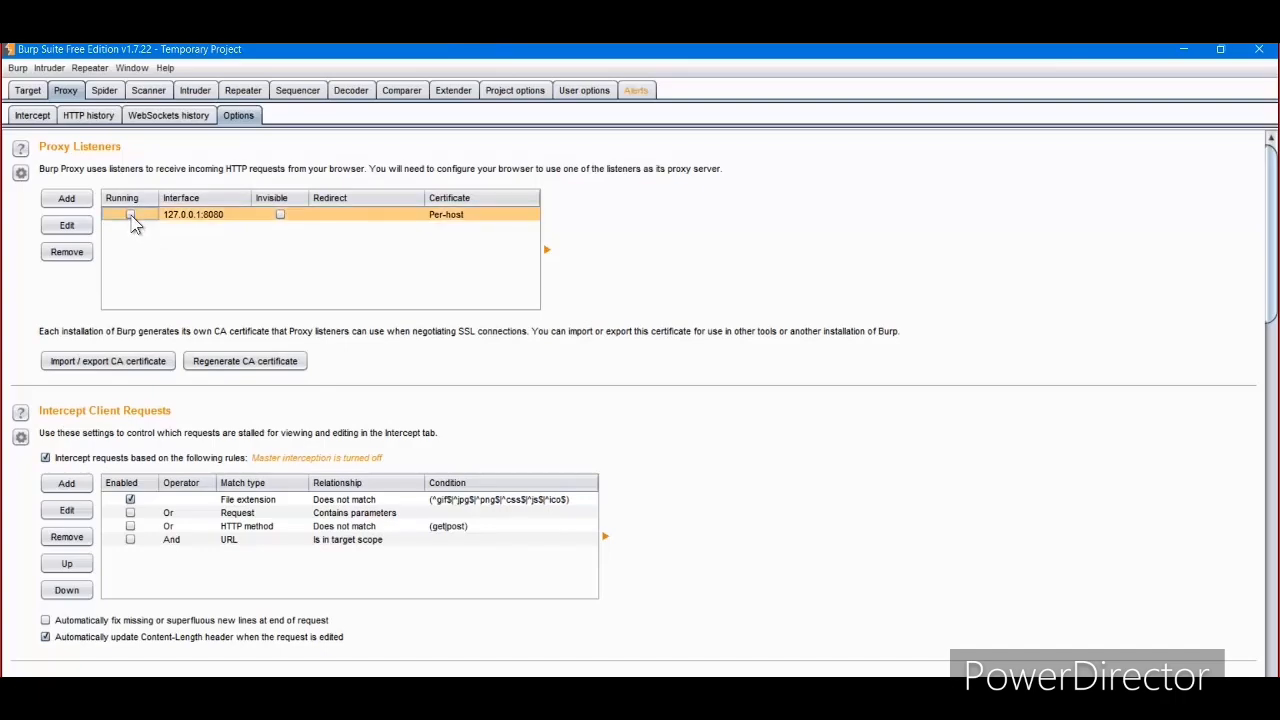
left_click(130, 215)
left_click(40, 115)
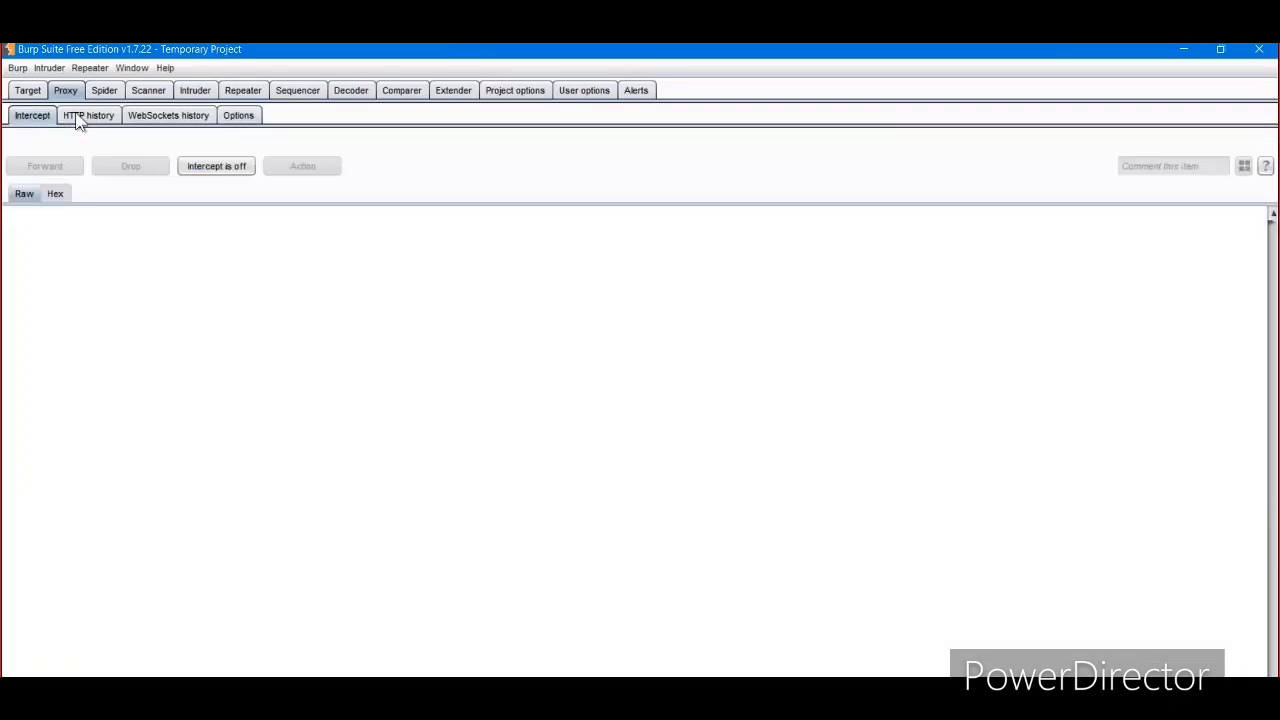
Switch to Firefox and open the connection settings from its advanced network options.
key("alt+Tab")
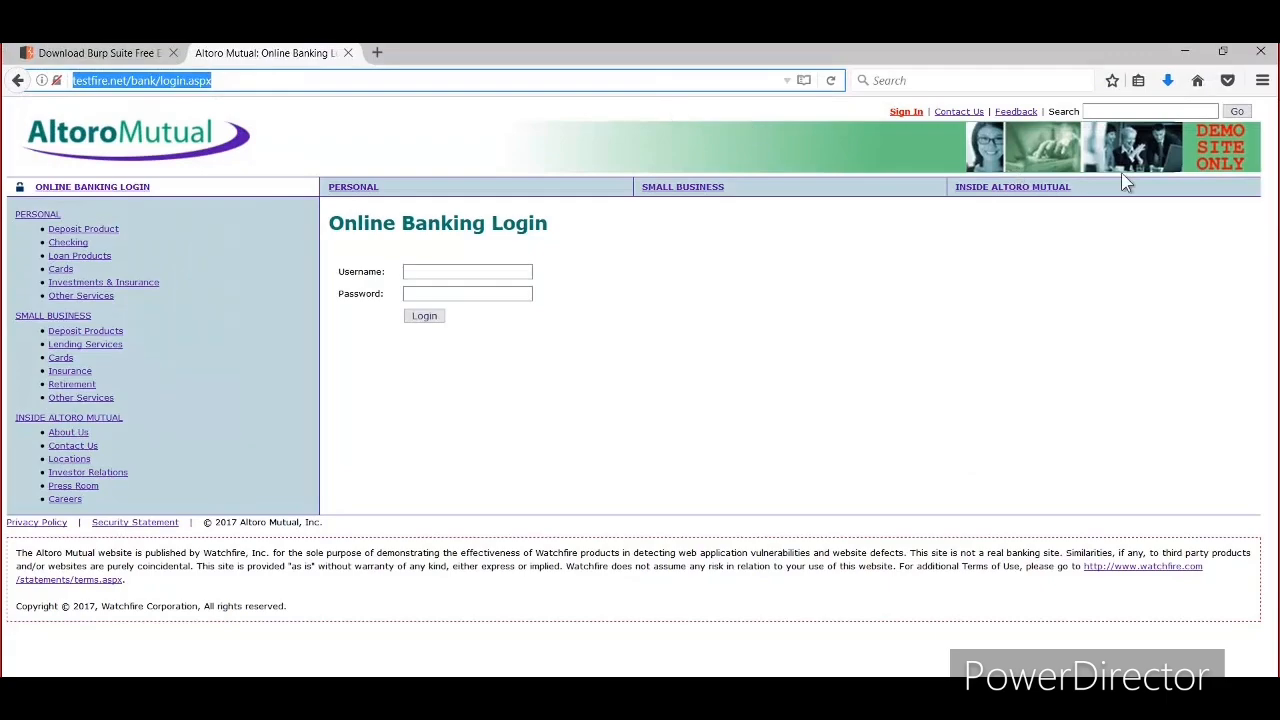
left_click(1262, 80)
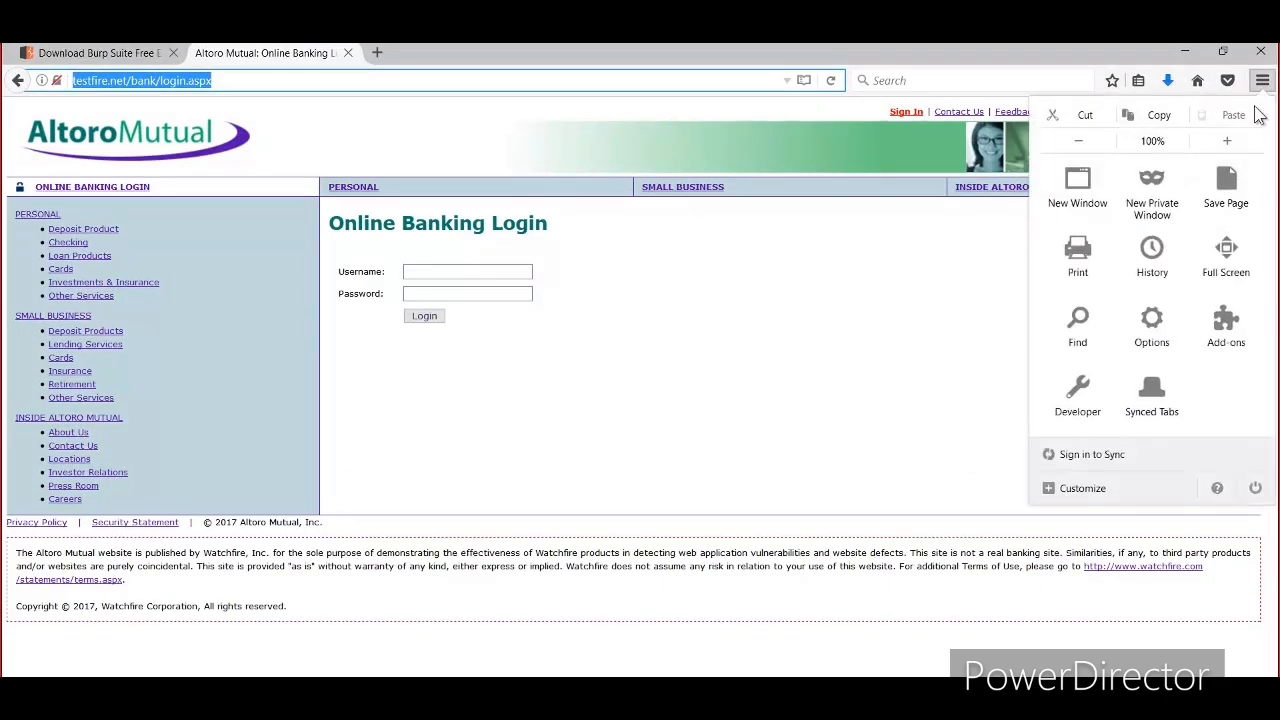
left_click(1152, 325)
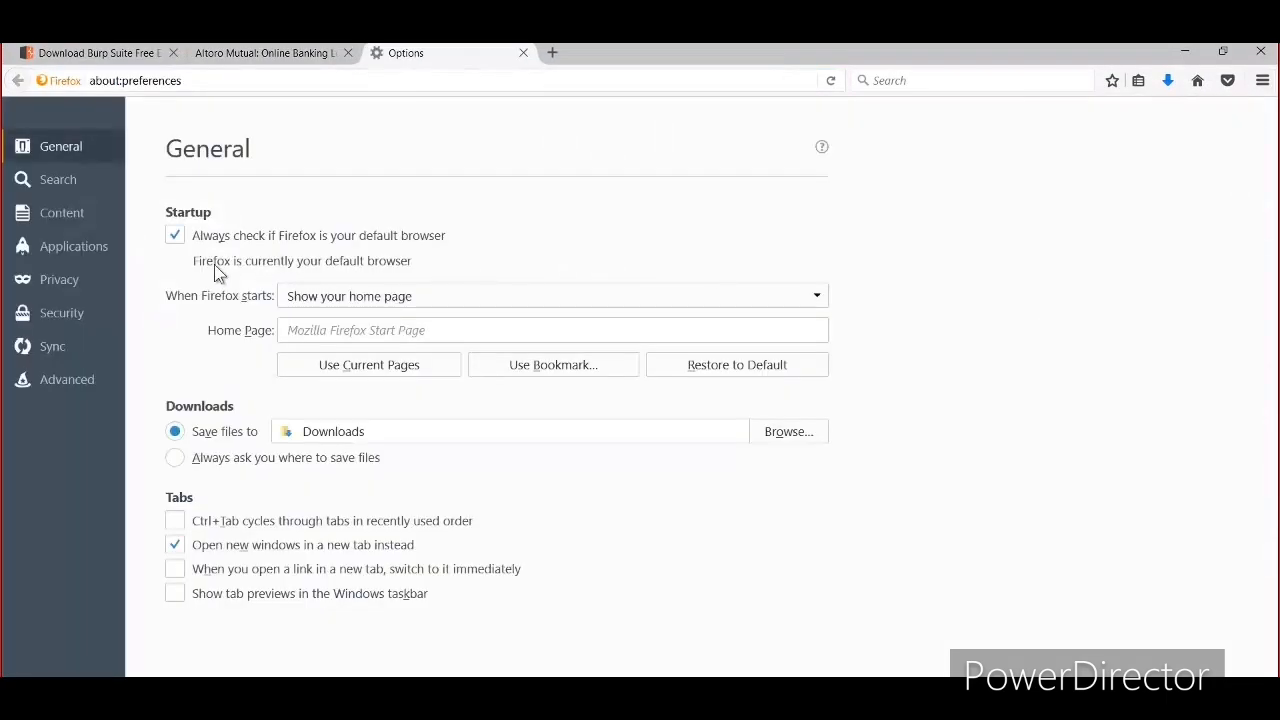
left_click(87, 380)
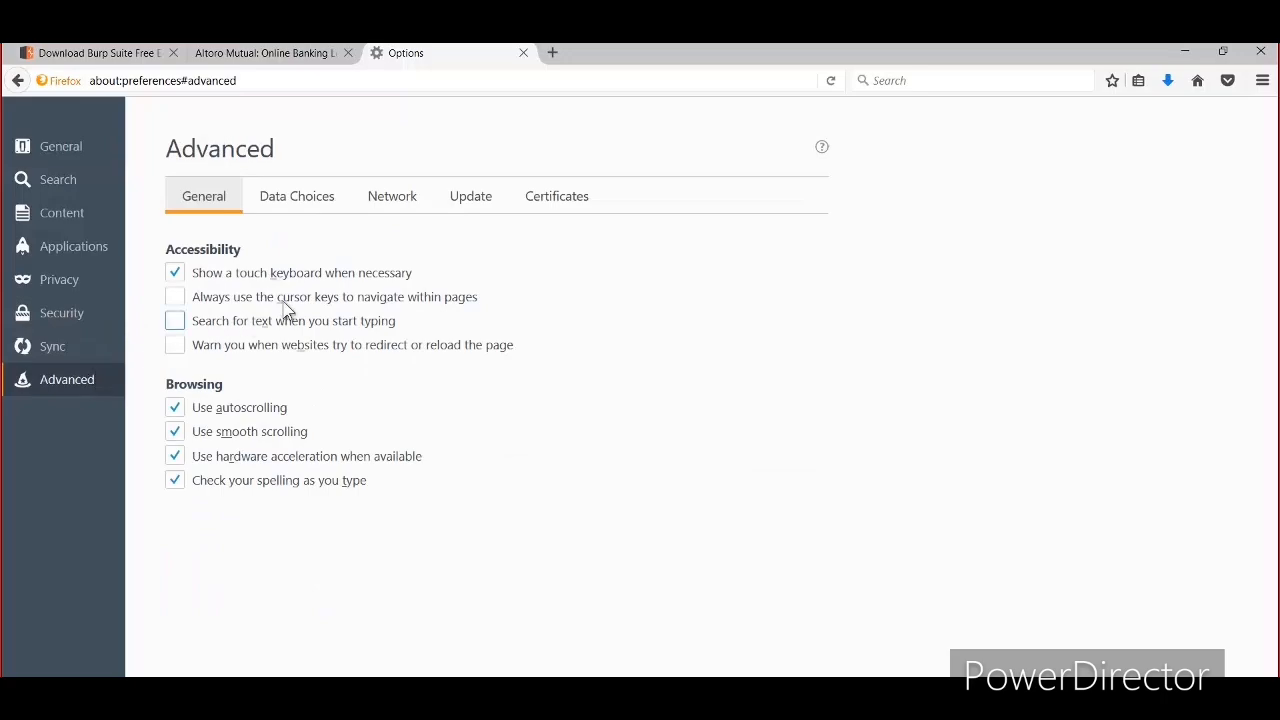
left_click(382, 205)
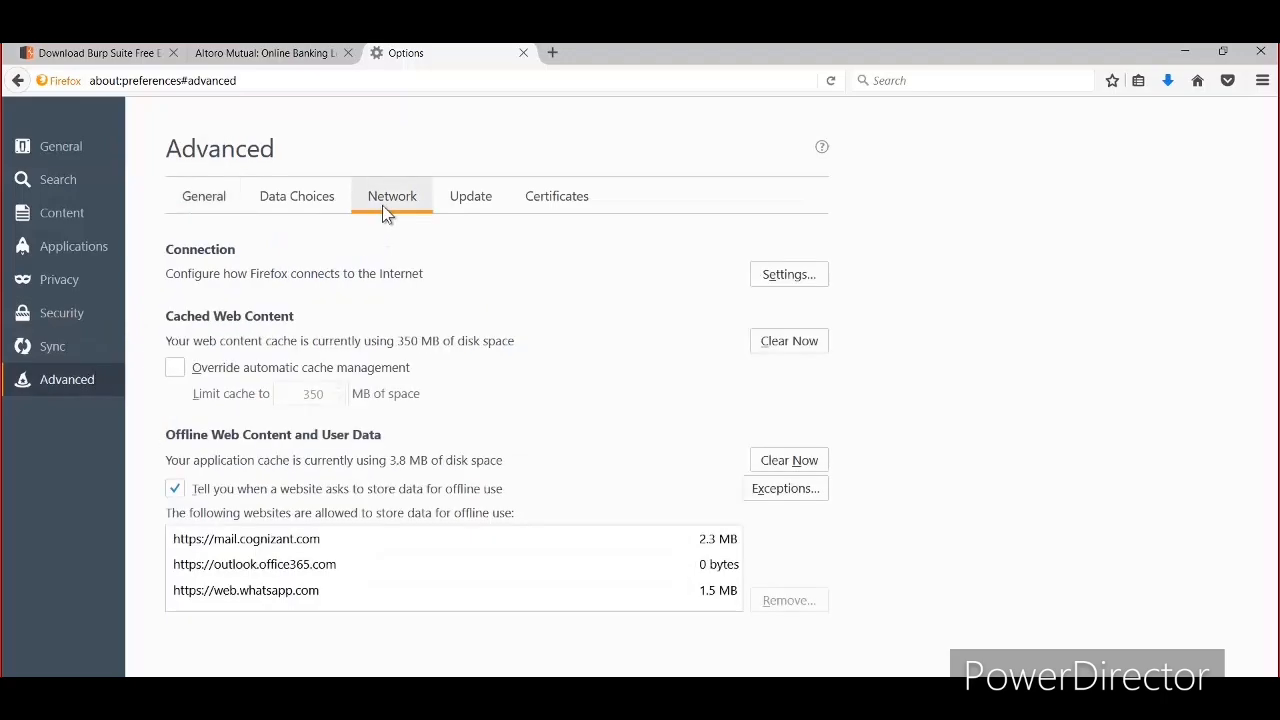
left_click(790, 282)
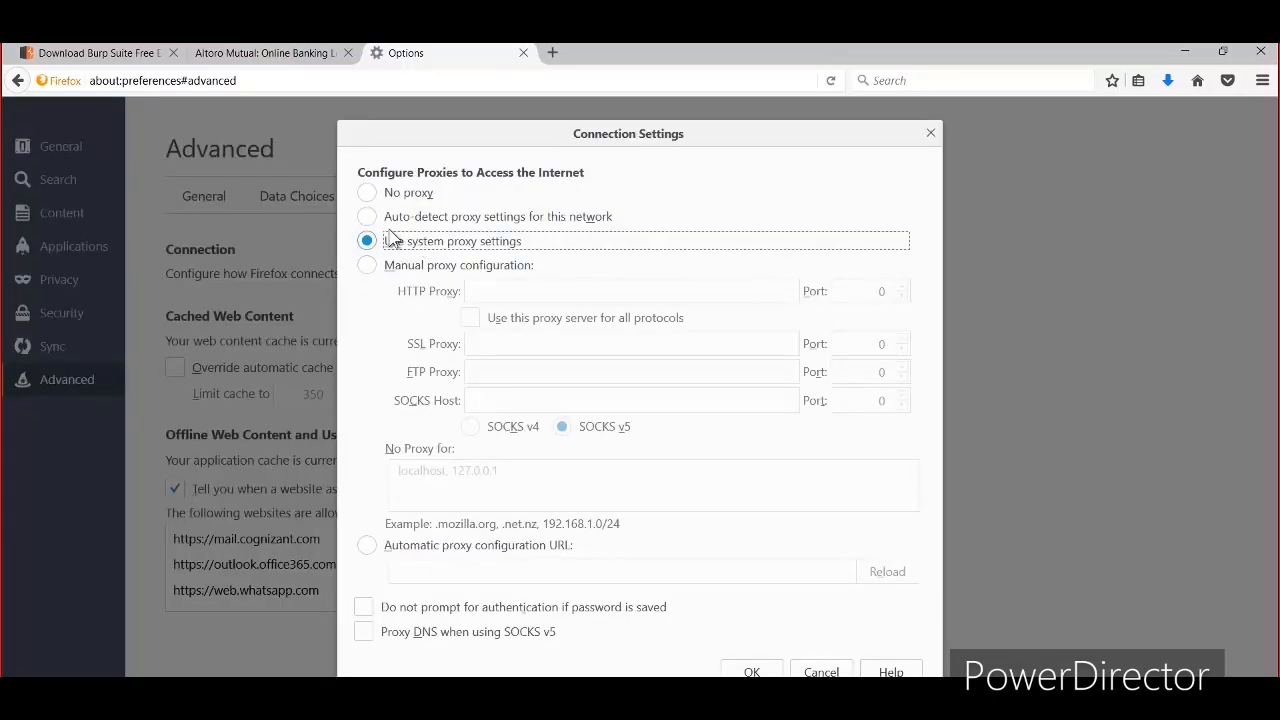
Configure a manual HTTP proxy of 127.0.0.1 on port 8080 and use it for all protocols.
left_click(367, 265)
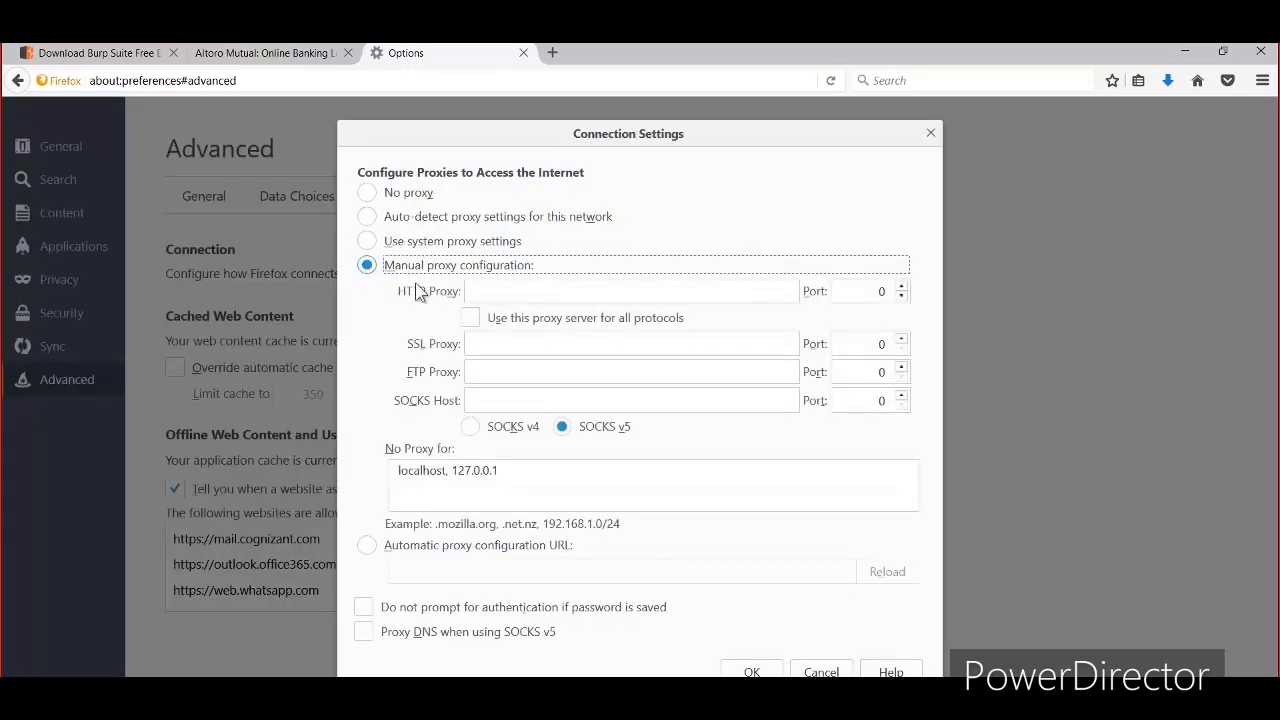
left_click(488, 291)
type("127")
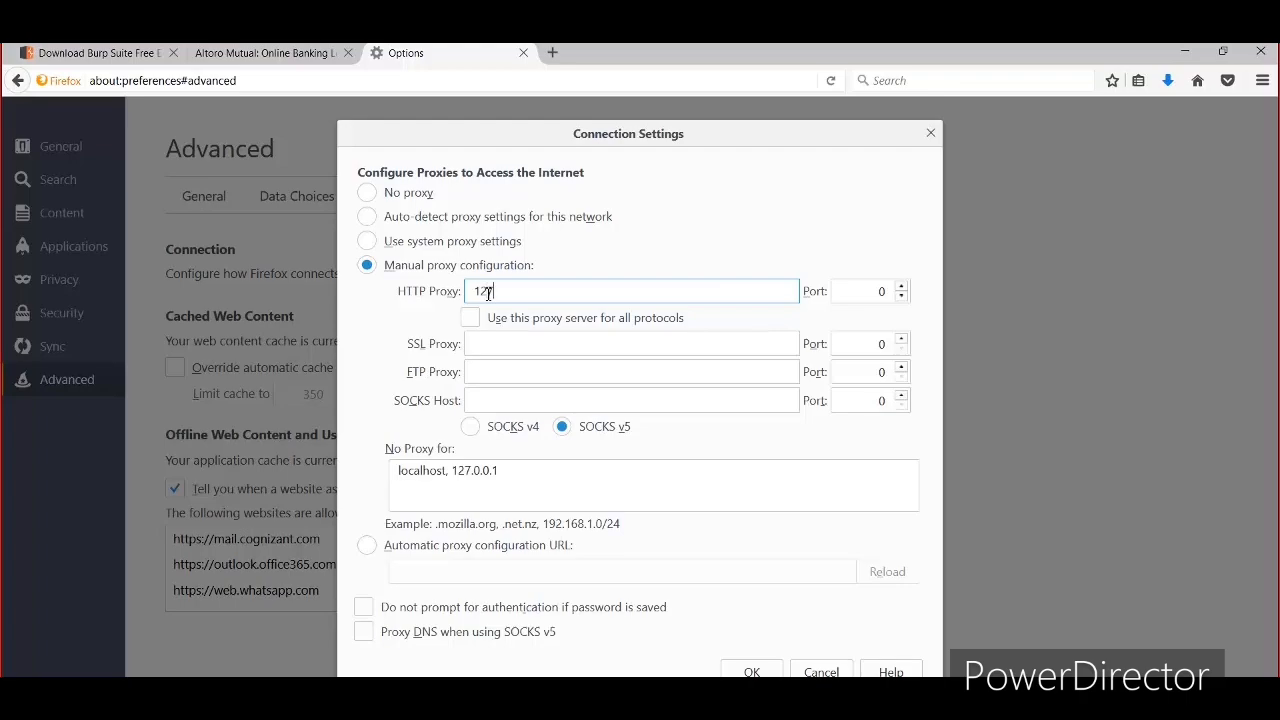
type(".0.0.1")
key("Tab")
type("8080")
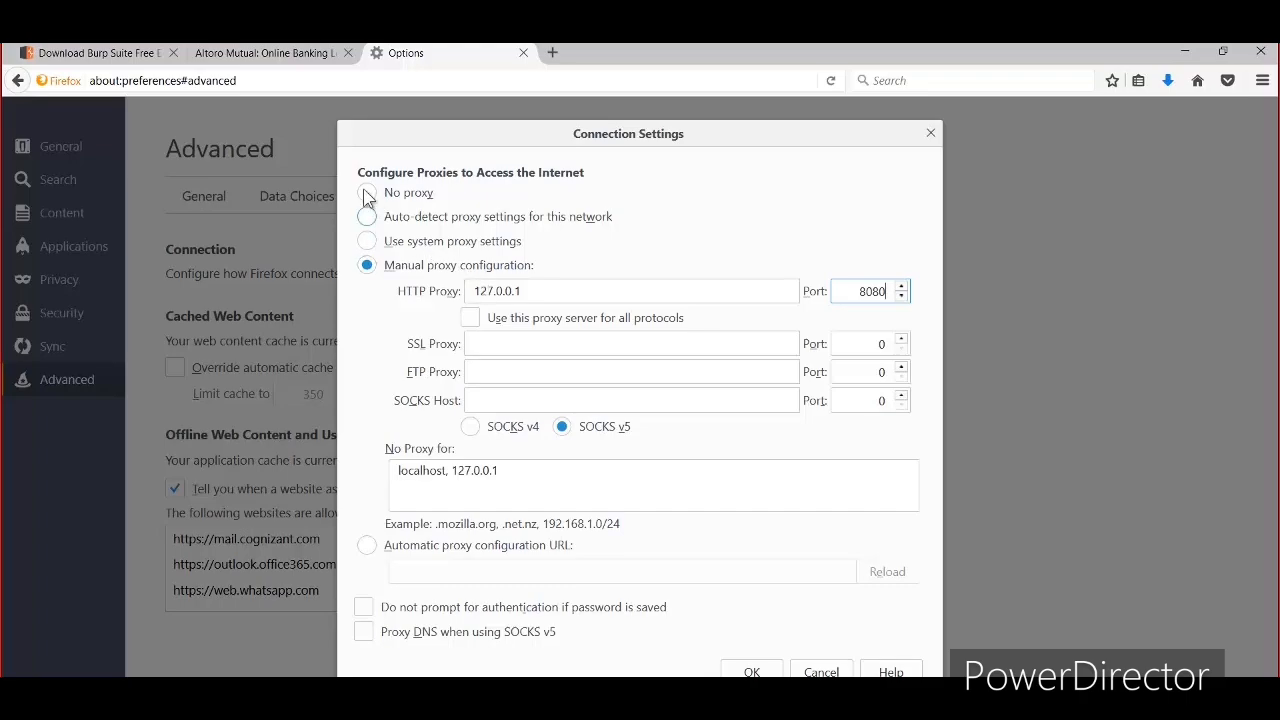
left_click_drag(477, 293, 543, 294)
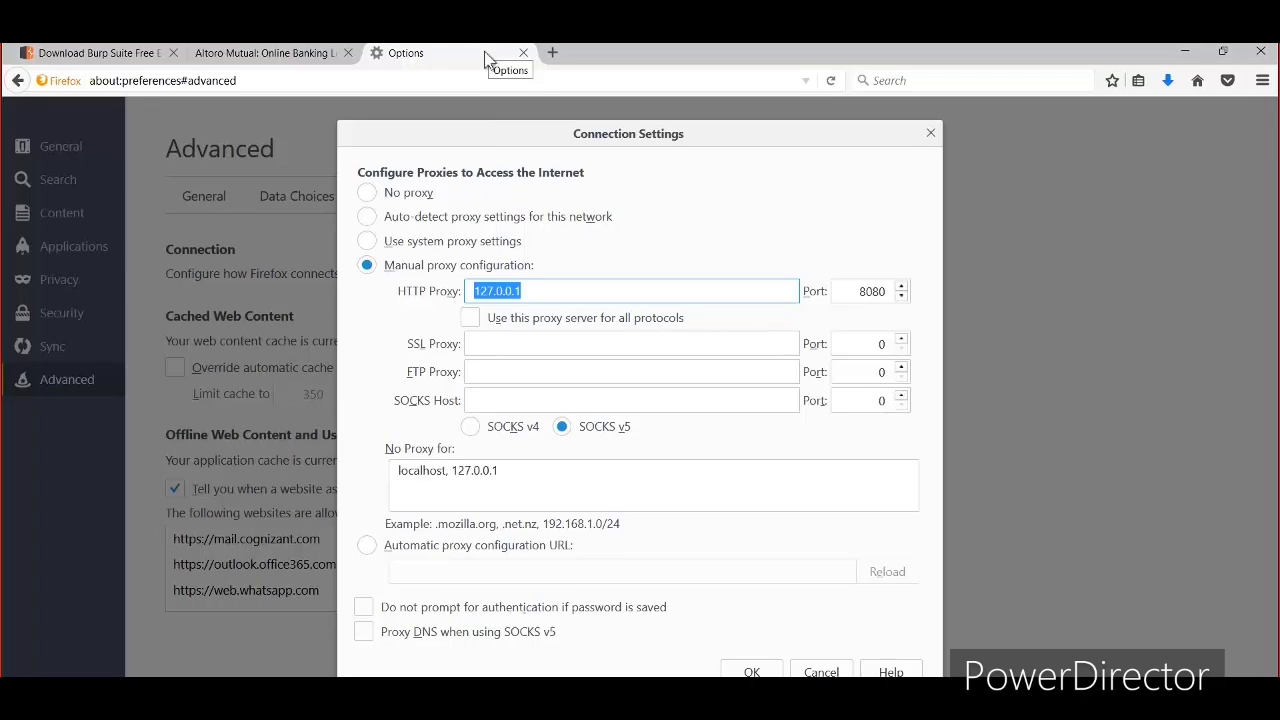
left_click(469, 320)
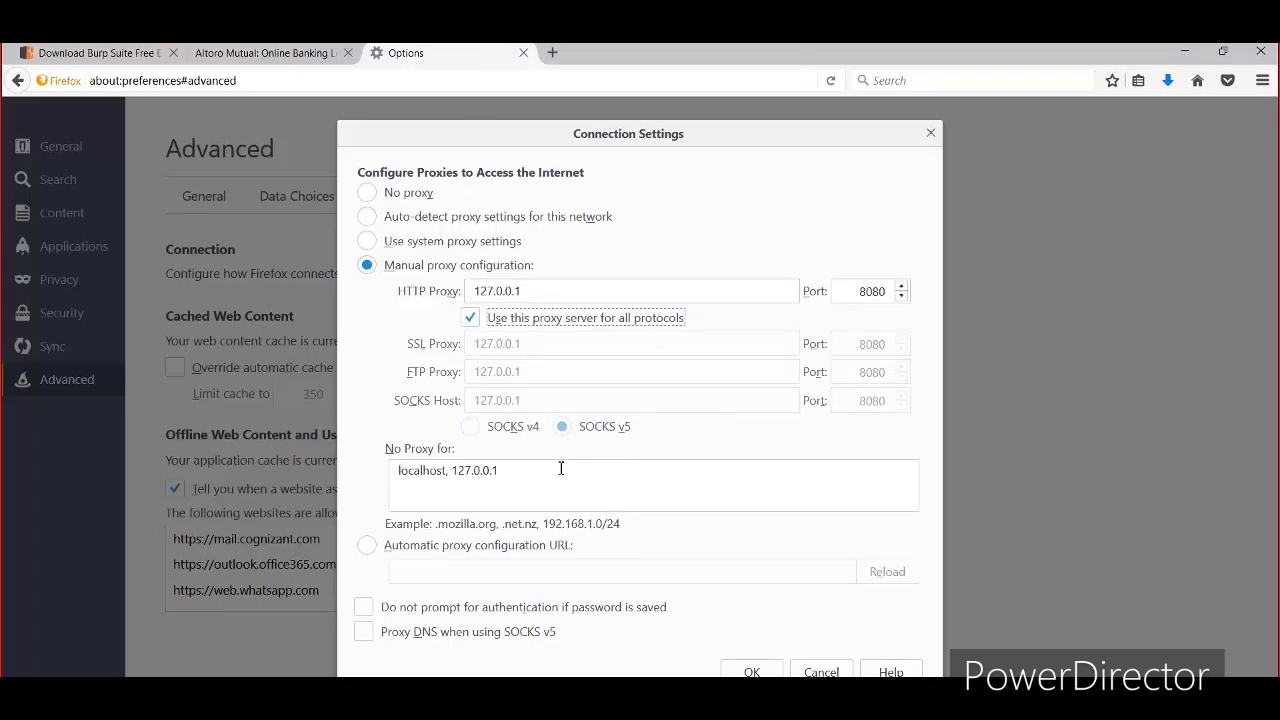
Clear the localhost and 127.0.0.1 entries from the no-proxy exceptions and save the connection settings.
left_click(530, 466)
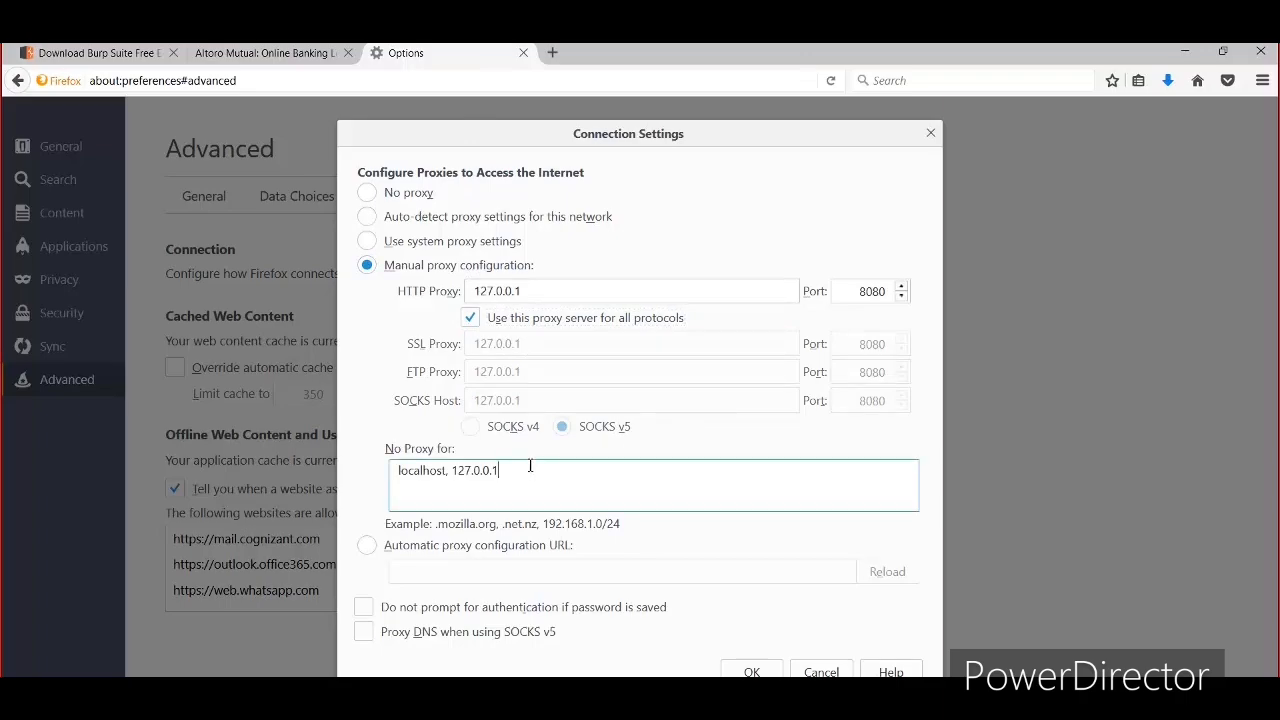
key("BackSpace")
key("BackSpace")
key("BackSpace")
key("BackSpace")
key("BackSpace")
key("BackSpace")
key("BackSpace")
key("BackSpace")
key("BackSpace")
key("BackSpace")
key("BackSpace")
key("BackSpace")
key("BackSpace")
key("BackSpace")
key("BackSpace")
key("BackSpace")
key("BackSpace")
key("BackSpace")
key("BackSpace")
key("BackSpace")
left_click(750, 671)
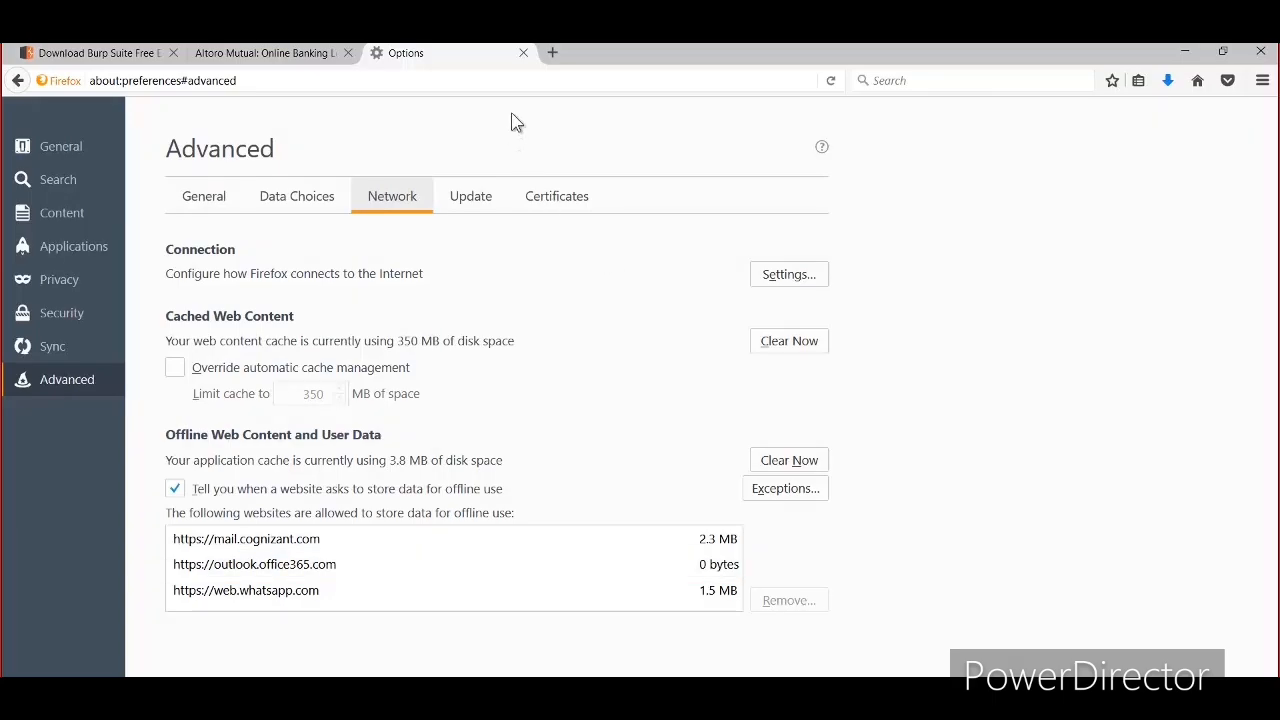
Close the options page and the other existing tabs, and load testfire.net in a new tab.
left_click(525, 54)
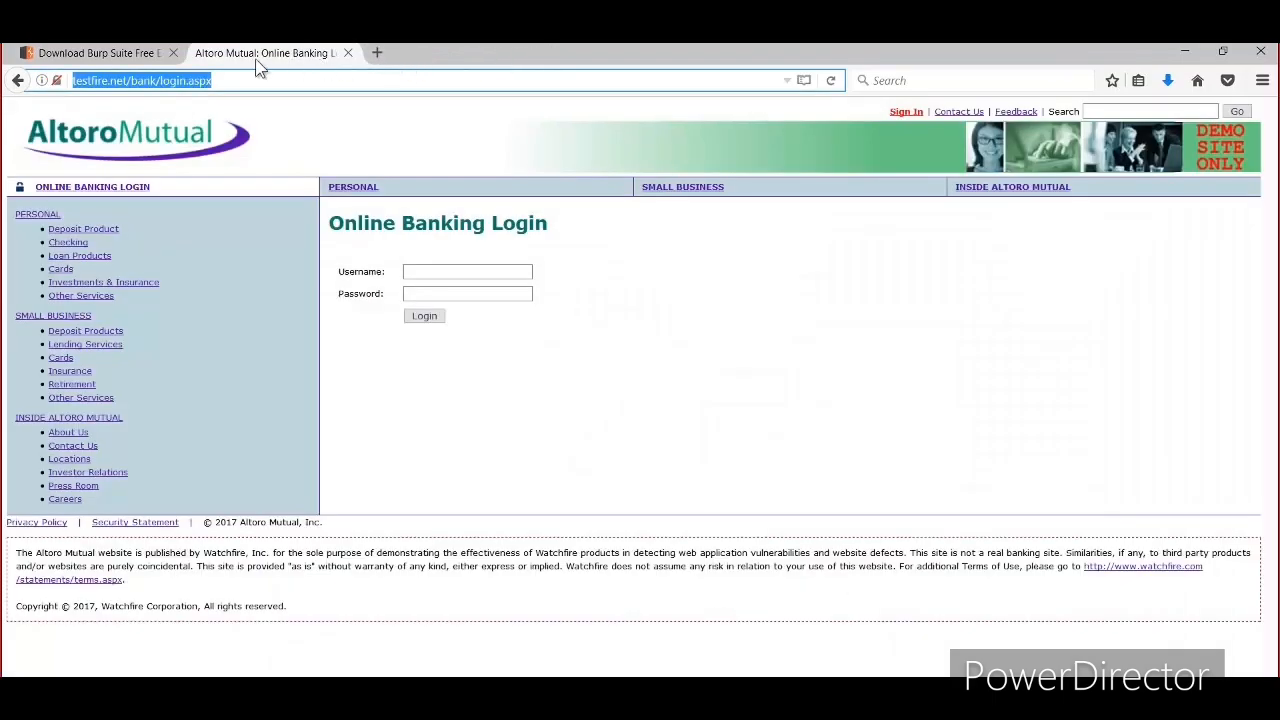
left_click(376, 53)
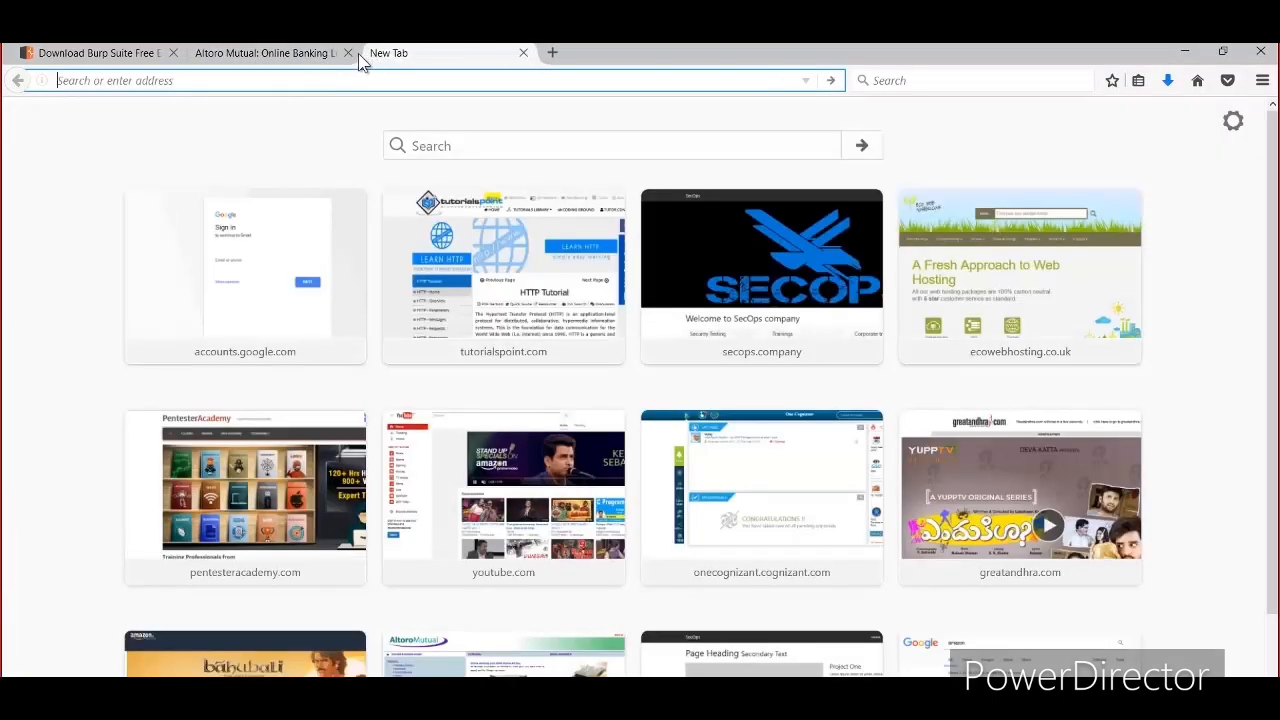
left_click(346, 53)
left_click(175, 55)
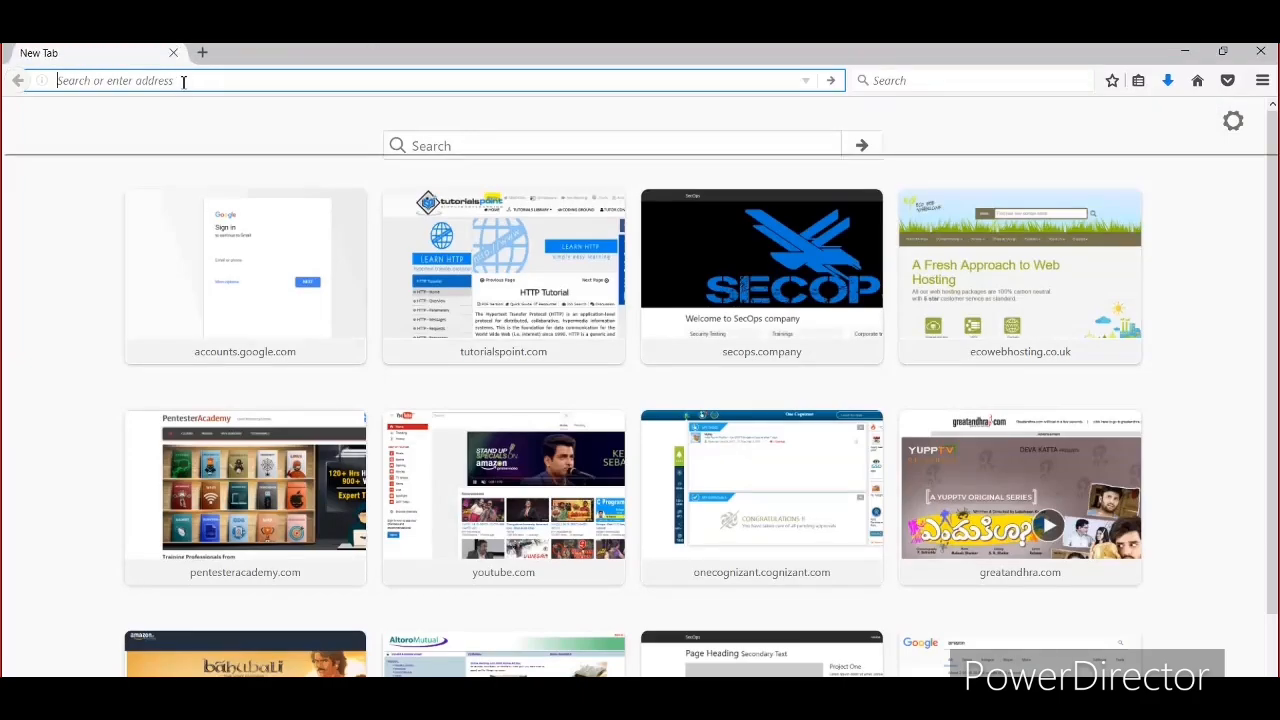
type("testfire.net")
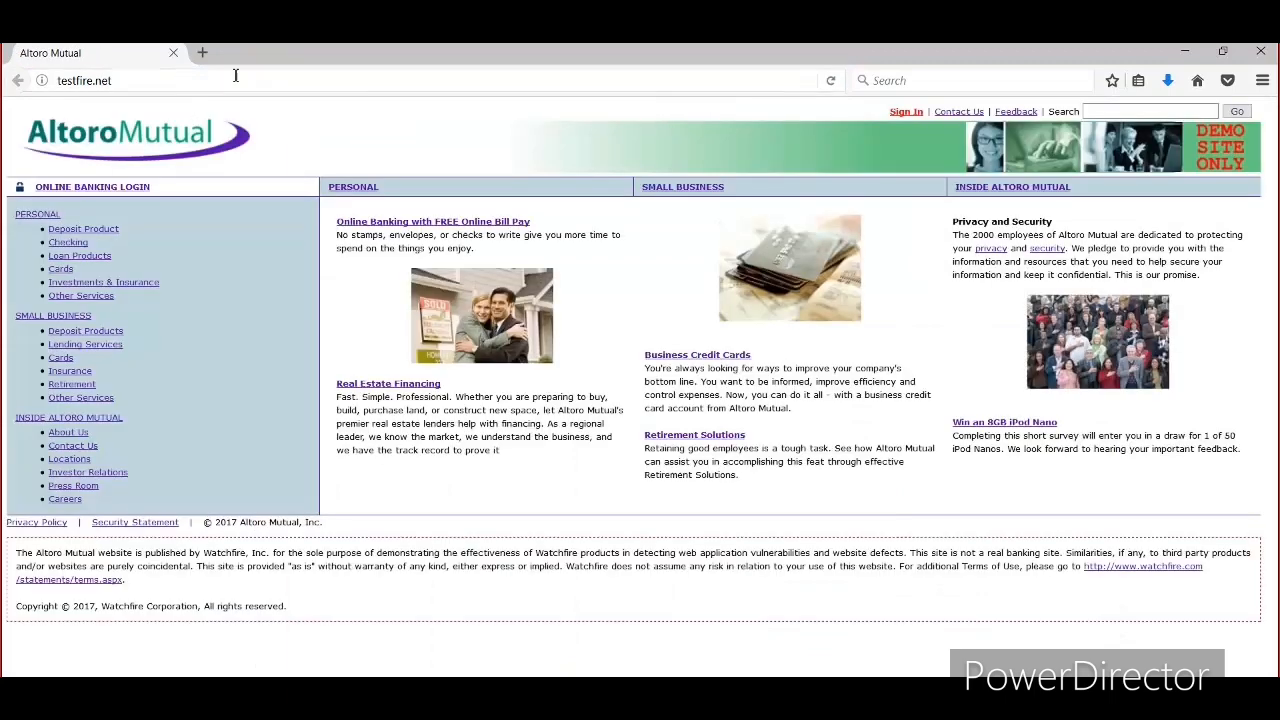
Replace the Altoro Mutual tab with a blank one, then switch to Burp Suite and turn on proxy interception.
key("alt+Tab")
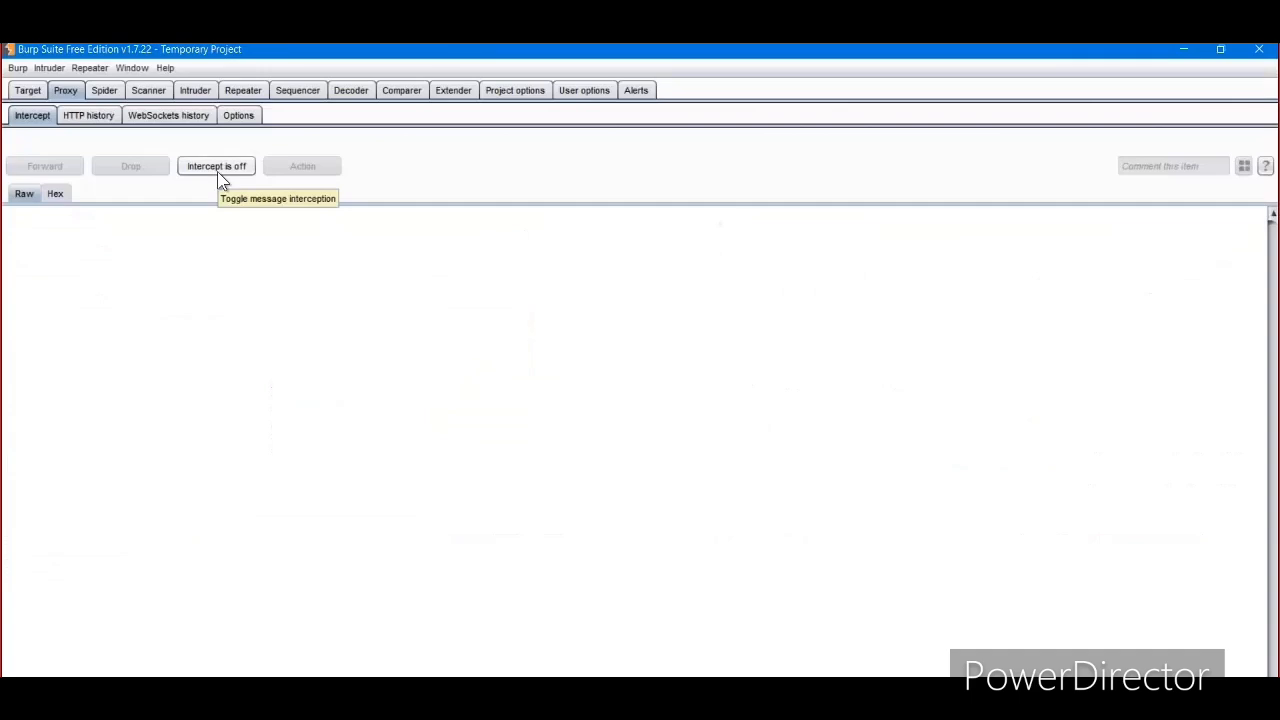
key("alt+Tab")
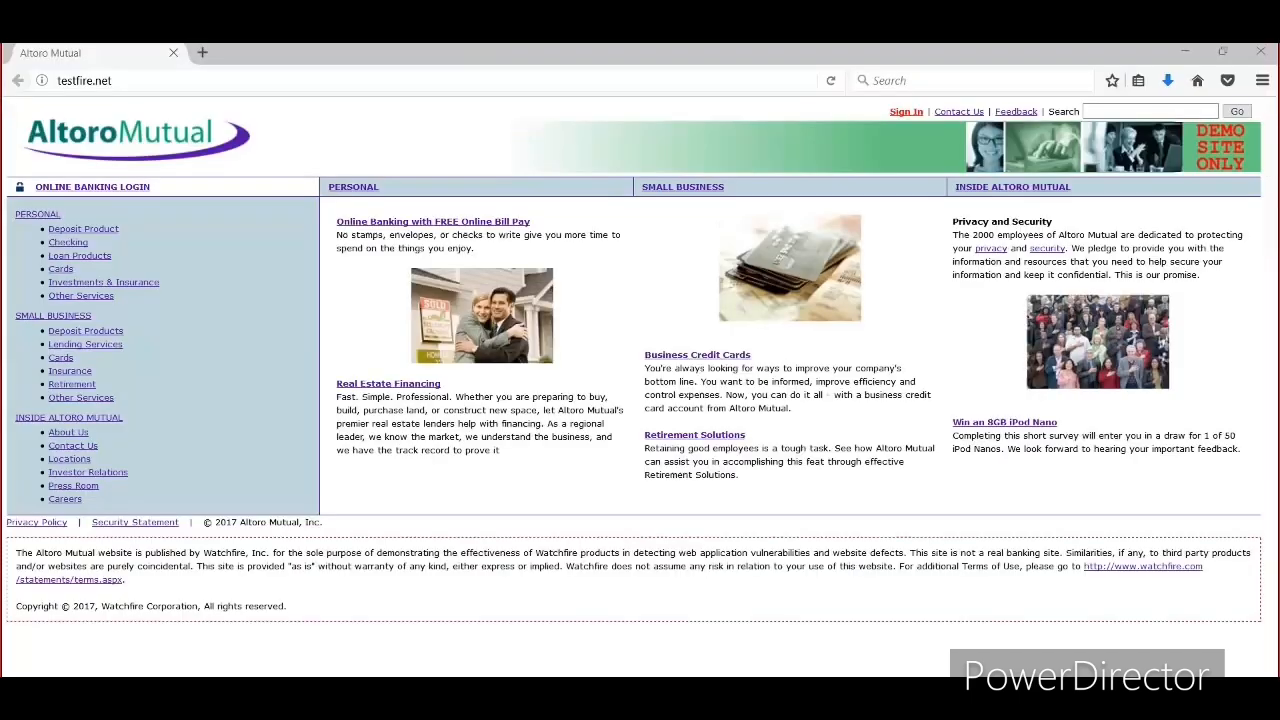
left_click(202, 52)
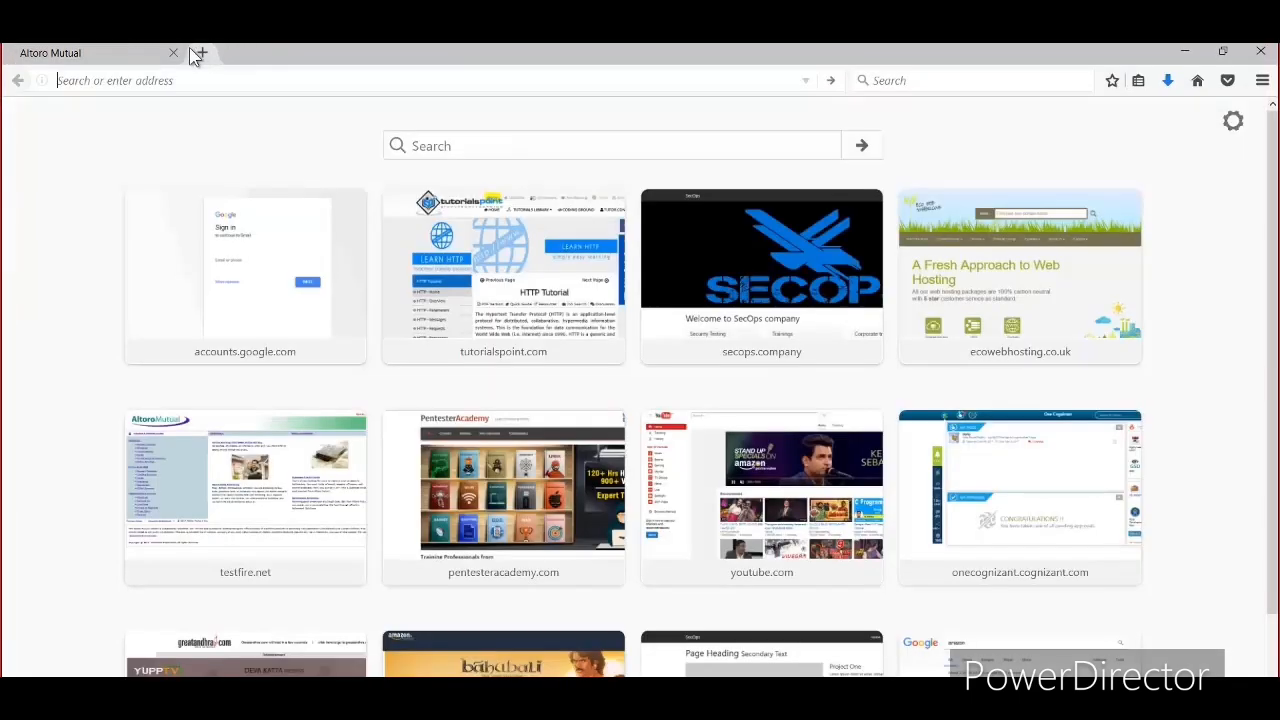
left_click(173, 50)
key("alt+Tab")
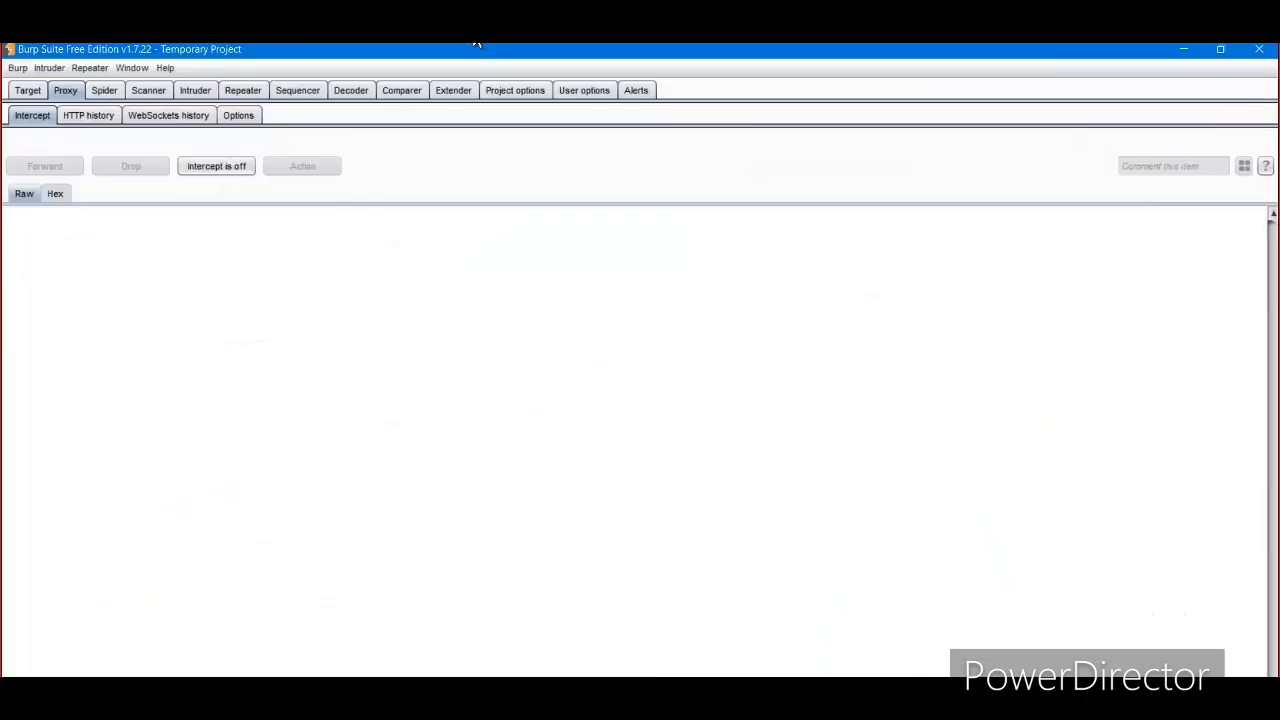
left_click(216, 166)
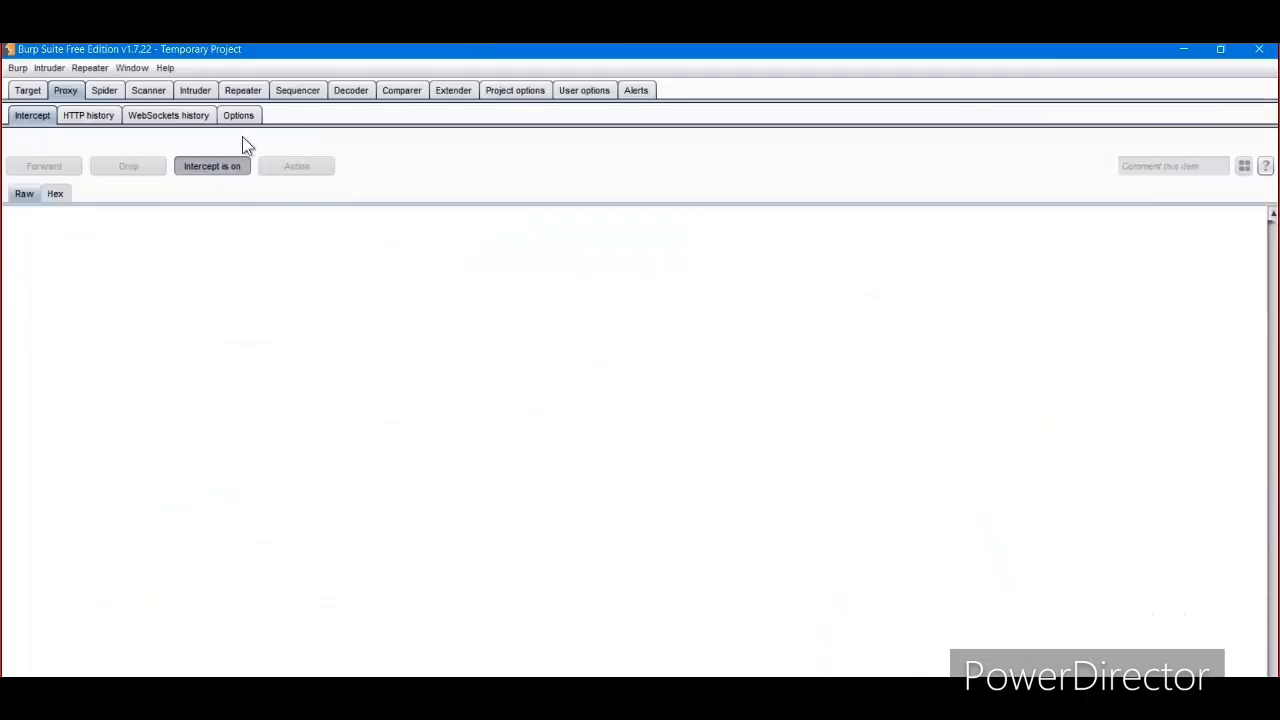
Switch to Firefox and request testfire.net in the blank tab so Burp Suite intercepts it.
key("alt+Tab")
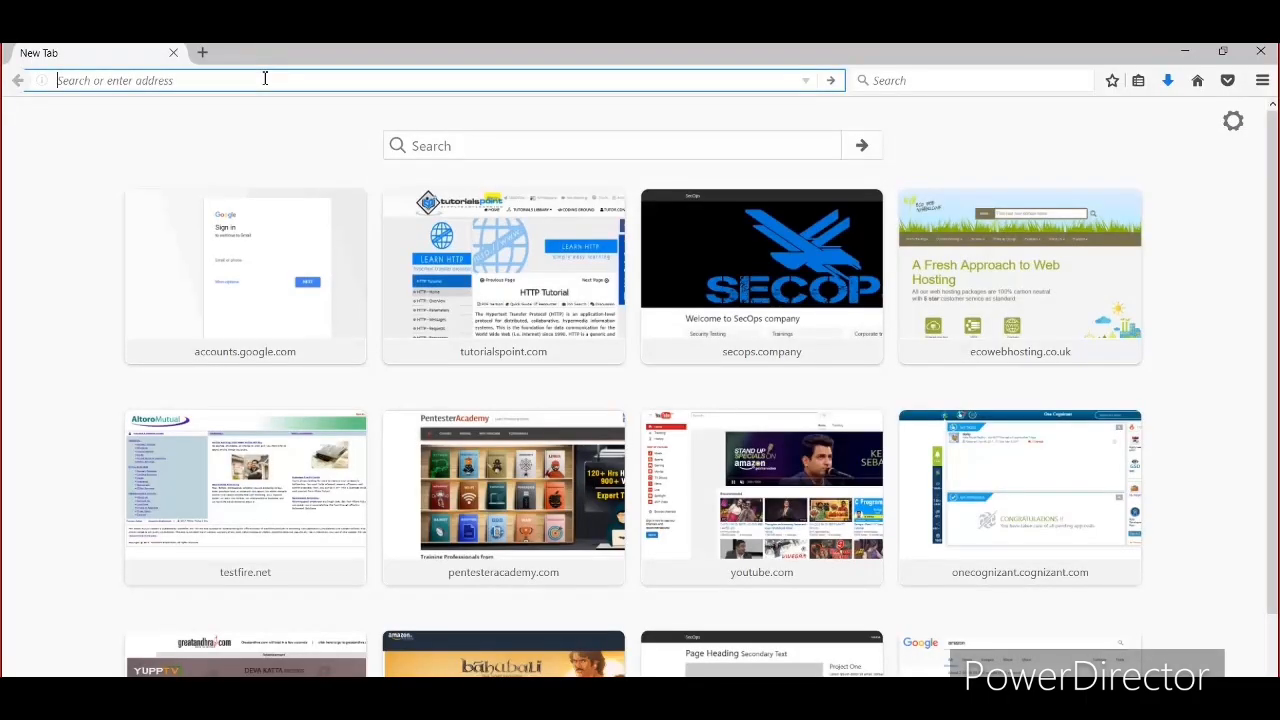
type("testfire.")
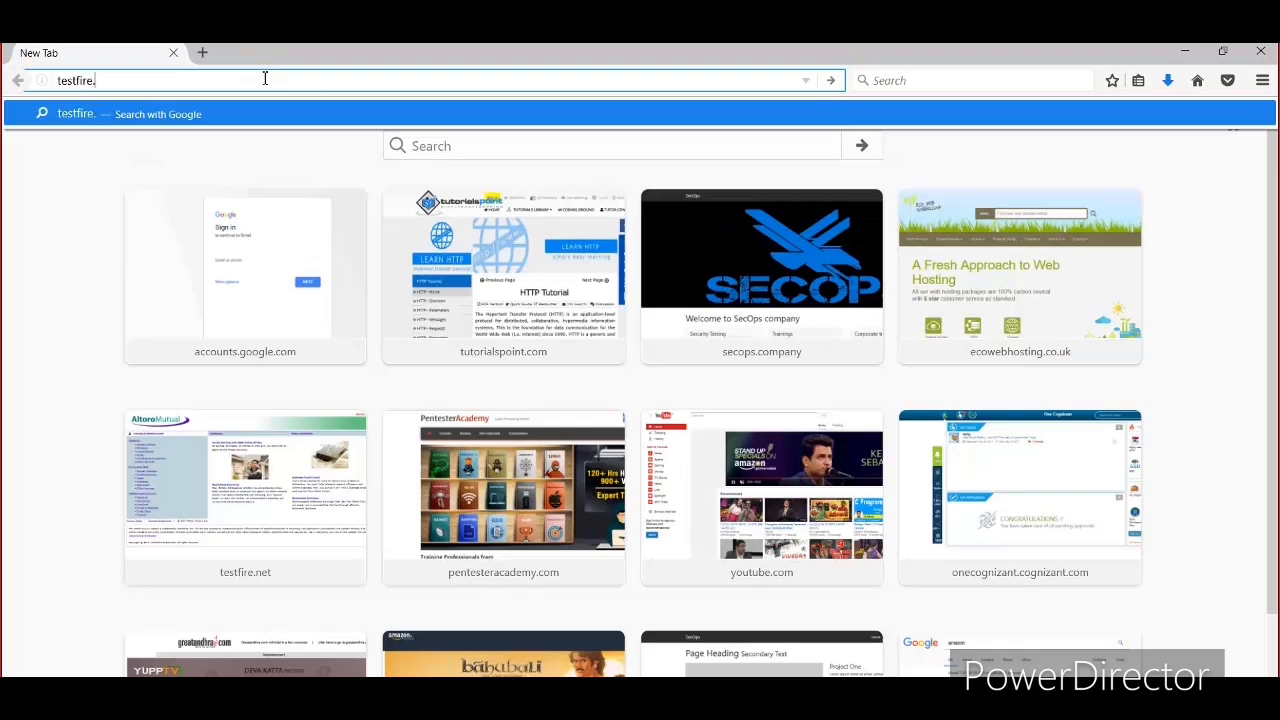
type("net")
key("Return")
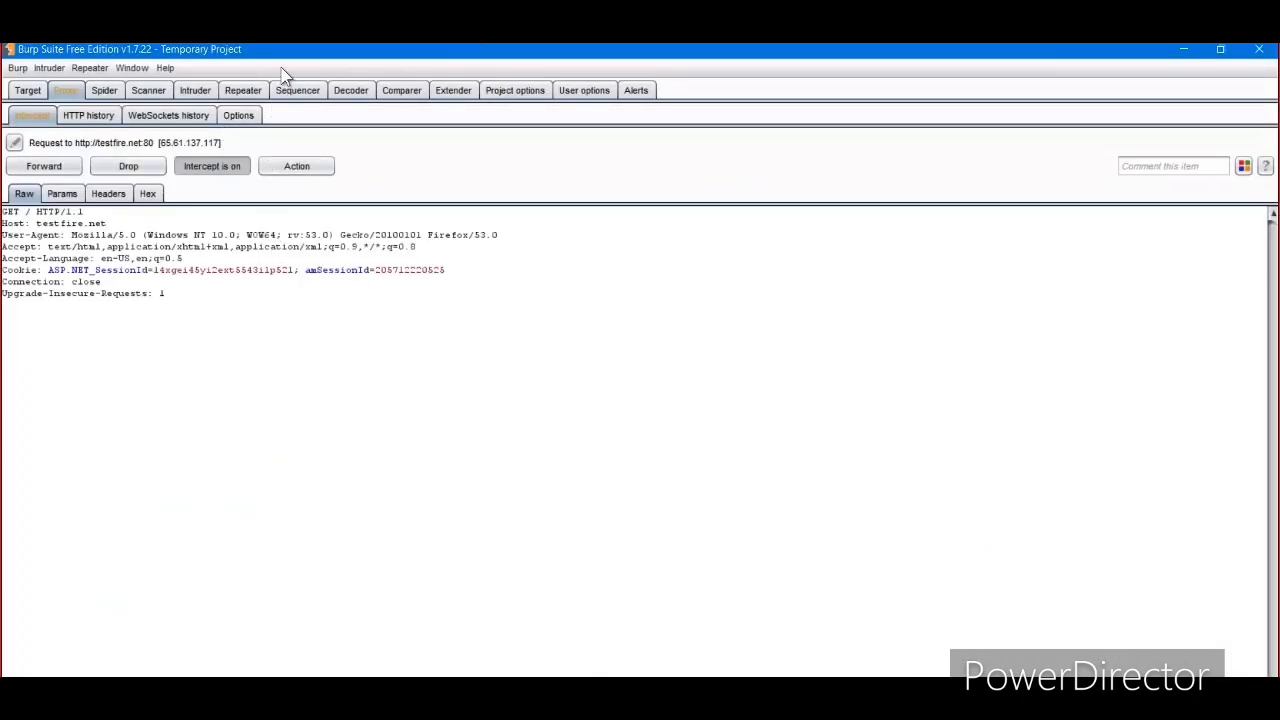
Check the pending testfire.net page in Firefox, then examine the intercepted GET request's method, host and headers in Burp Suite.
key("alt+Tab")
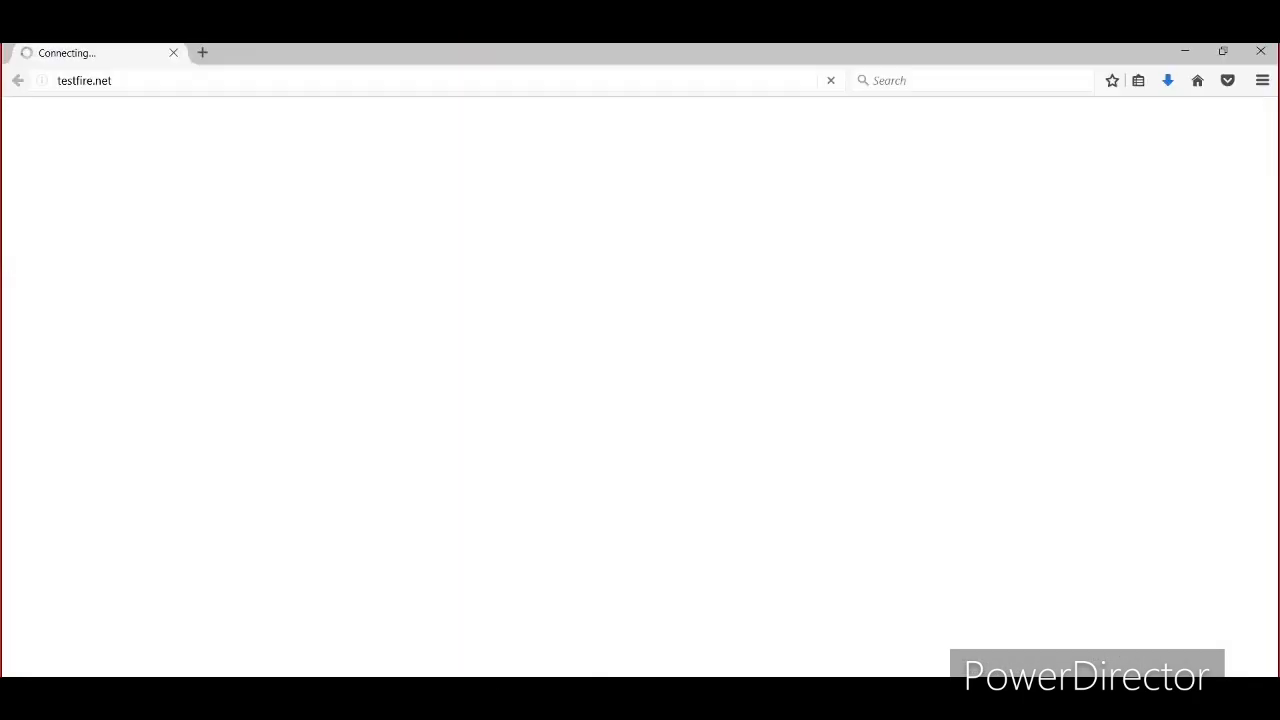
left_click(89, 84)
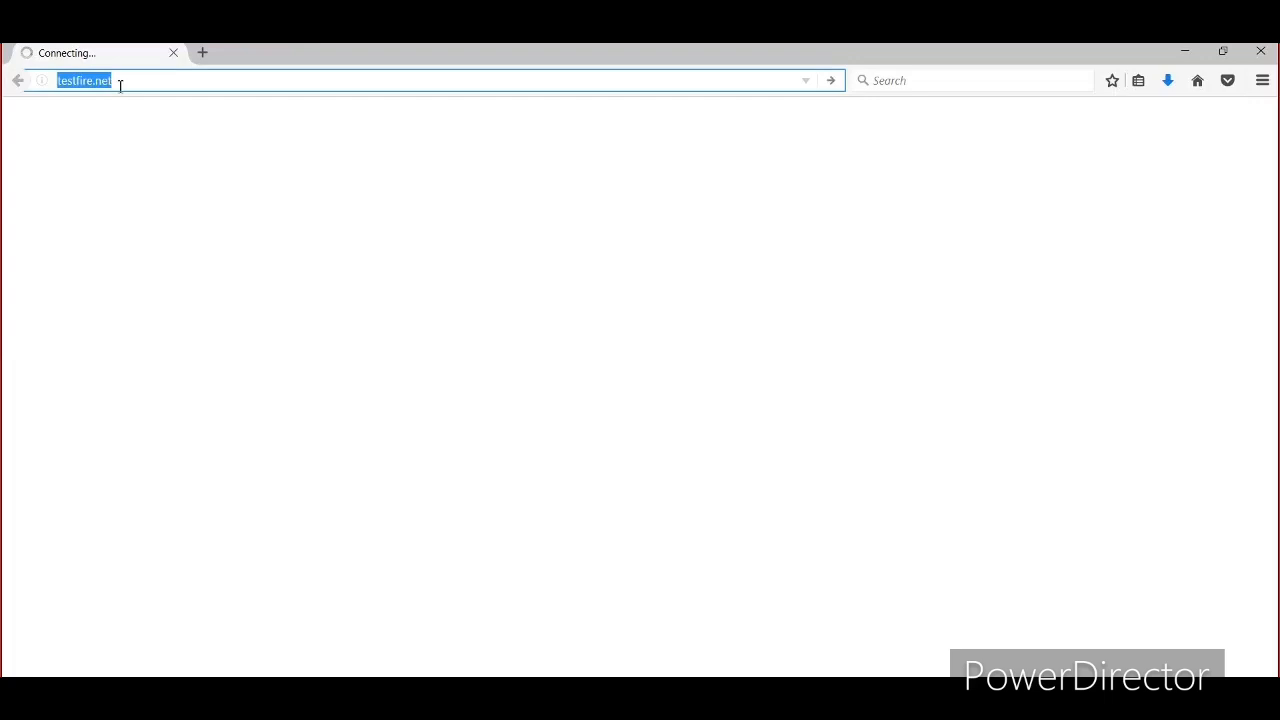
left_click(478, 32)
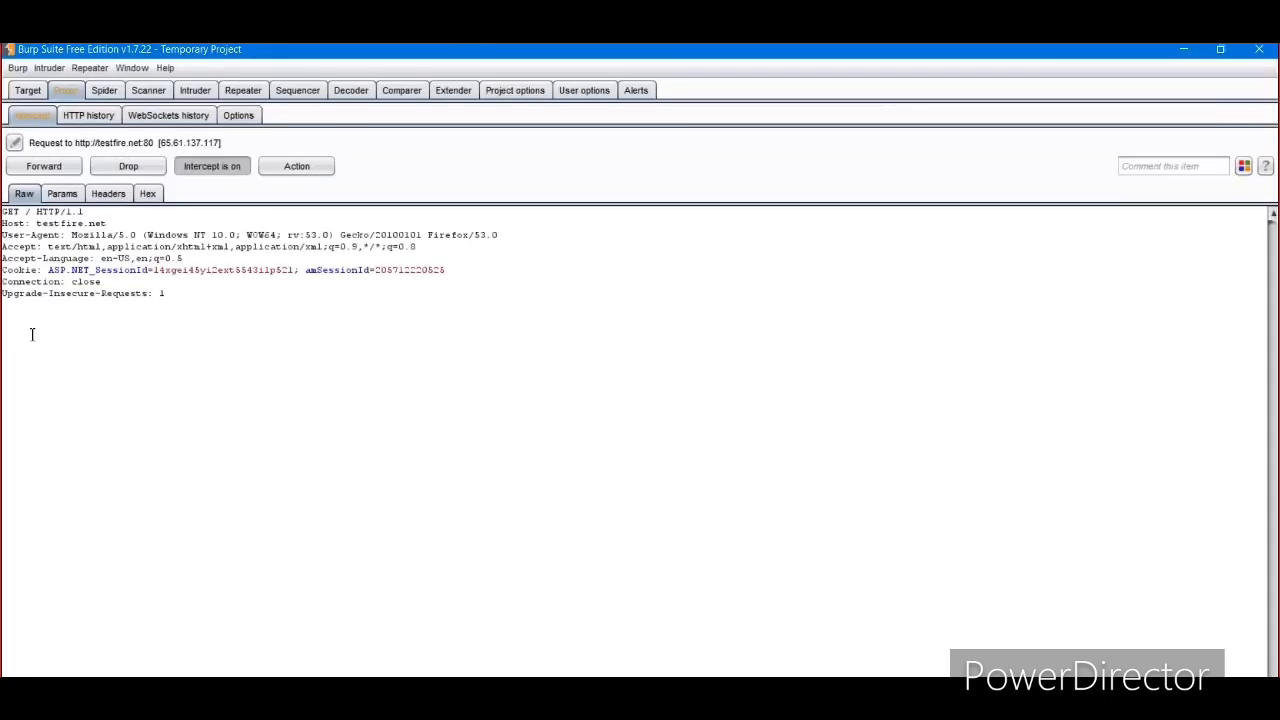
left_click_drag(173, 293, 113, 227)
left_click(33, 225)
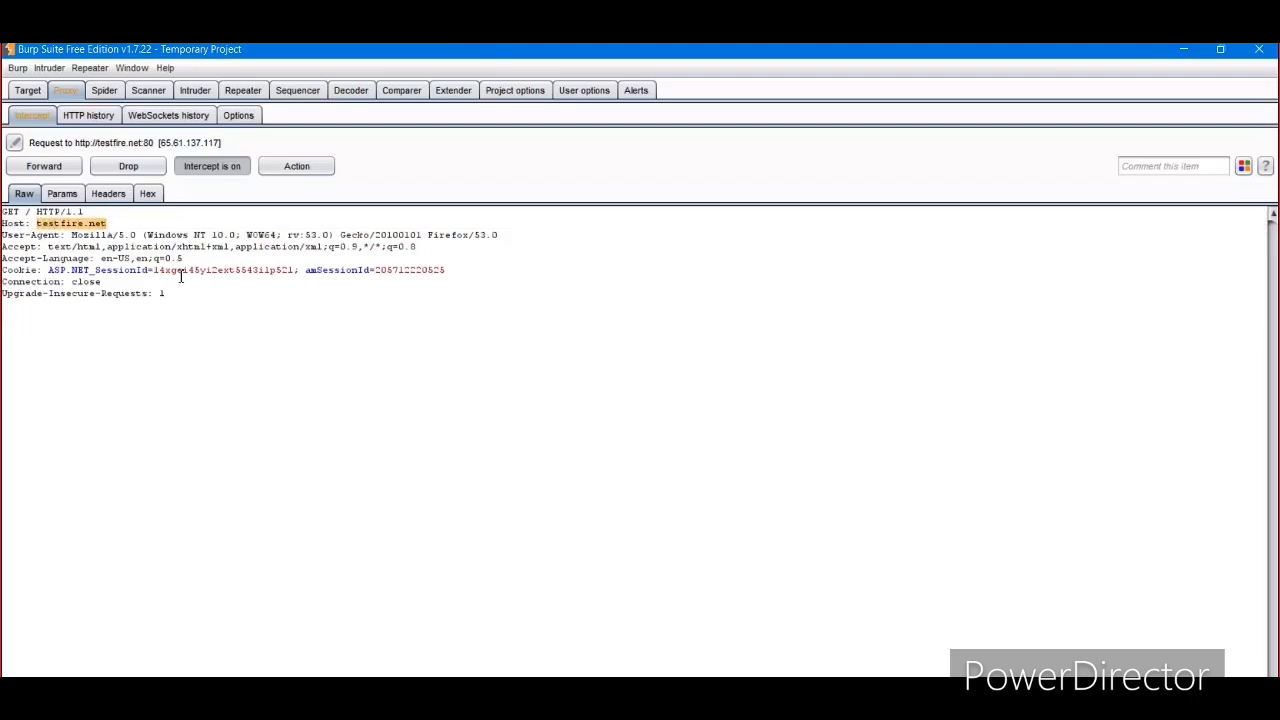
left_click_drag(168, 294, 14, 210)
left_click(12, 215)
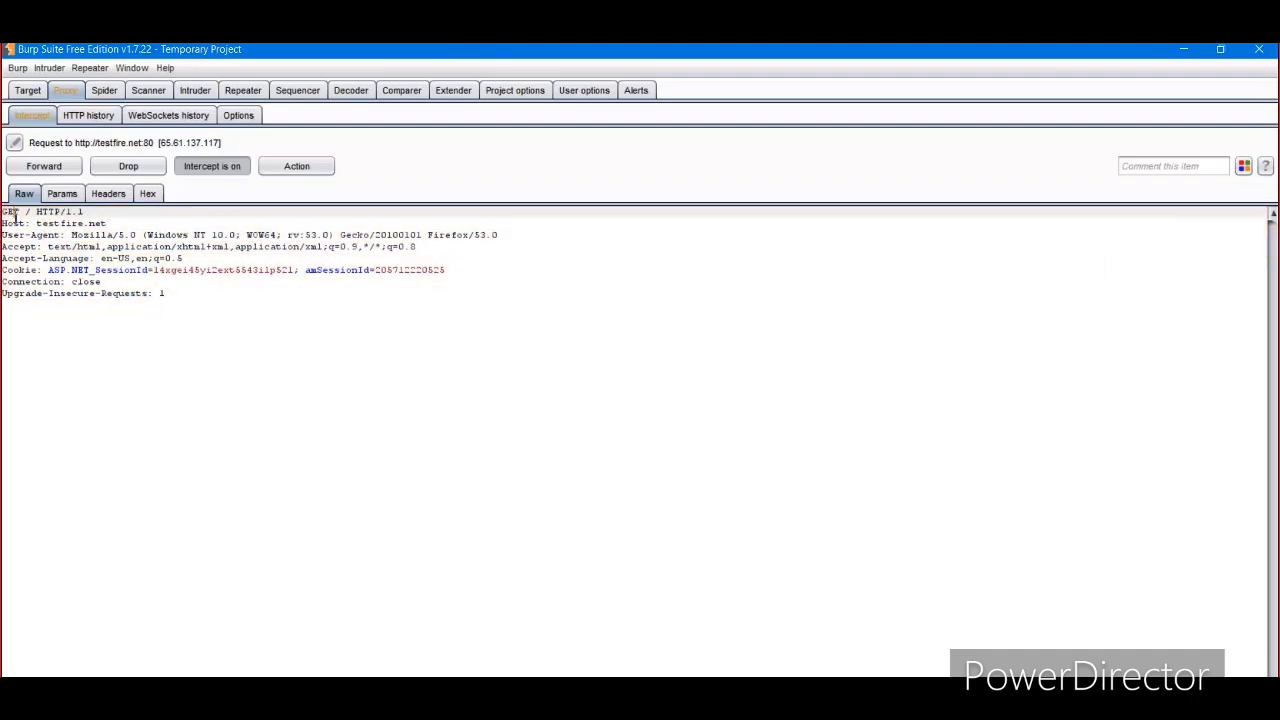
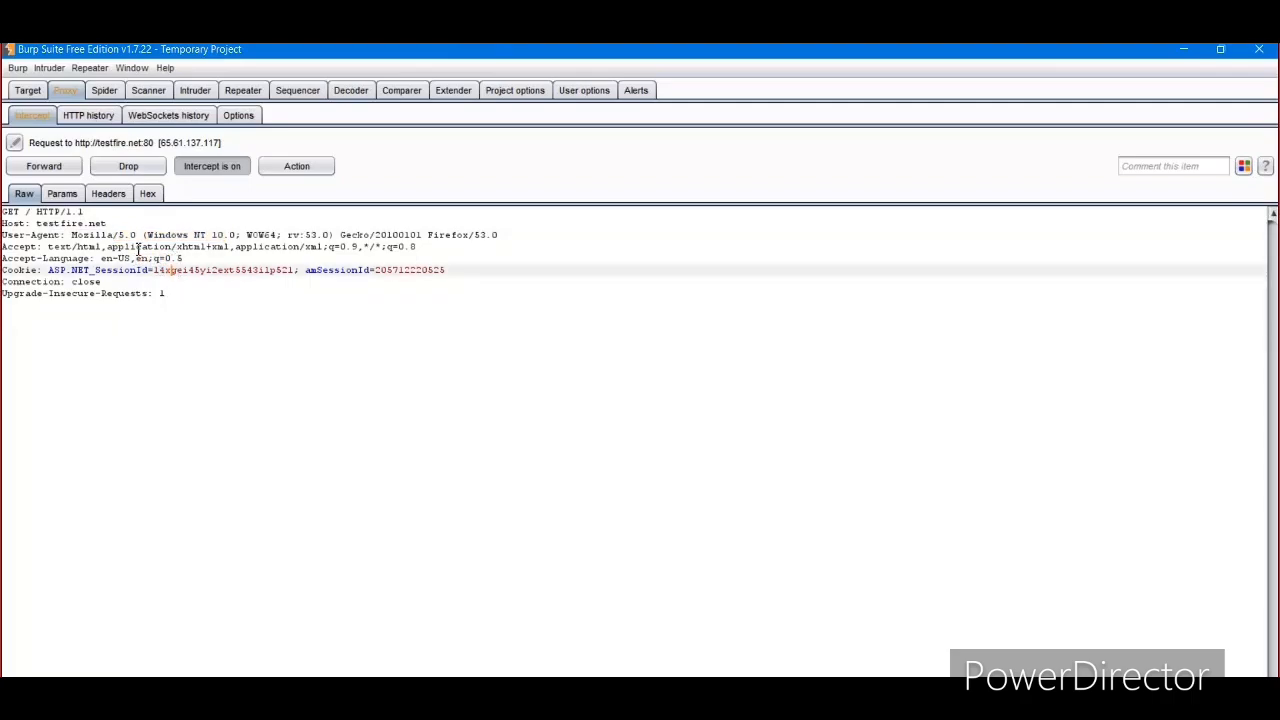
Forward the intercepted messages up to the testfire.net response and examine the response headers.
left_click(76, 168)
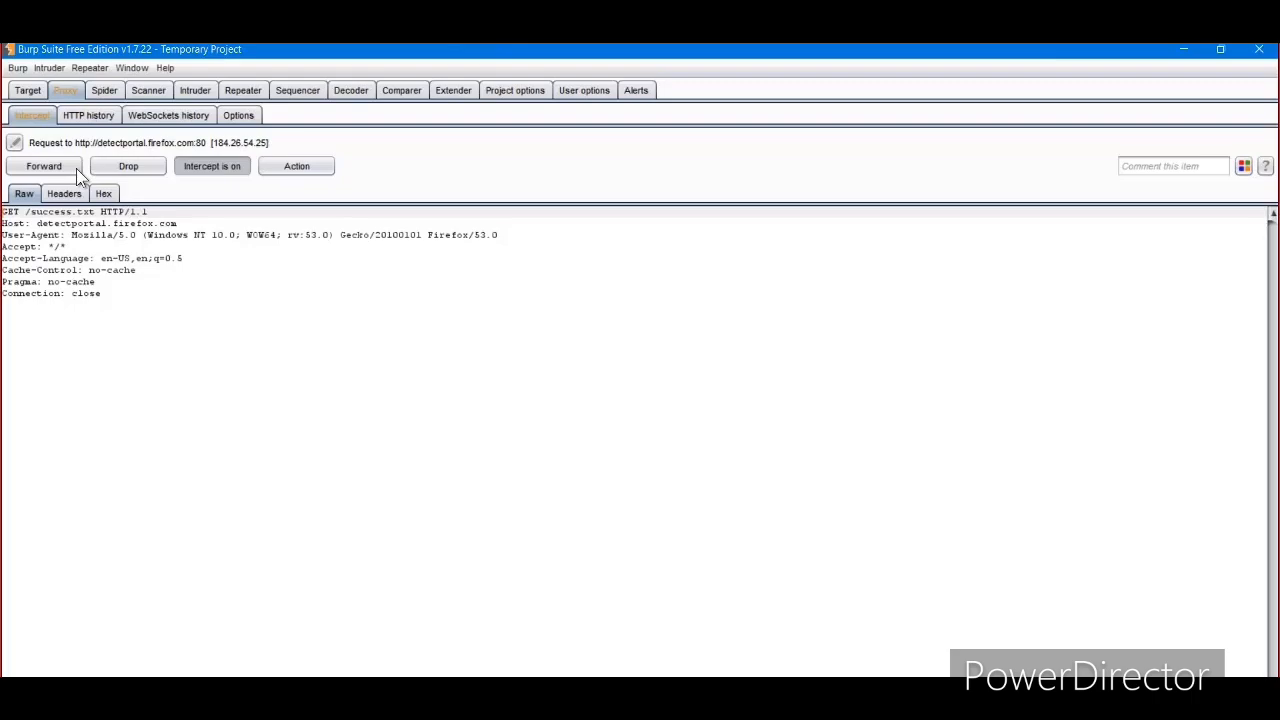
left_click(76, 168)
left_click(58, 168)
left_click(58, 168)
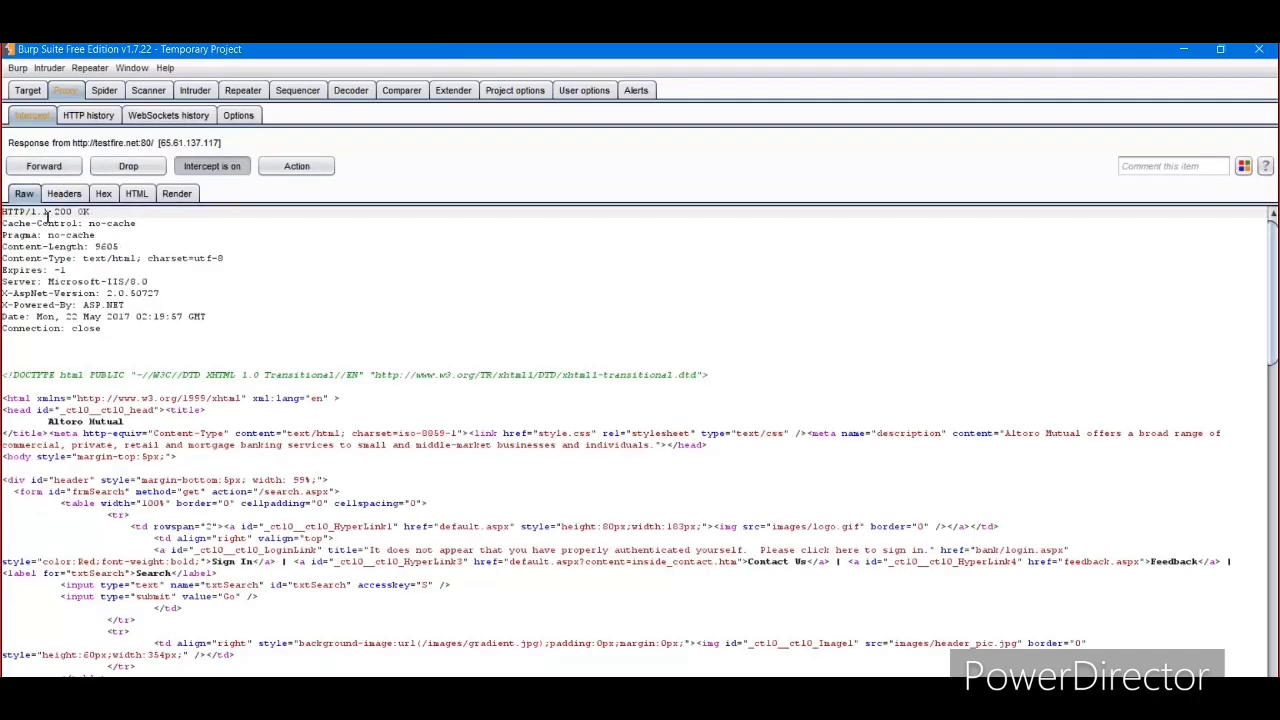
left_click_drag(5, 211, 166, 332)
left_click(166, 332)
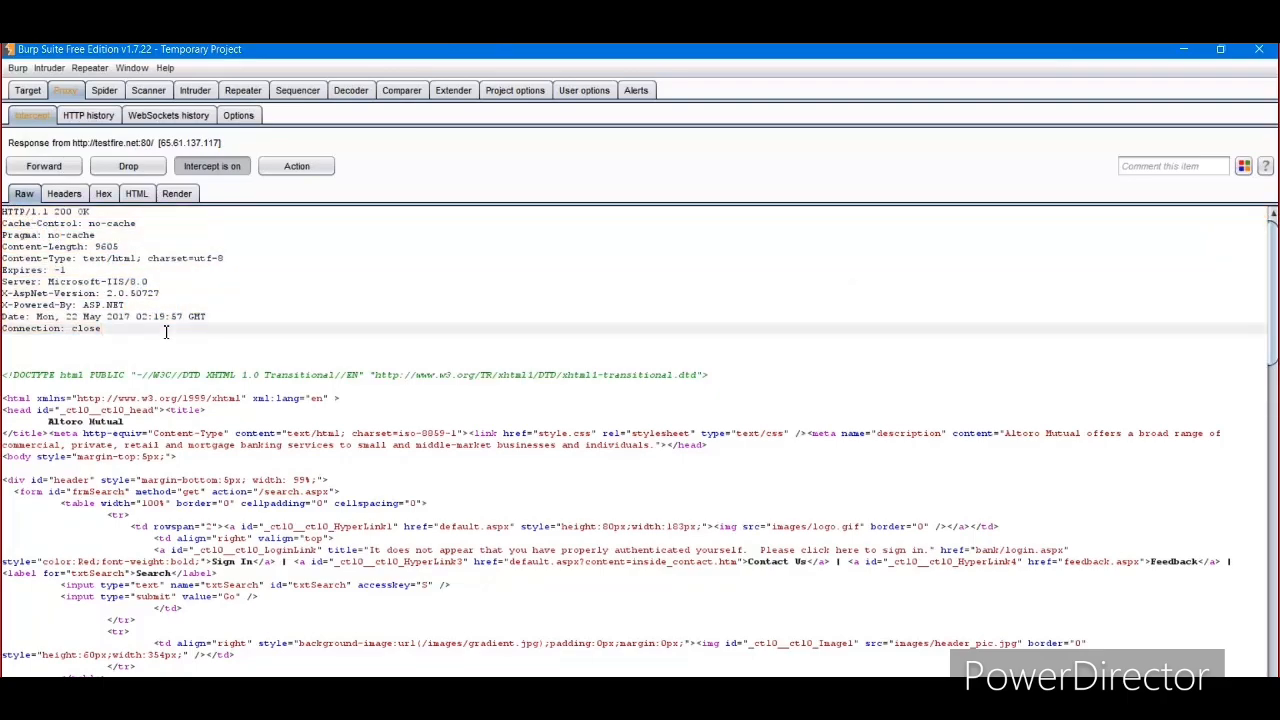
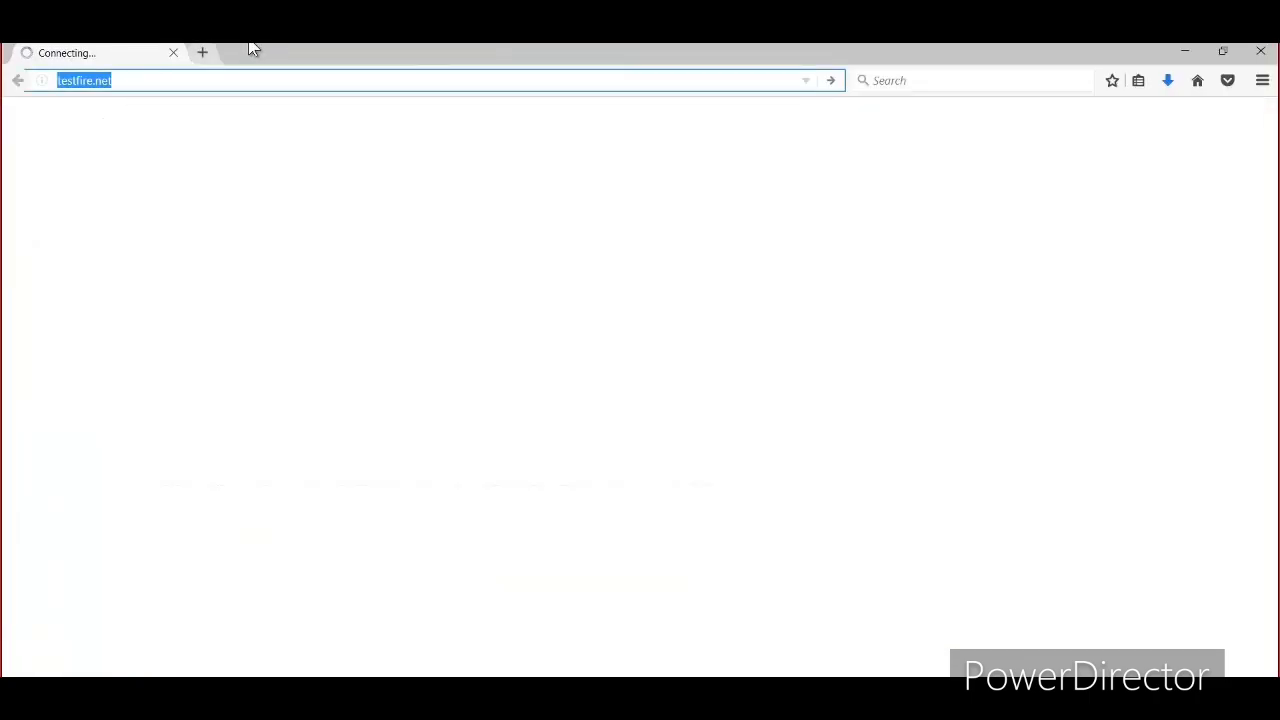
Switch back to Burp Suite and examine the intercepted testfire.net response's status line, Server and X-AspNet-Version headers.
key("alt+Tab")
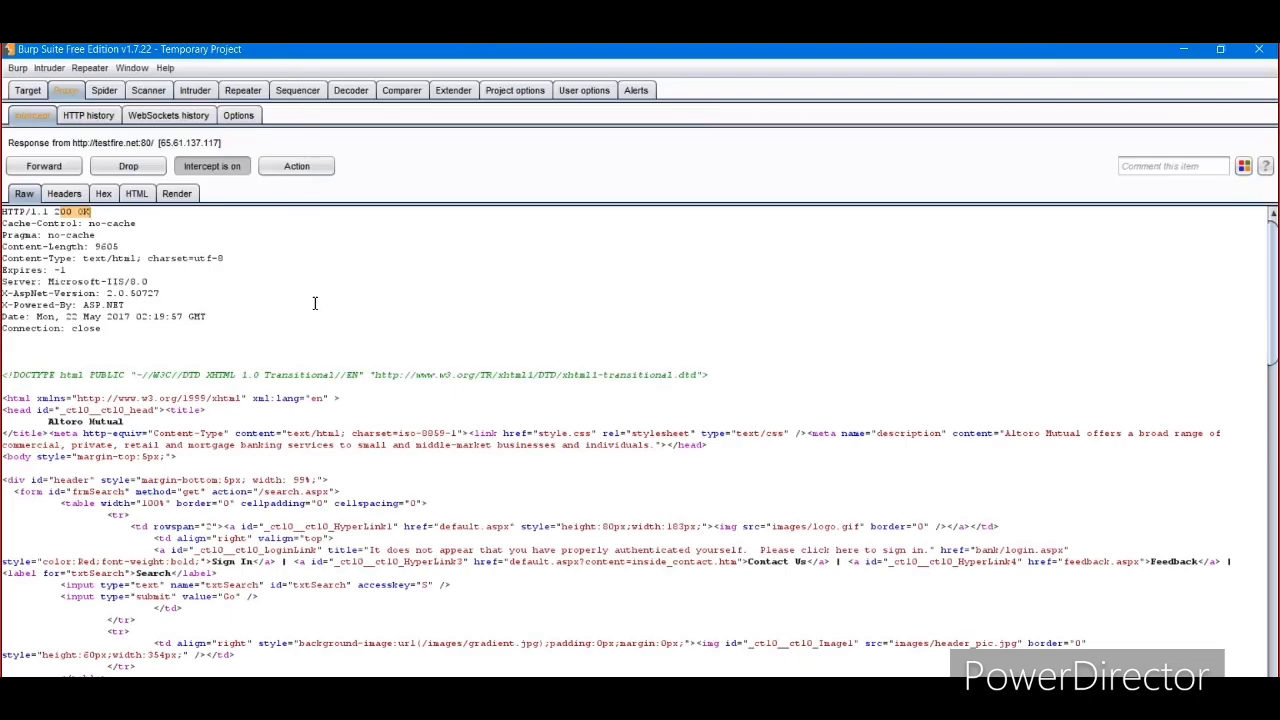
left_click_drag(113, 330, 75, 212)
mouse_move(58, 282)
left_mouse_down()
mouse_move(156, 283)
mouse_move(55, 296)
left_mouse_up()
left_click(157, 283)
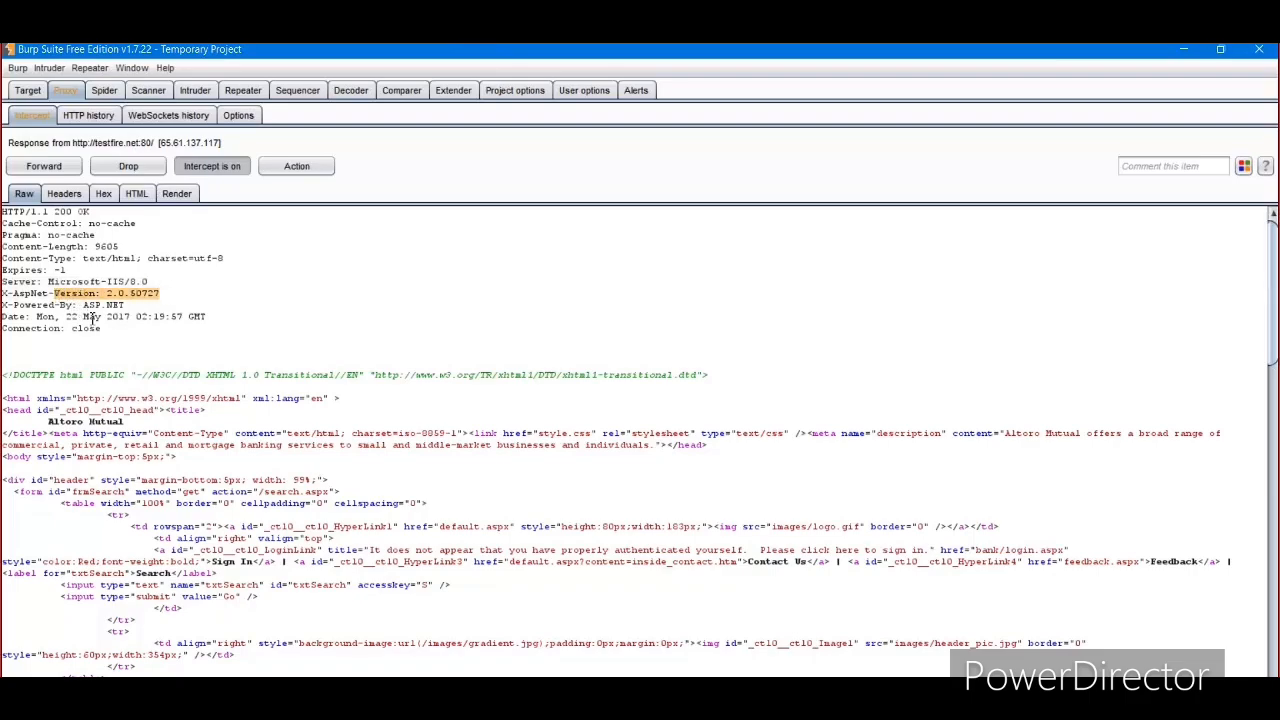
left_click_drag(68, 282, 101, 295)
left_click(213, 362)
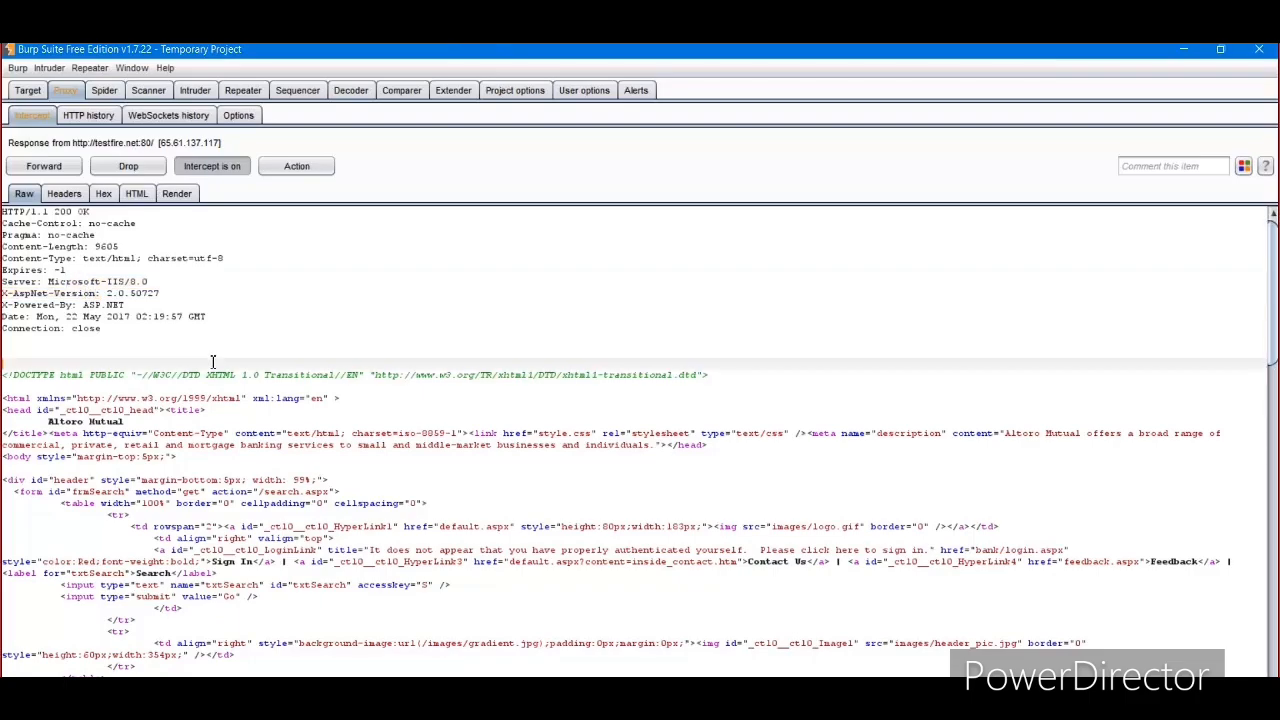
Read through the HTML source in the testfire.net response body down to the sidebar link lists.
key("Down")
key("Down")
key("Down")
key("Down")
key("Down")
key("Down")
key("Down")
key("Down")
key("Down")
key("Down")
key("Down")
key("Down")
key("Down")
key("Down")
key("Down")
key("Down")
key("Down")
key("Down")
key("Down")
key("Down")
key("Down")
key("Down")
key("Down")
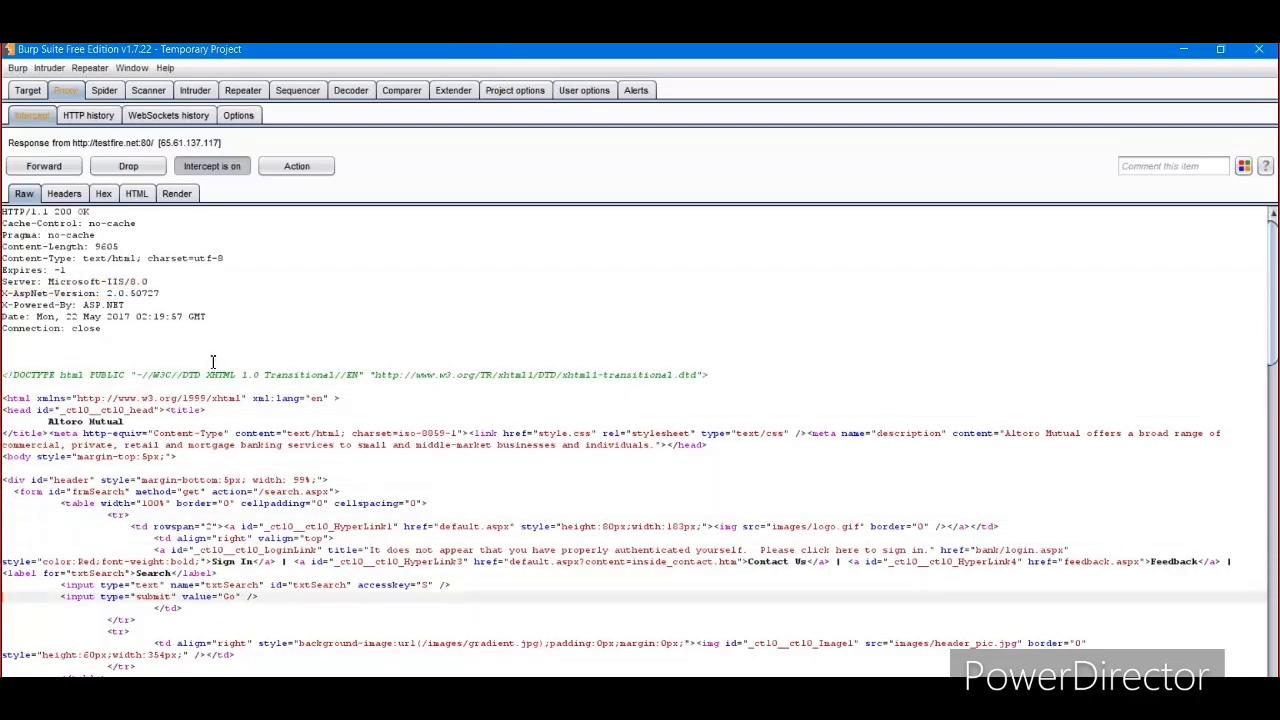
key("Down")
key("Down")
key("Down")
key("Down")
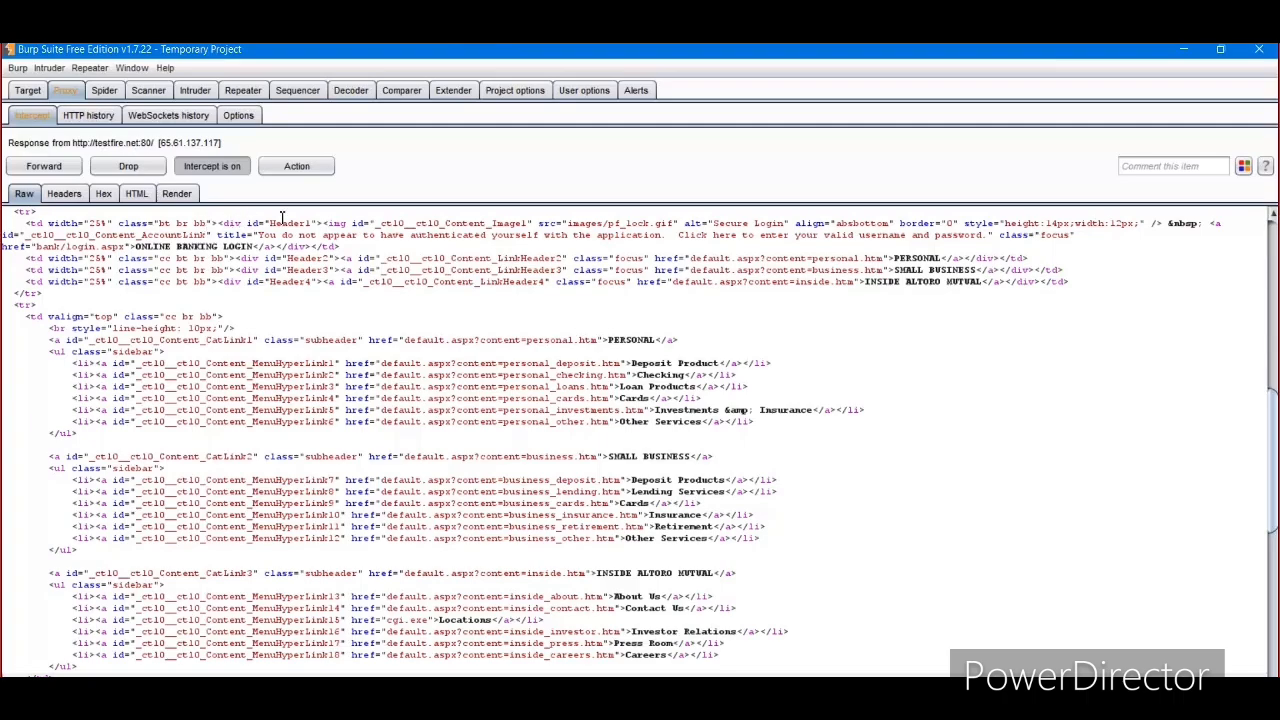
left_click_drag(282, 217, 328, 374)
left_click(328, 374)
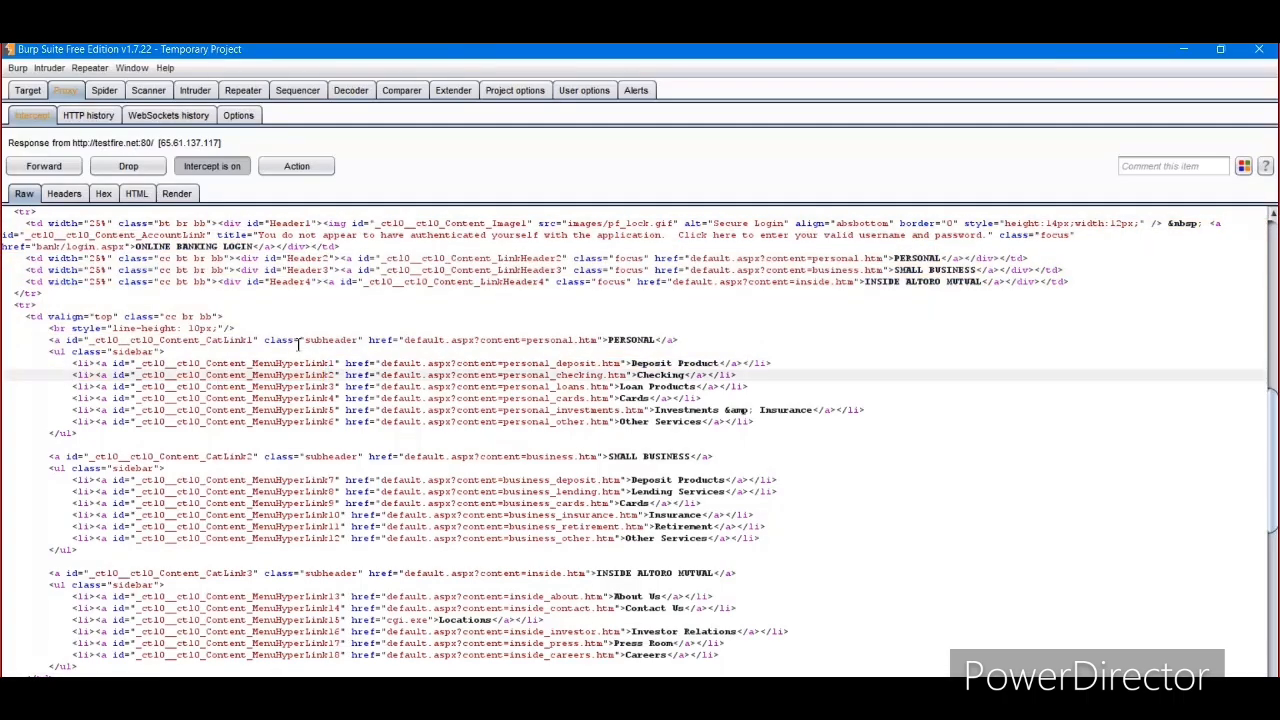
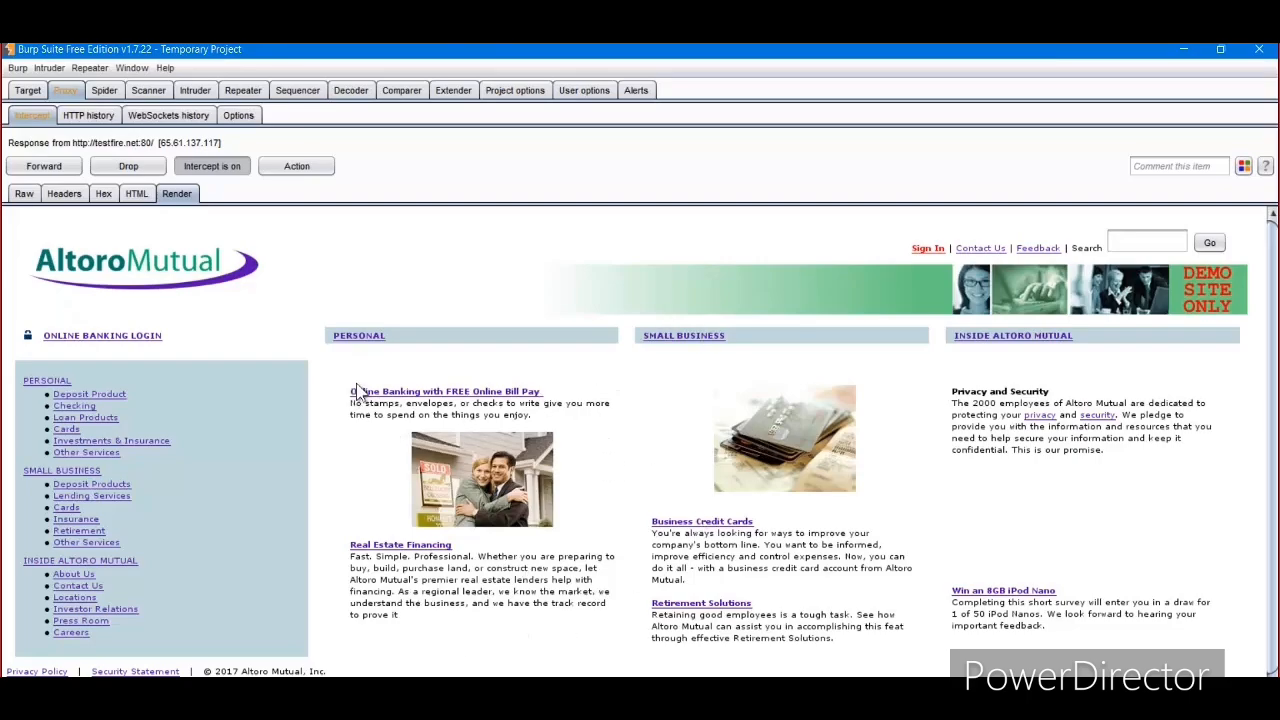
Compare the raw source of the testfire.net response with its rendered page, ending on the raw view.
left_click(24, 193)
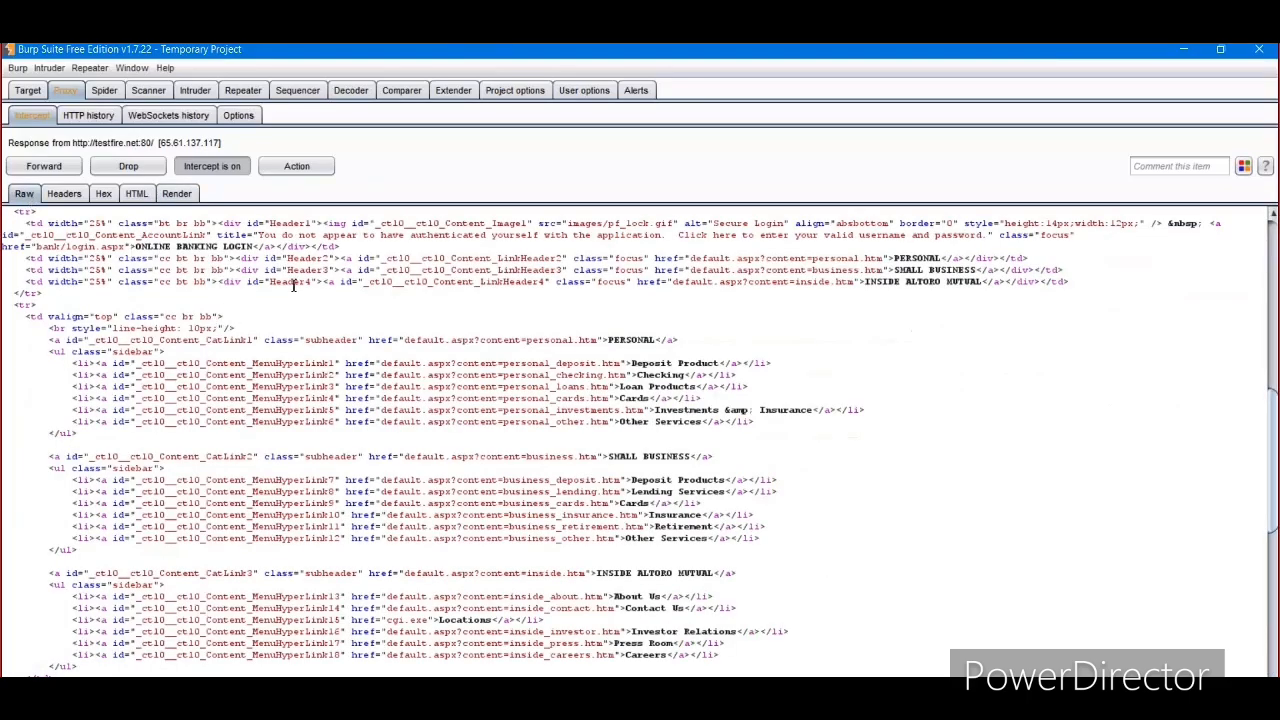
left_click(176, 193)
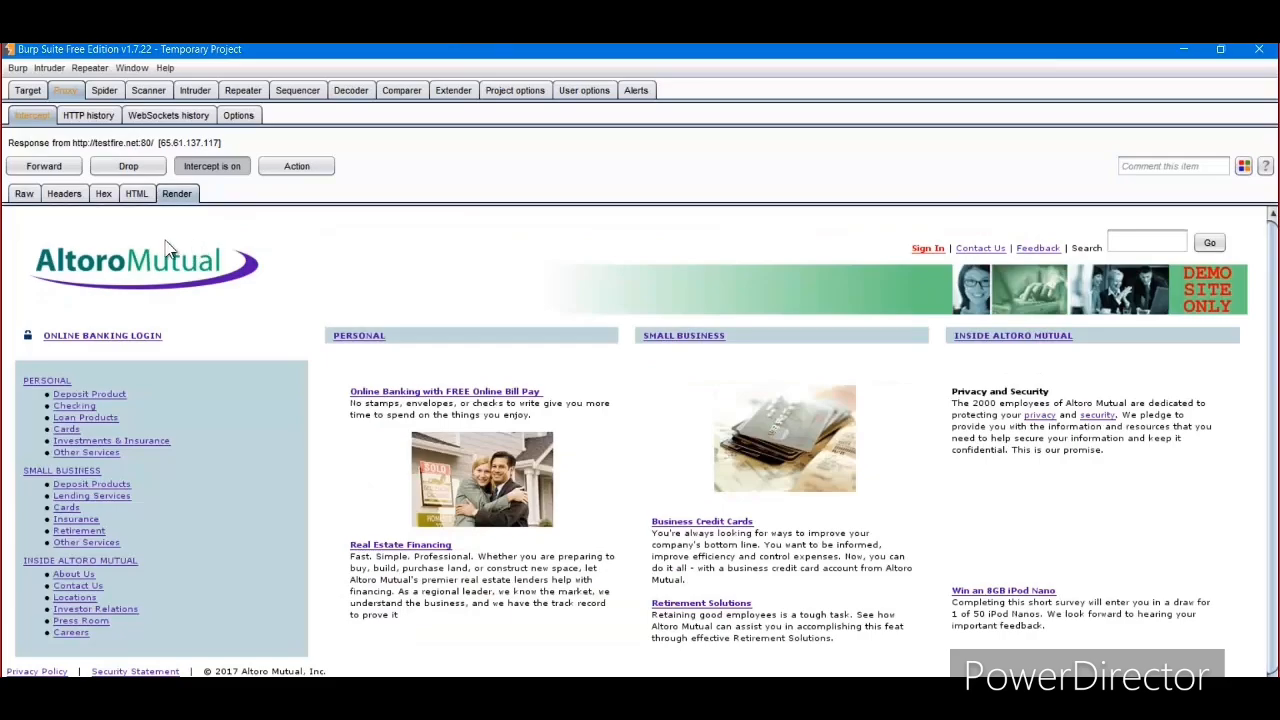
left_click(28, 194)
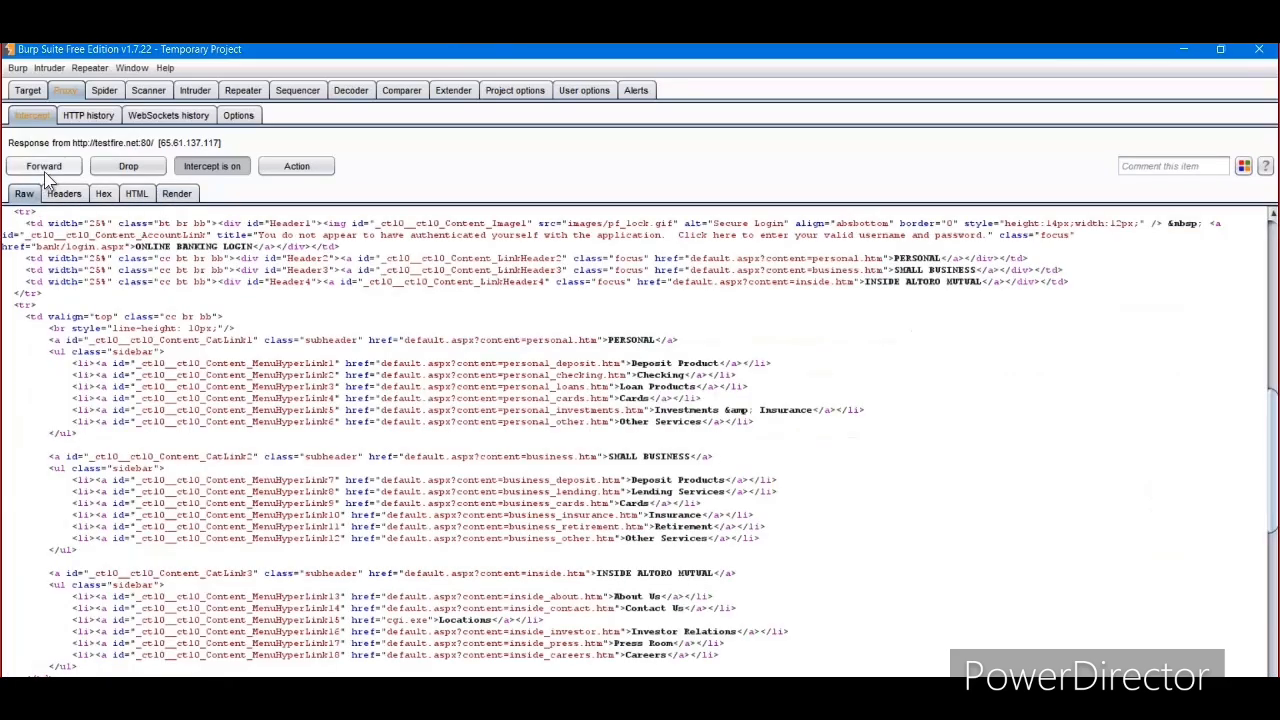
Forward the testfire.net response and the intercepted messages that follow it, then switch to Firefox to check the loaded page.
left_click(44, 167)
left_click(55, 166)
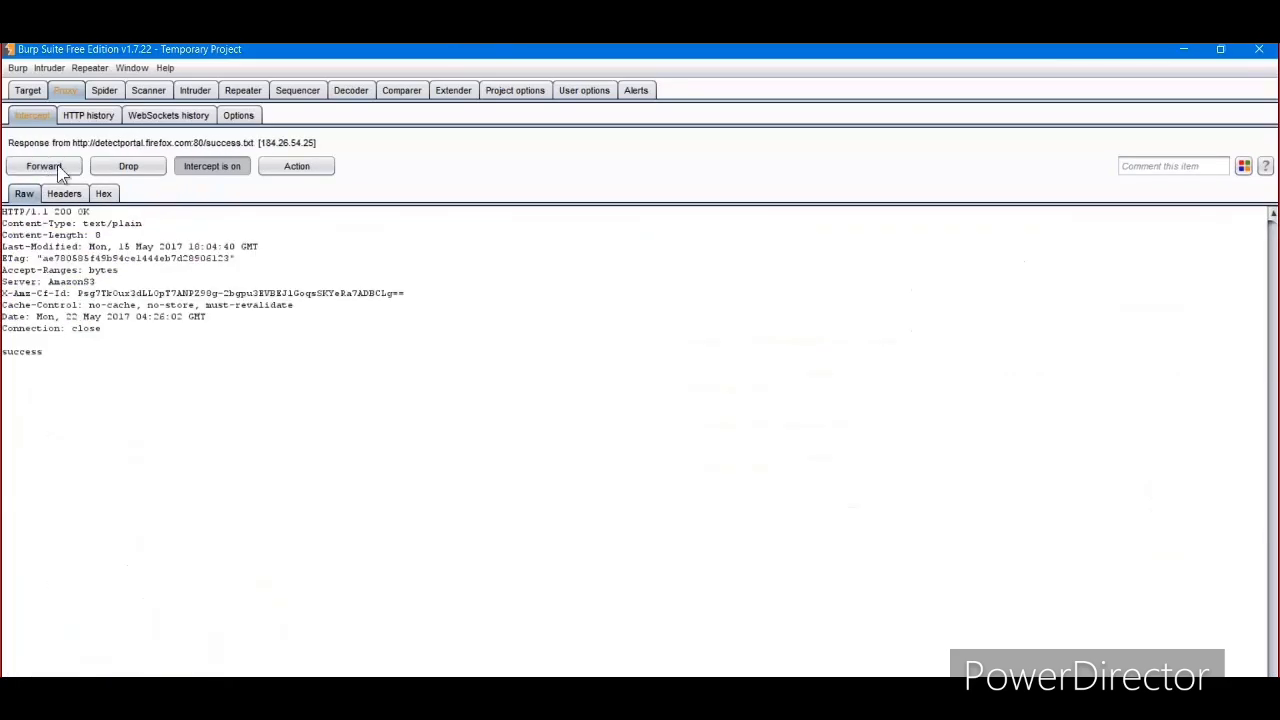
left_click(62, 168)
left_click(62, 168)
left_click(62, 168)
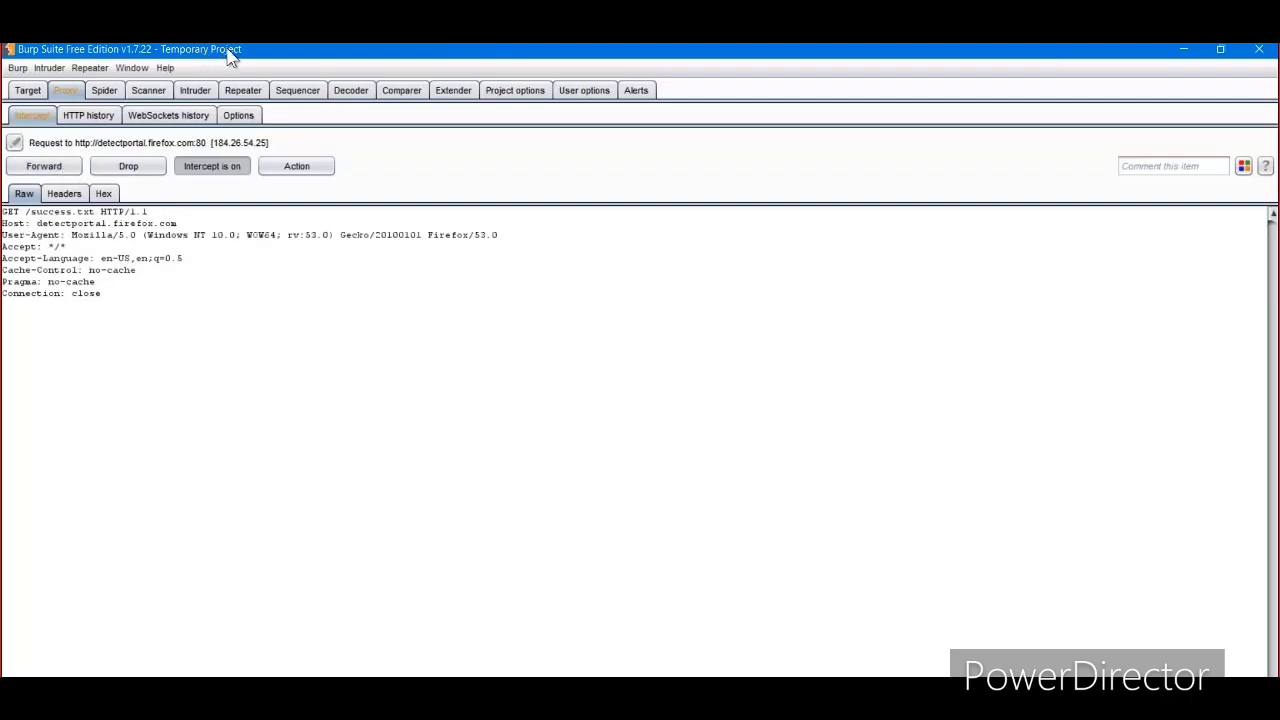
key("alt+Tab")
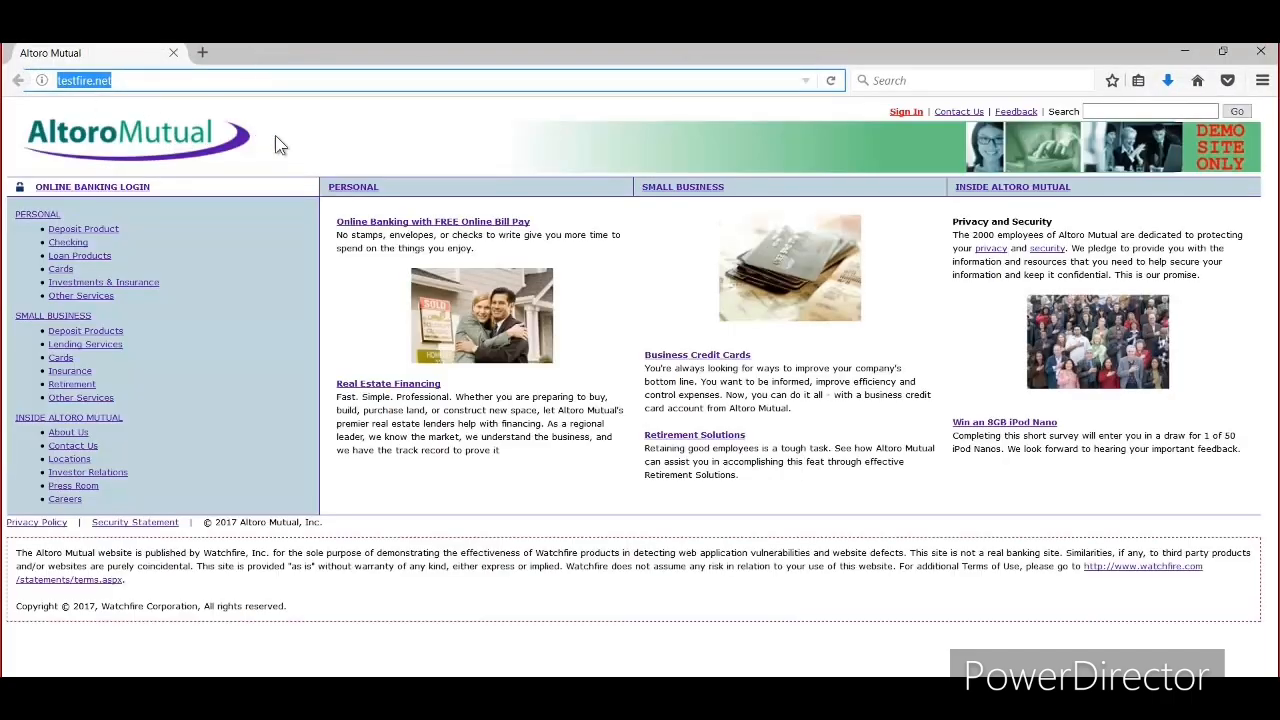